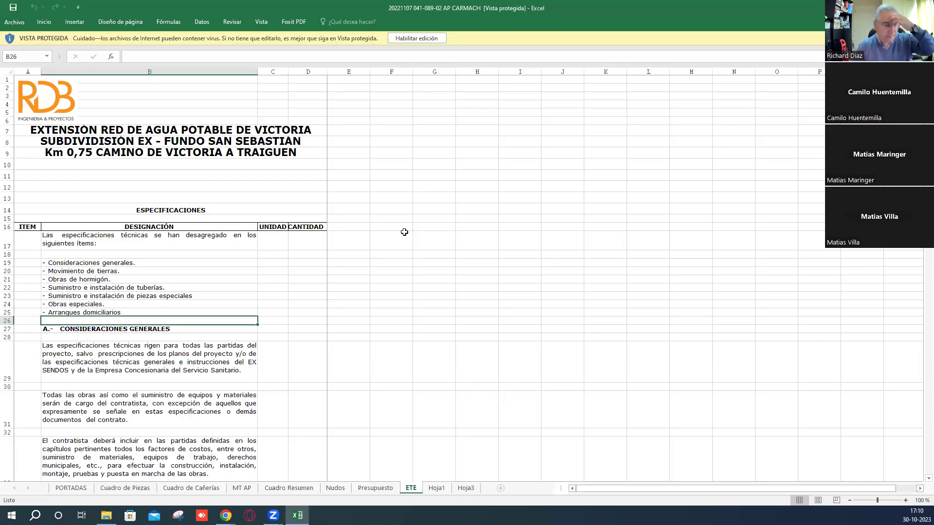
- Open the PORTADAS sheet, enable editing for the protected workbook and dismiss the circular-reference warning
left_click(69, 487)
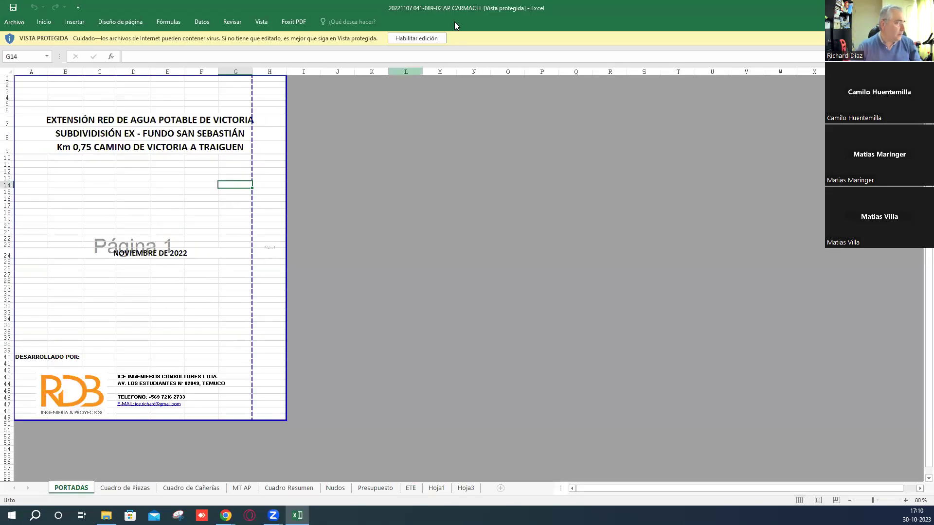
left_click(436, 33)
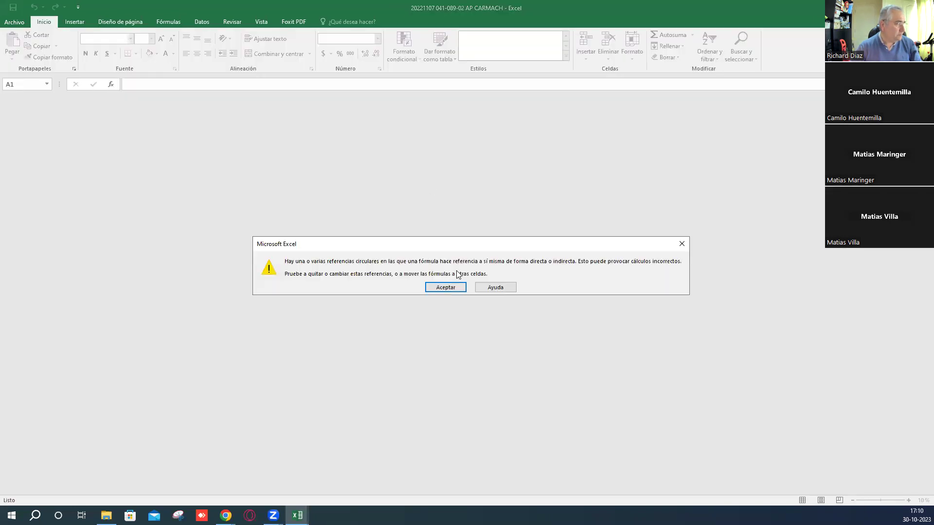
left_click(450, 287)
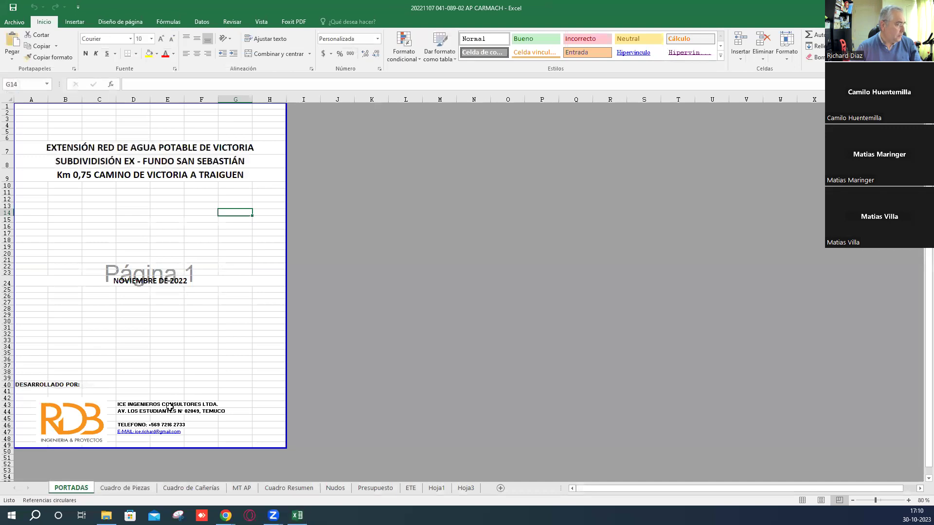
- Look through the Cuadro de Piezas, Cuadro de Cañerías, MT AP, Cuadro Resumen and Nudos sheets
left_click(125, 488)
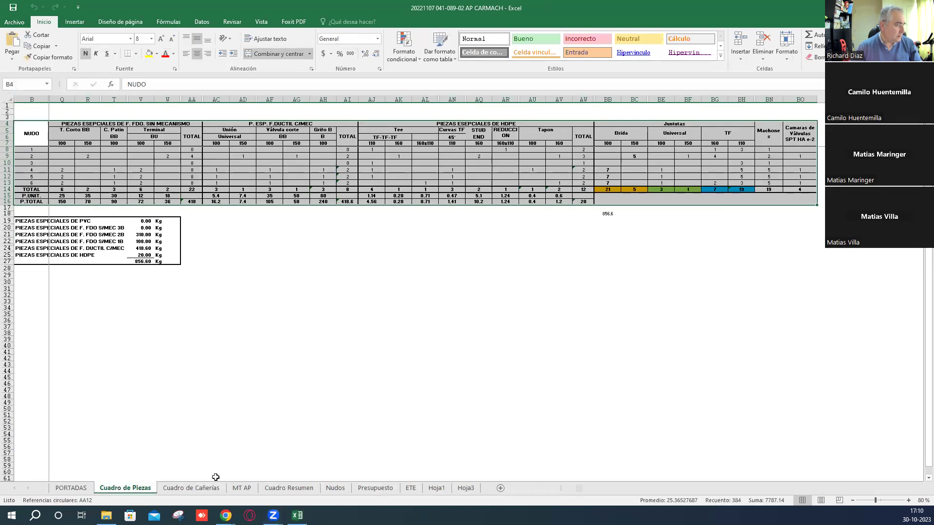
left_click(191, 488)
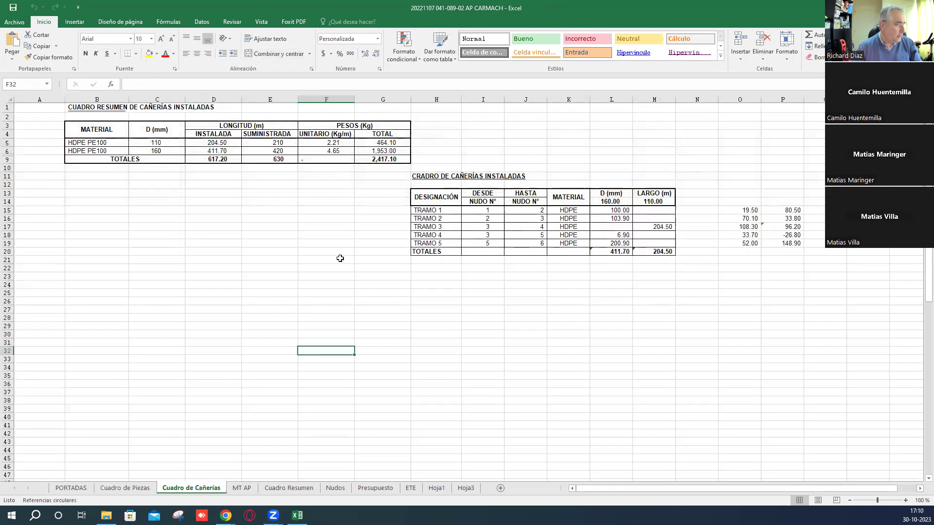
left_click(244, 488)
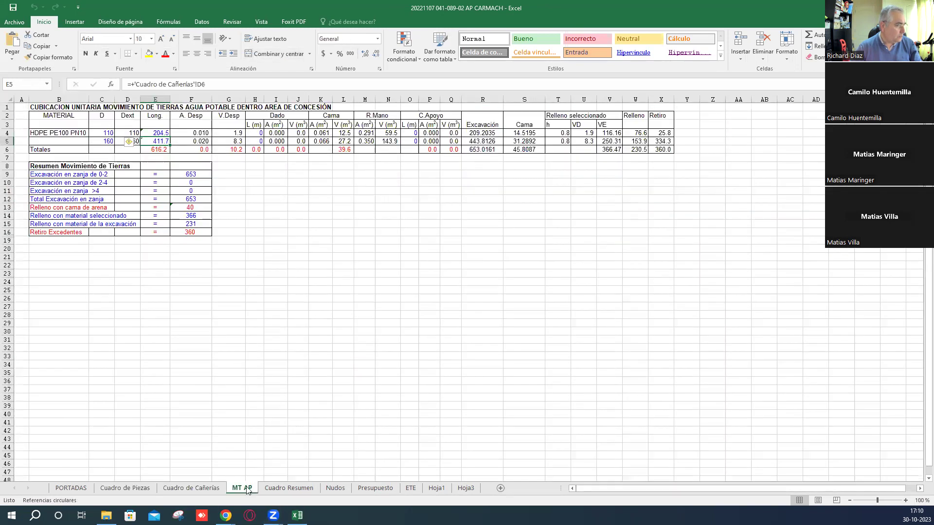
left_click(288, 488)
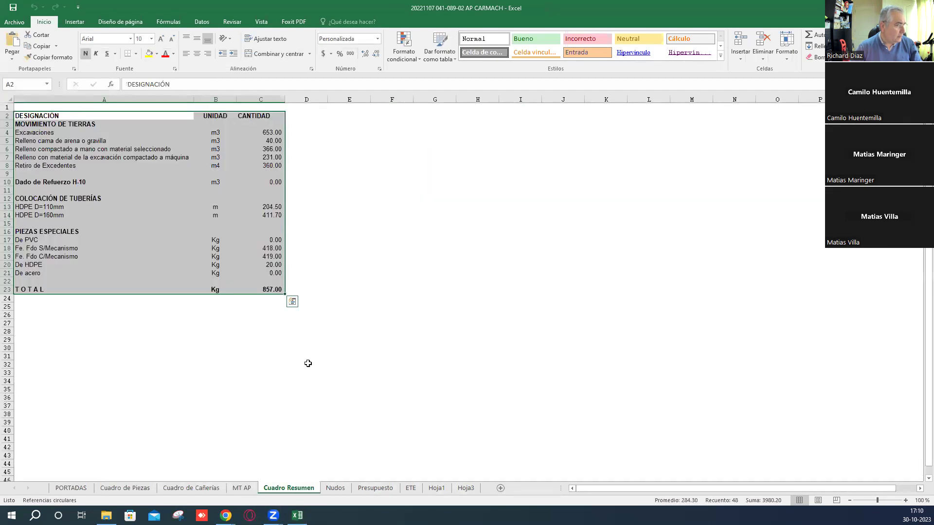
left_click(336, 488)
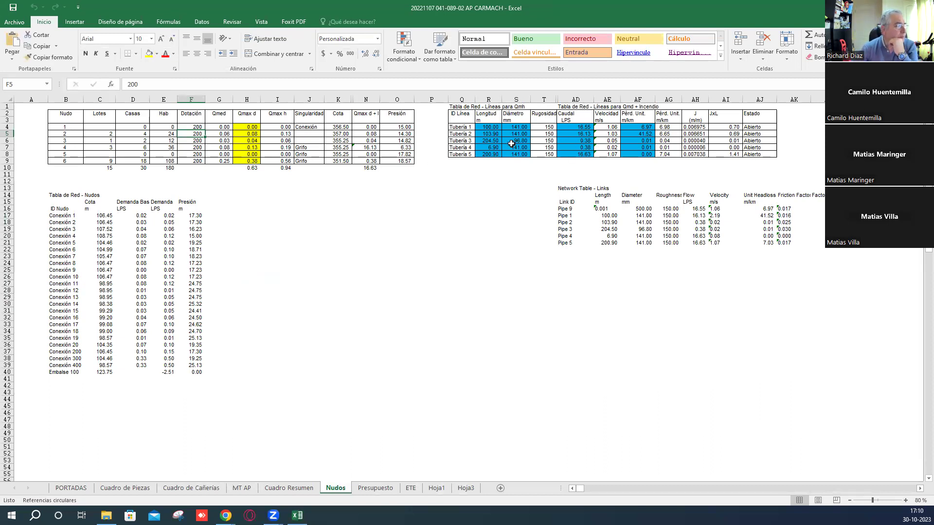
- Examine the Tabla de Red - Nudos range and the Network Table - Links range on the Nudos sheet
left_click_drag(58, 197, 198, 373)
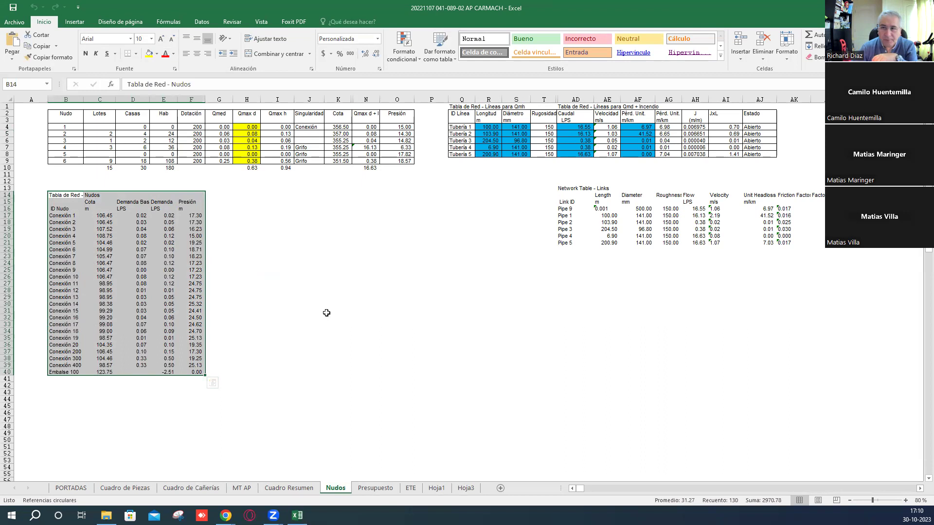
left_click(218, 242)
left_click_drag(53, 195, 180, 373)
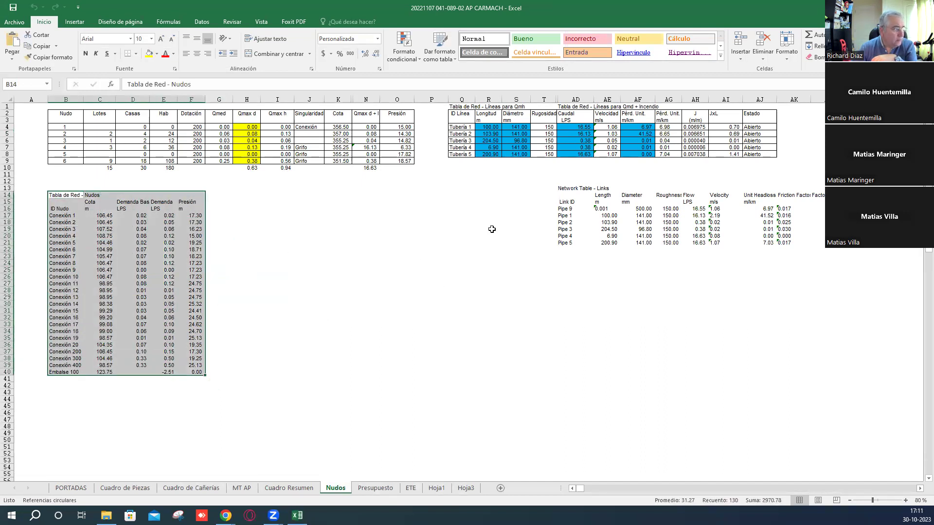
left_click_drag(563, 189, 844, 252)
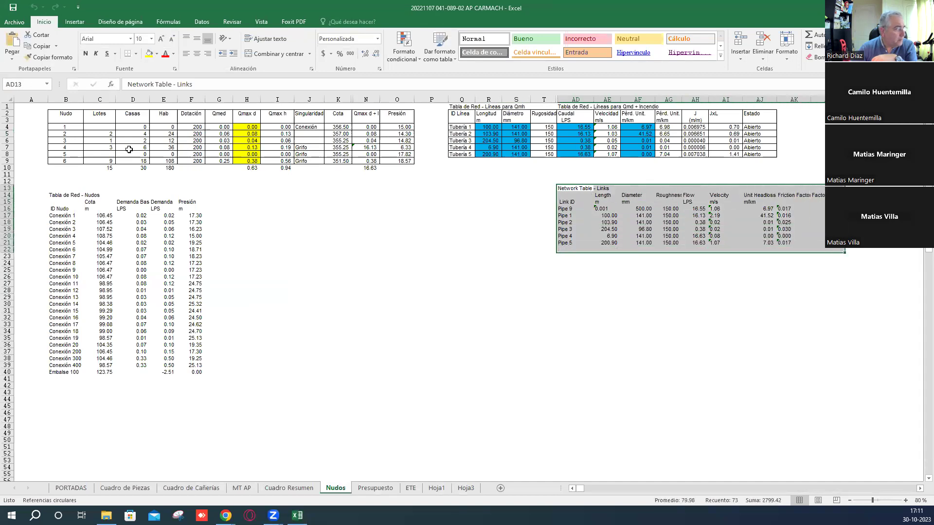
- Unhide the hidden columns between T and AD on the Nudos sheet
left_click(480, 128)
left_click_drag(544, 99, 727, 100)
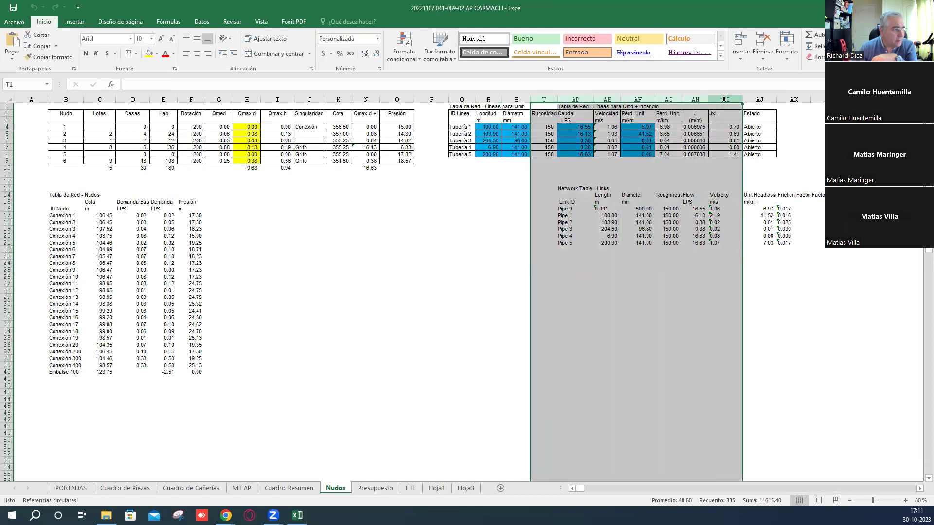
right_click(726, 102)
left_click(750, 241)
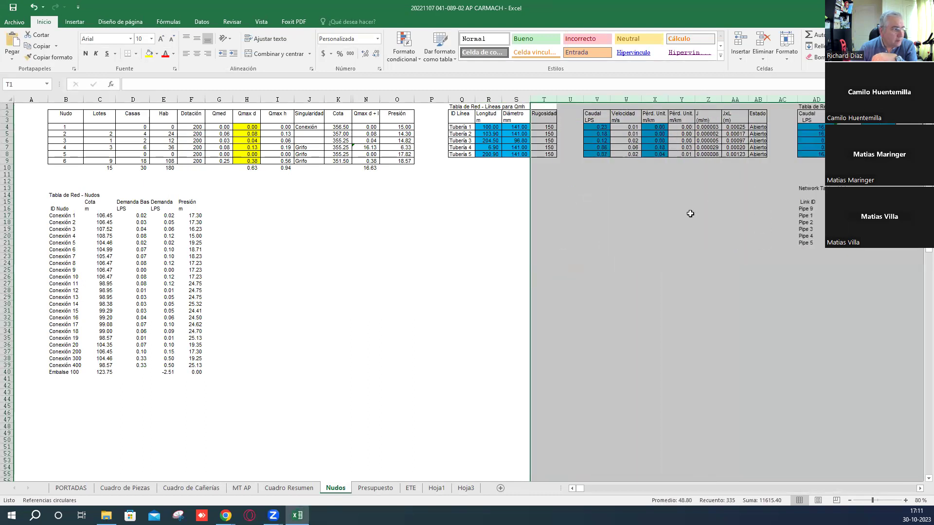
left_click(681, 209)
- Examine the roughness, flow and unit head loss values of the pipes in the Qmh network table
left_click_drag(592, 113, 759, 147)
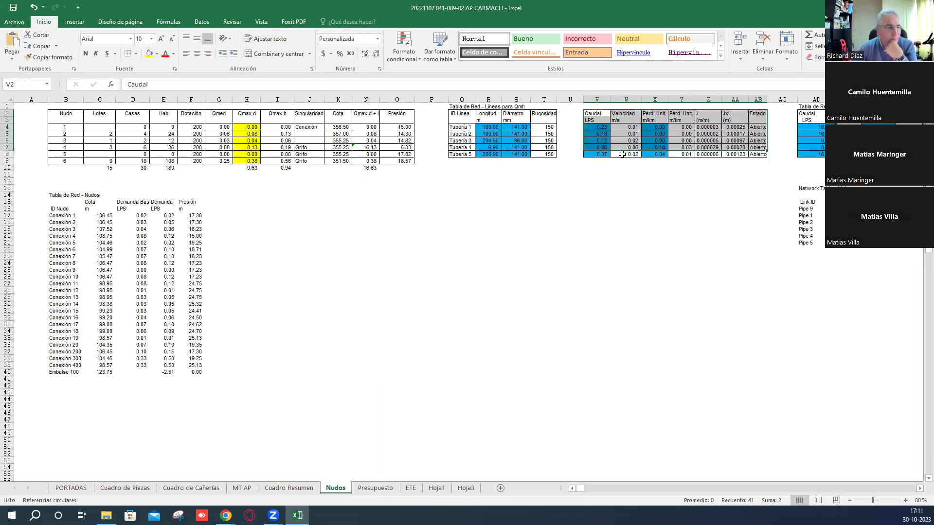
left_click_drag(496, 129, 543, 155)
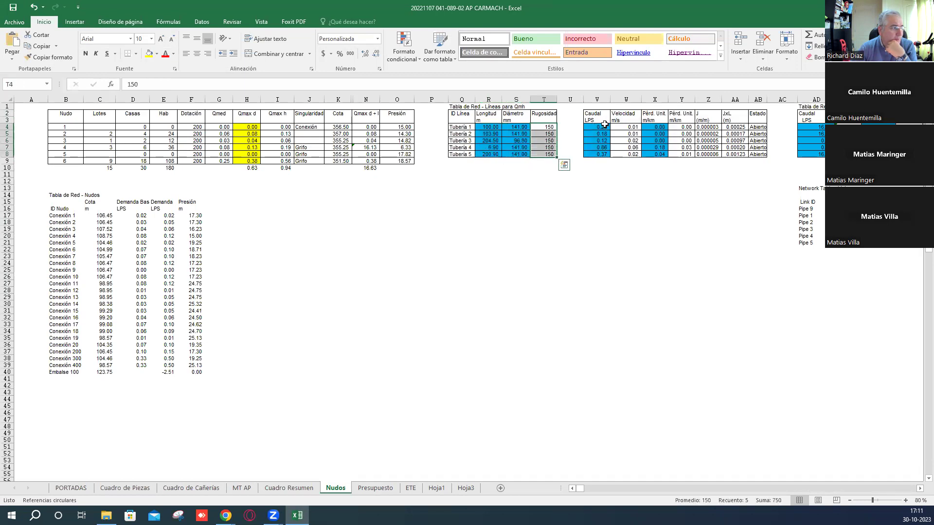
left_click(604, 124)
left_click(660, 127)
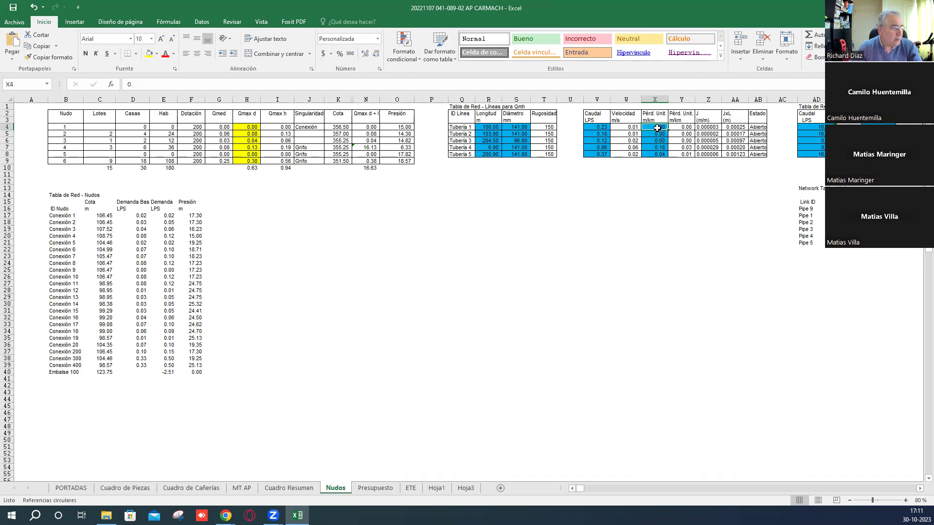
left_click_drag(656, 132, 654, 159)
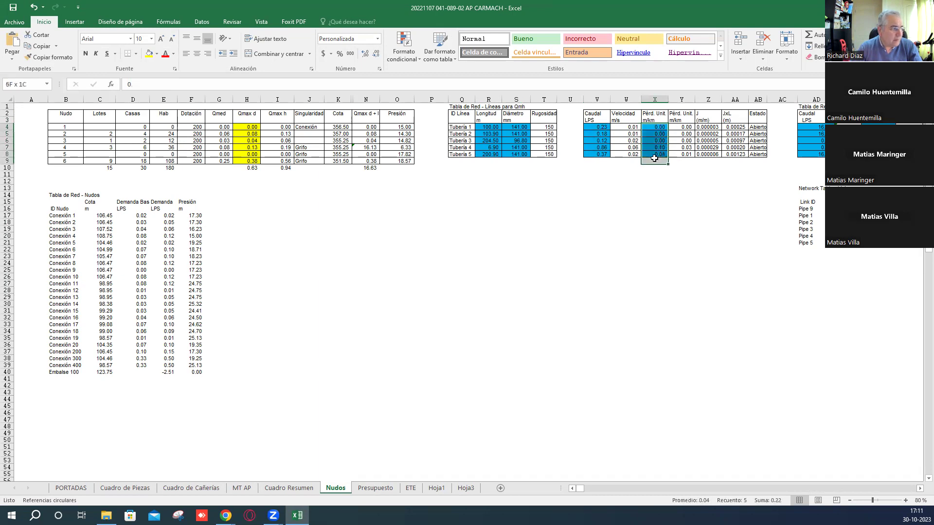
left_click(678, 133)
- Inspect the J formula for Tubería 1 and the JxL formula for Tubería 2 in the Qmh table
left_click(711, 128)
key("F2")
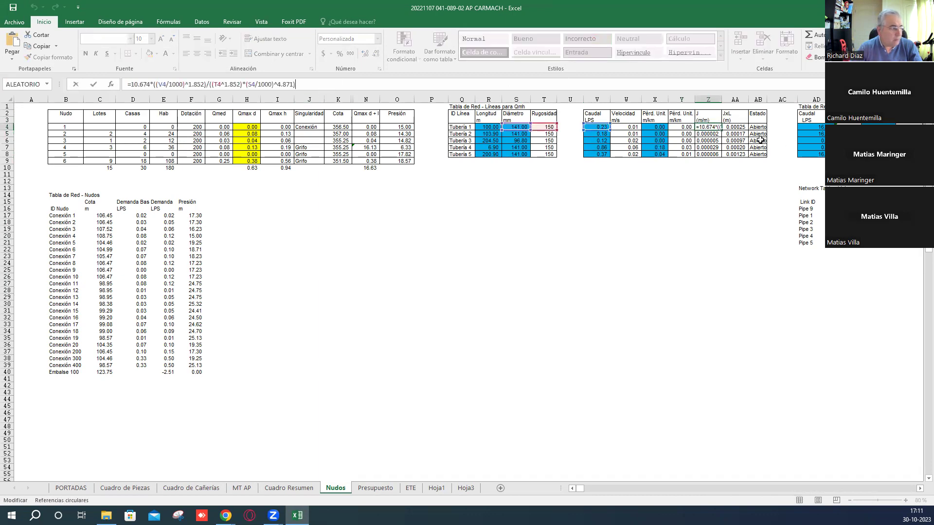
left_click(739, 134)
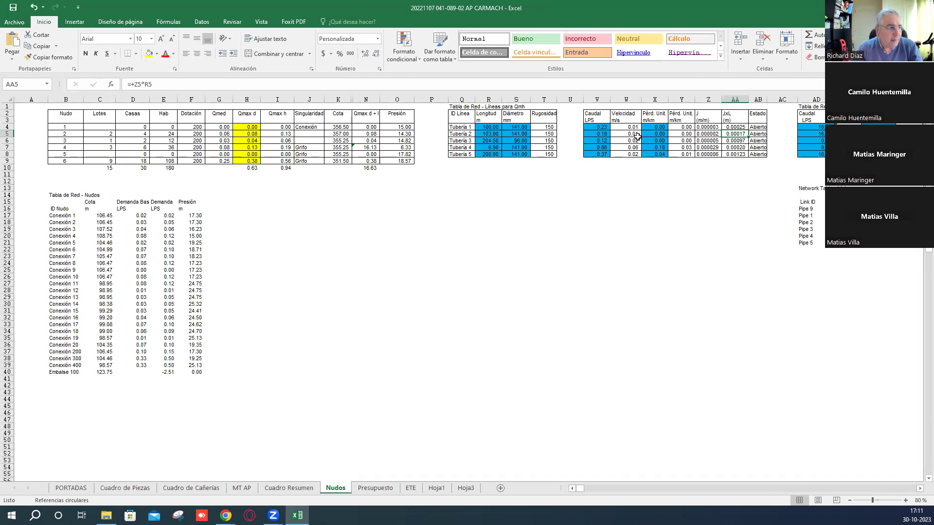
- Compare the Caudal columns of the Qmh table and the Qmd + Incendio table on the Nudos sheet
left_click_drag(602, 130, 602, 155)
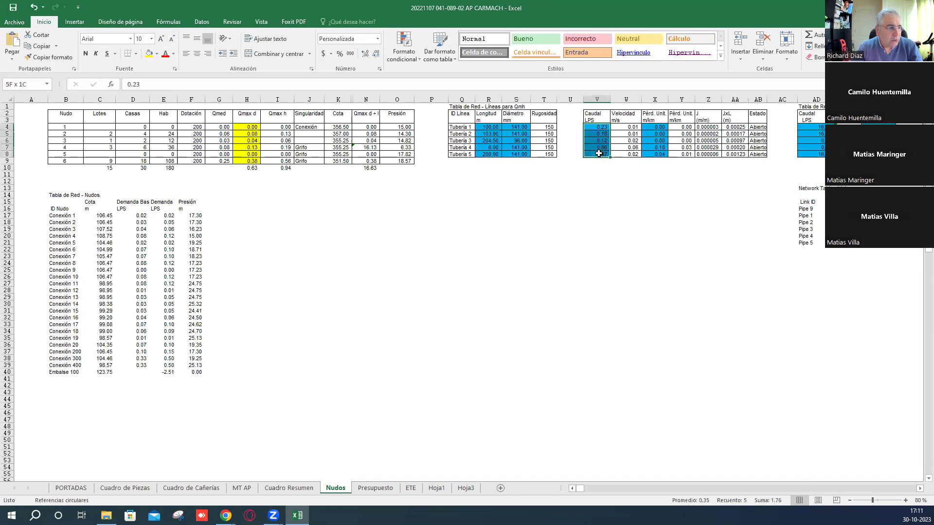
left_click_drag(817, 127, 822, 154)
left_click(783, 304)
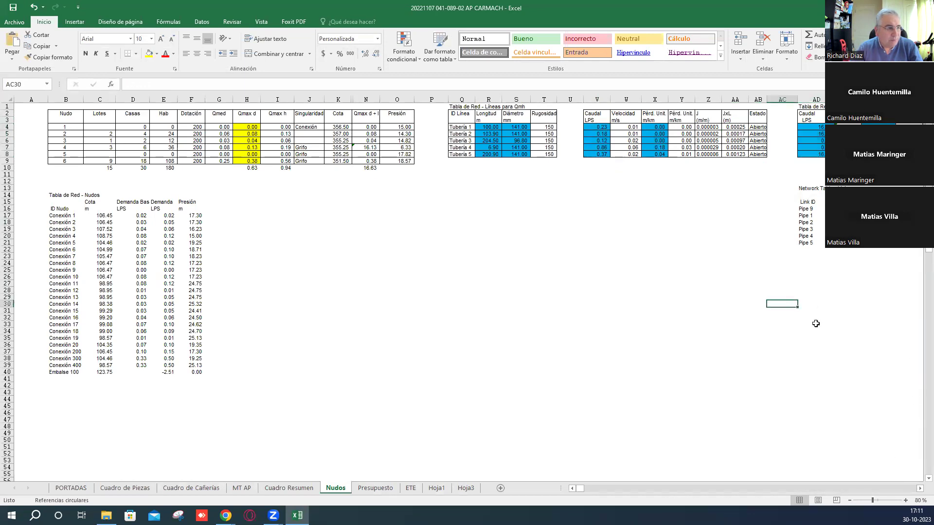
left_click(919, 489)
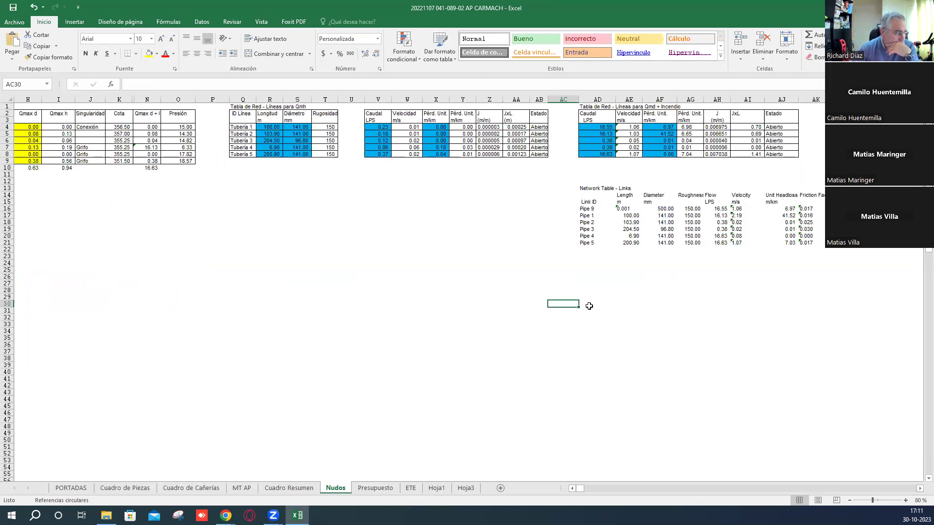
- Review the CANT cells on the Presupuesto sheet from Excavación en zanja down to Pavimento de hormigón
left_click(376, 488)
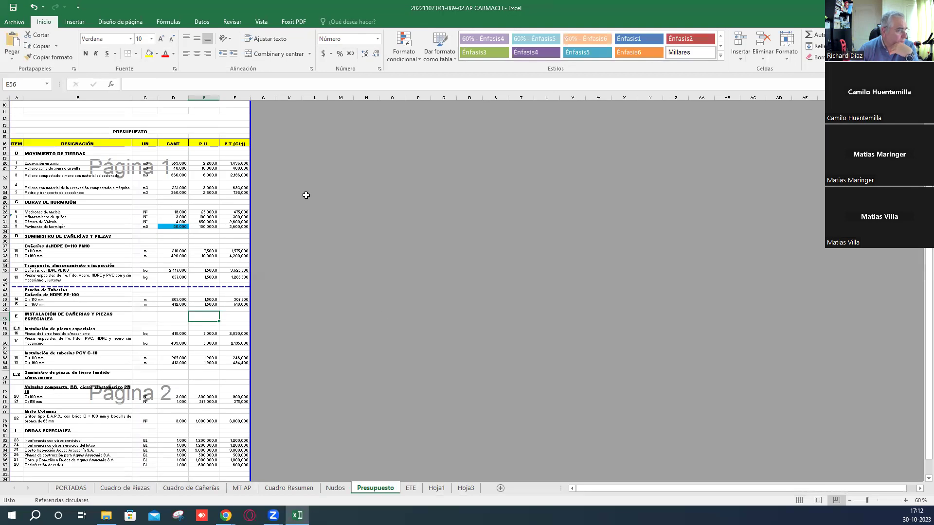
scroll(223, 191, "up", 3)
left_click(183, 215)
key("Down")
key("Down")
key("Down")
key("Down")
key("Down")
key("Down")
key("Down")
key("Down")
key("Down")
key("Down")
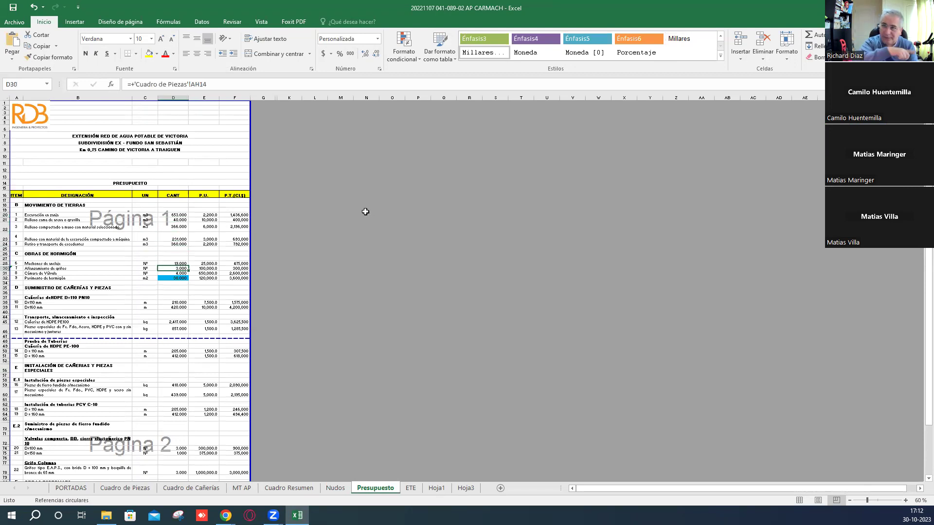
key("Down")
key("Down")
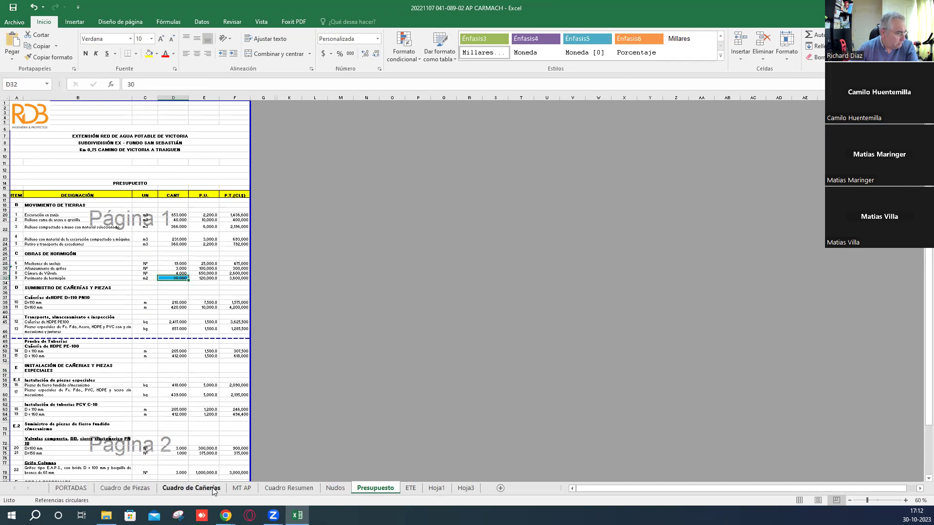
- Check the Cuadro Resumen and MT AP quantities, and review the Presupuesto sheet down to its totals
left_click(284, 489)
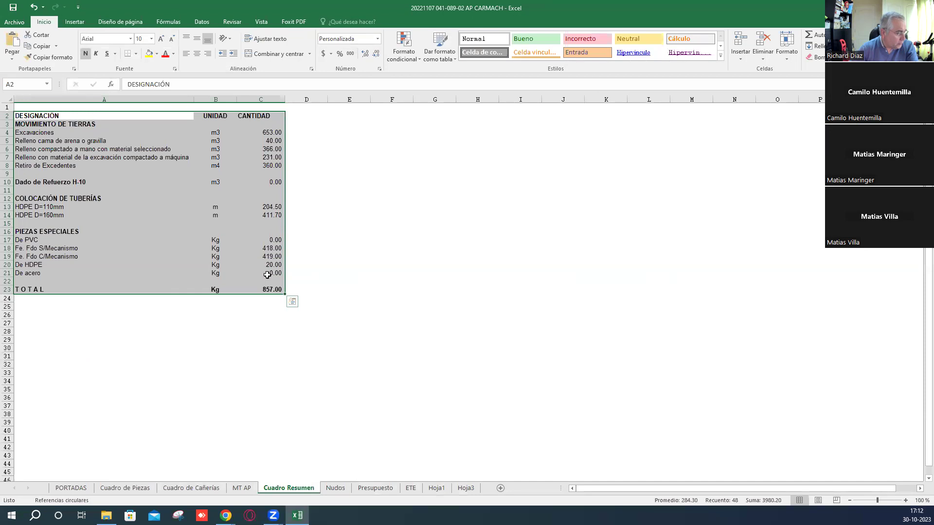
left_click(236, 489)
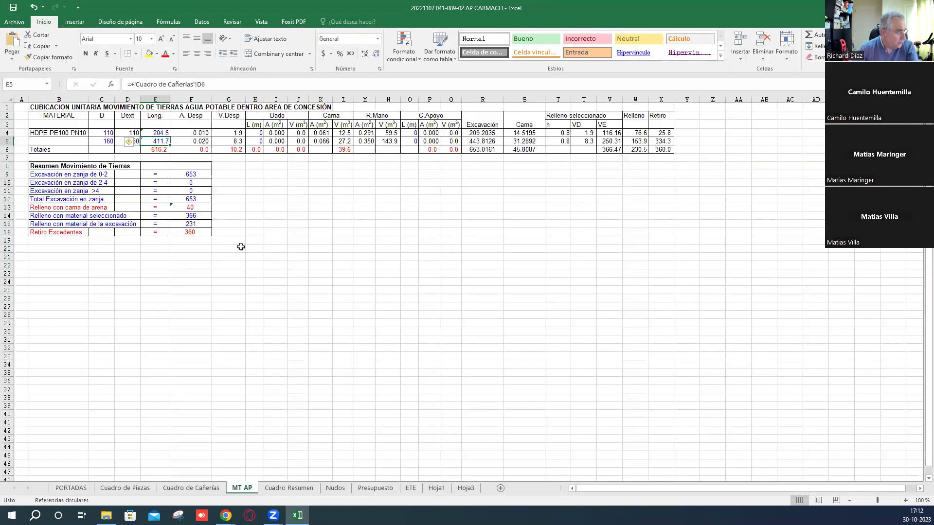
left_click(383, 489)
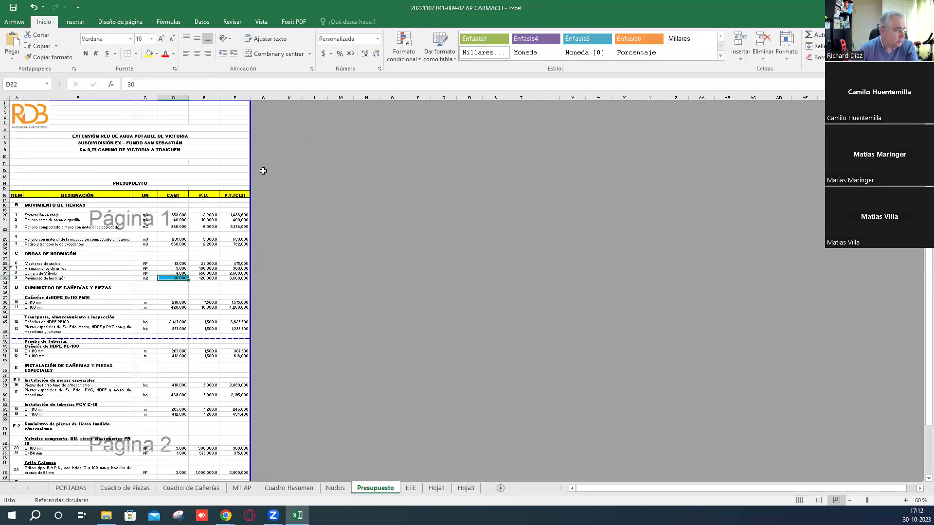
scroll(291, 275, "down", 6)
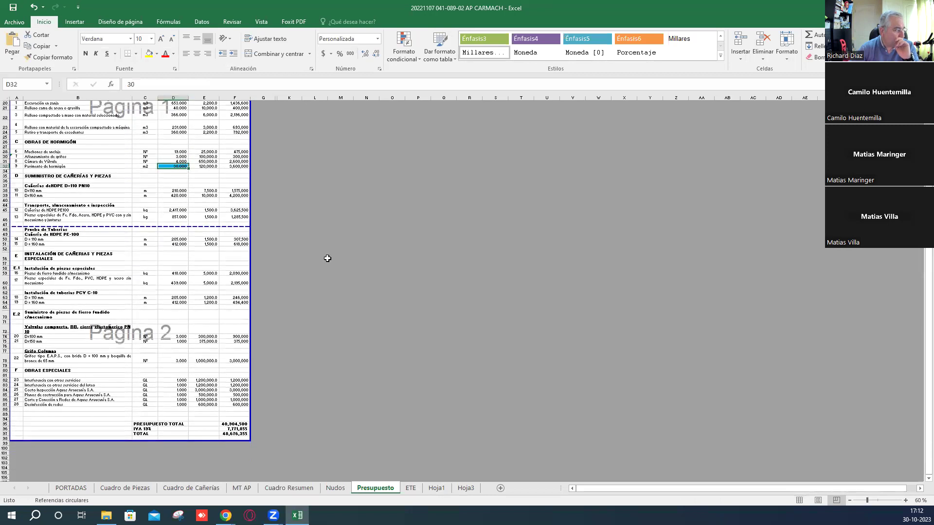
scroll(316, 221, "up", 2)
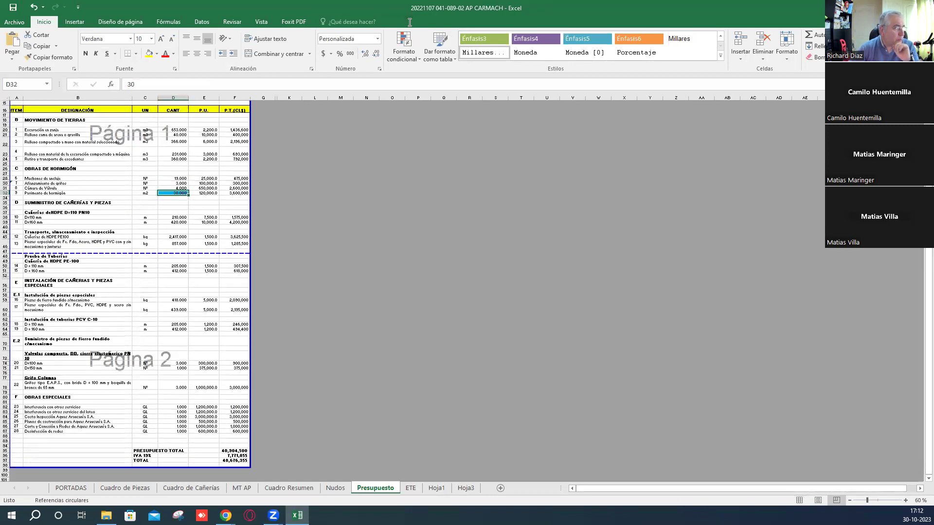
- Set the unit prices to 5,000 for Excavación en zanja and 10,000 for Relleno cama de arena o gravilla
left_click(211, 131)
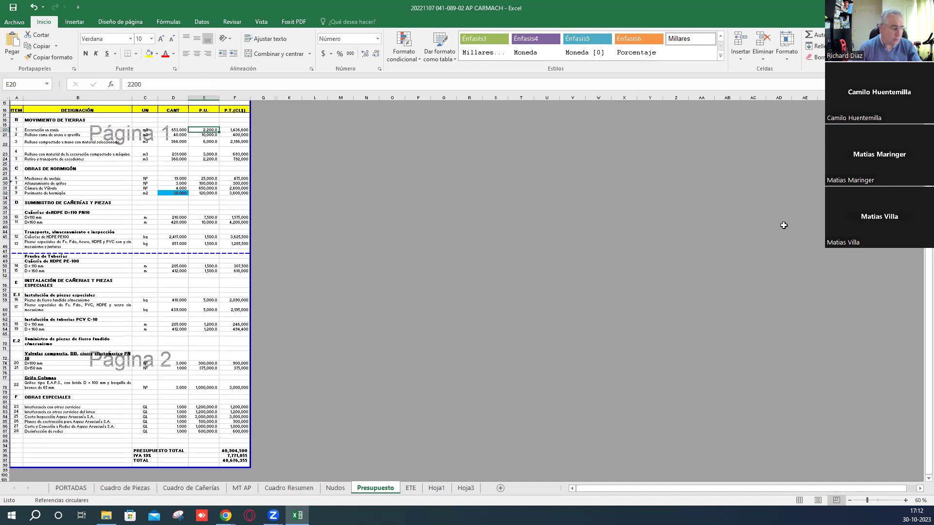
type("5")
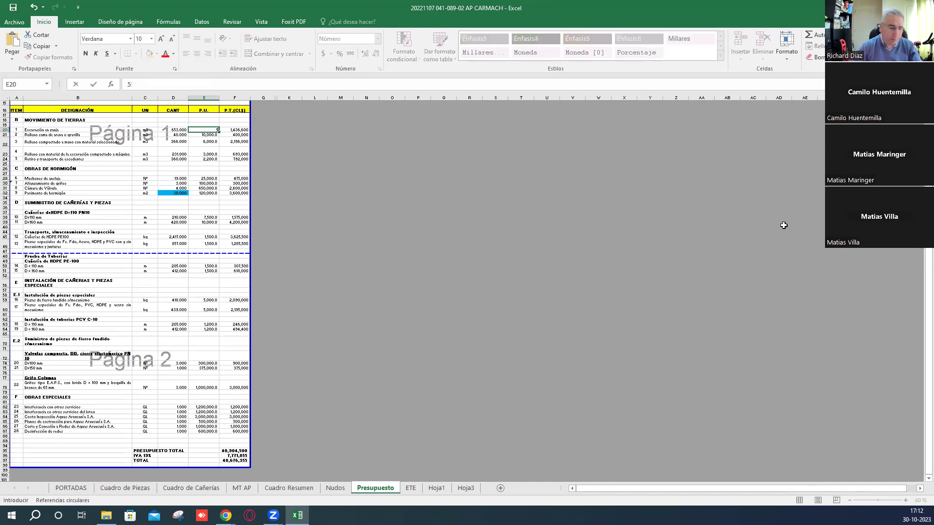
type(".000")
key("Return")
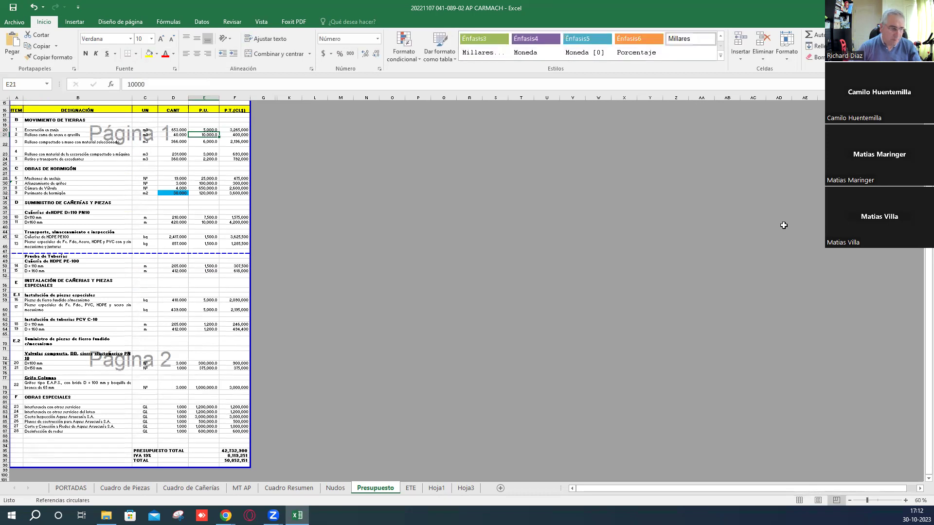
type("10")
key("Return")
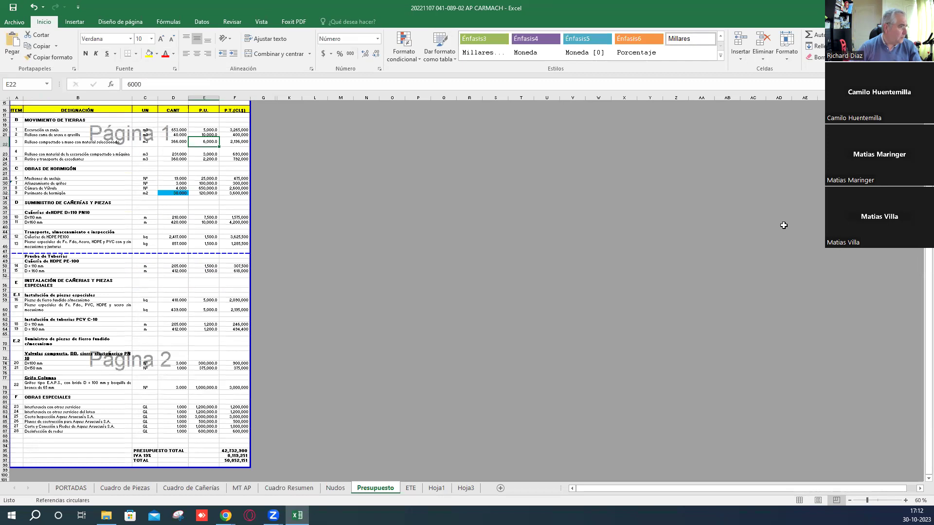
- Set the unit price of the hand-compacted fill with selected material (item 3) to 12,000
type("12,")
type("000")
key("Return")
key("Return")
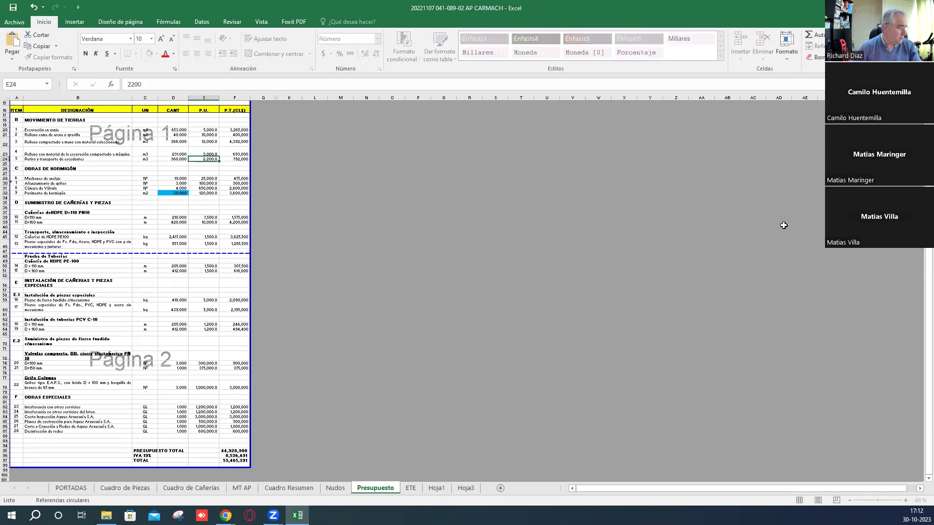
- Set the unit price of the machine-compacted fill with excavated material (item 4) to 6,000
key("Up")
type("6000")
key("Return")
type("40003")
key("Return")
type("3")
key("Return")
key("Up")
key("Up")
key("Down")
key("Delete")
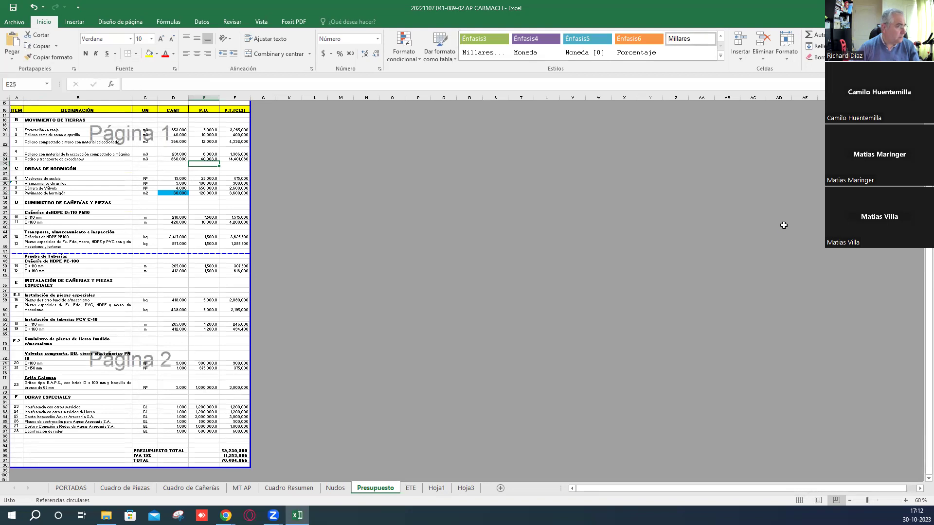
key("ctrl+z")
key("ctrl+z")
key("ctrl+z")
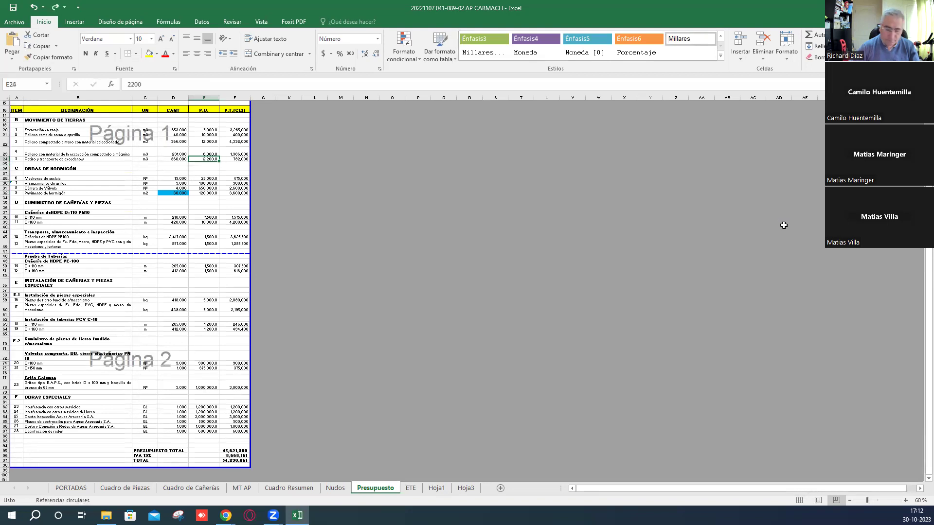
- Set the unit prices to 5,000 for Retiro y transporte de excedentes and 50,000 for Machones de anclaje
type("5000")
key("Return")
key("Down")
key("Down")
key("Down")
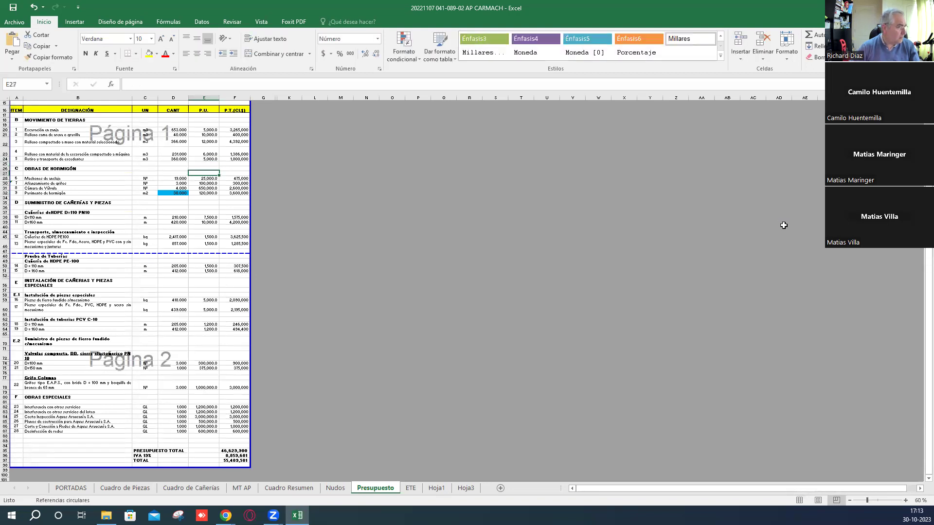
type("500")
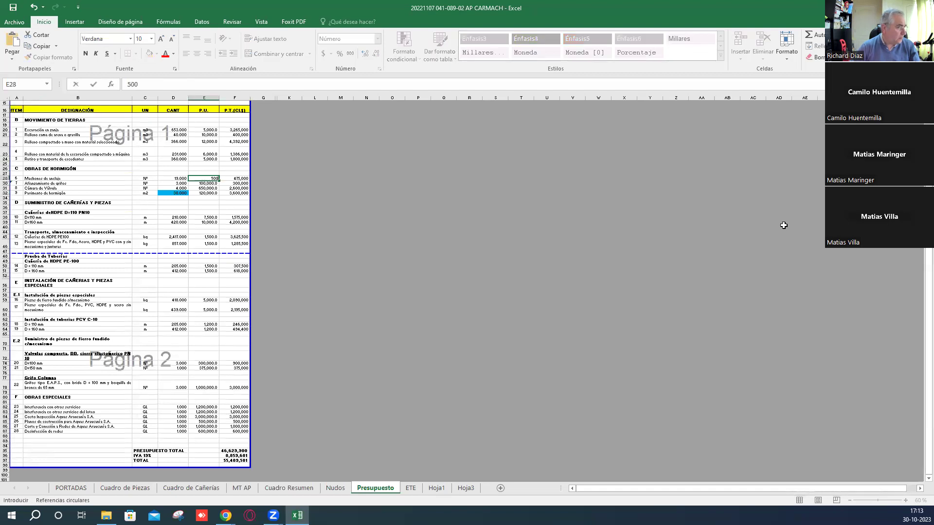
key("Return")
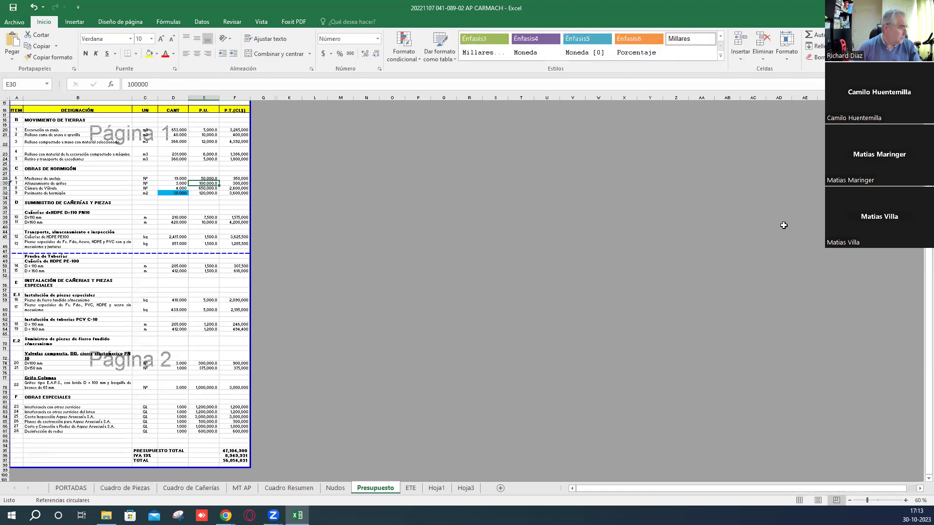
- Set the unit prices to 200,000 for Afianzamiento de grifos and 1,500,000 for the valve chamber (item 8)
type("2000")
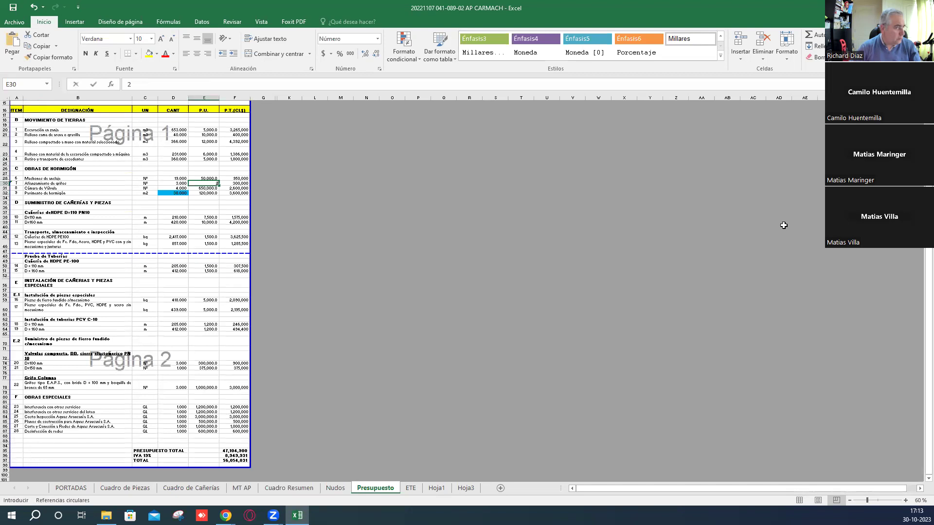
key("Return")
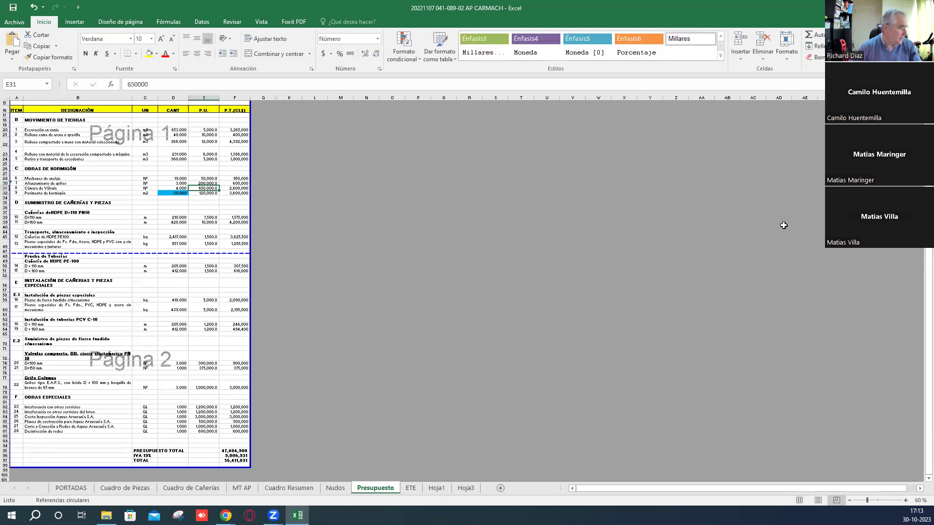
type("1,")
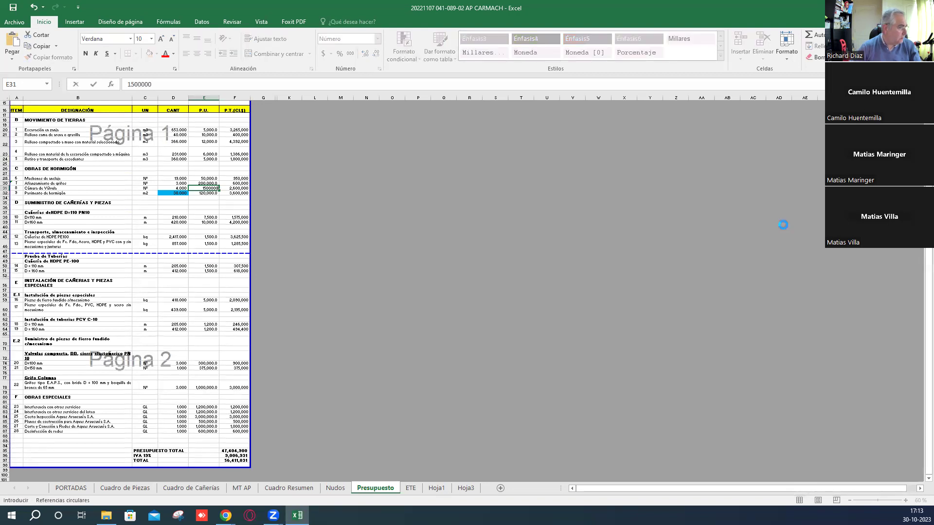
type("500,000")
key("Return")
key("Up")
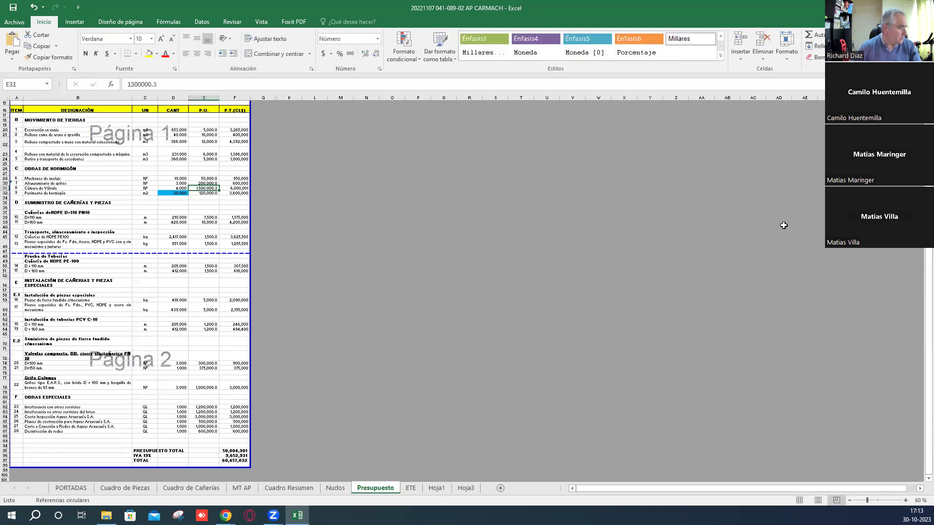
type("1.500.")
type("000")
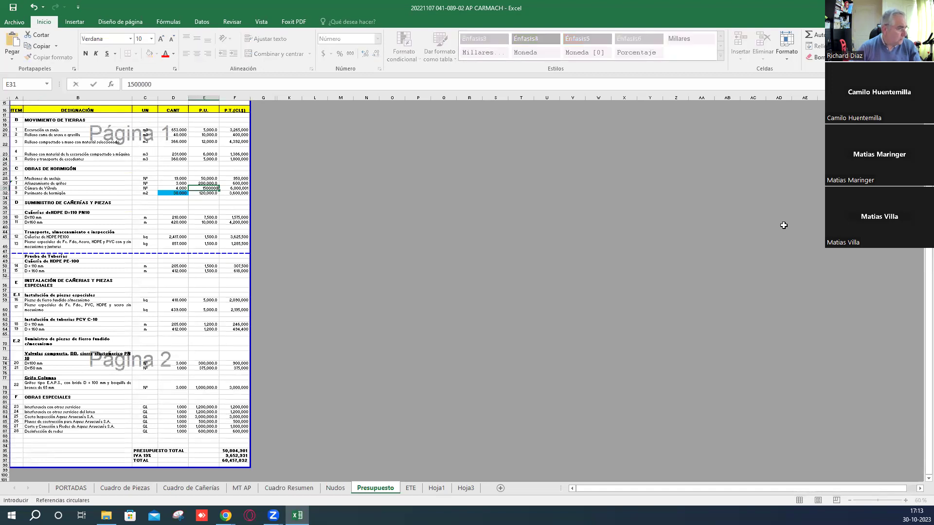
key("Return")
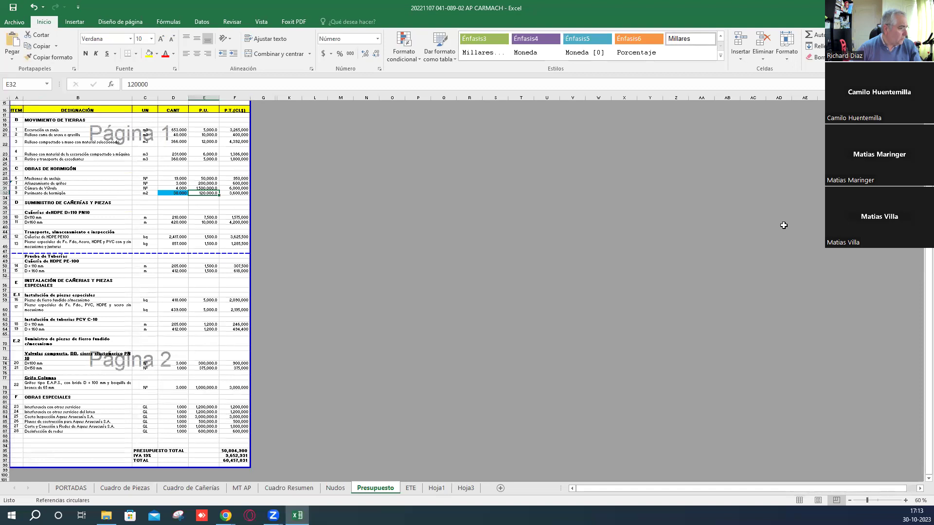
- Set the unit price of Pavimento de hormigón to 250,000
type("250,")
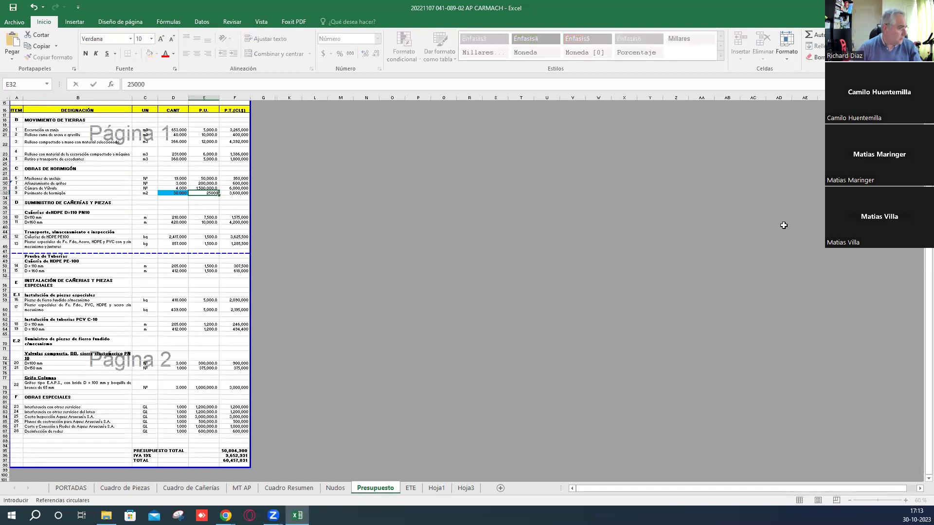
type("000")
key("Return")
- Set the HDPE pipe supply unit prices to 15,000 for D=110 mm and 20,000 for D=160 mm
key("Down")
key("Down")
key("Down")
key("Down")
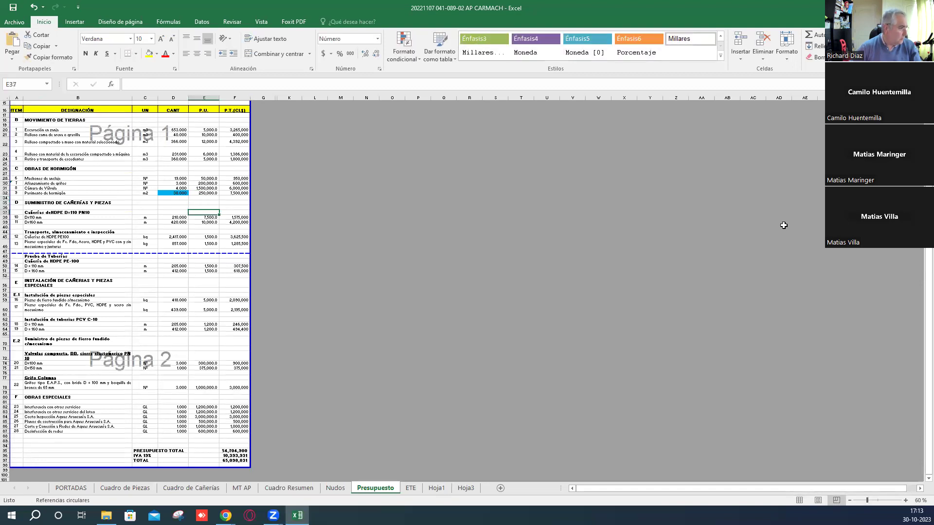
key("Down")
type("1")
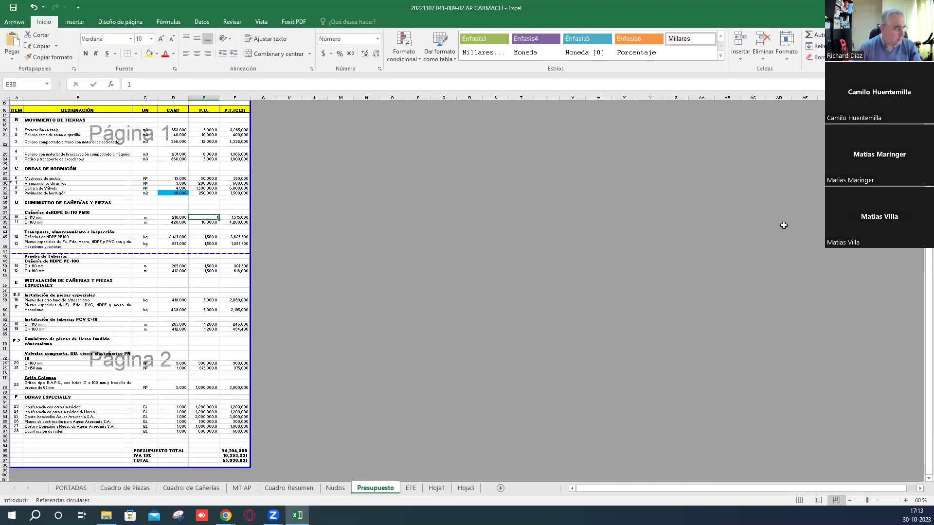
type("5,0000")
key("Return")
type("200")
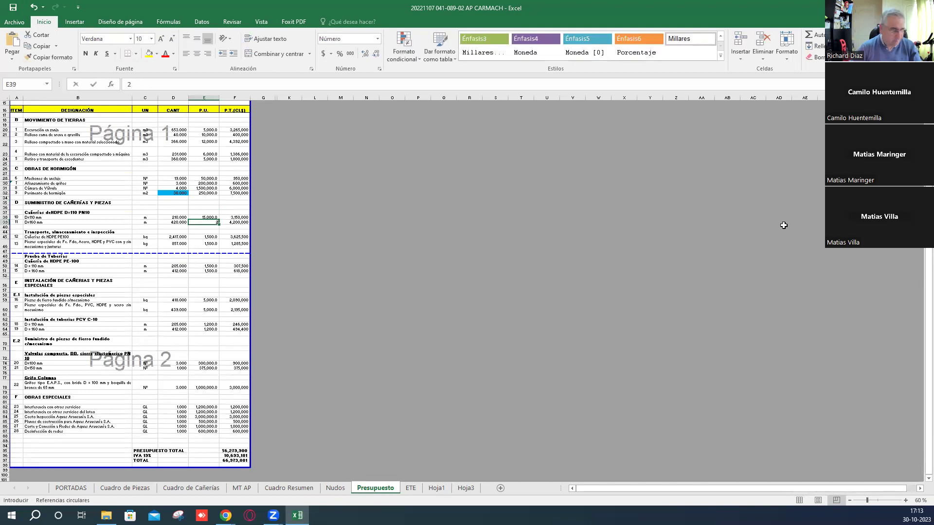
key("Return")
- Set both unit prices under Transporte, almacenamiento e inspección (items 12 and 13) to 3,000
key("Down")
key("Down")
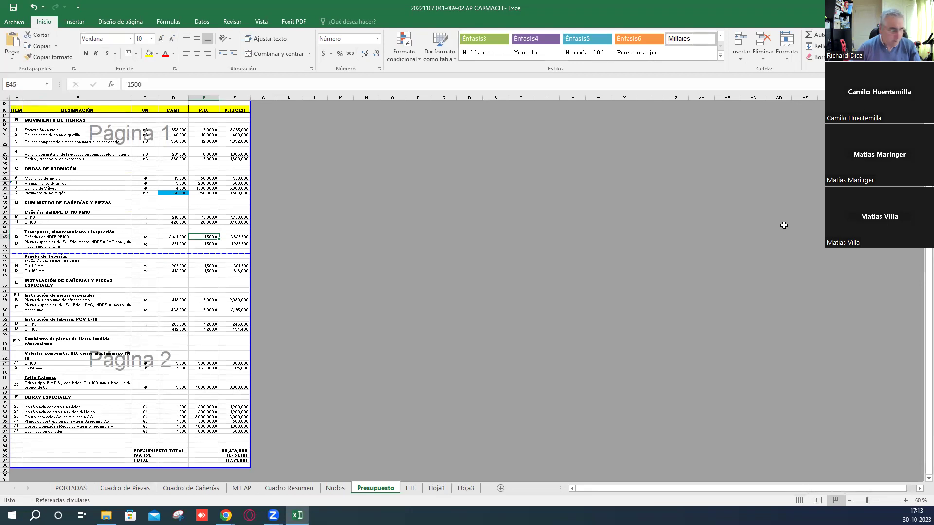
type("3,000")
key("Return")
type("3")
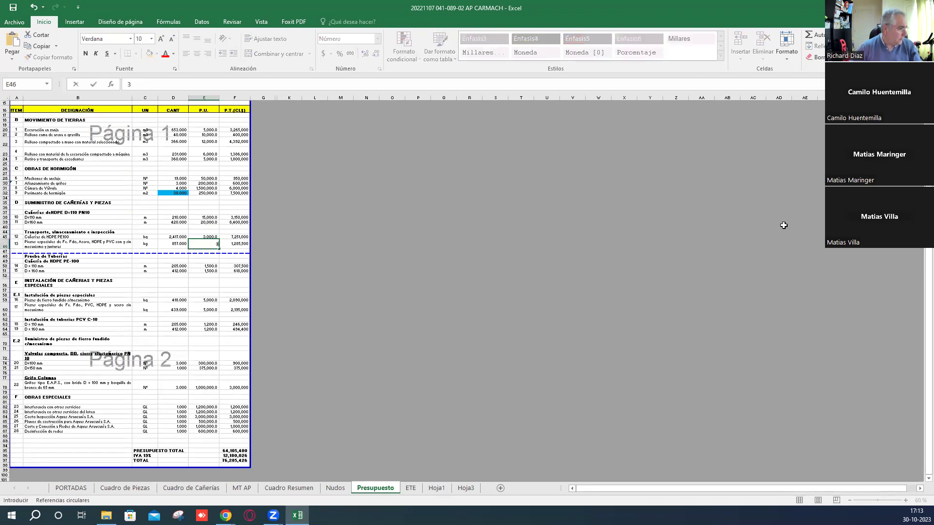
key("Return")
- Set the pipe testing unit prices for D = 110 mm and D = 160 mm (items 14 and 15) to 3,000
key("Down")
key("Down")
key("Down")
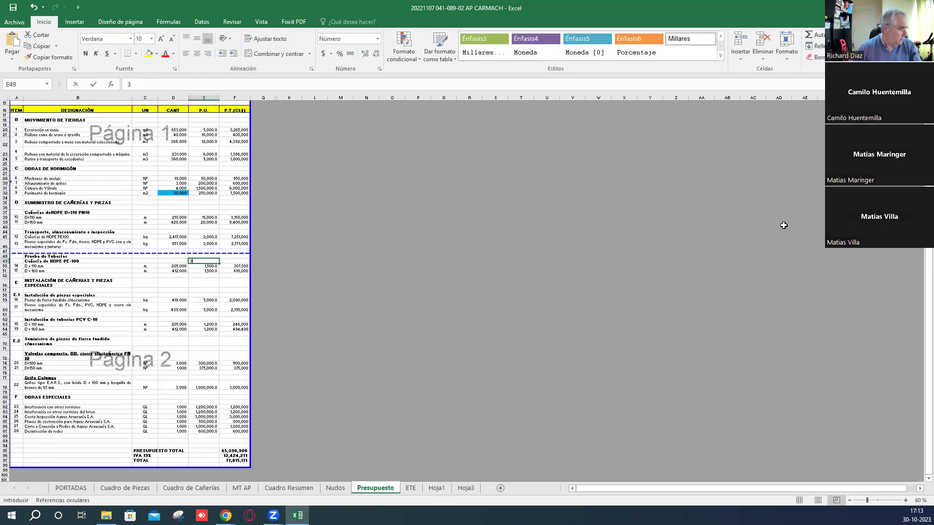
type("3,000")
key("Return")
type("3000")
key("Return")
- Set both unit prices under Instalación de piezas especiales (items 16 and 17) to 10,000
key("Down")
key("Down")
key("Down")
key("Down")
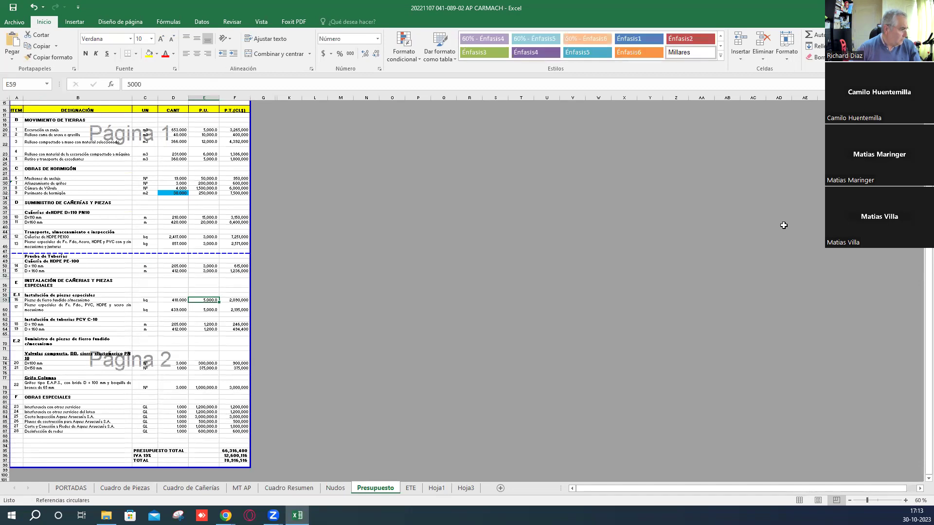
type("1000")
key("Return")
type("1000")
key("Return")
- Enter 2,500 as the pipe installation unit price for D = 110 mm and D = 160 mm (items 18 and 19)
key("Return")
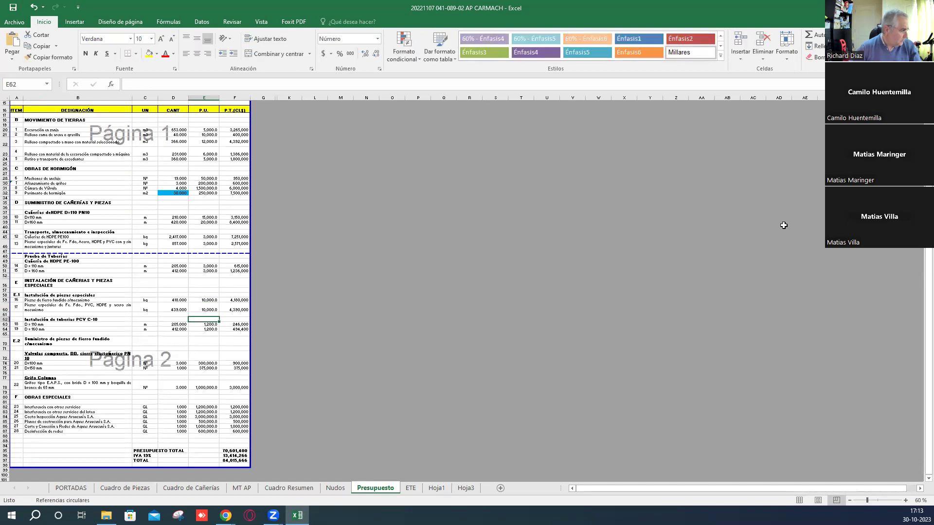
key("Return")
type("2500")
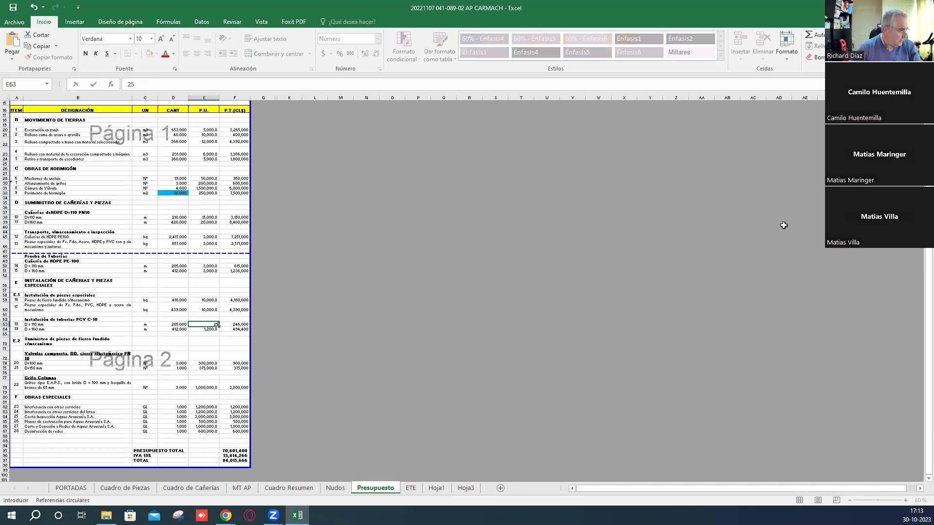
key("Return")
type("2,500")
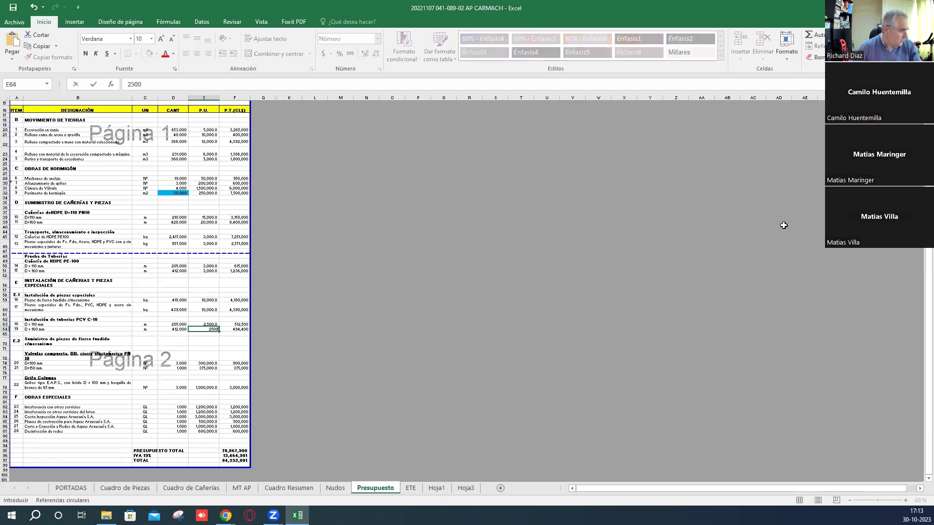
key("Return")
- Set the pipe installation unit prices for D = 110 mm and D = 160 mm (items 18 and 19) to 3,000
key("Up")
key("Up")
type("3,000")
key("Return")
type("3000")
key("Return")
- Set the gate valve unit prices to 600,000 for D=100 mm and 750,000 for D=150 mm
key("Return")
key("Return")
key("Return")
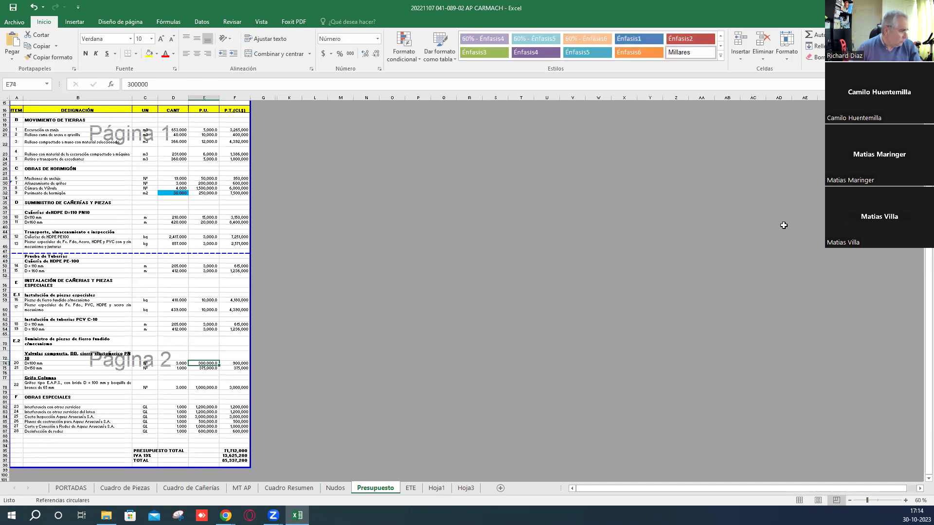
type("6")
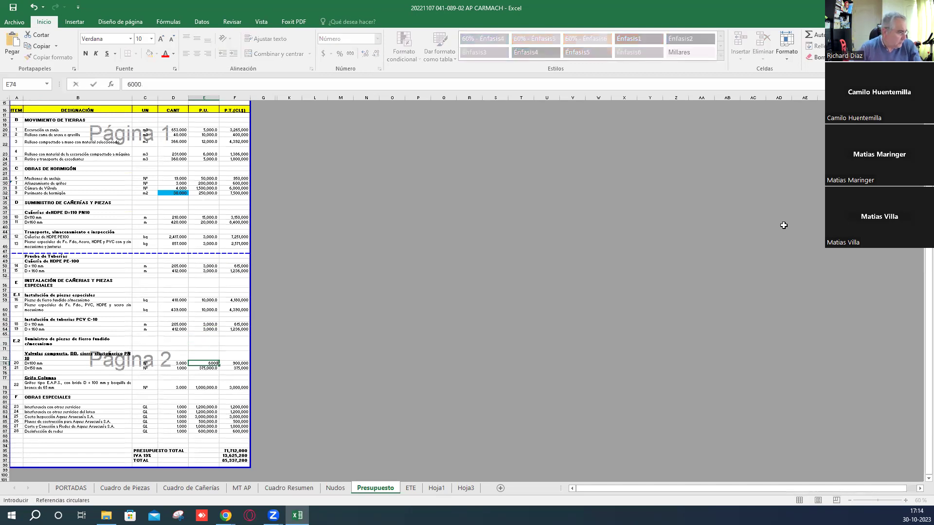
key("Return")
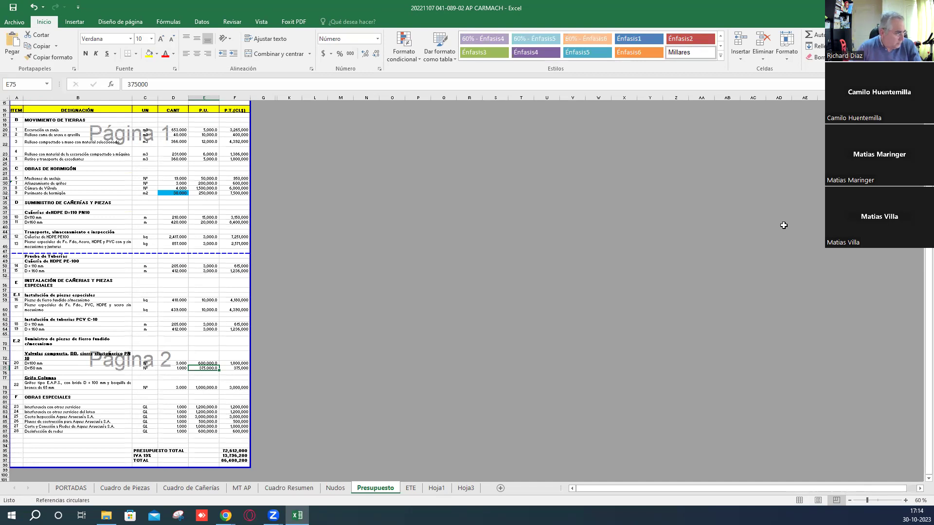
type("75")
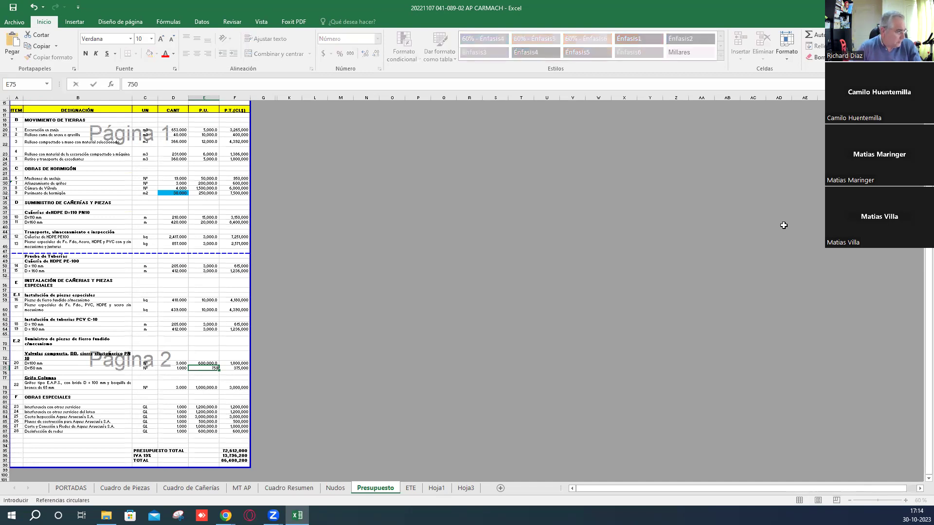
key("Return")
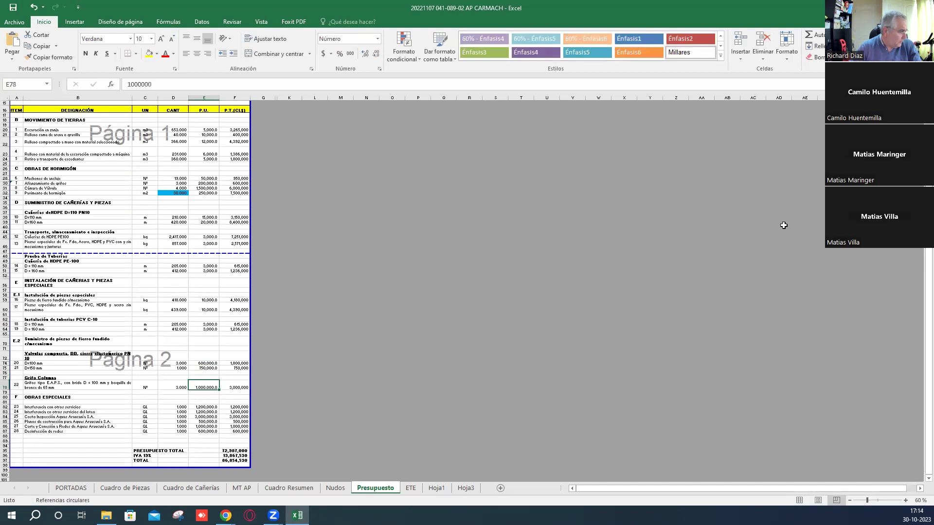
- Set the unit prices to 2,000,000 for the Grifo Columna (item 22) and 2,500,000 for both interference items (23 and 24)
type("20")
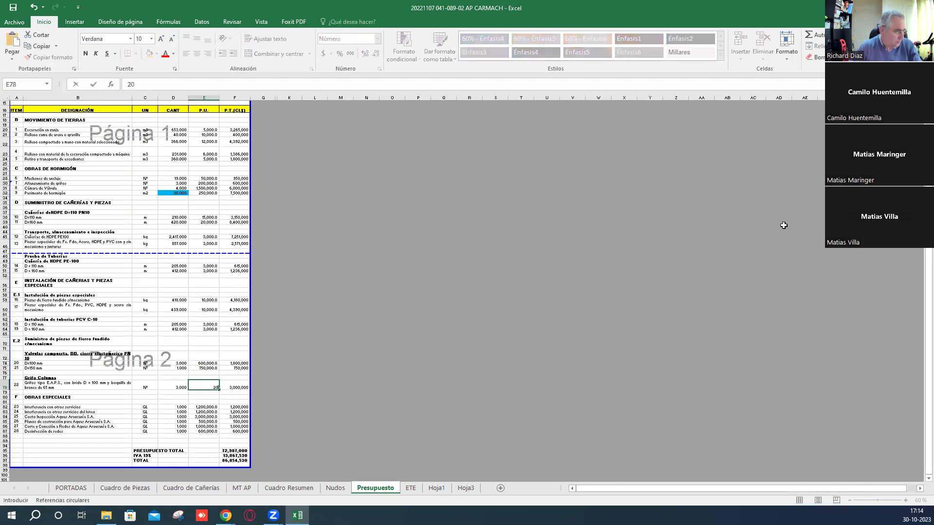
key("Return")
key("Return")
key("Return")
key("Return")
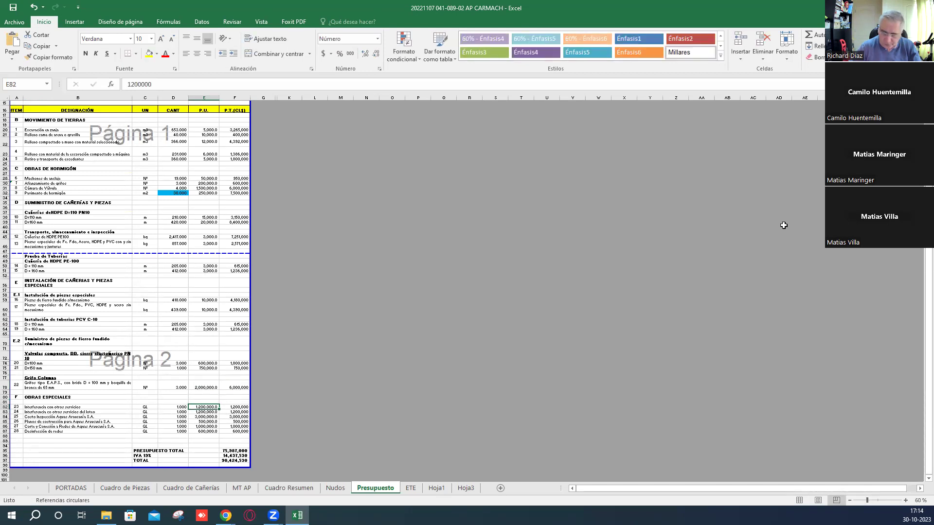
type("2500000")
key("Return")
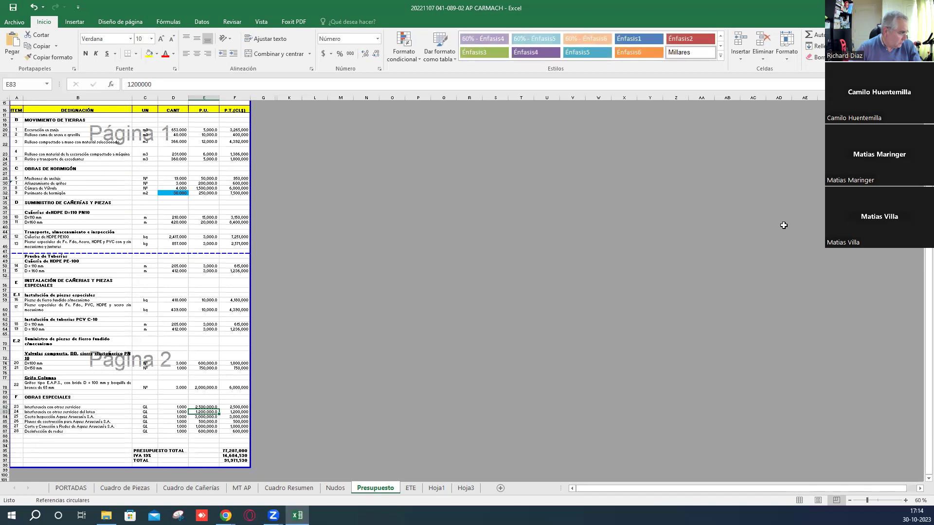
type("2500")
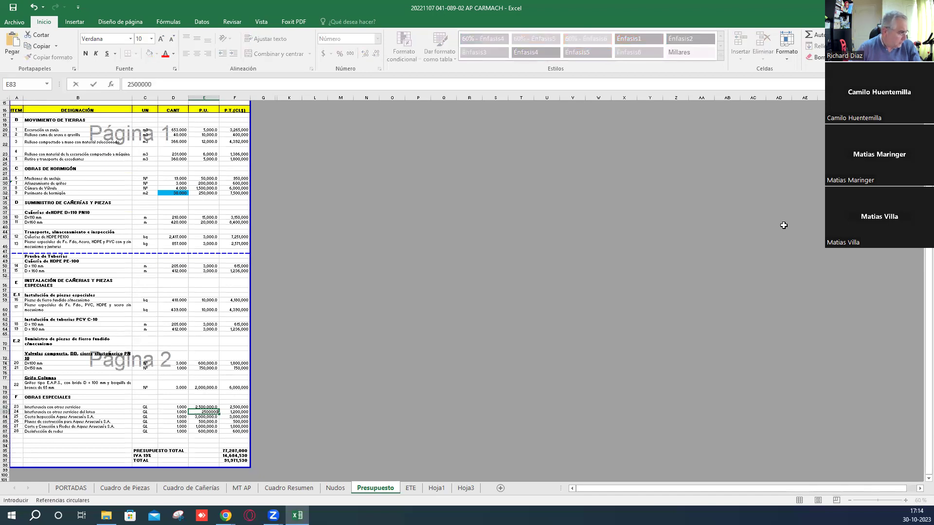
key("Return")
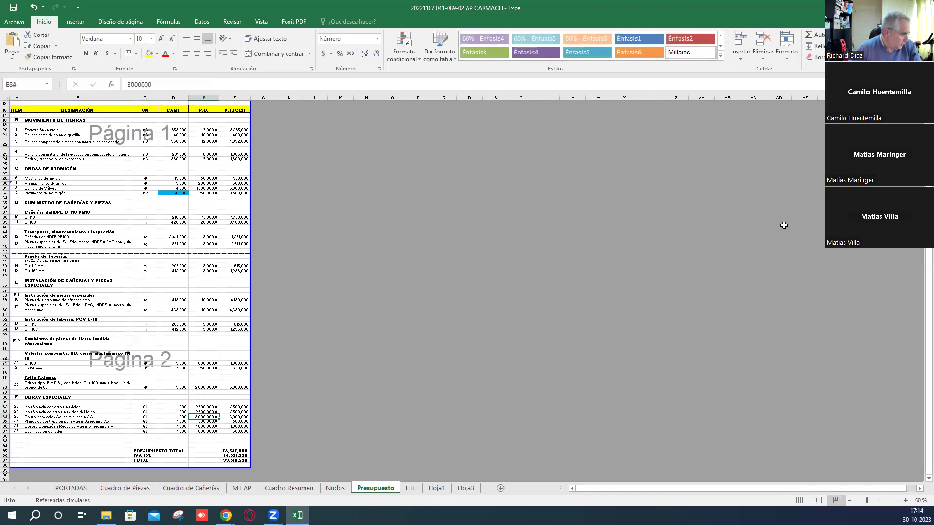
- Set the unit price of the cut and connection to the Aguas Araucanía networks (item 27) to 2,000,000
key("Return")
key("Return")
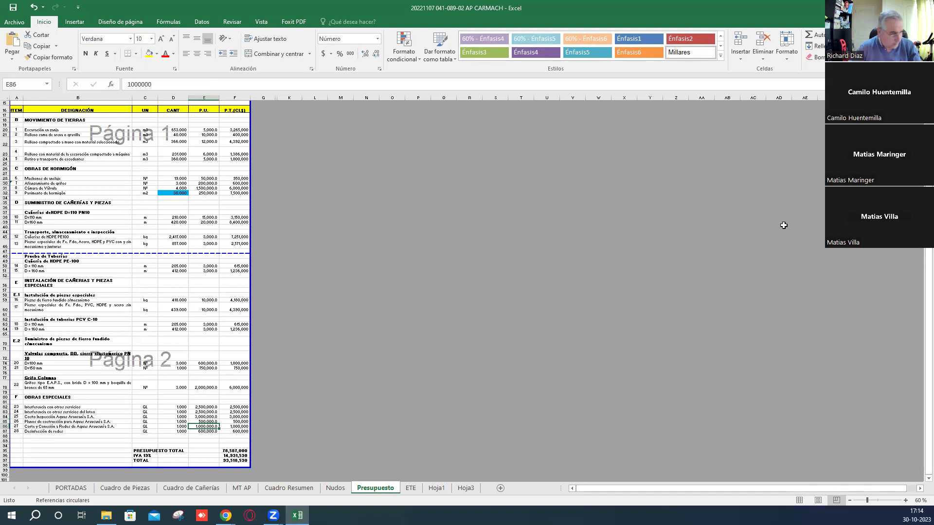
type("200")
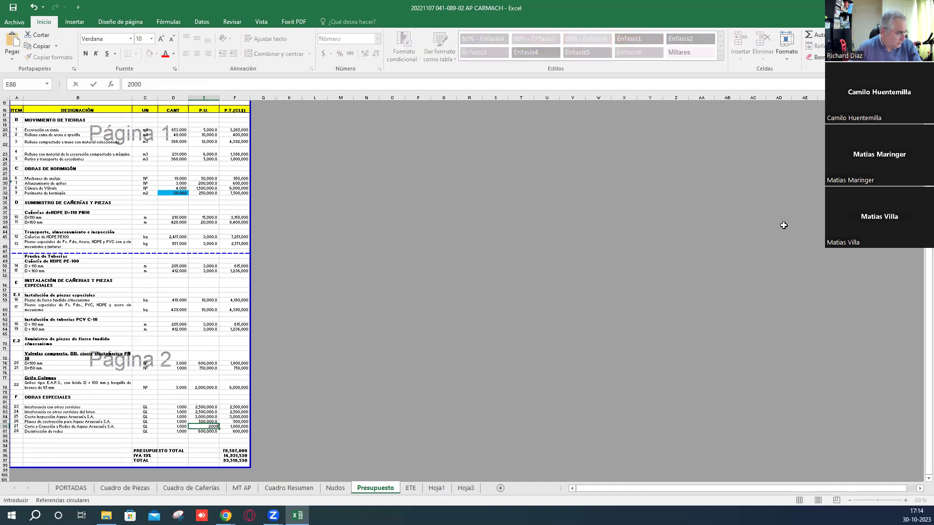
key("Return")
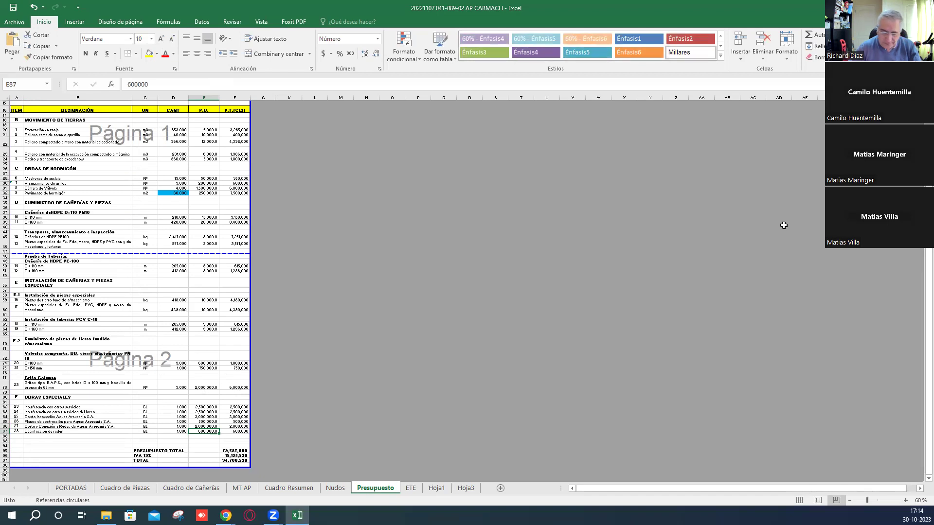
- Set the unit price of the network disinfection (item 28) to 1,200,000
type("1,200,000")
key("Return")
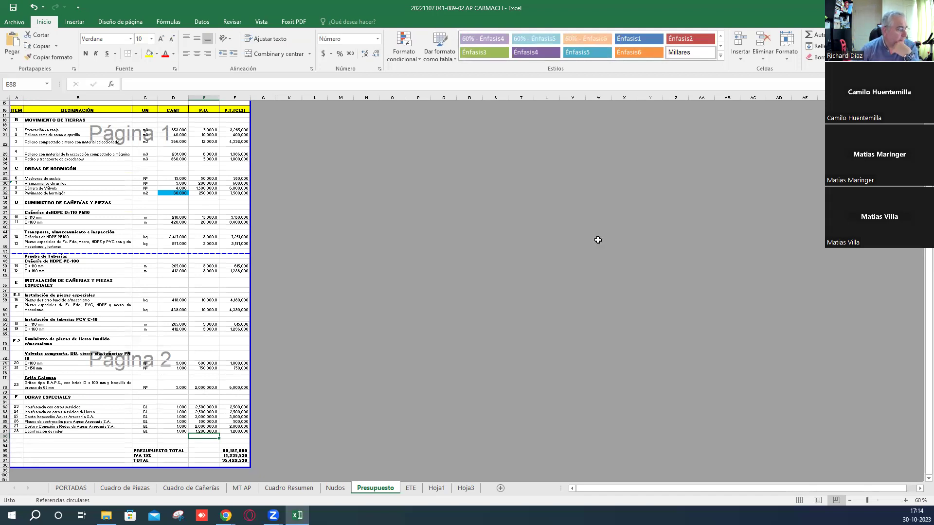
scroll(259, 362, "up", 2)
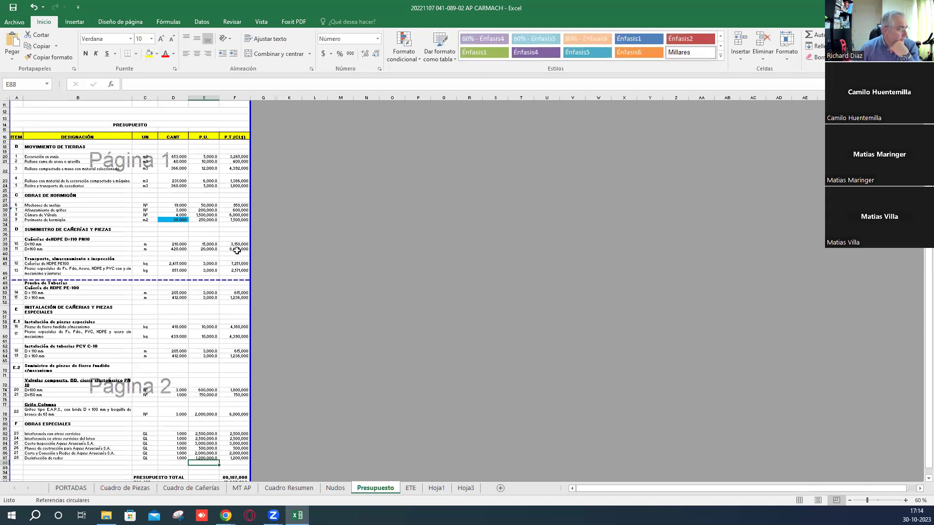
- Examine the ETE sheet's specifications down to the quantity formula of the trench excavation item, and return to the Presupuesto sheet
left_click(413, 488)
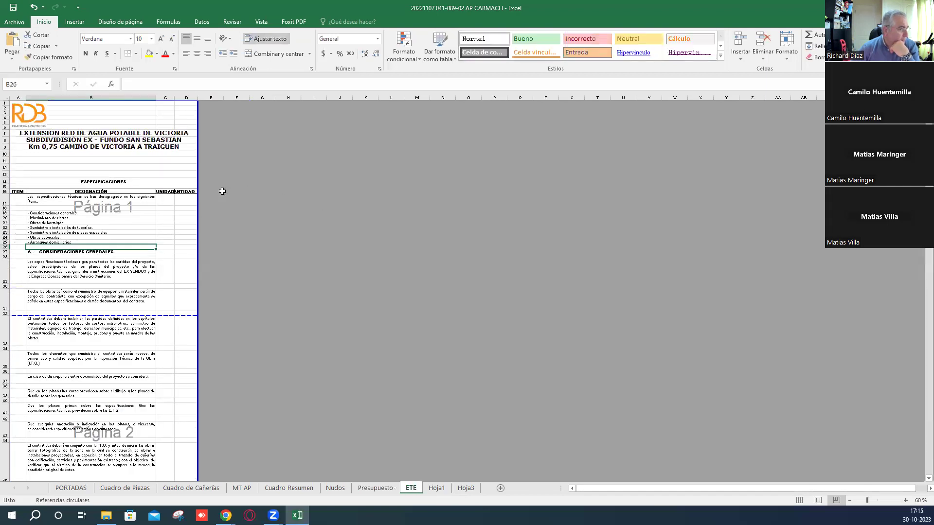
scroll(167, 322, "down", 5)
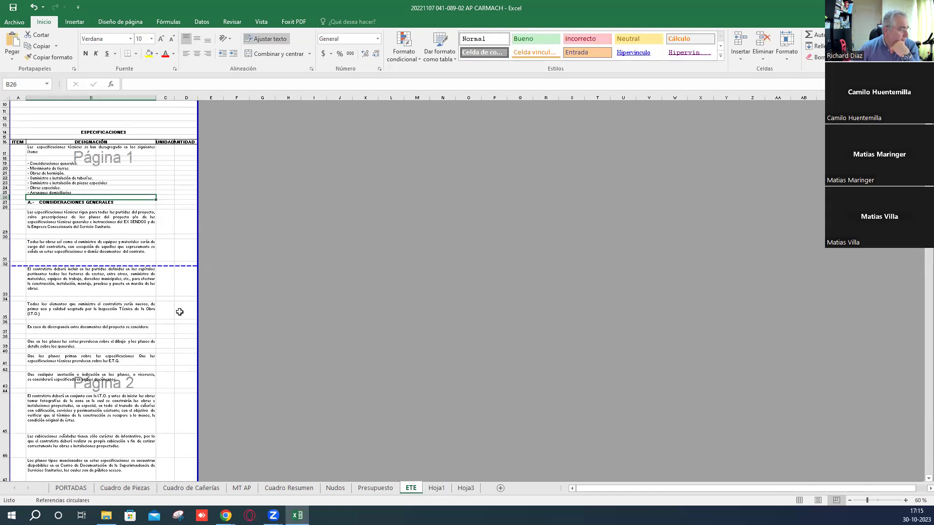
scroll(130, 369, "down", 14)
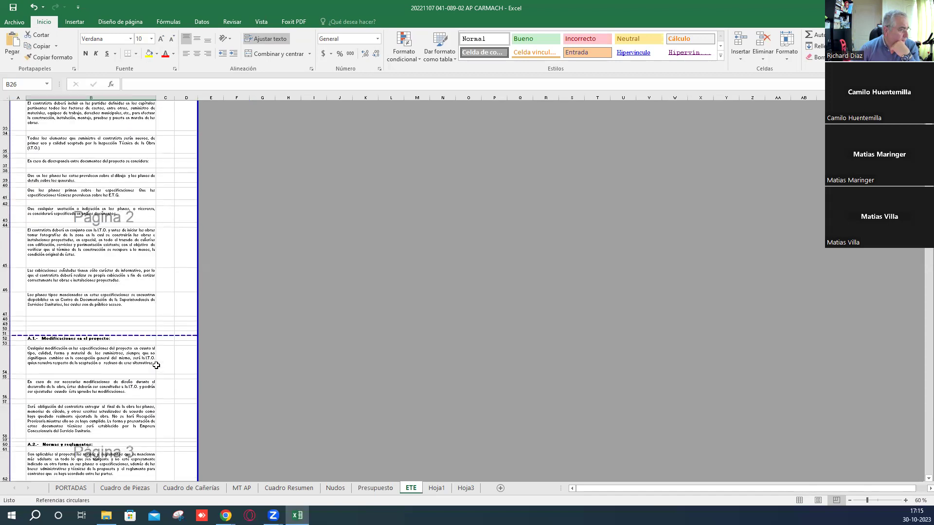
scroll(130, 369, "down", 14)
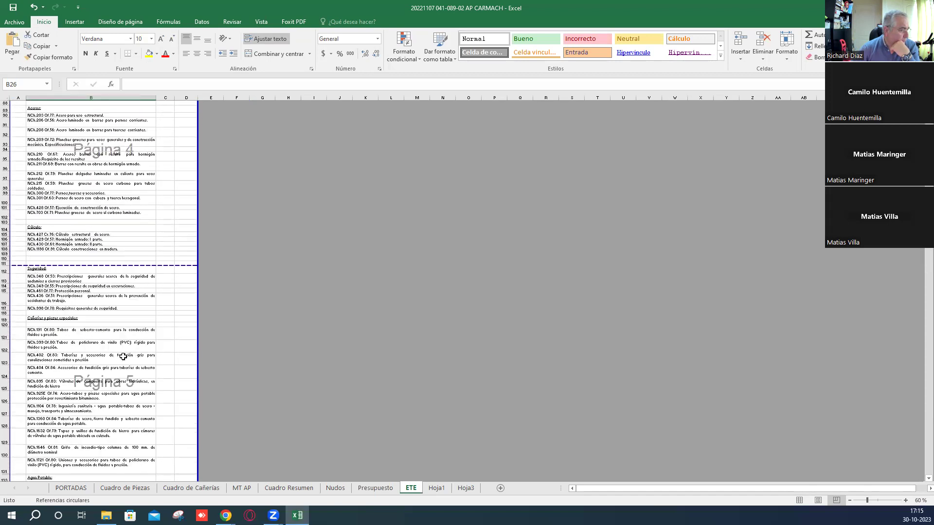
scroll(120, 346, "down", 15)
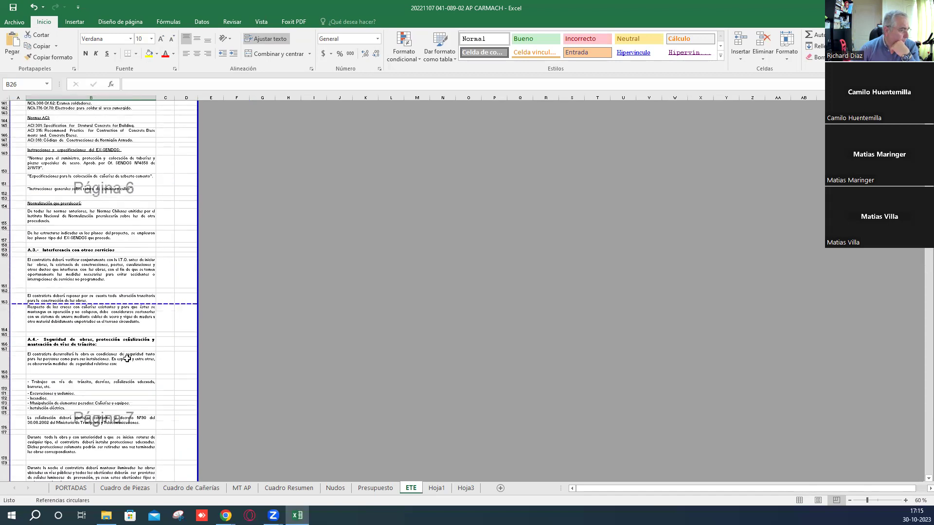
scroll(128, 363, "down", 15)
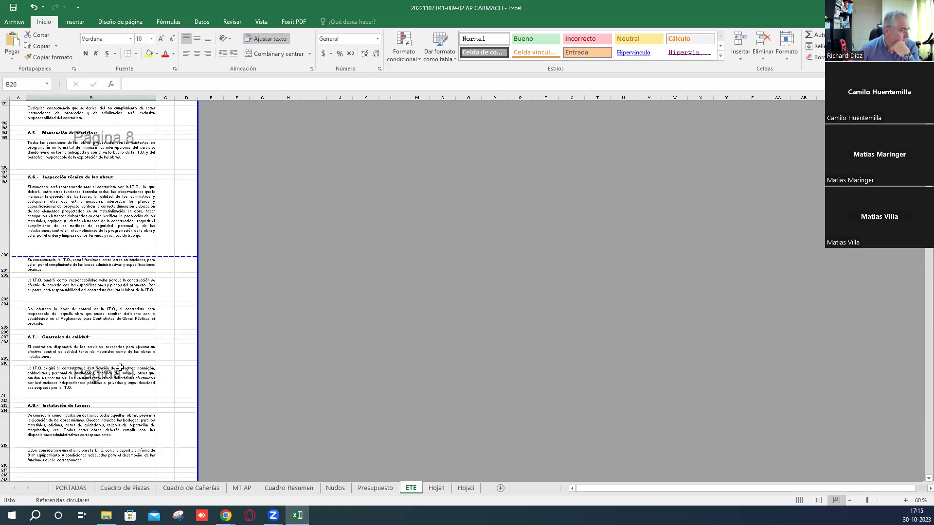
scroll(126, 363, "down", 15)
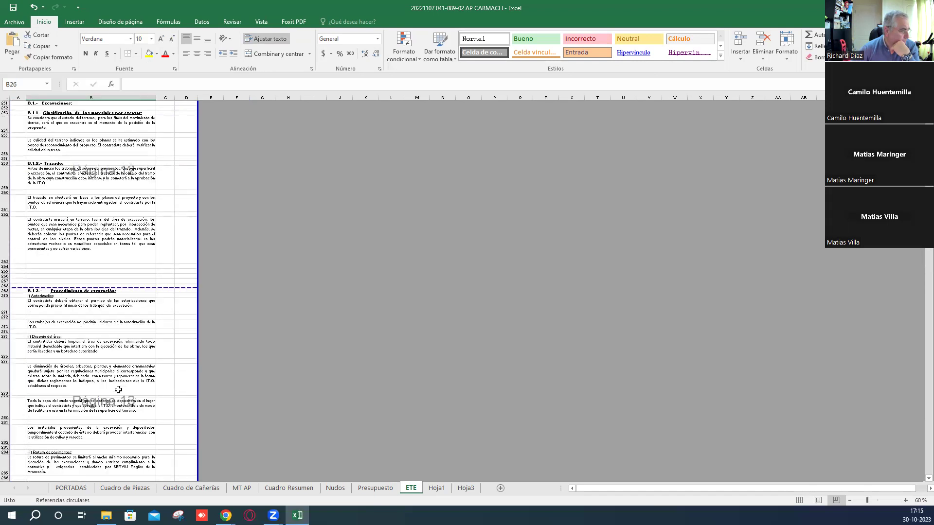
scroll(130, 368, "down", 15)
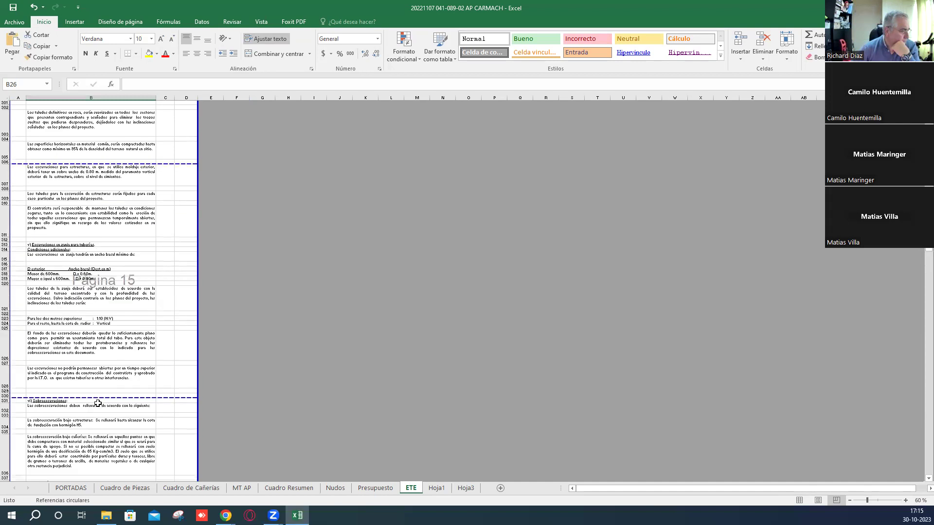
scroll(108, 392, "down", 4)
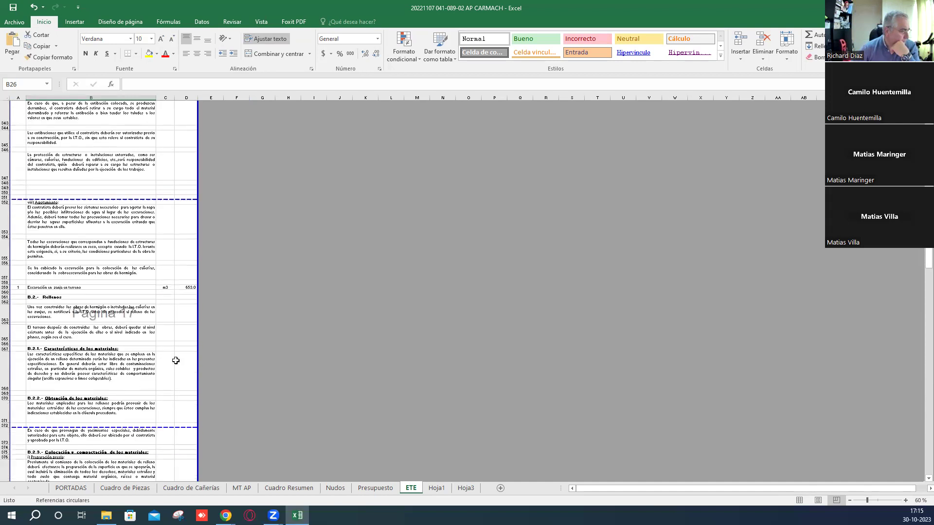
left_click(187, 288)
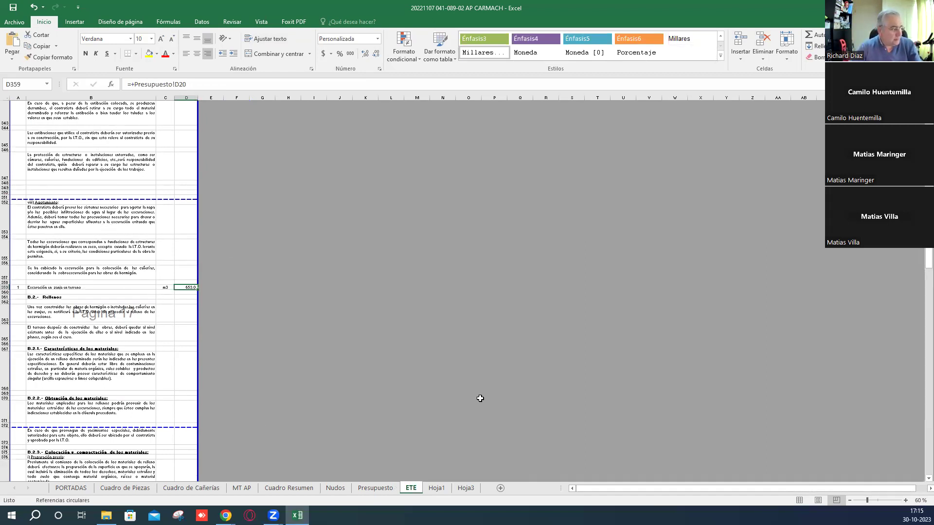
left_click(384, 490)
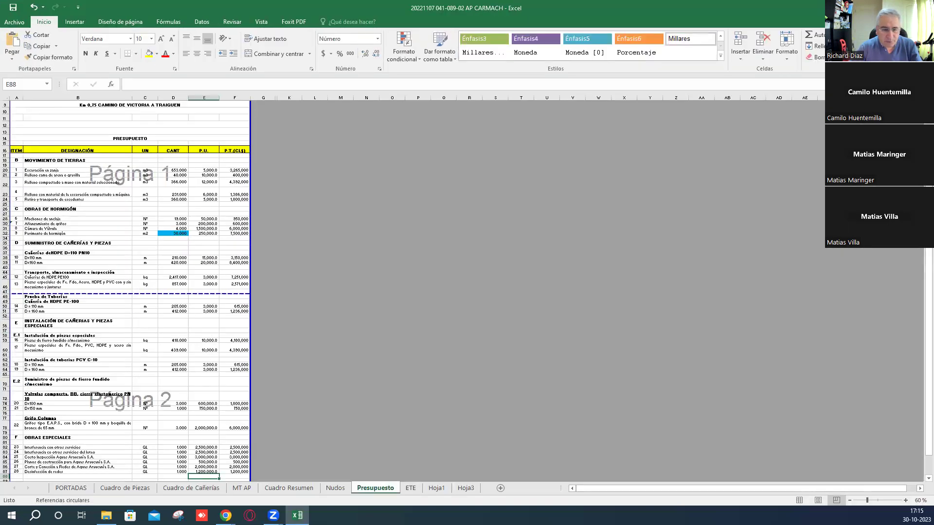
- Switch to File Explorer and open the 041-89-01 Carmach AP folder in 005 TALLER RD > 041 Hidrofusión > 041-089 Carmach
key("alt+Tab")
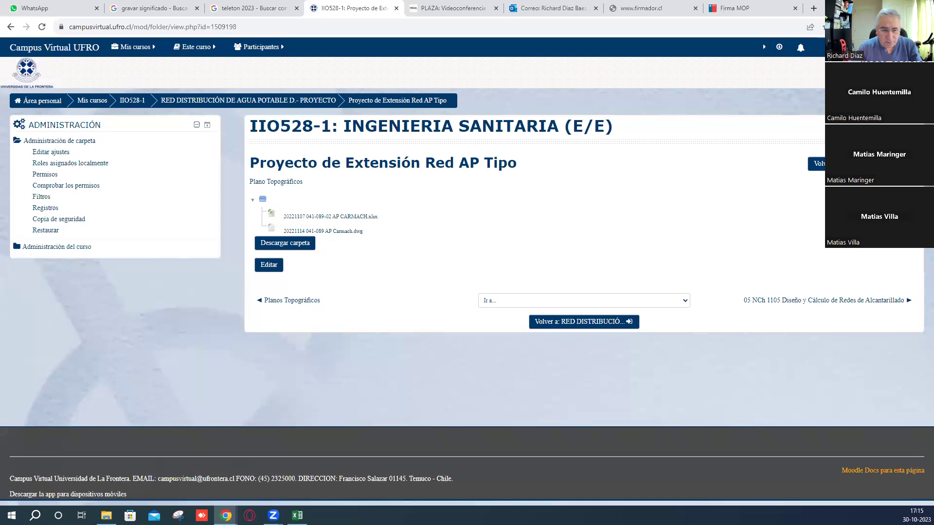
key("alt+Tab")
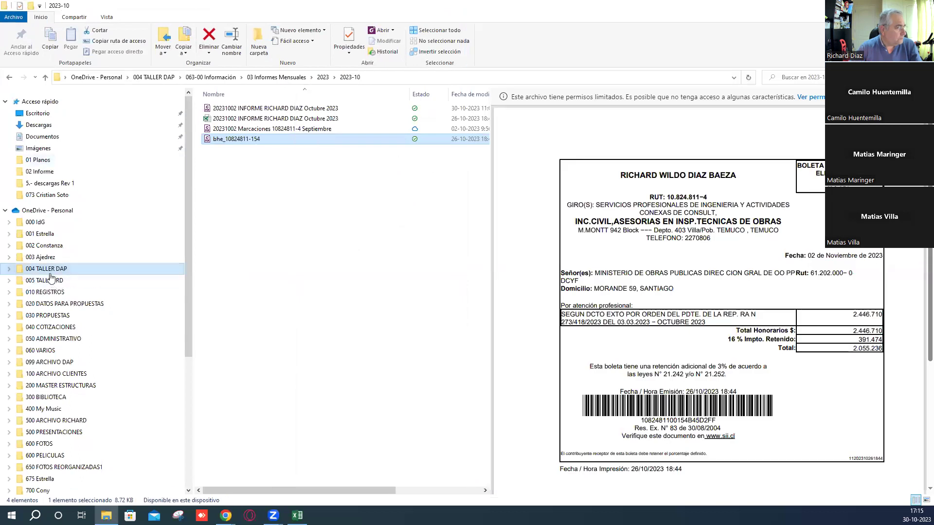
left_click(49, 280)
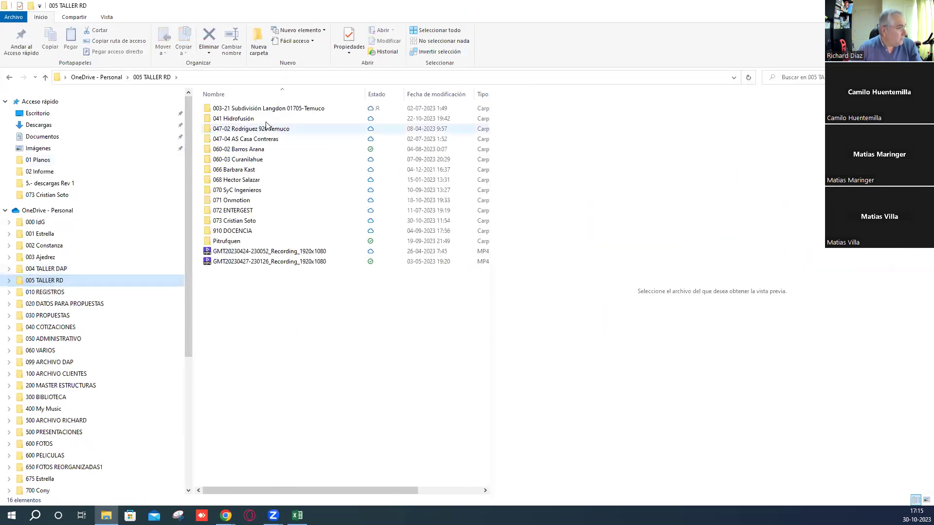
double_click(237, 120)
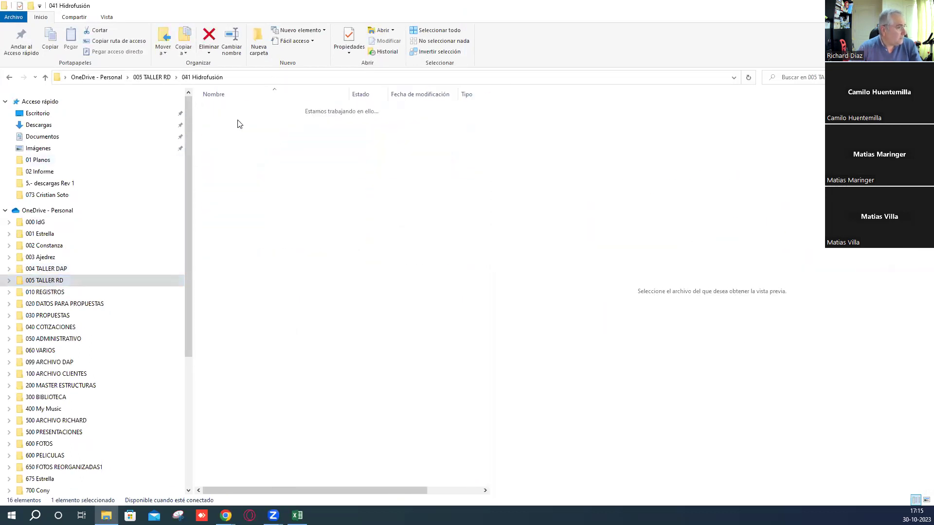
double_click(239, 138)
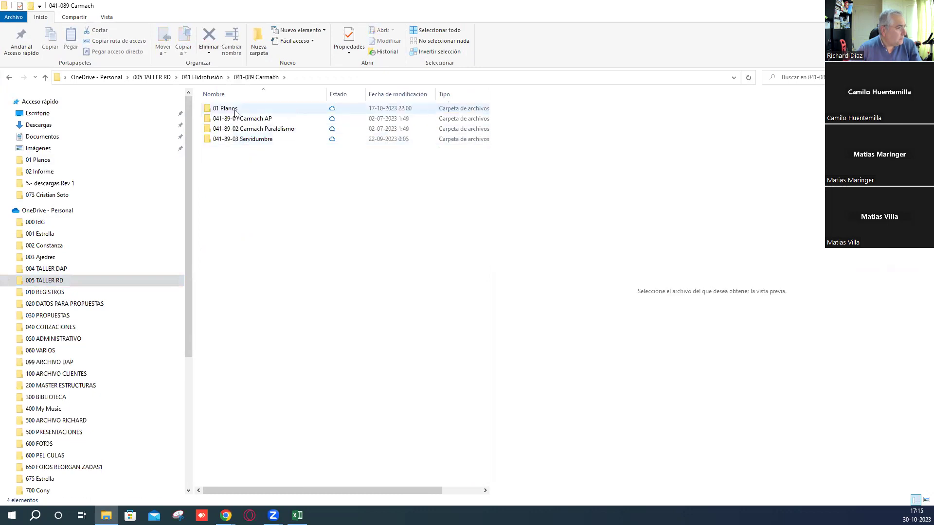
left_click(259, 122)
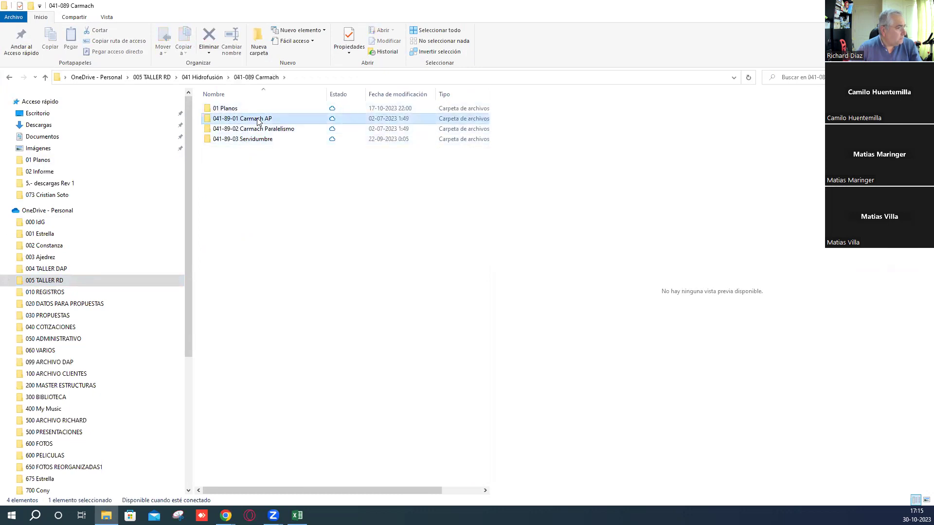
double_click(258, 121)
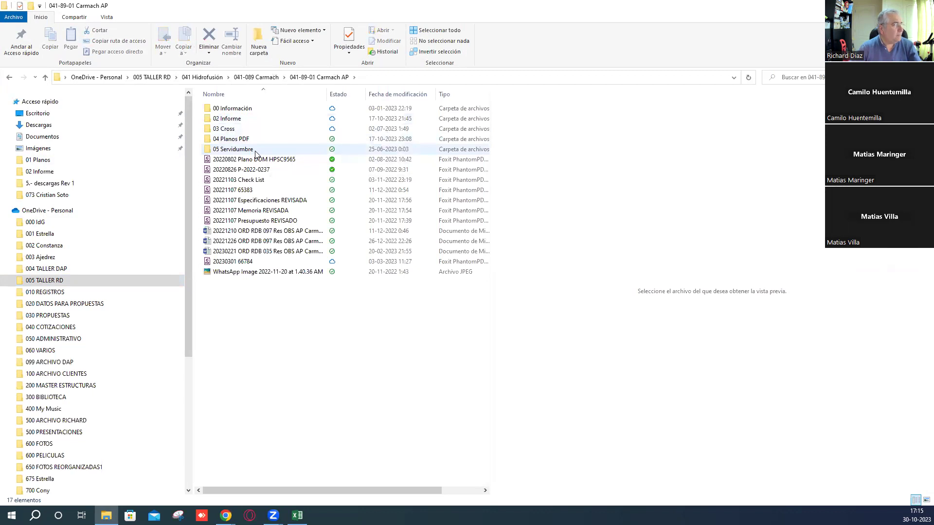
double_click(242, 119)
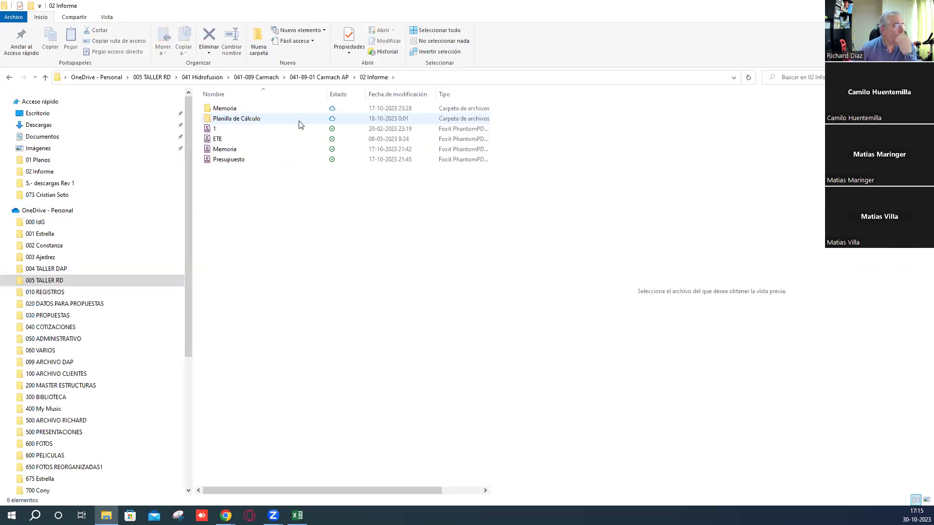
double_click(224, 108)
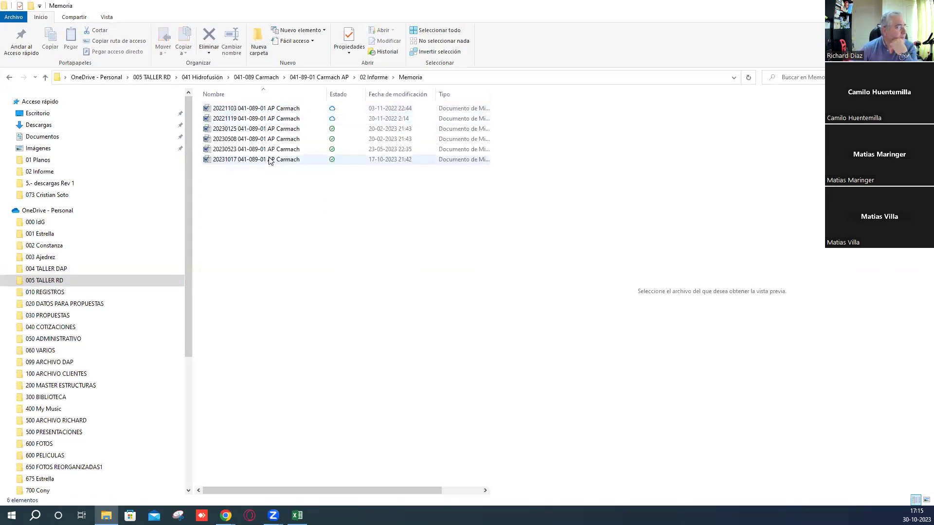
left_click(280, 164)
double_click(280, 162)
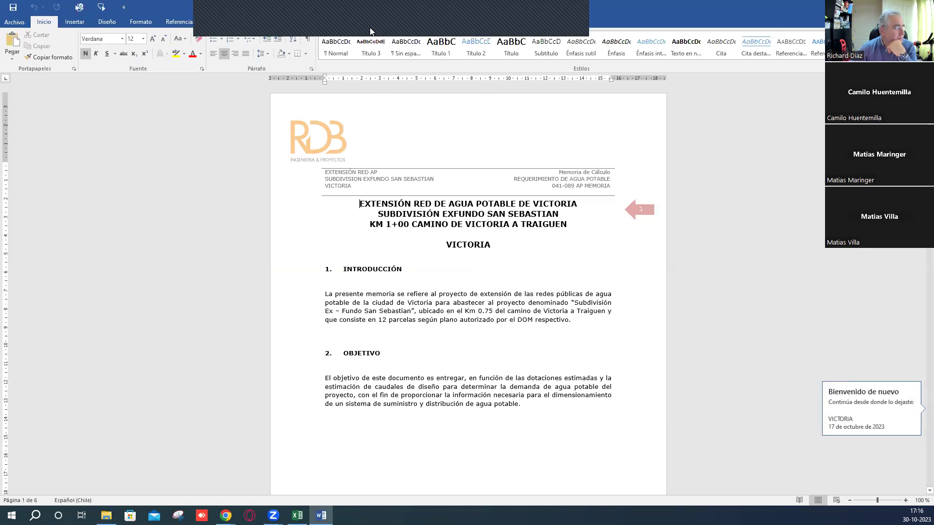
- Show multiple pages side by side and examine the calculation report through to its last page
left_click(305, 21)
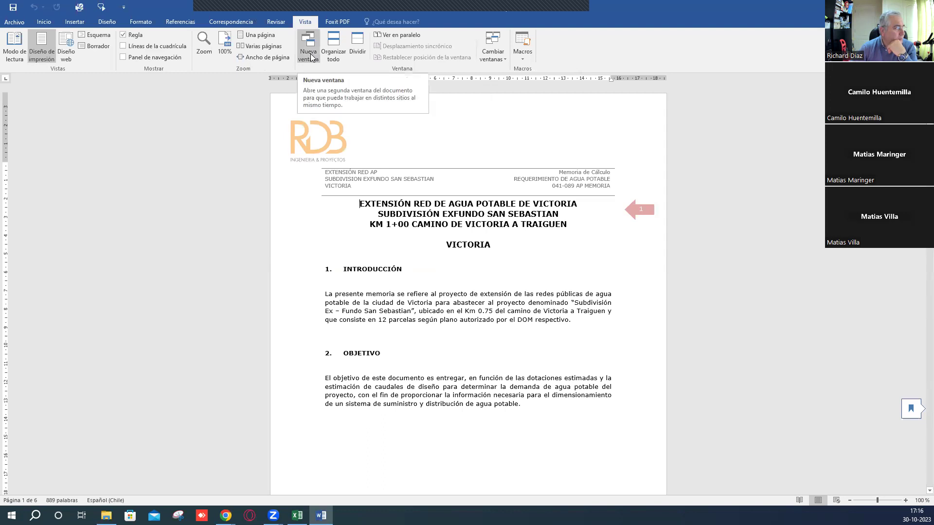
left_click(265, 47)
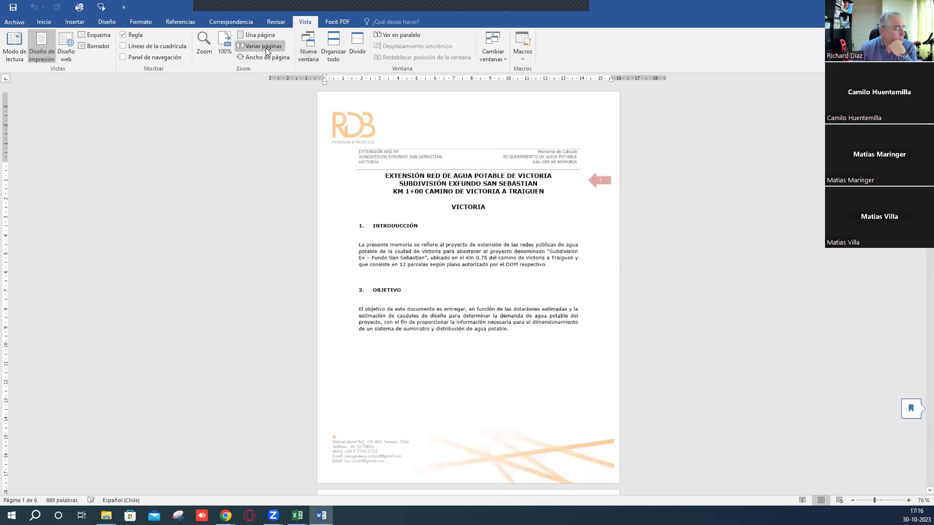
left_click(266, 47)
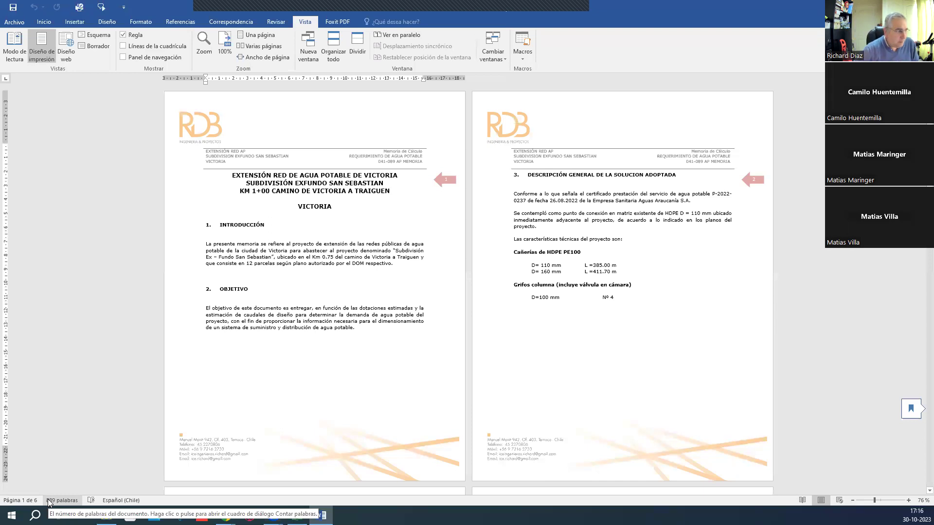
key("Page_Down")
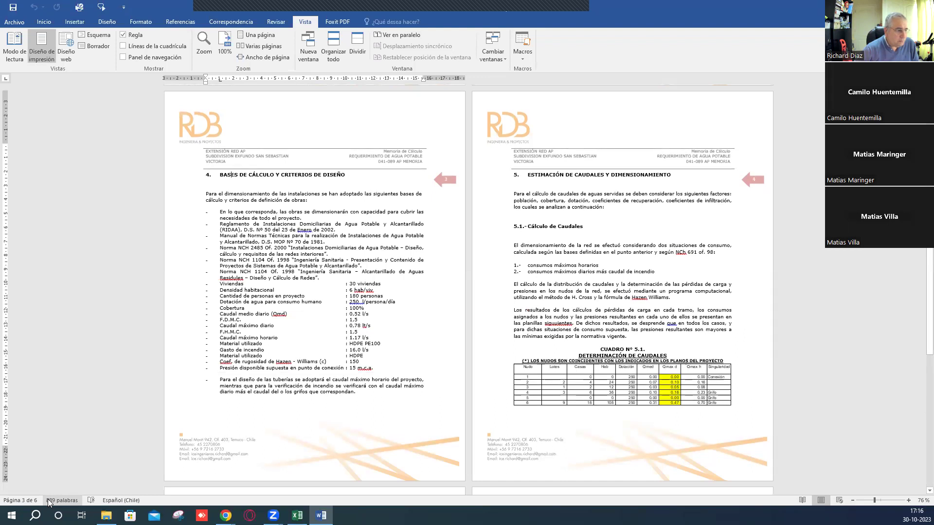
key("Page_Down")
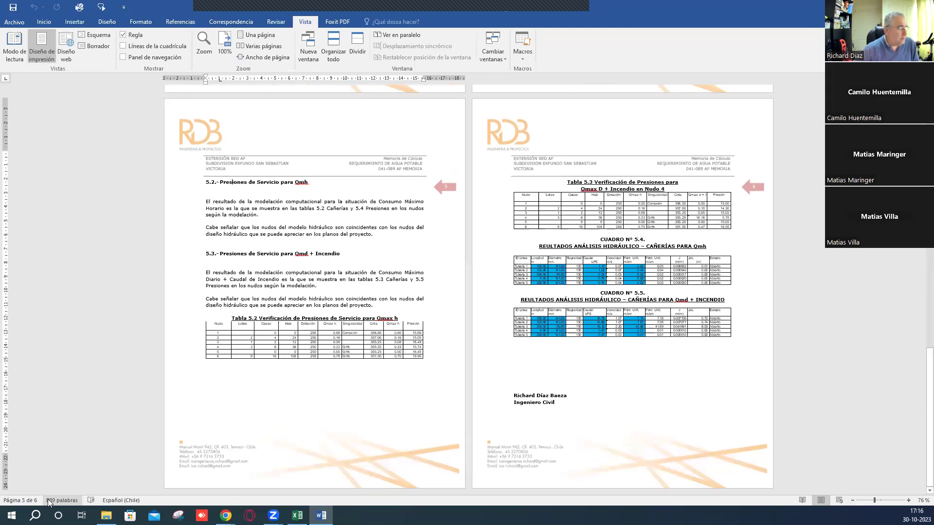
key("Page_Down")
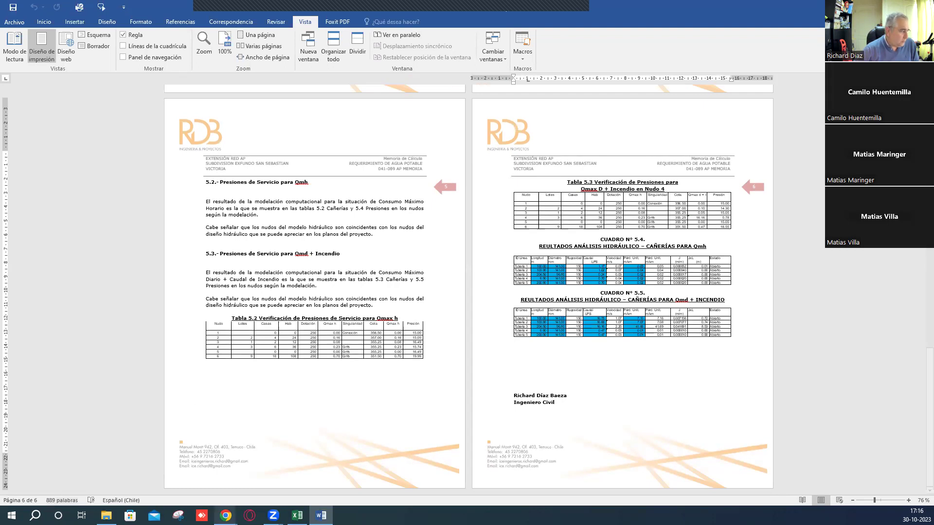
- Switch to WhatsApp Web, look back through the Ing. Sanitaria 2023-2 group chat to the 16/10/2023 messages, and open the group's info
mouse_move(226, 515)
left_click(173, 469)
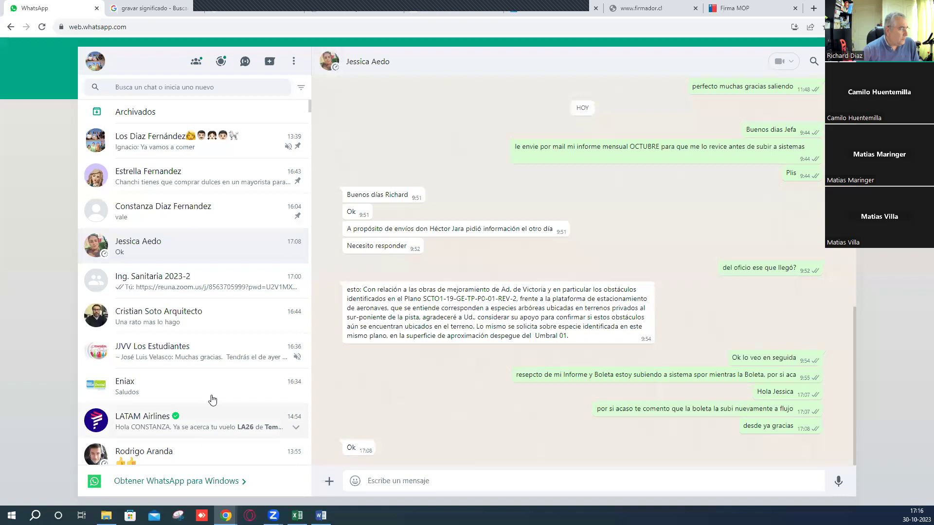
left_click(176, 282)
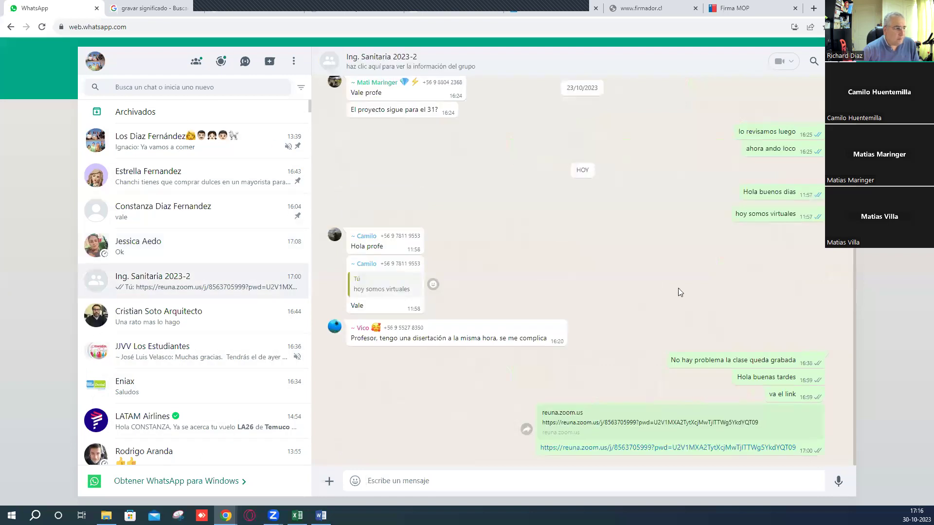
scroll(678, 288, "up", 6)
scroll(675, 254, "up", 5)
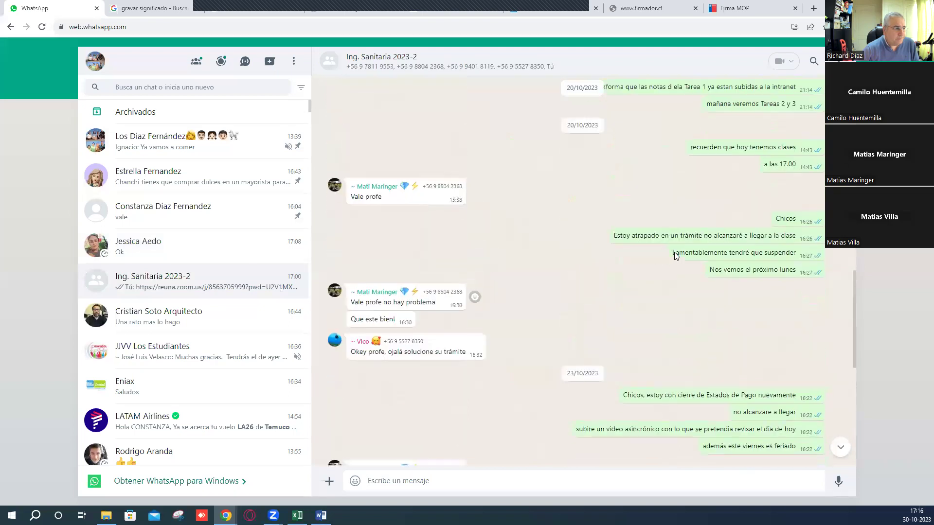
scroll(674, 252, "up", 8)
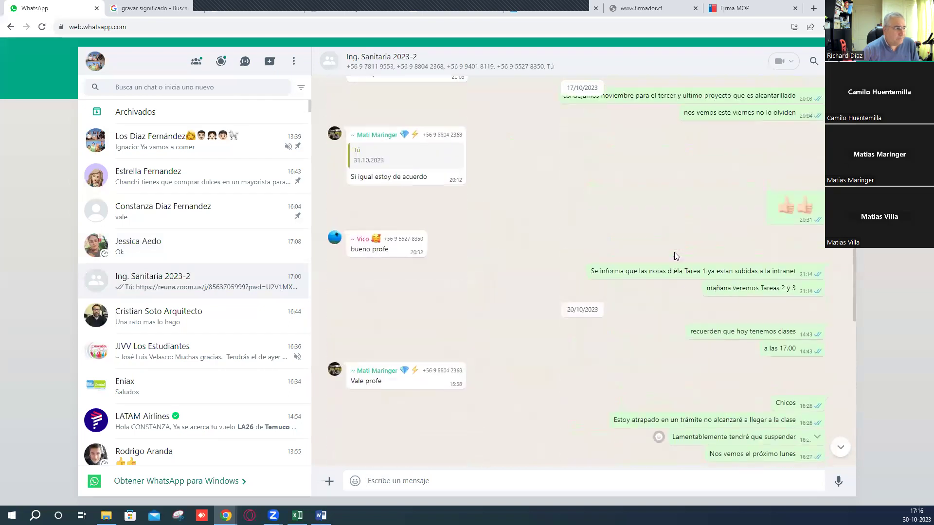
scroll(670, 227, "up", 5)
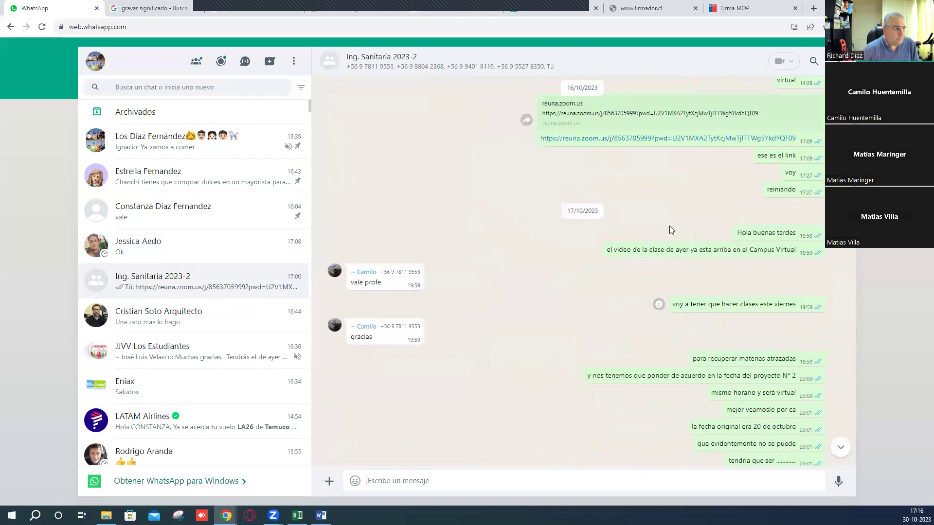
scroll(686, 225, "down", 2)
scroll(695, 223, "up", 3)
left_click(430, 66)
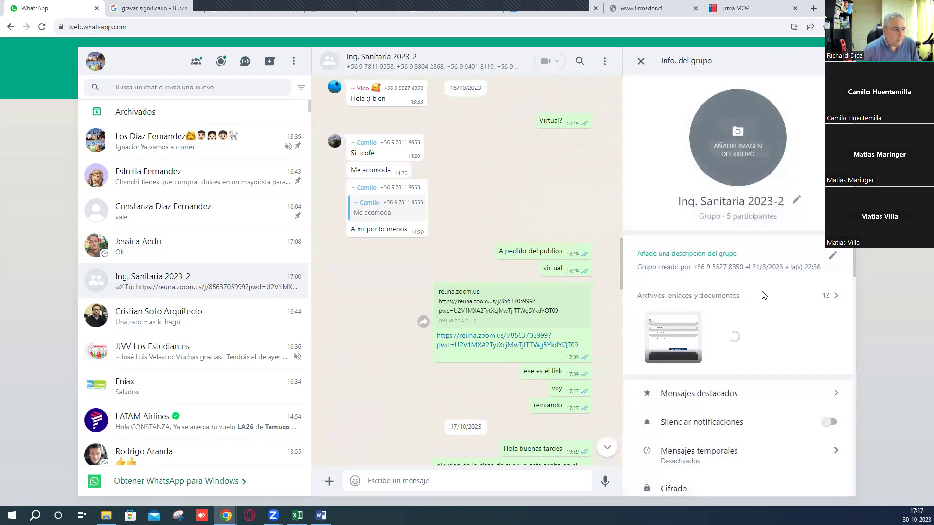
- Open the group's shared media and look back through the chat messages from 16/10/2023 to 29/9/2023
left_click(723, 295)
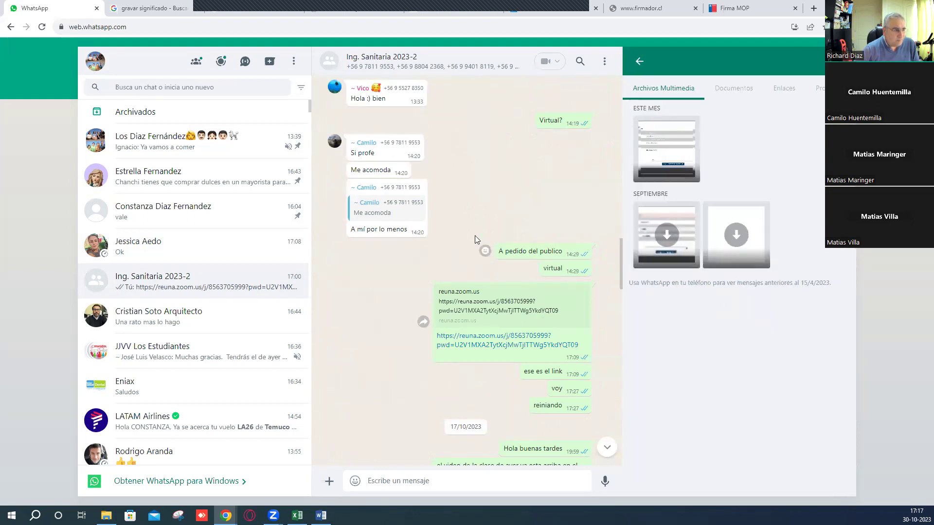
scroll(476, 235, "up", 2)
scroll(480, 231, "up", 10)
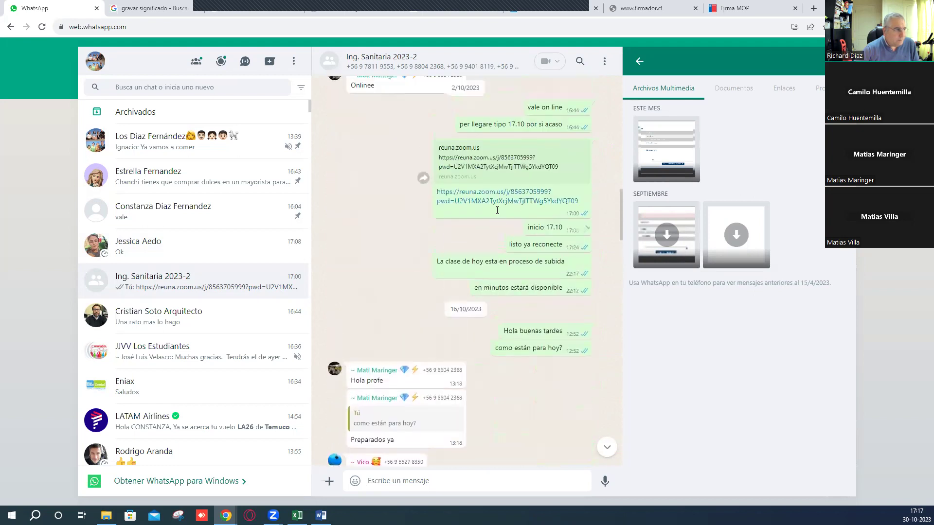
scroll(498, 205, "up", 10)
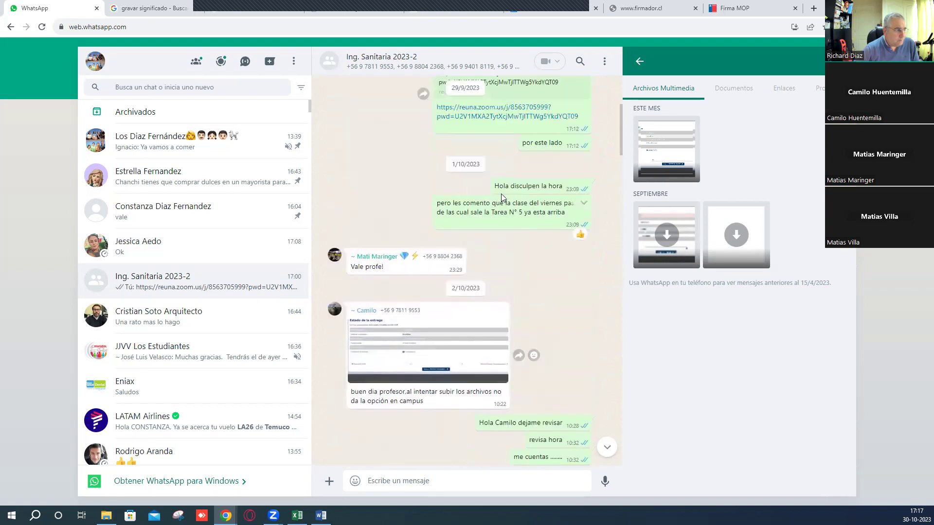
scroll(503, 193, "up", 7)
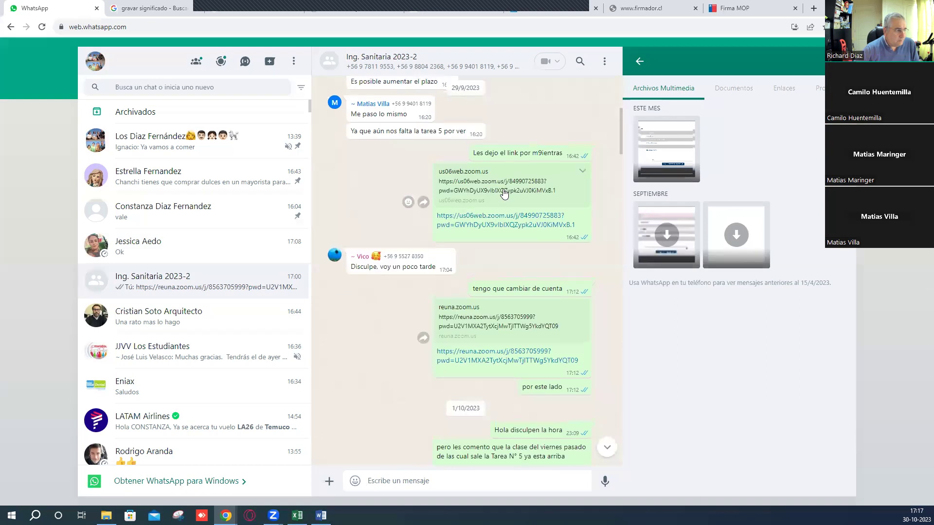
scroll(507, 187, "up", 2)
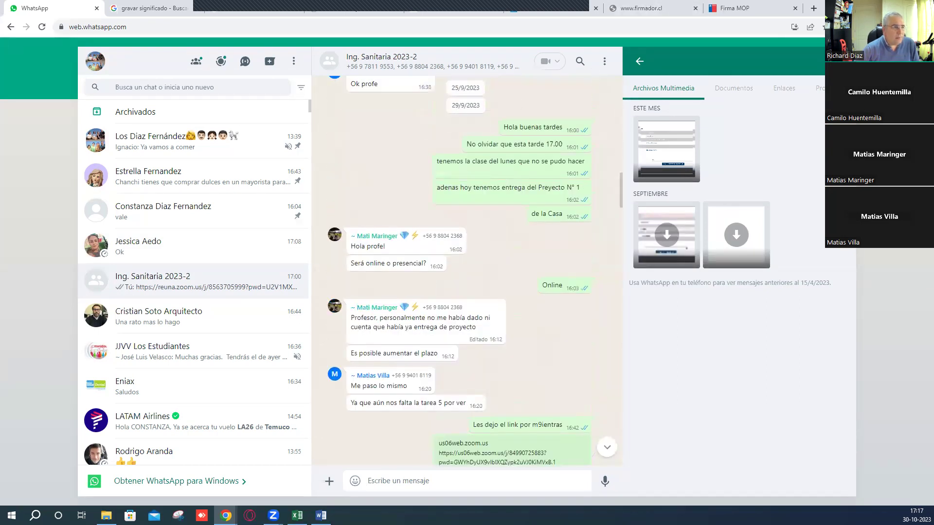
- Switch to the Word calculation report, enlarge it to 130 % and examine Tabla 5.2 with the Qmax h service pressures
key("alt+Tab")
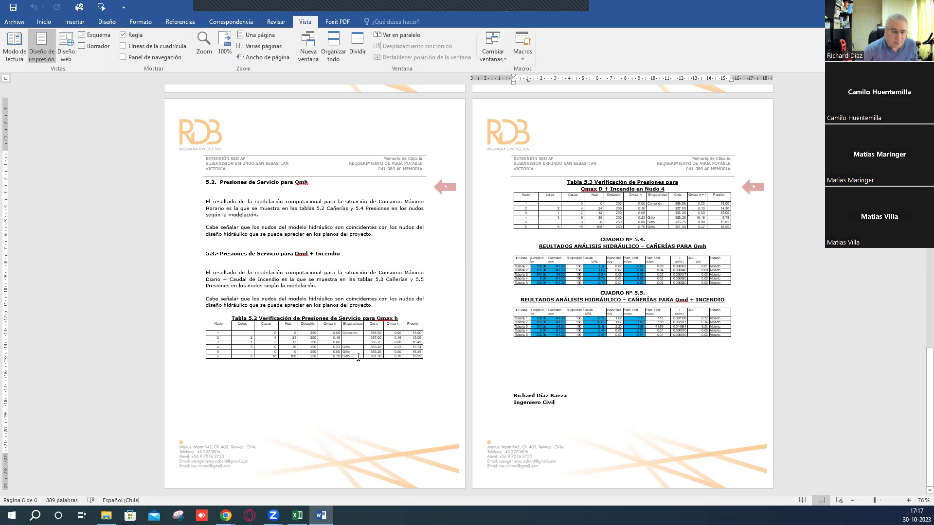
scroll(710, 437, "up", 6, "ctrl")
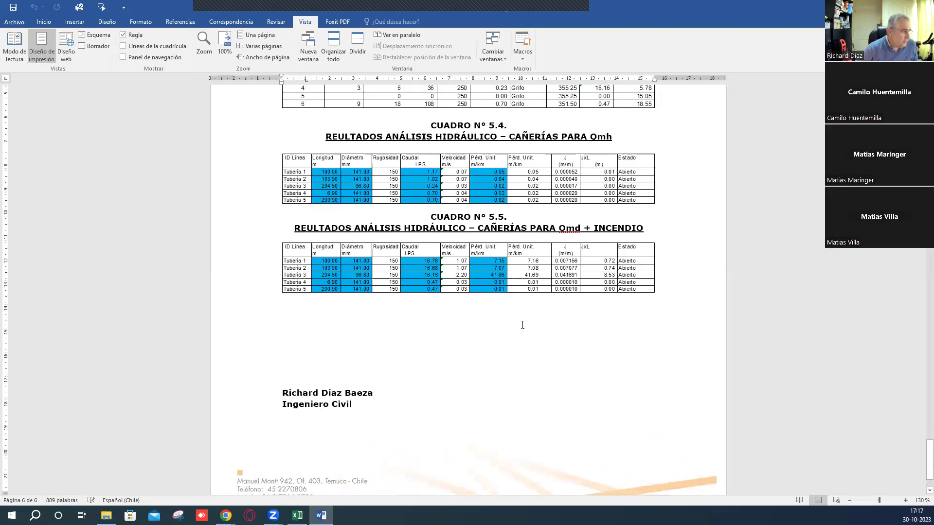
scroll(518, 329, "up", 7)
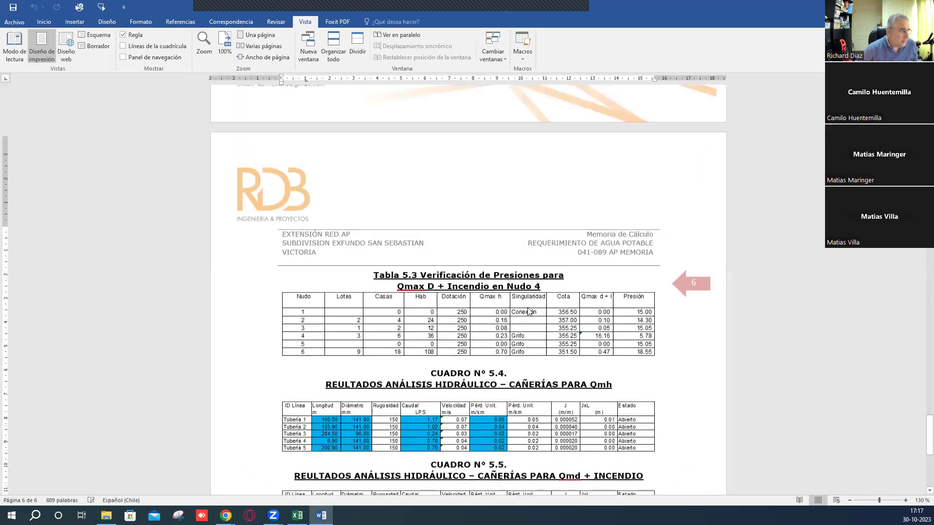
scroll(526, 293, "up", 5)
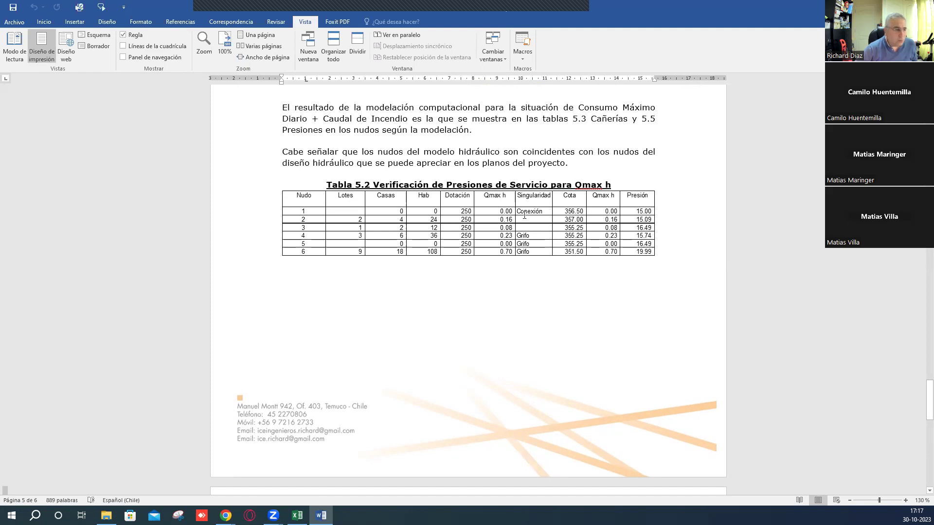
left_click(576, 213)
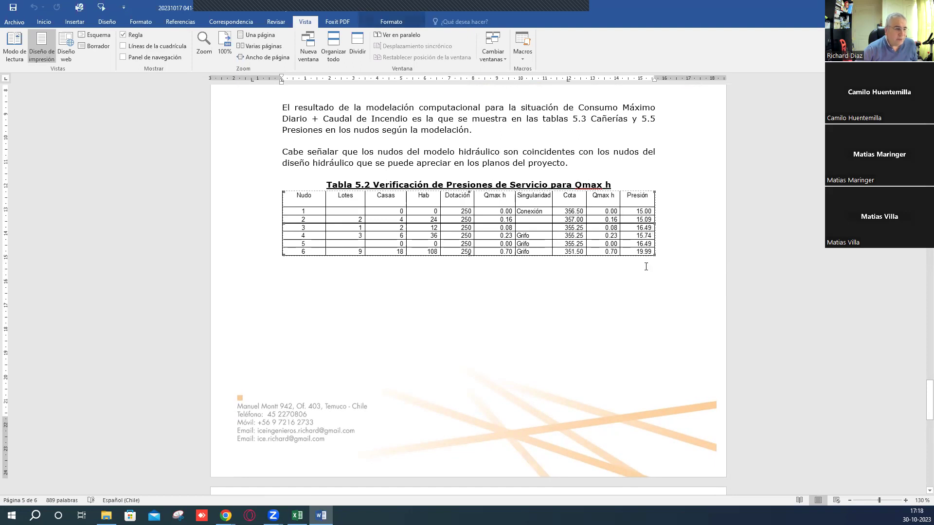
left_click(672, 325)
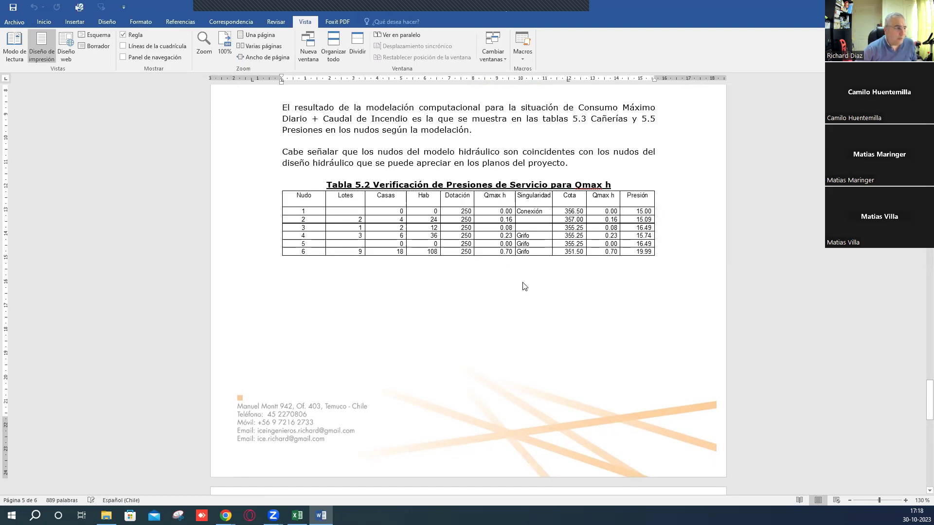
- Examine Tabla 5.3 with the fire-flow pressures in Nudo 4, and the pipe results in Cuadros 5.4 and 5.5
scroll(525, 284, "down", 6)
scroll(545, 260, "down", 3)
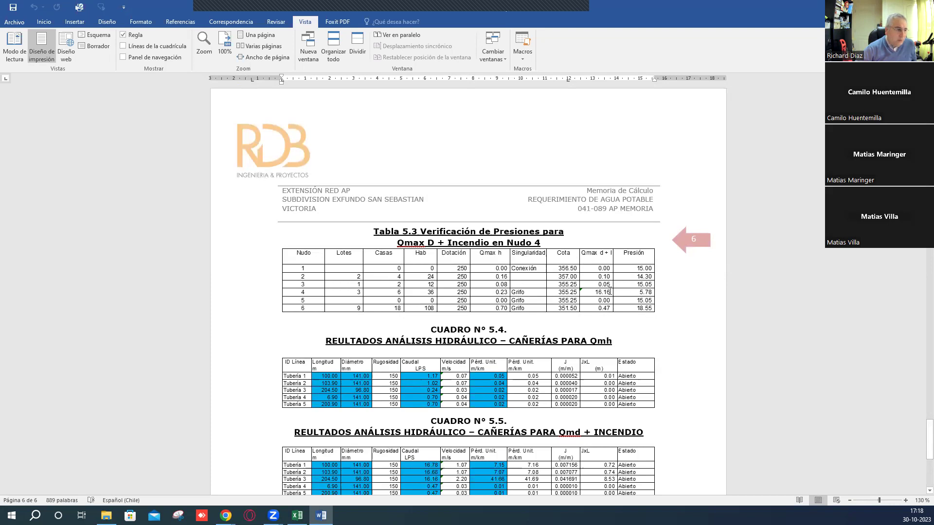
left_click(629, 291)
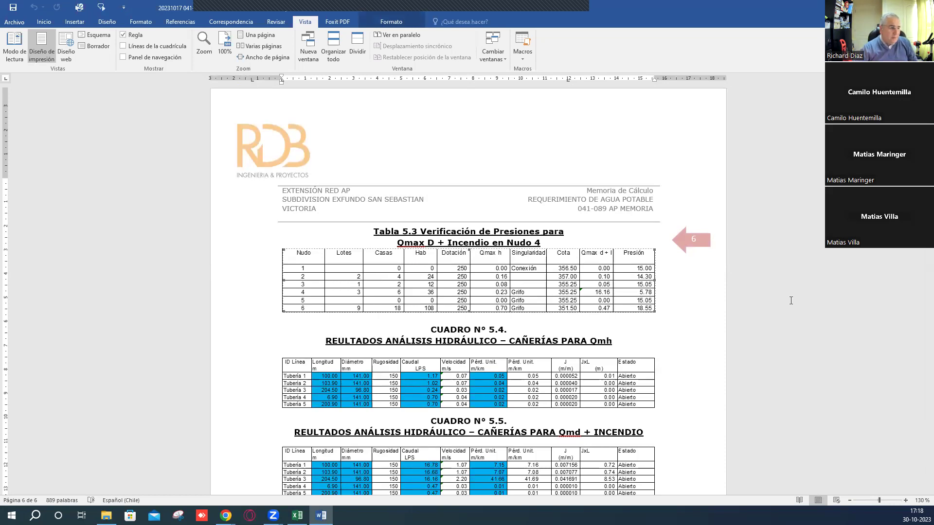
scroll(430, 323, "down", 5)
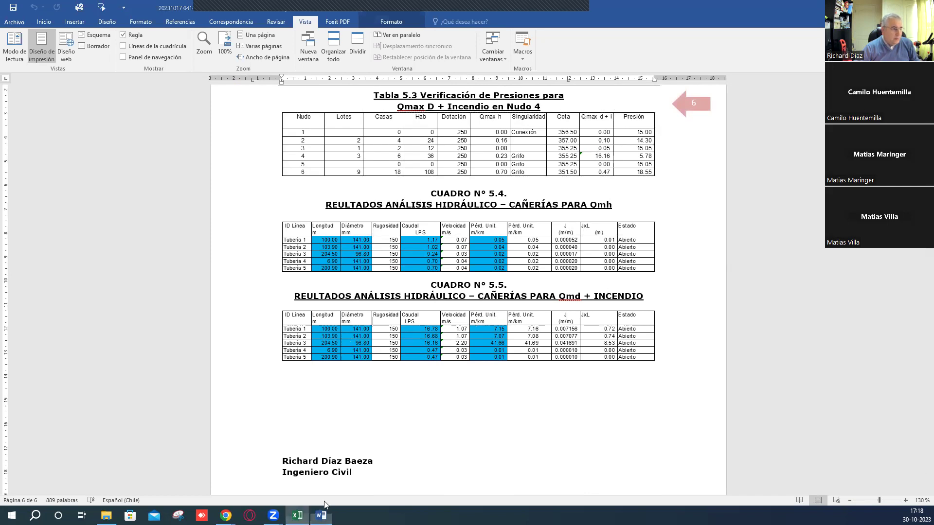
- Switch to Excel, review the Qmd + Incendio pipe table on the Nudos sheet, and return to the Word report
left_click(298, 515)
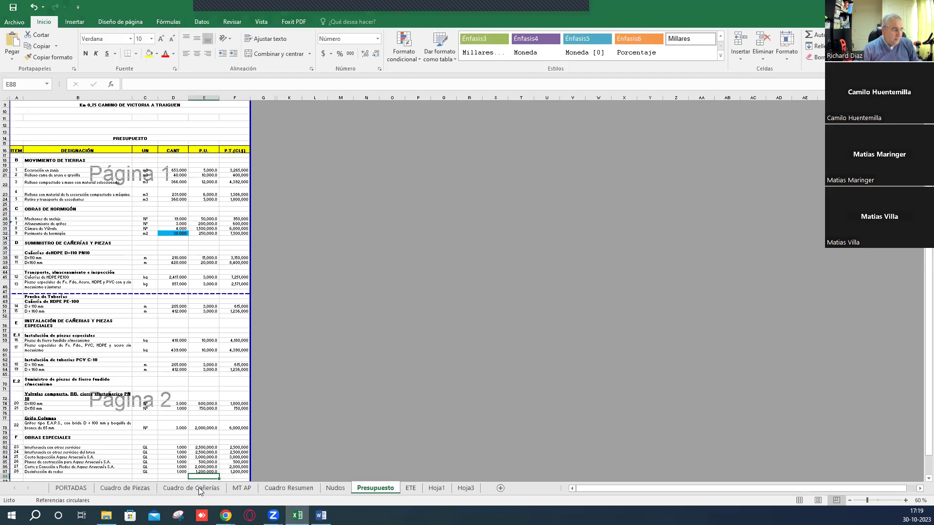
left_click(335, 488)
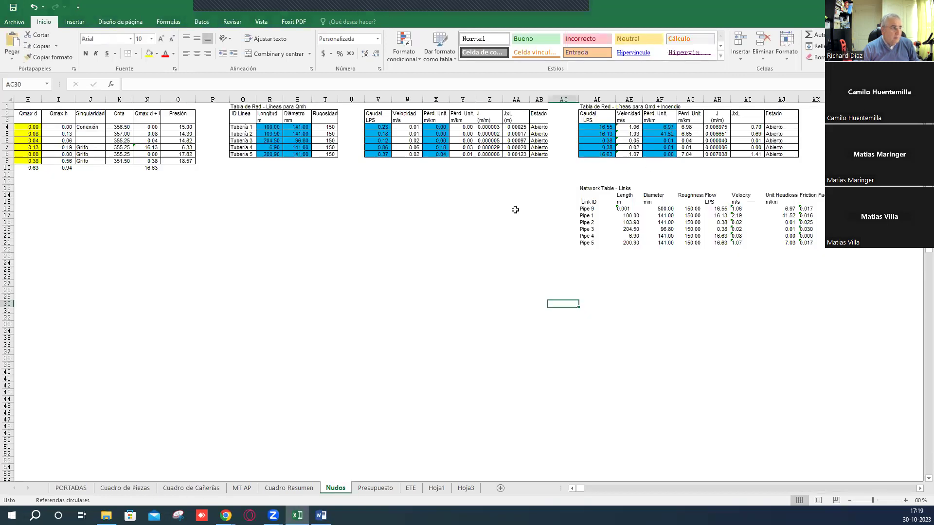
left_click_drag(603, 113, 789, 151)
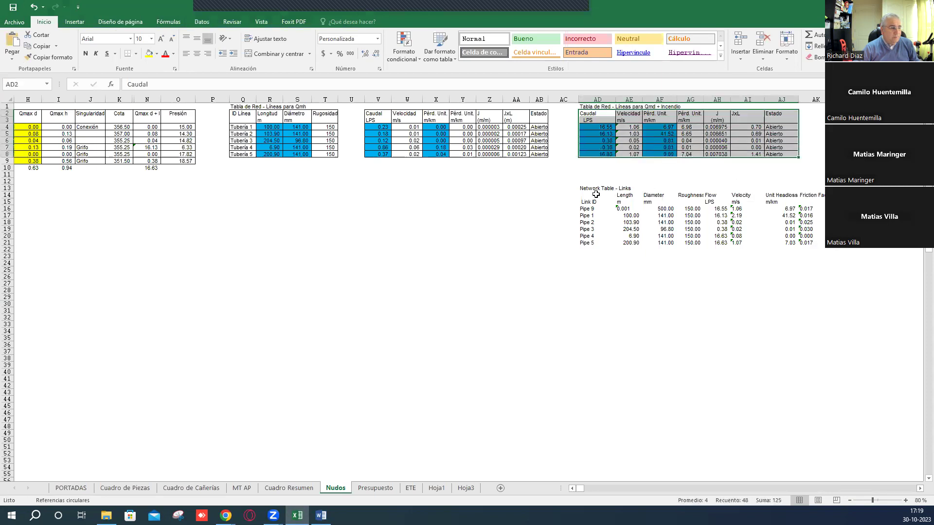
left_click(558, 264)
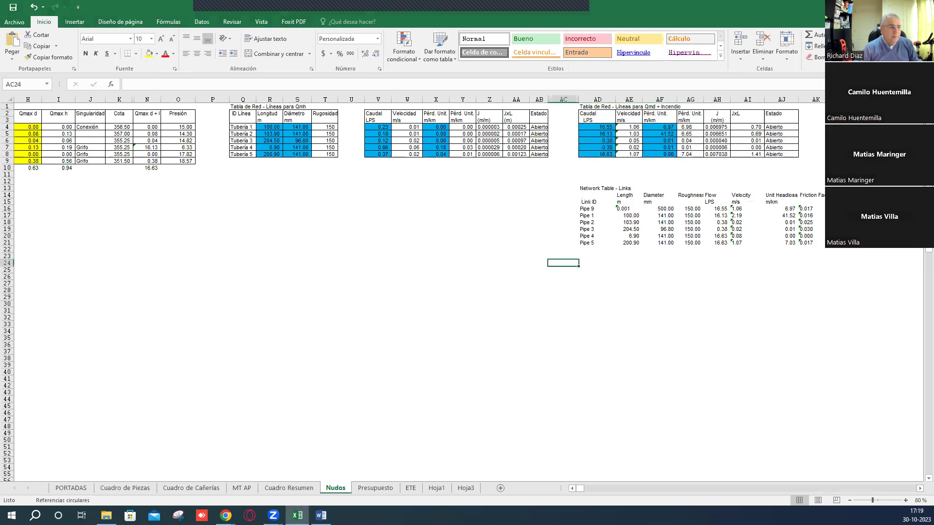
key("alt+Tab")
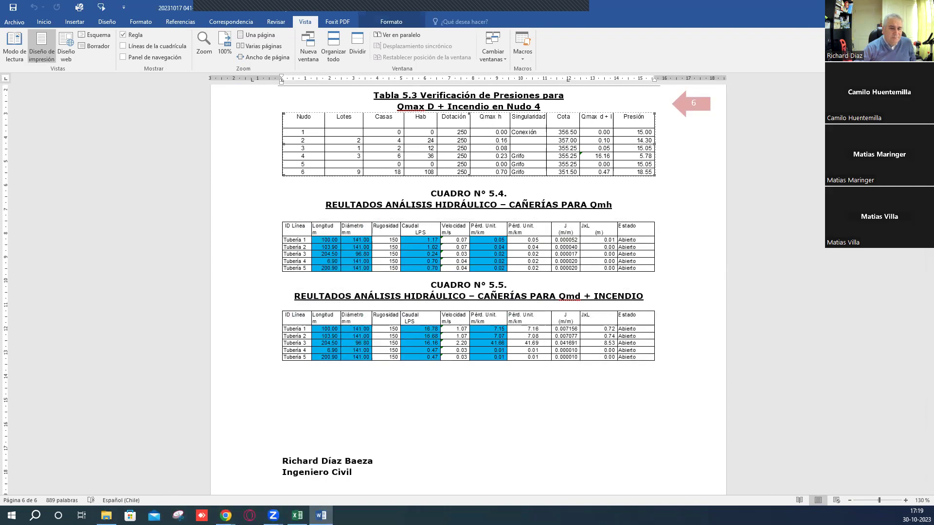
- Switch to File Explorer and go up from the Memoria folder to the 041-089 Carmach folder
left_click(106, 515)
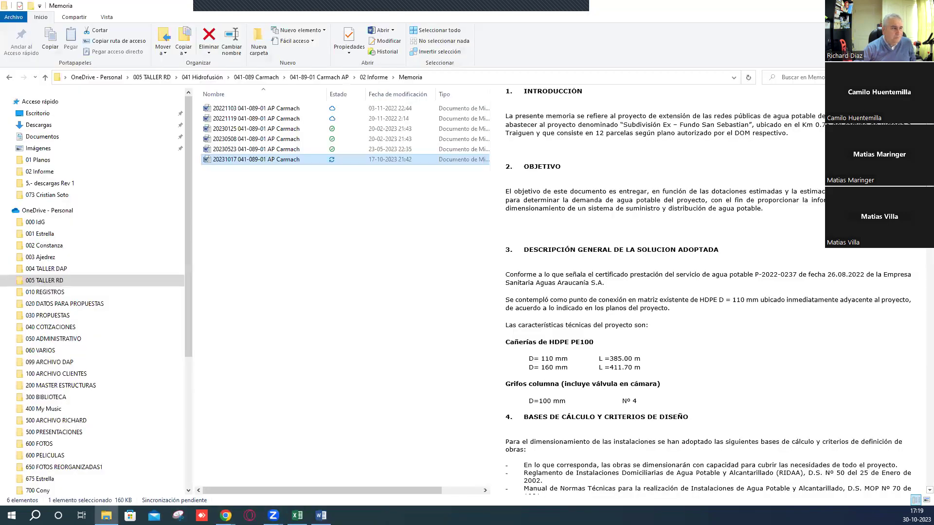
left_click(44, 77)
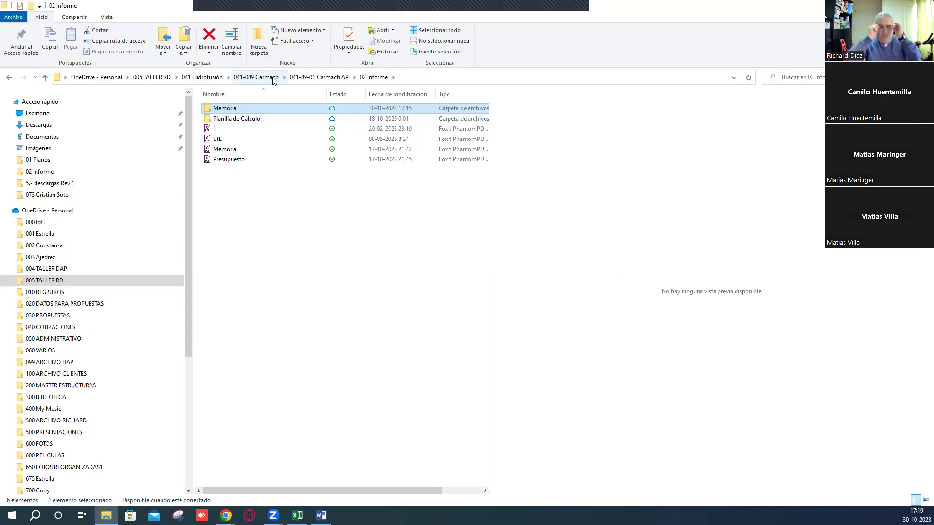
left_click(45, 78)
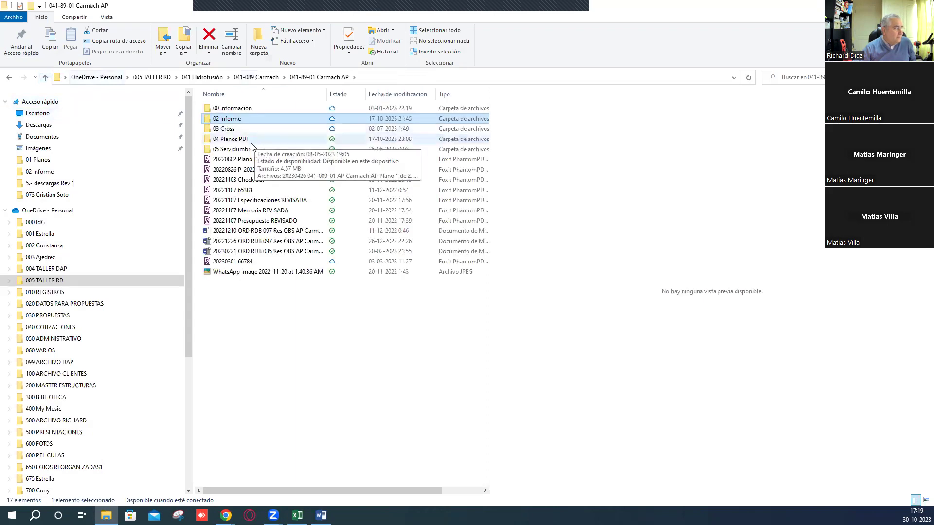
left_click(45, 78)
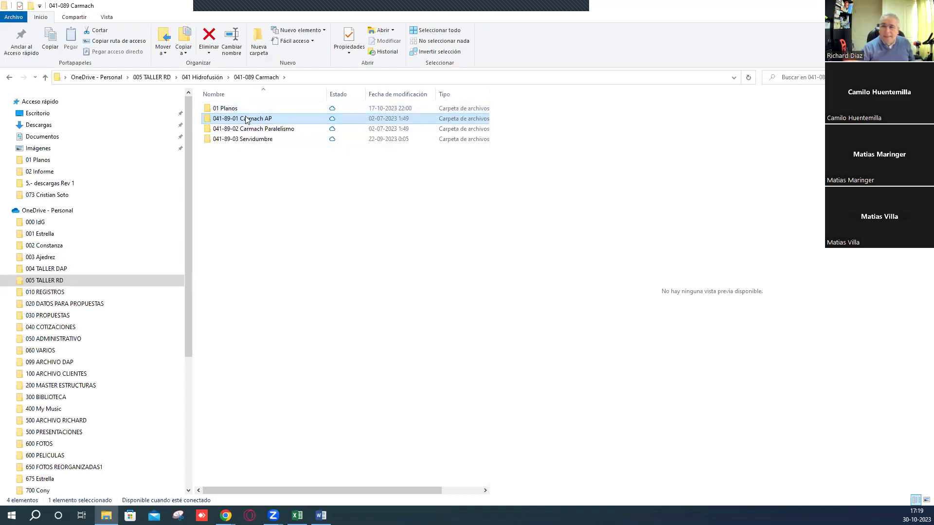
mouse_move(247, 120)
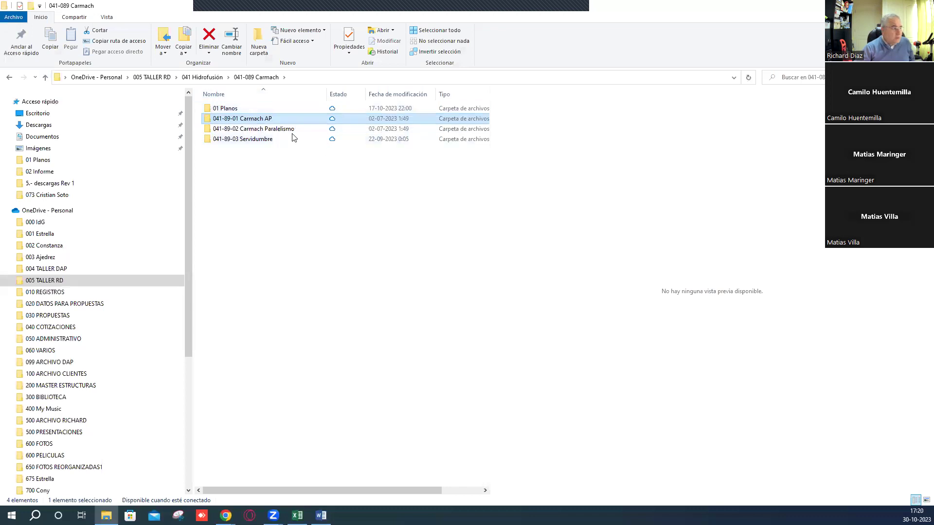
left_click(262, 129)
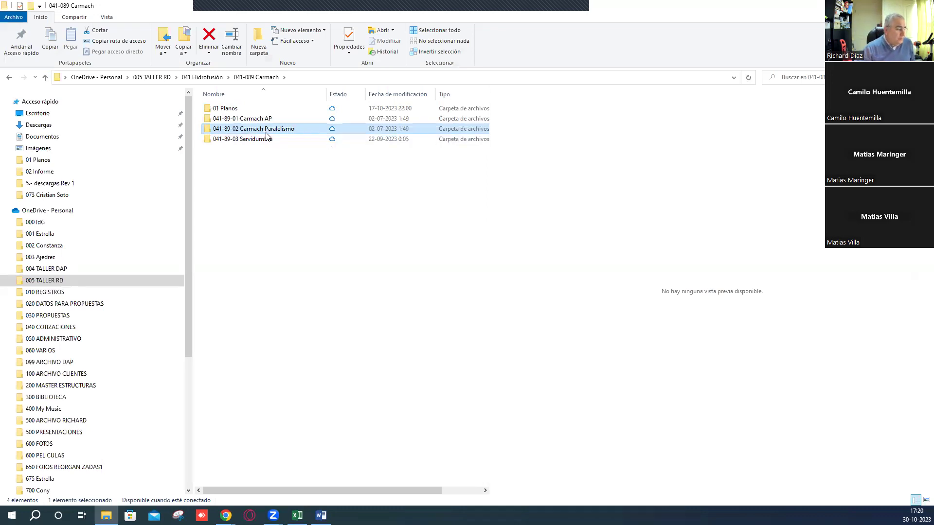
left_click(254, 139)
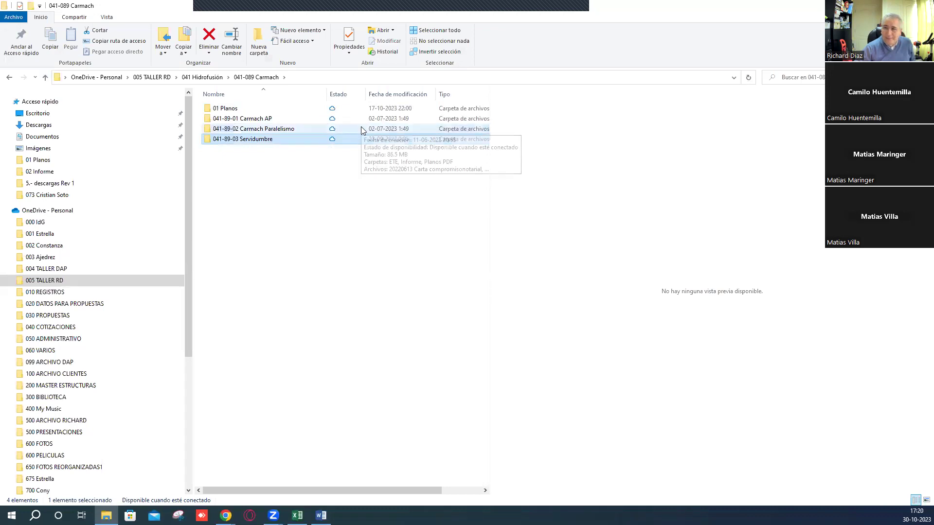
double_click(250, 140)
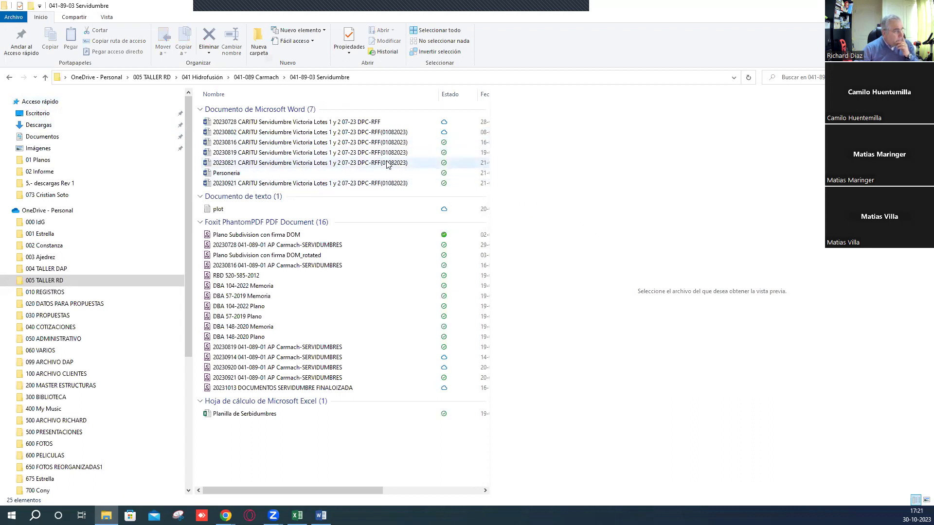
double_click(246, 241)
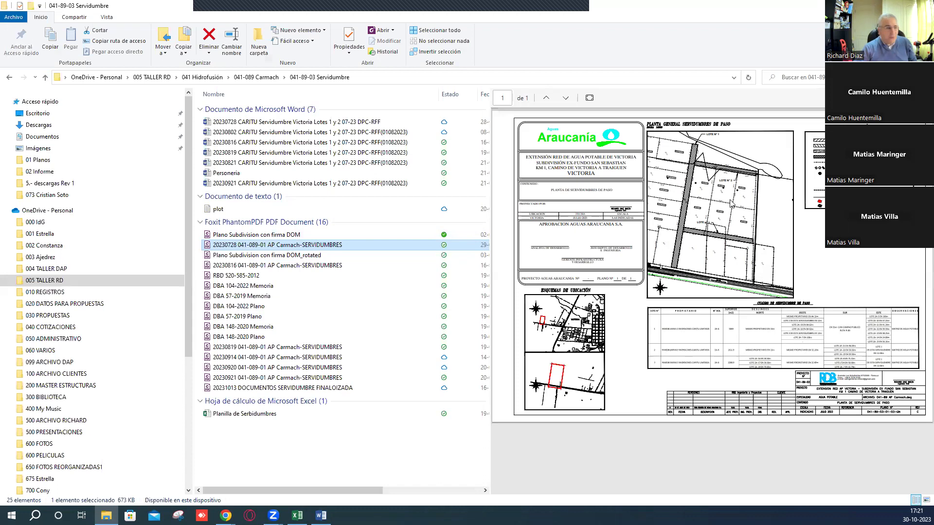
- Return to the 041-089 Carmach folder and view November 2023 in the system calendar
left_click(45, 77)
mouse_move(294, 111)
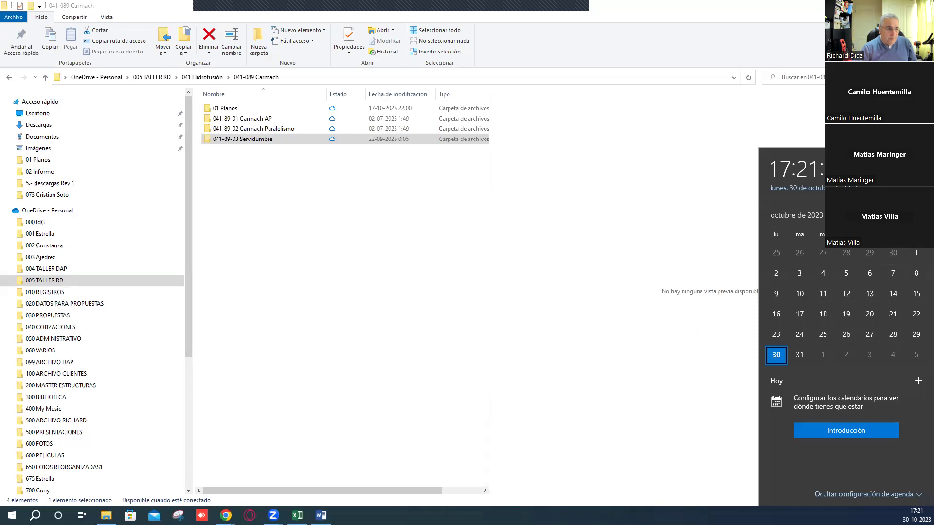
scroll(785, 269, "down", 1)
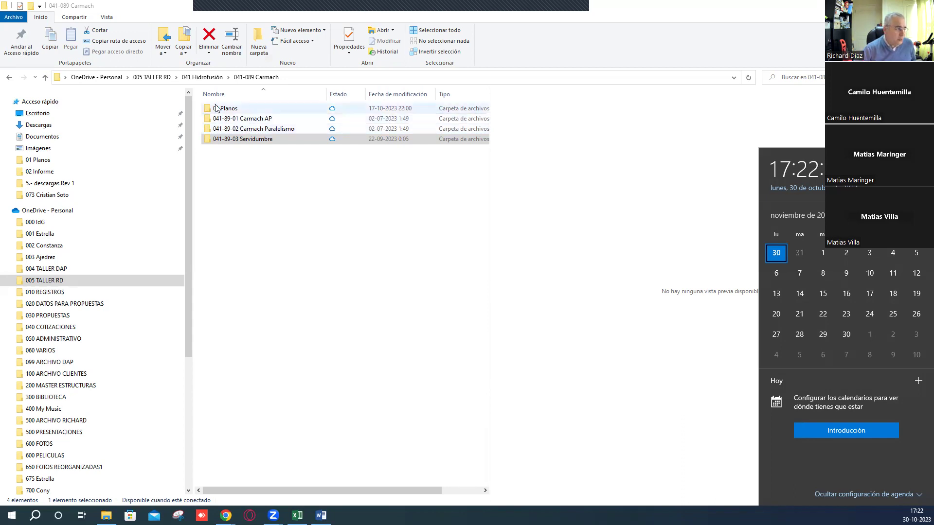
double_click(229, 108)
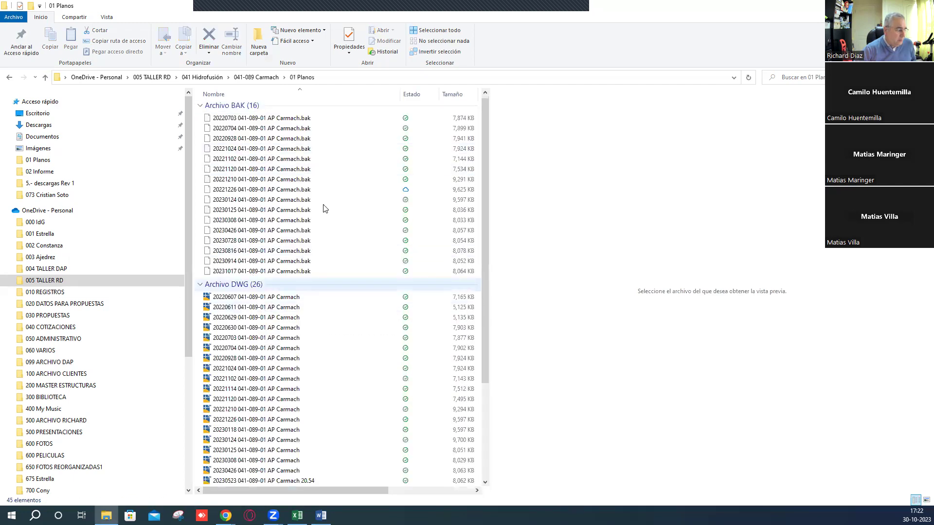
scroll(327, 212, "down", 5)
left_click(299, 418)
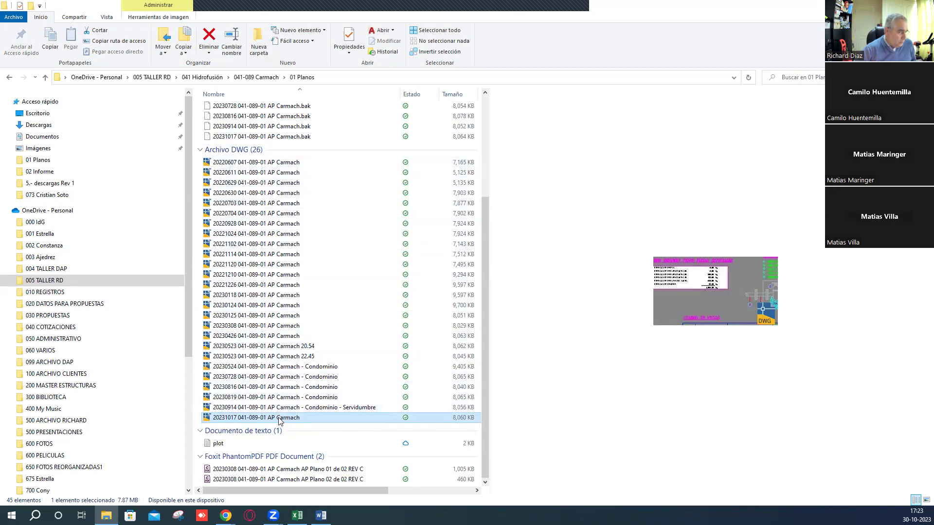
double_click(279, 418)
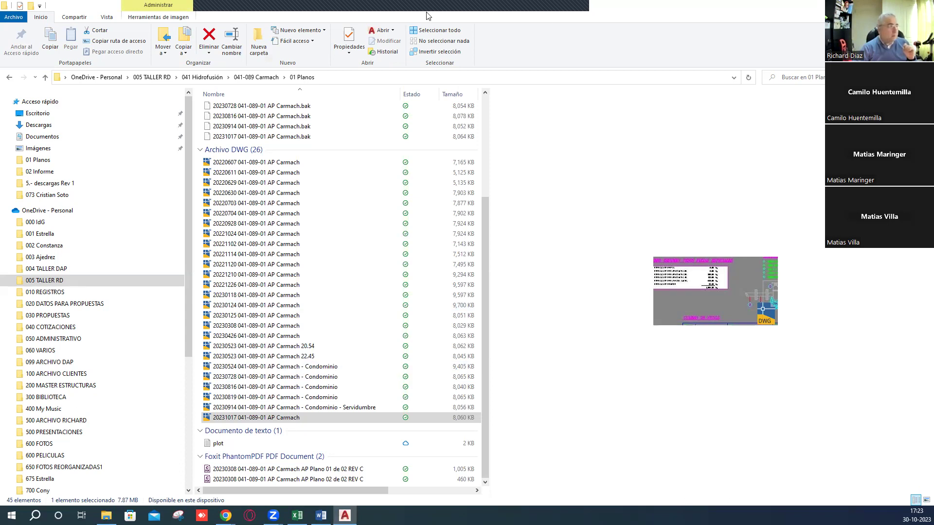
mouse_move(484, 40)
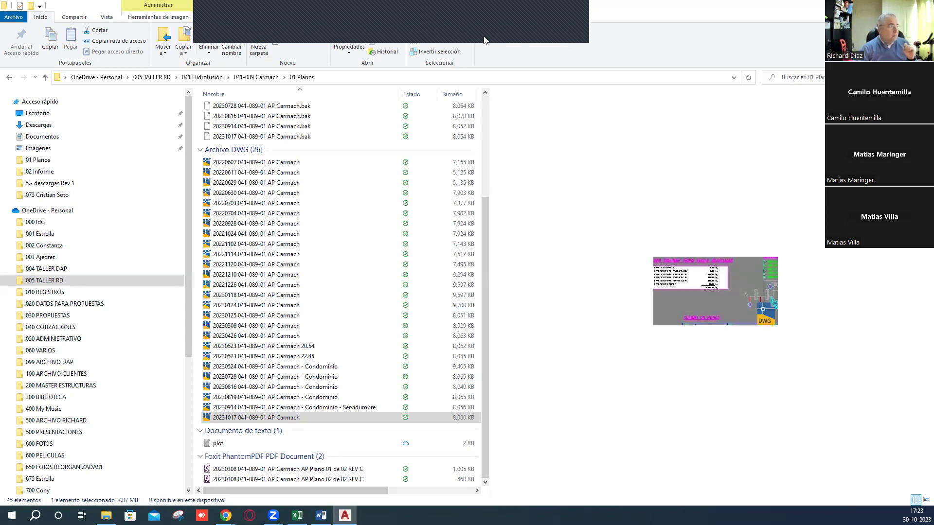
left_click(484, 41)
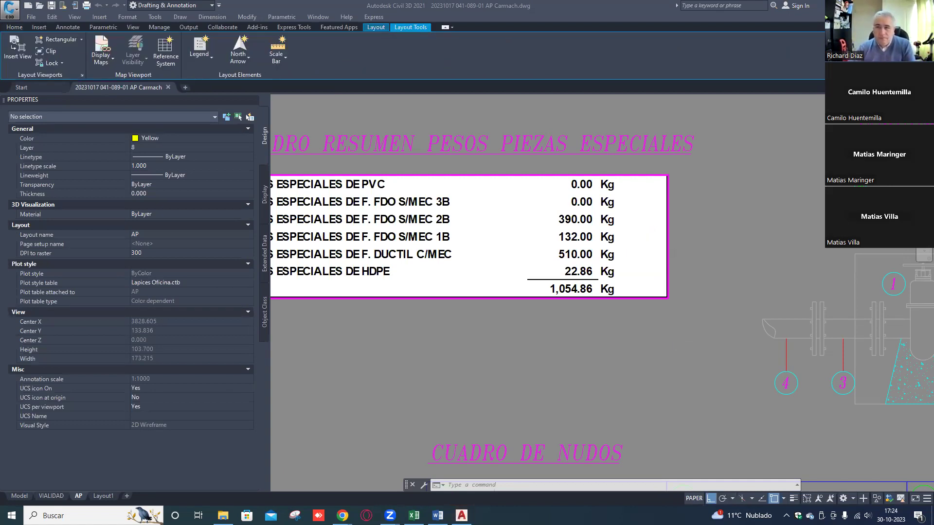
- Examine the special parts tables, the Cuadro de Nudos and the section details on the second sheet of the AP layout
scroll(643, 323, "down", 2)
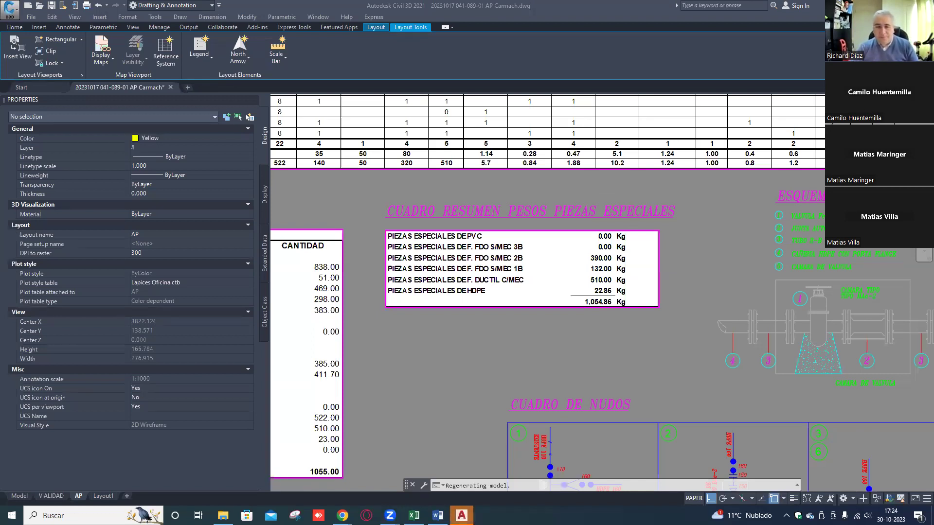
scroll(568, 207, "down", 3)
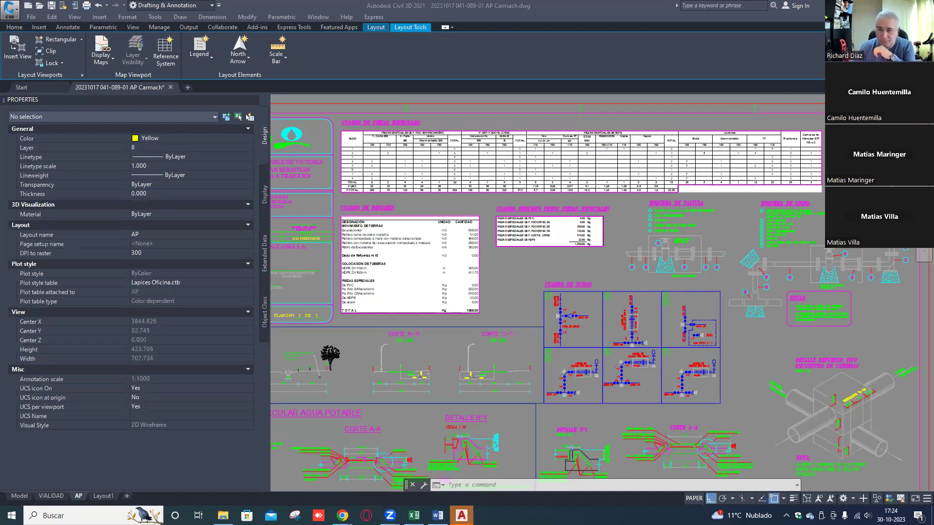
scroll(614, 366, "up", 2)
scroll(615, 368, "up", 2)
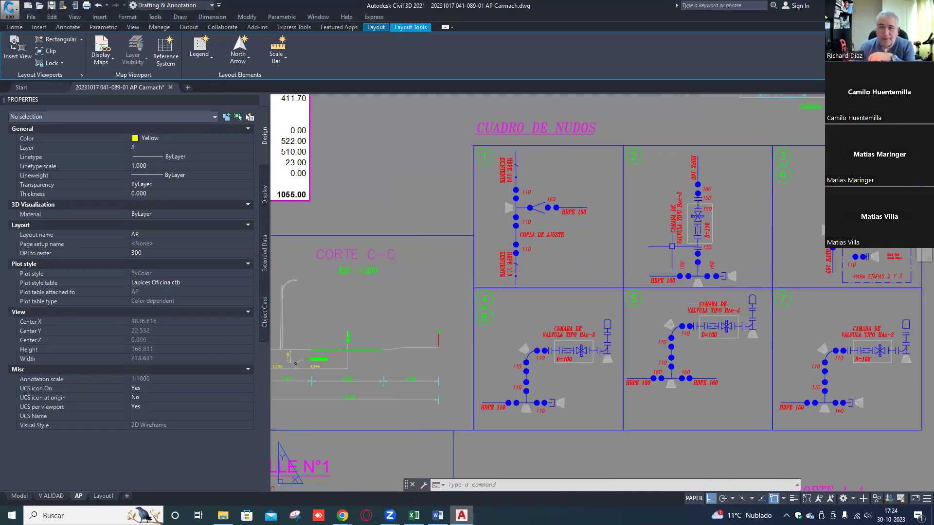
scroll(628, 196, "down", 2)
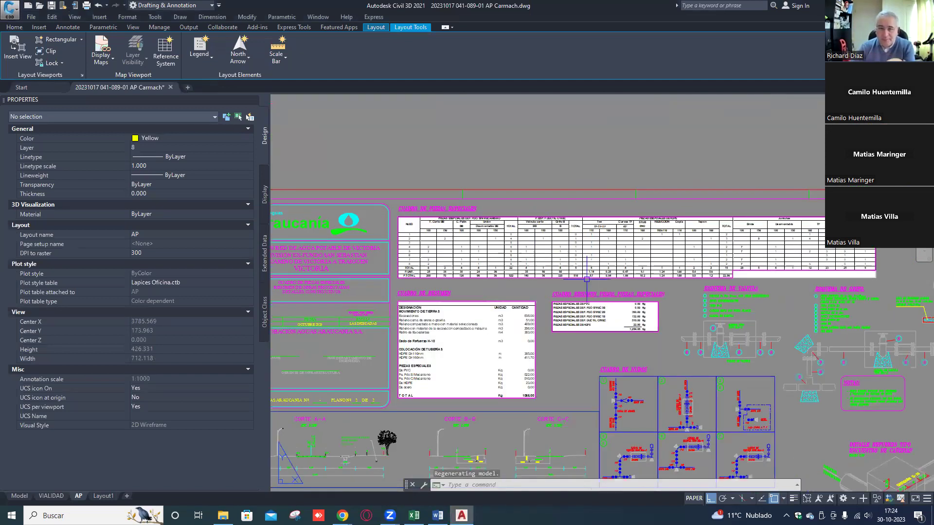
middle_click_drag(665, 400, 646, 324)
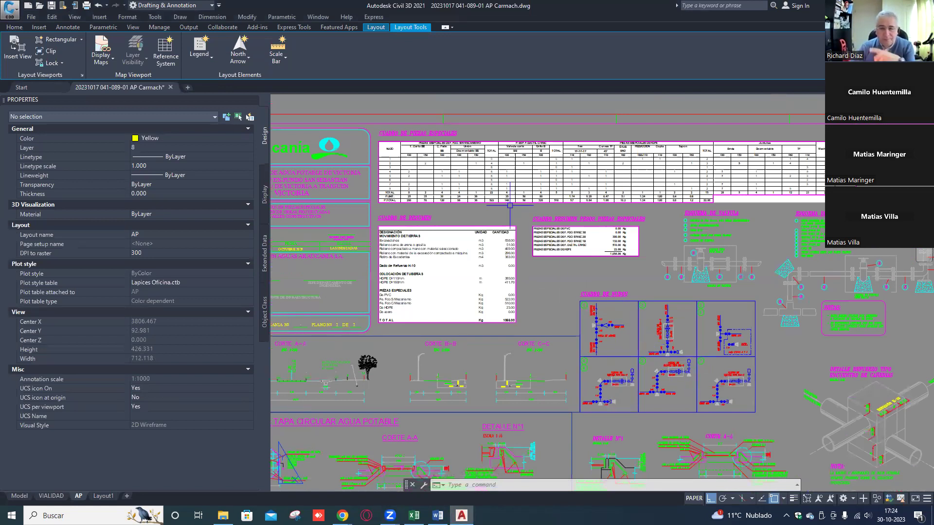
middle_click_drag(496, 248, 572, 222)
scroll(572, 221, "down", 3)
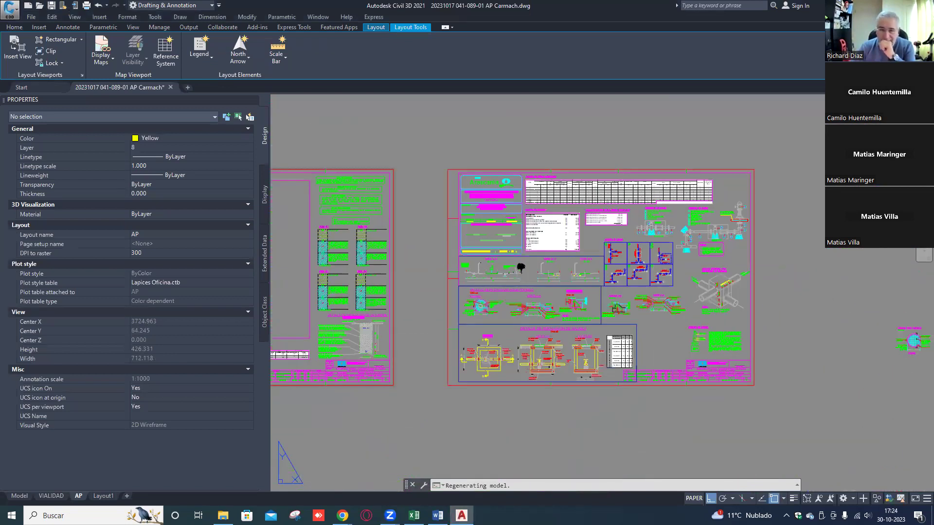
scroll(572, 222, "down", 2)
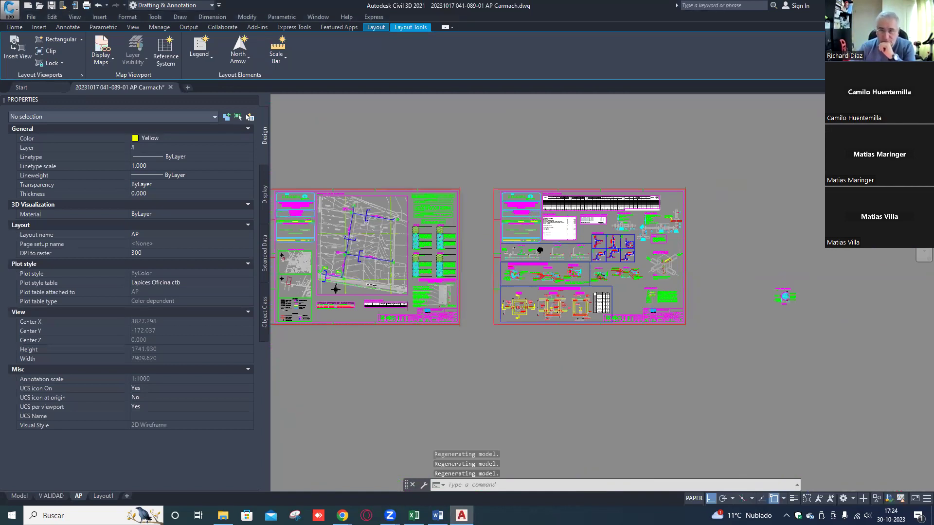
scroll(589, 249, "up", 3)
scroll(608, 242, "up", 2)
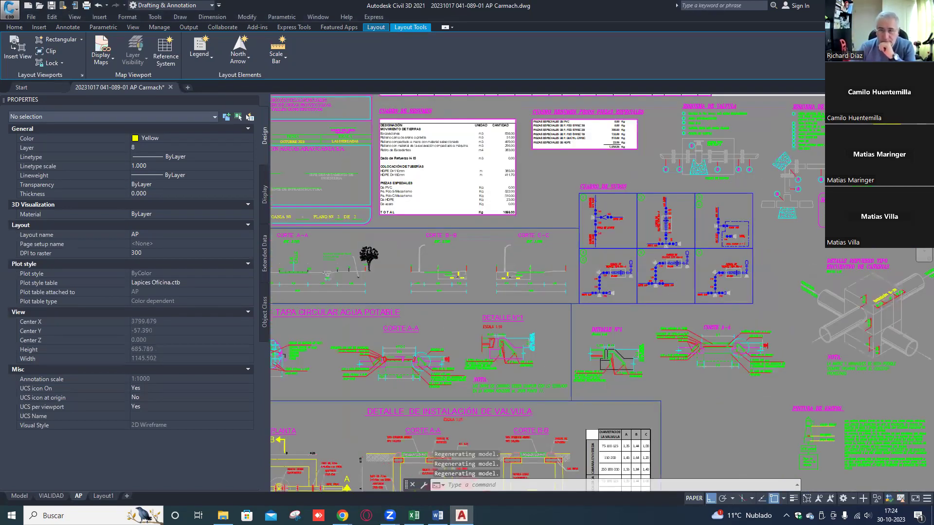
scroll(613, 241, "up", 2)
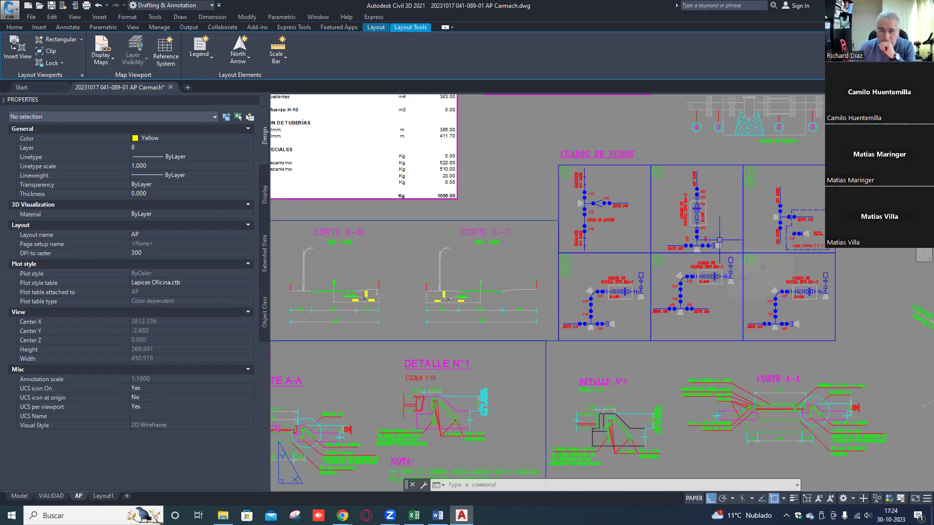
- Examine the Etapa 1 HDPE pipe run between nodes 1 and 2 along Ruta 69B086 on the first sheet's plan
scroll(719, 240, "down", 4)
scroll(600, 263, "down", 2)
middle_click_drag(530, 260, 730, 263)
scroll(484, 279, "up", 10)
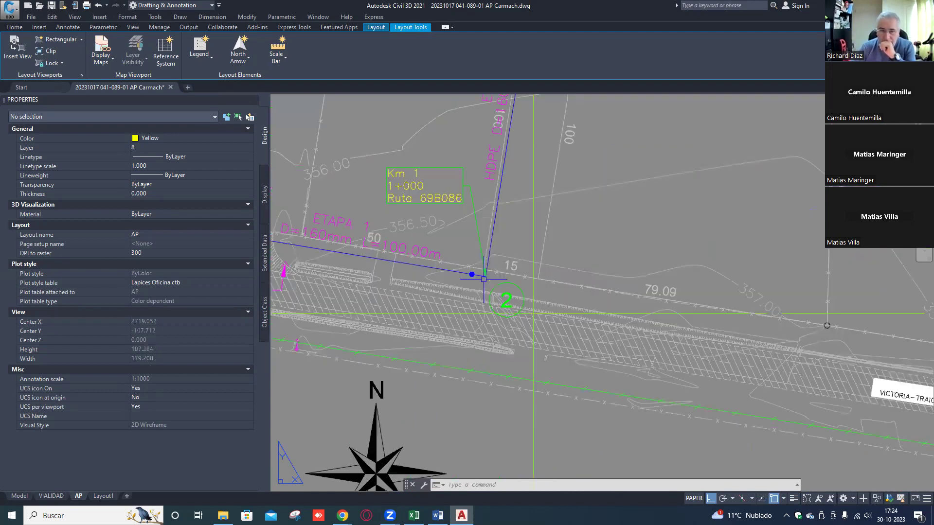
scroll(483, 279, "up", 2)
scroll(518, 277, "down", 2)
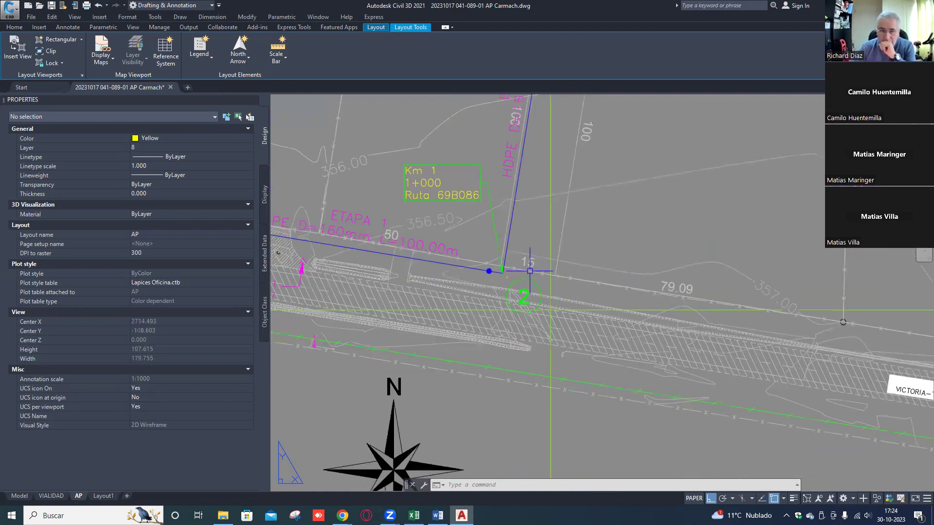
scroll(500, 275, "up", 4)
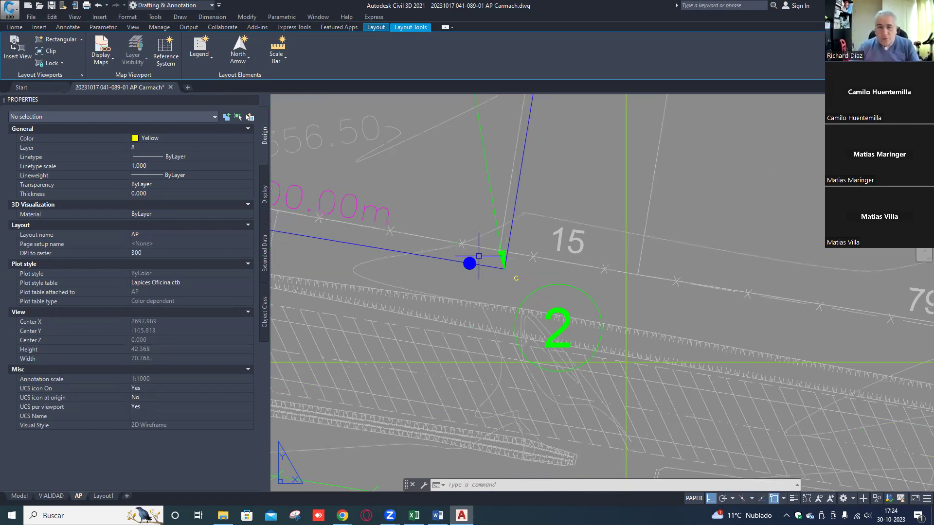
scroll(503, 265, "down", 6)
middle_click_drag(381, 249, 414, 252)
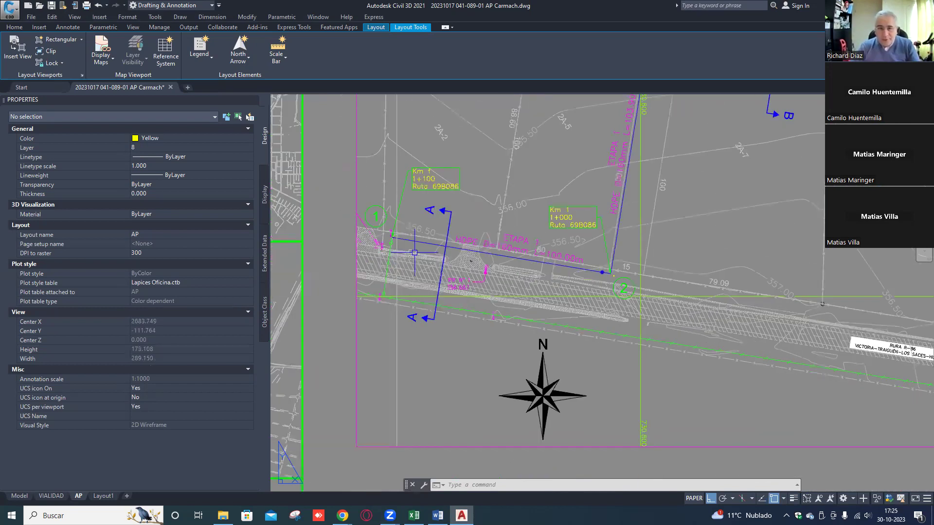
scroll(414, 253, "up", 6)
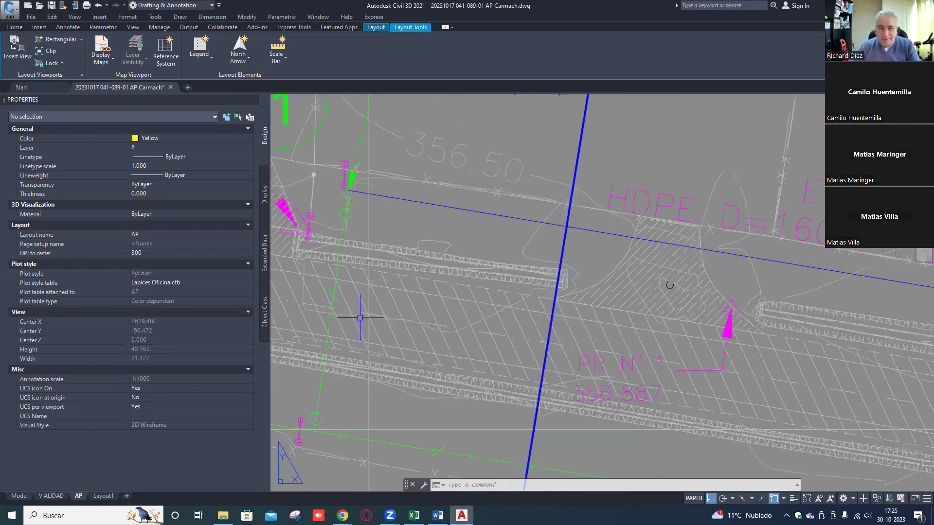
left_click(318, 393)
scroll(415, 253, "down", 4)
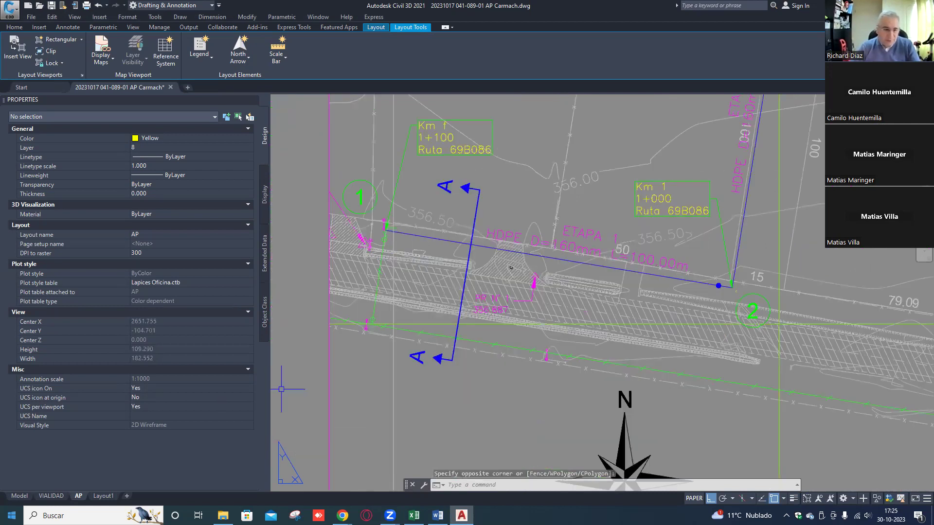
- Launch Google Earth Pro and zoom in from the globe to the city of Victoria, near the Aeródromo Victoria placemark
key("super")
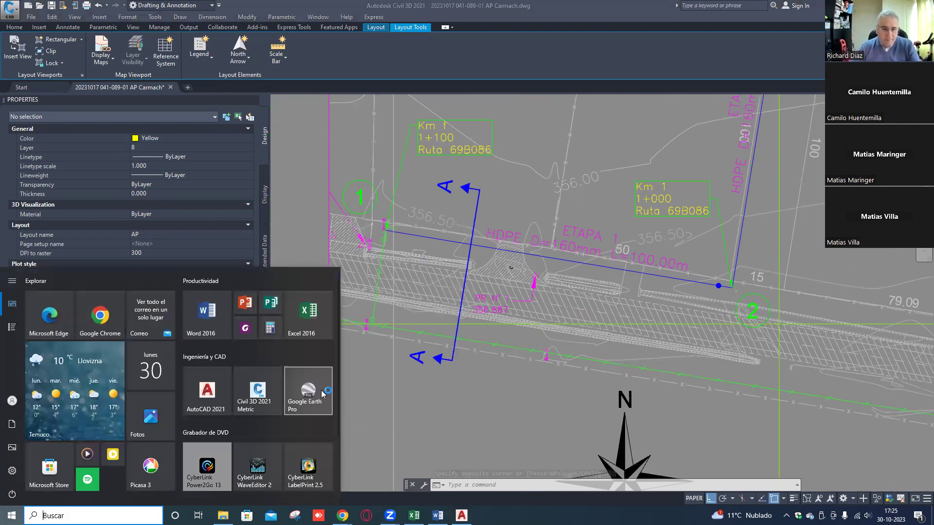
left_click(321, 390)
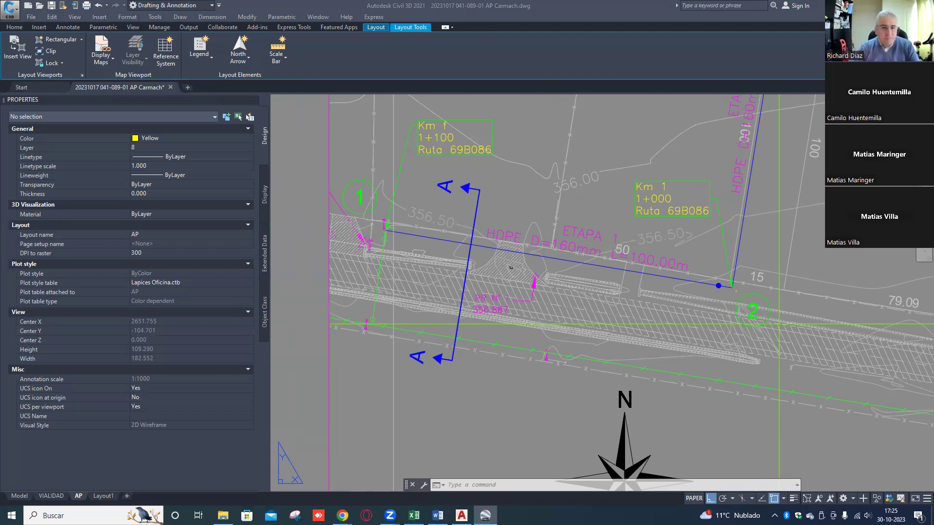
key("alt+Tab")
scroll(537, 297, "up", 3)
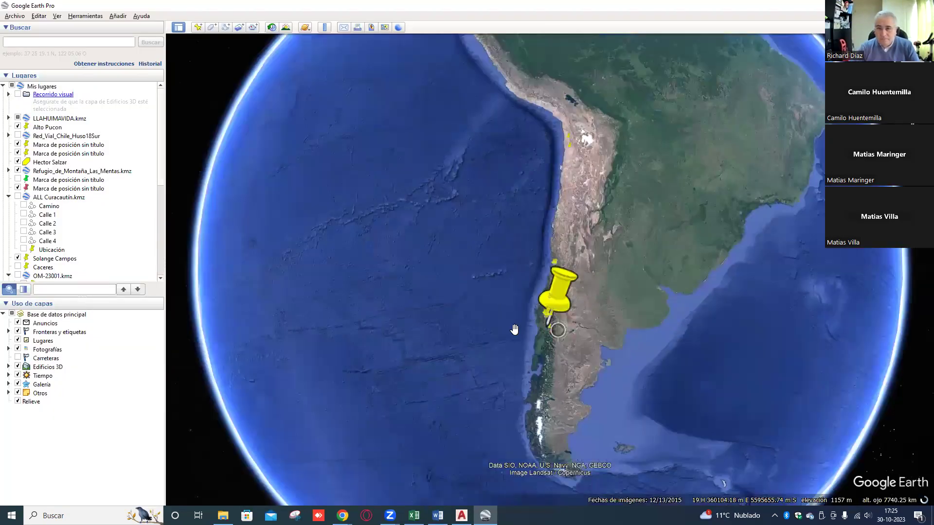
scroll(537, 297, "up", 3)
scroll(365, 316, "up", 3)
scroll(407, 303, "up", 3)
scroll(423, 291, "up", 3)
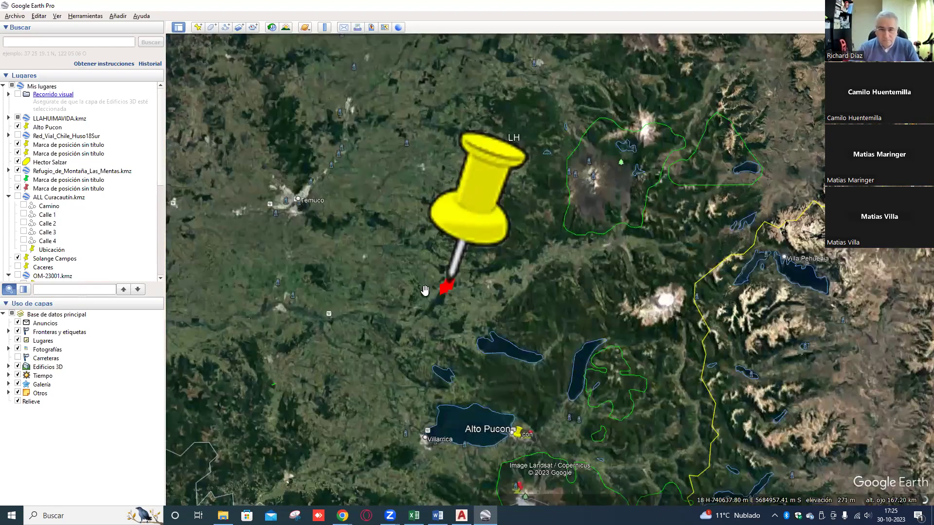
left_click_drag(456, 334, 478, 397)
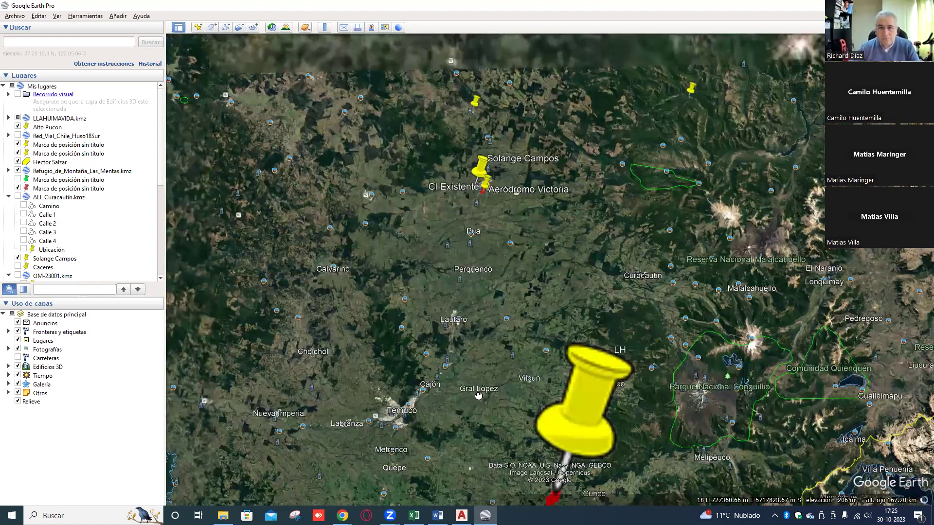
scroll(500, 214, "up", 3)
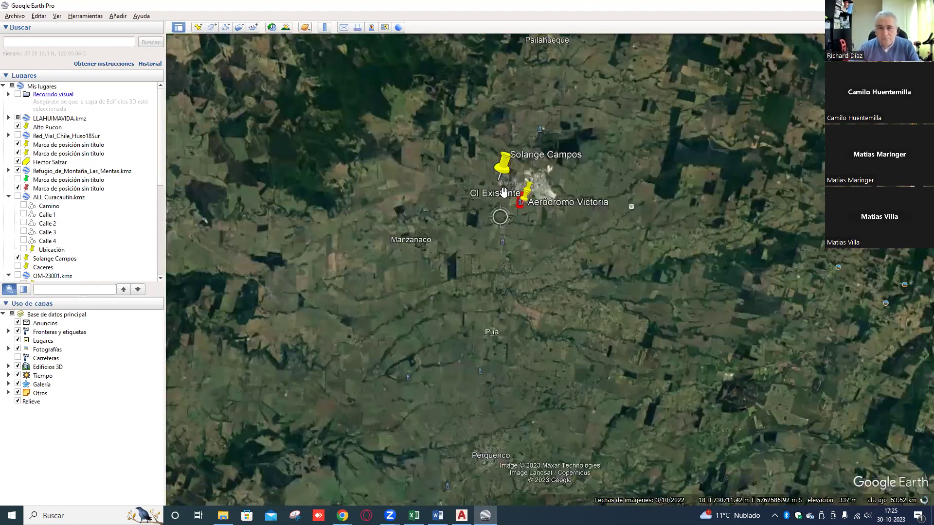
scroll(497, 142, "up", 3)
scroll(499, 139, "up", 3)
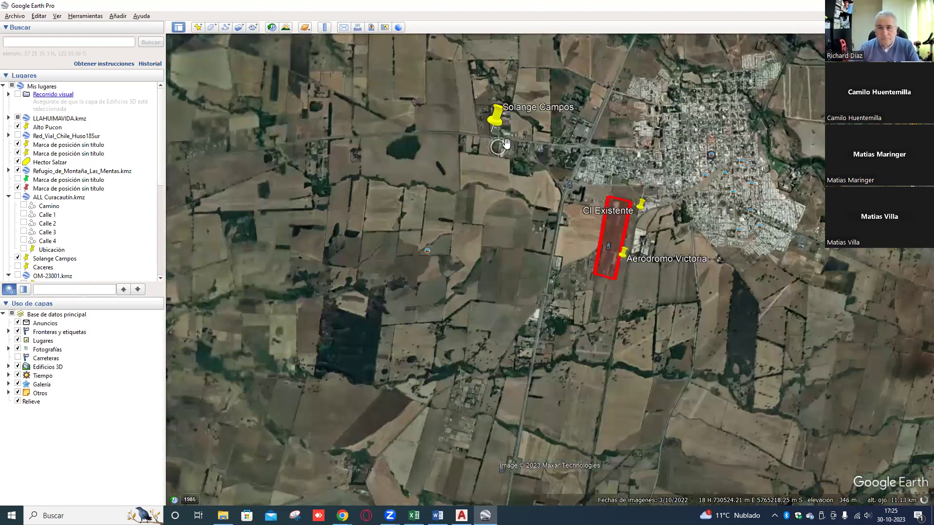
- Locate the project's land west of Victoria and inspect the fields beside Club San Sebastián Victoria along the road
scroll(680, 248, "up", 3)
left_click_drag(680, 252, 680, 286)
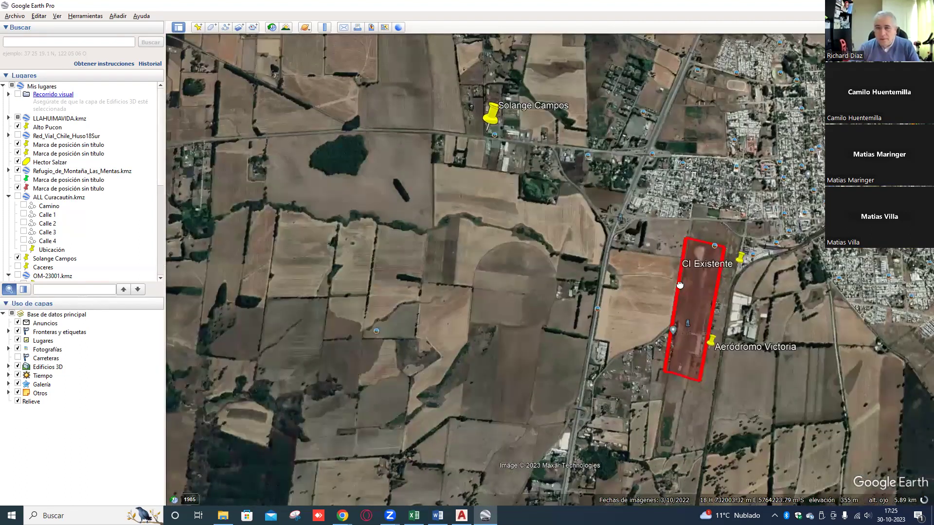
scroll(558, 167, "up", 2)
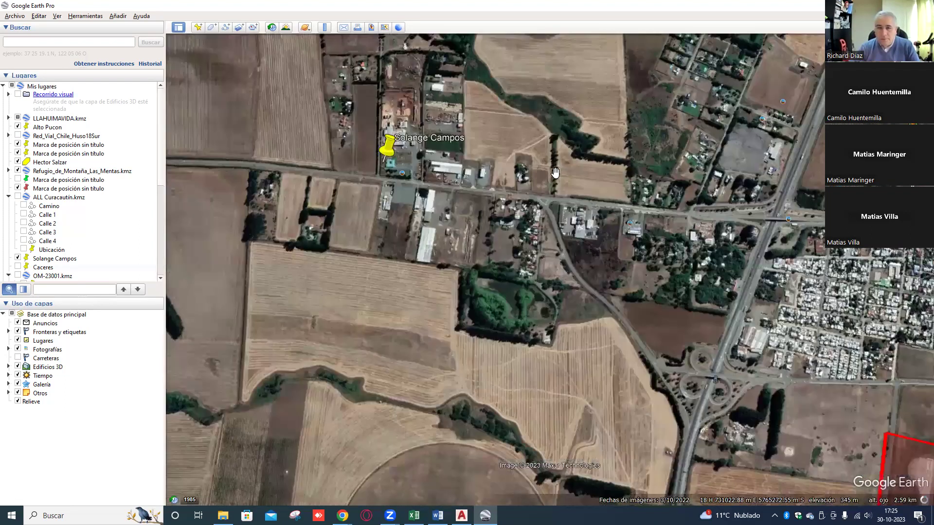
scroll(541, 185, "up", 2)
scroll(545, 317, "up", 1)
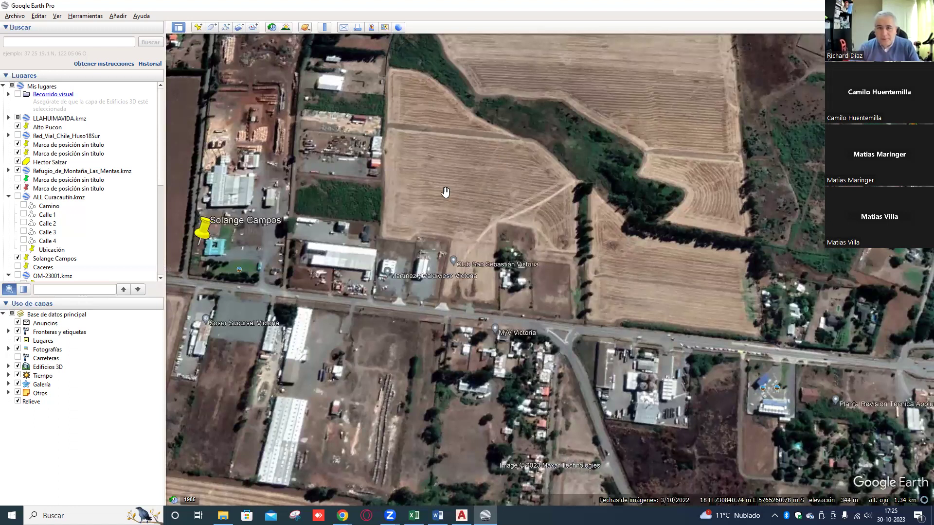
scroll(446, 186, "up", 2)
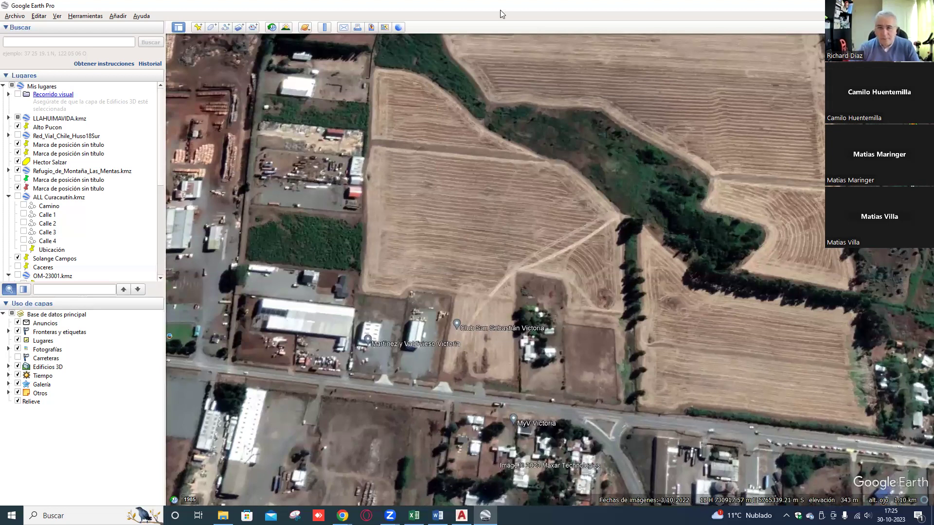
- Switch to Civil 3D to view the potable water network plan and title block, then return to the satellite image in Google Earth Pro
key("alt+Tab")
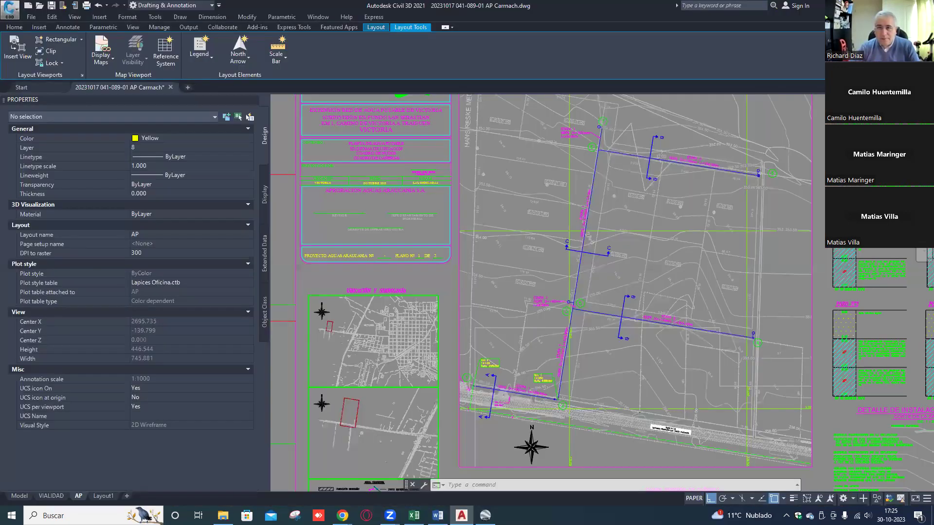
middle_click_drag(729, 120, 720, 183)
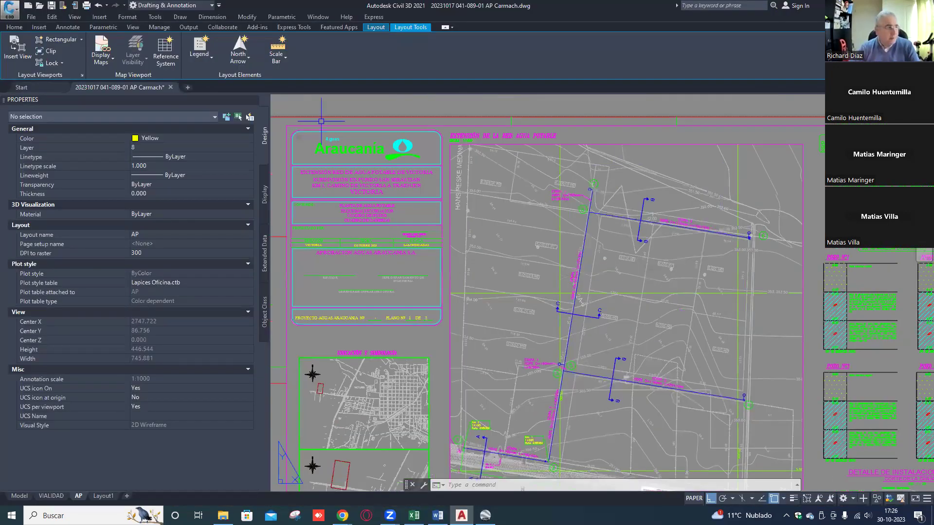
key("alt+Tab")
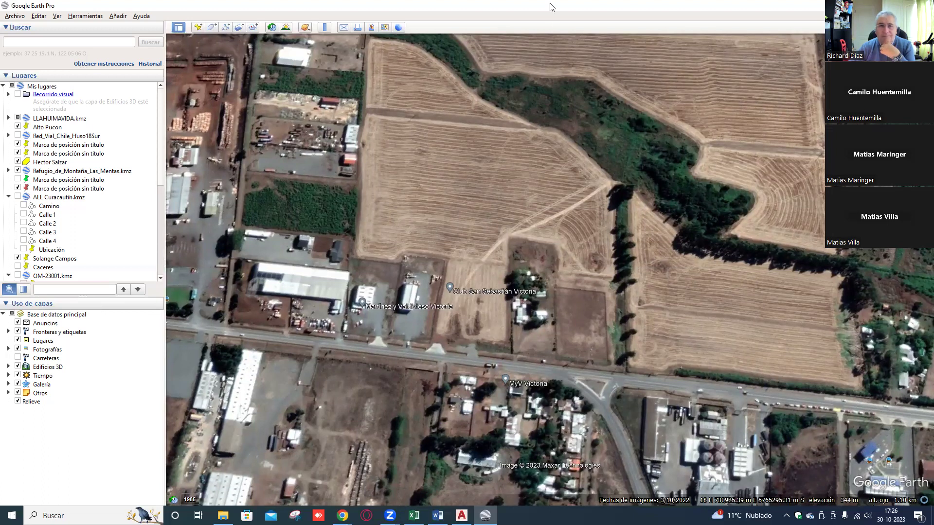
- Switch back to Civil 3D and examine the pipe's starting point at node 1, section A-A and the stretch to node 2
key("alt+Tab")
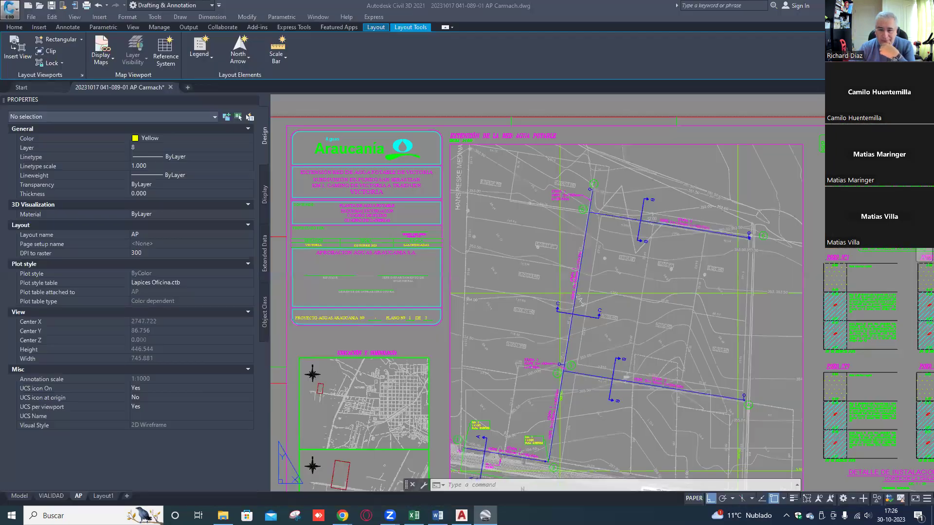
middle_click_drag(559, 364, 552, 251)
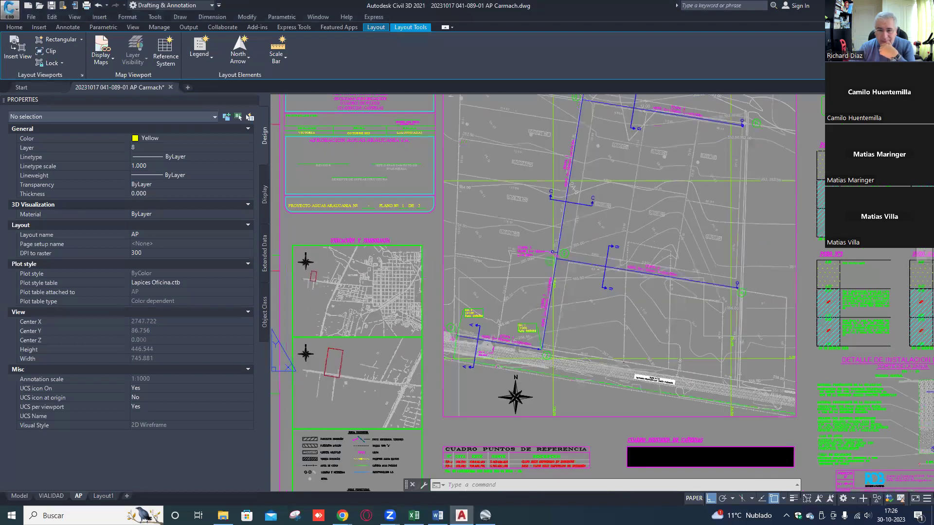
scroll(491, 360, "up", 5)
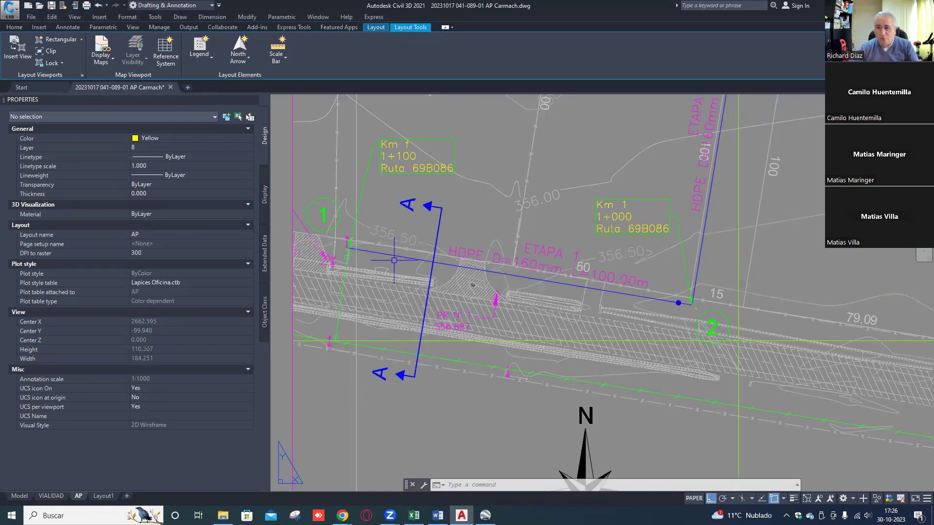
mouse_move(682, 303)
middle_mouse_down()
mouse_move(524, 298)
mouse_move(510, 333)
middle_mouse_up()
scroll(524, 298, "down", 4)
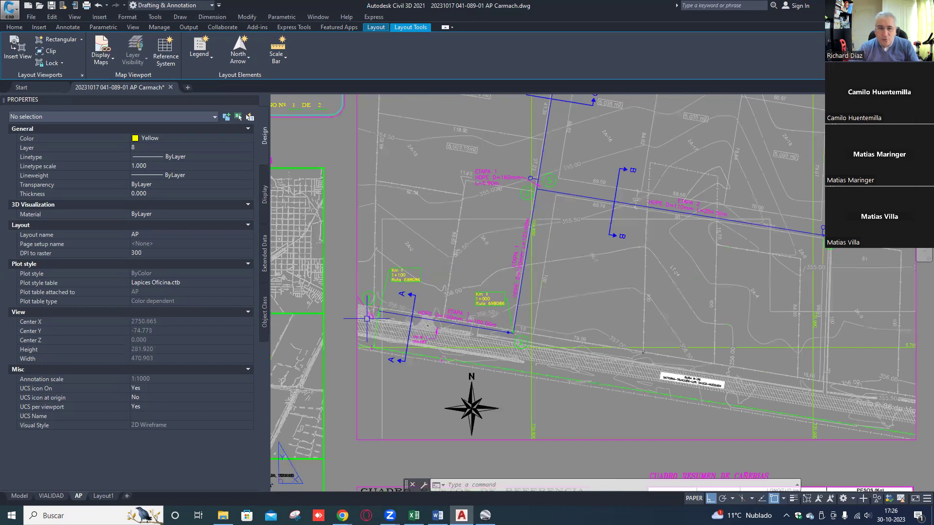
scroll(367, 319, "up", 6)
middle_click_drag(422, 311, 445, 277)
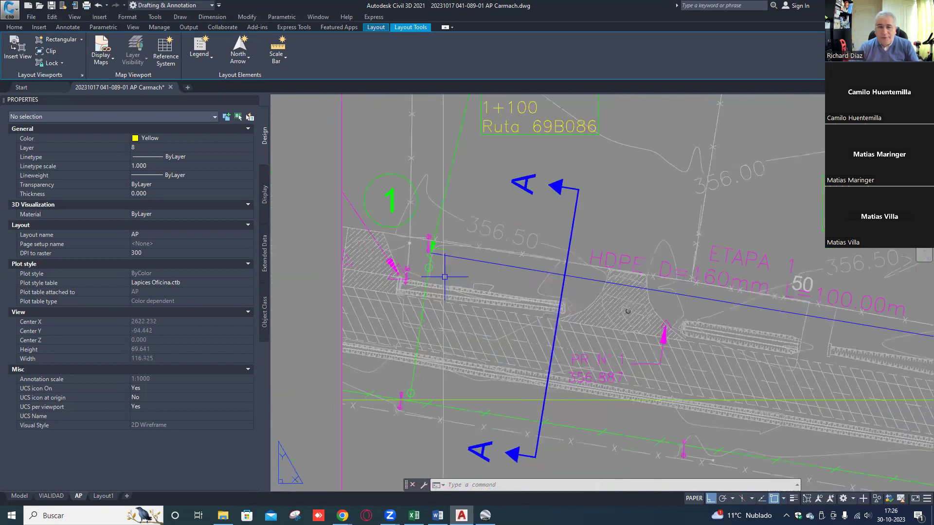
scroll(444, 276, "down", 2)
scroll(434, 309, "down", 4)
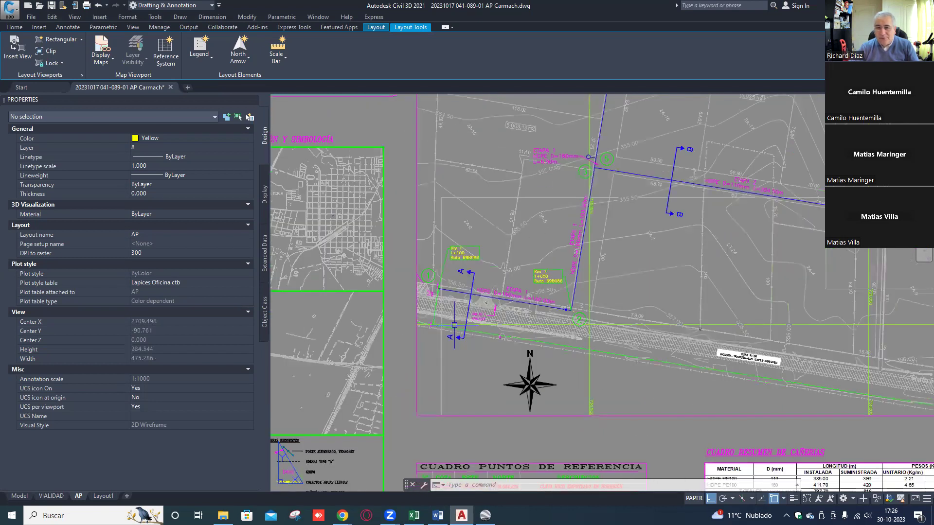
- Activate the plan viewport around nodes 1 and 2 so its contents can be edited
scroll(490, 298, "up", 4)
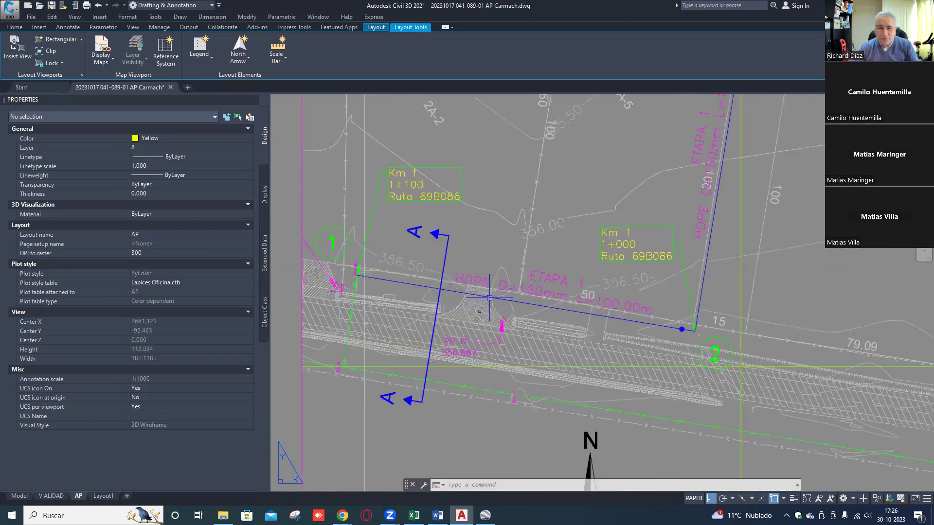
double_click(477, 261)
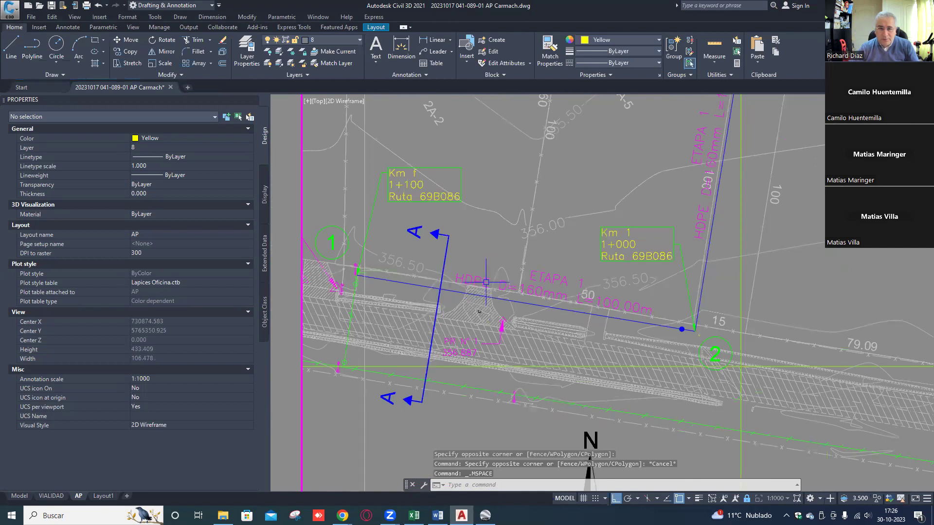
left_click(481, 280)
key("Escape")
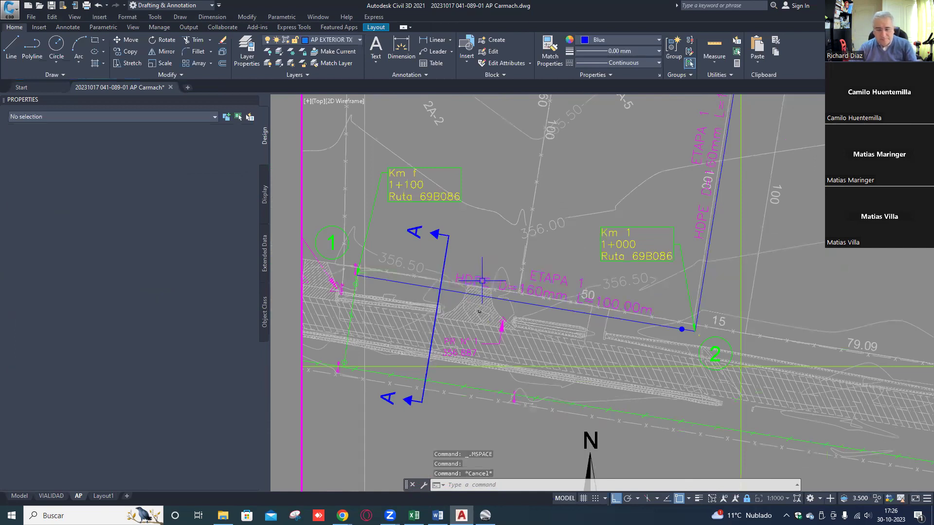
type("co")
key("space")
key("Escape")
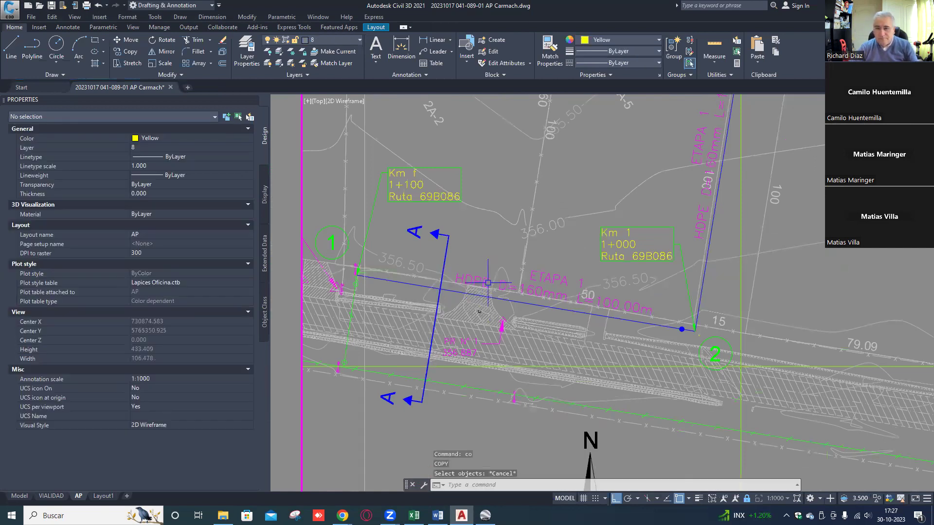
left_click(484, 280)
key("Escape")
- Copy the "ETAPA 1 HDPE D=160mm L=100.00m" label between nodes 1 and 2 to the blank area south of the road, near section A-A
type("co")
key("space")
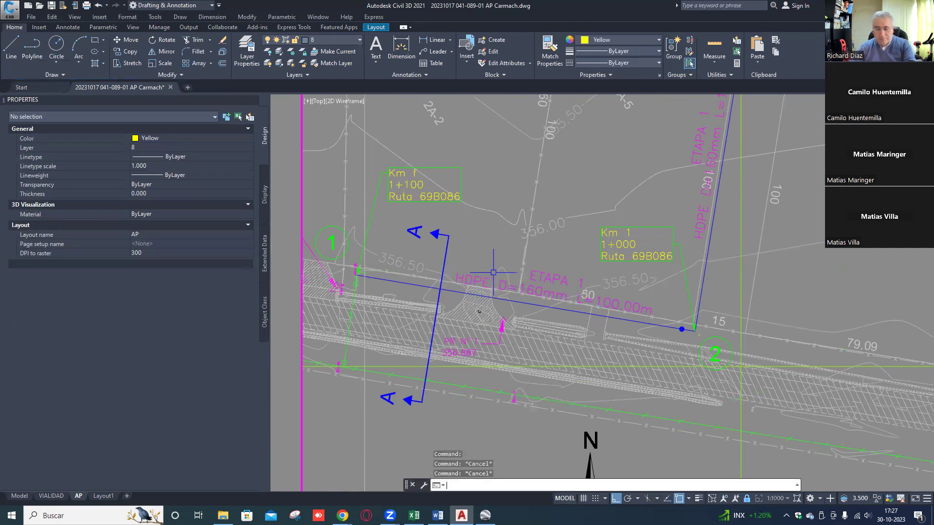
left_click(497, 275)
key("space")
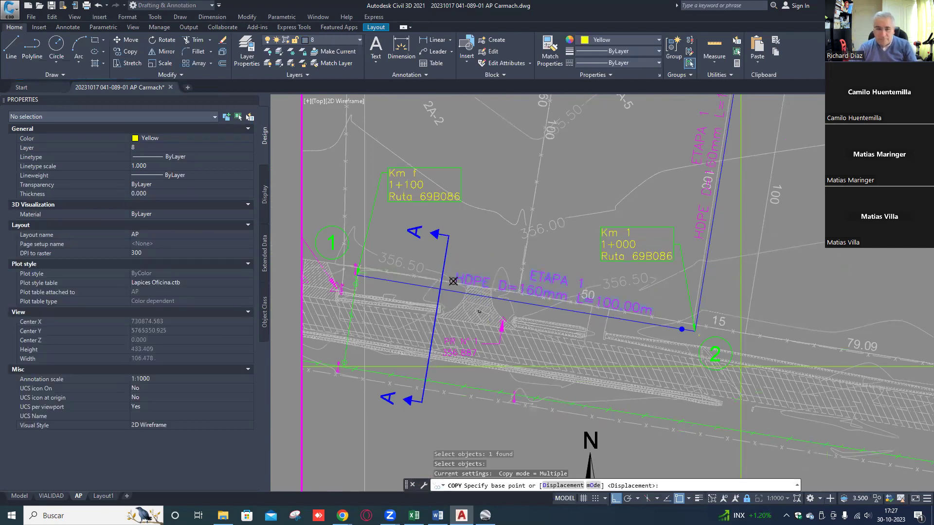
left_click(477, 310)
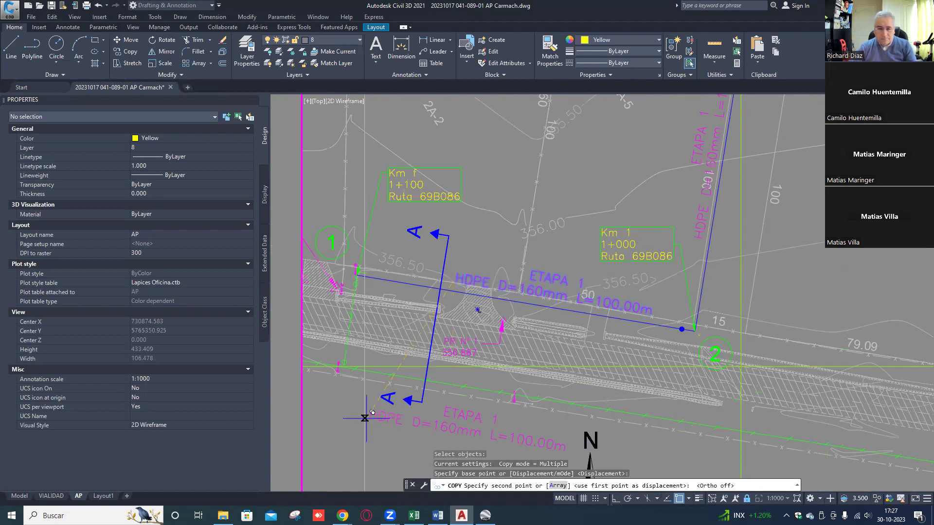
key("Escape")
- Set the copied label's text rotation to 0 and its leader type to Straight
left_click(412, 433)
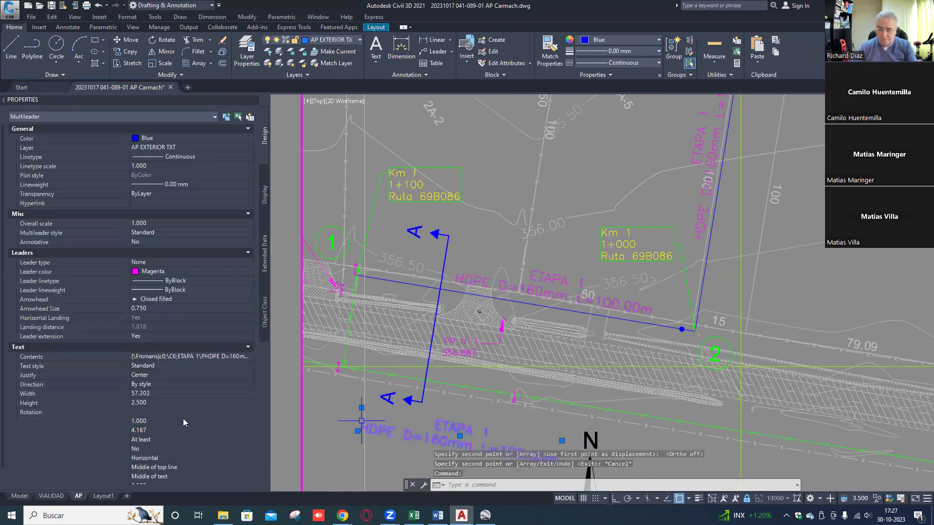
left_click(183, 419)
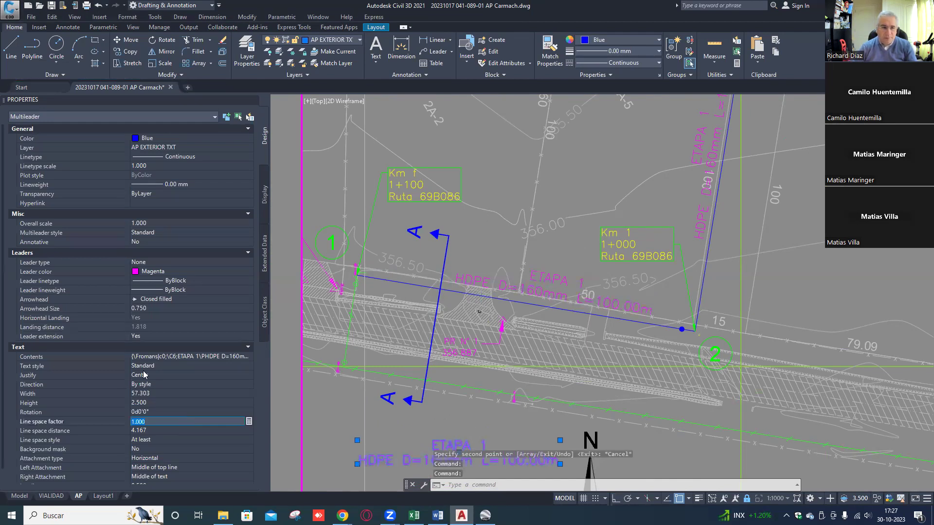
left_click(156, 263)
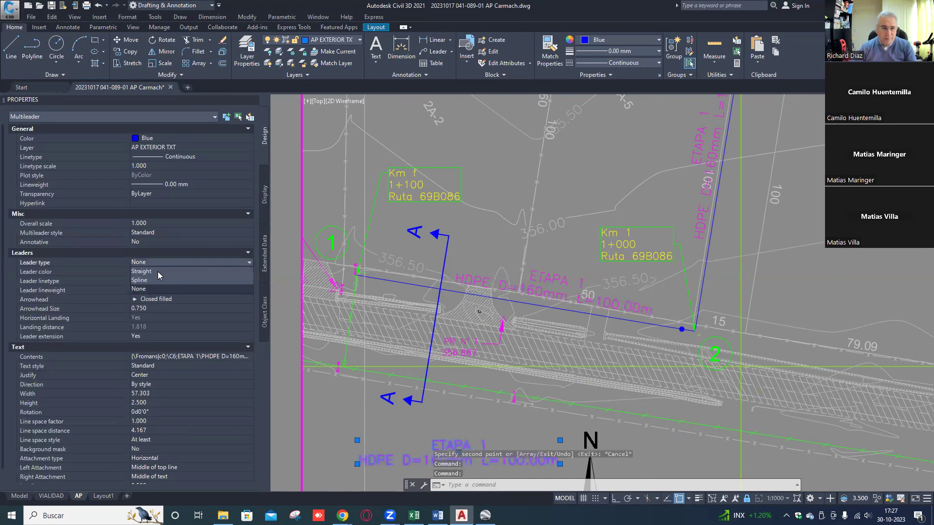
left_click(158, 265)
left_click(160, 271)
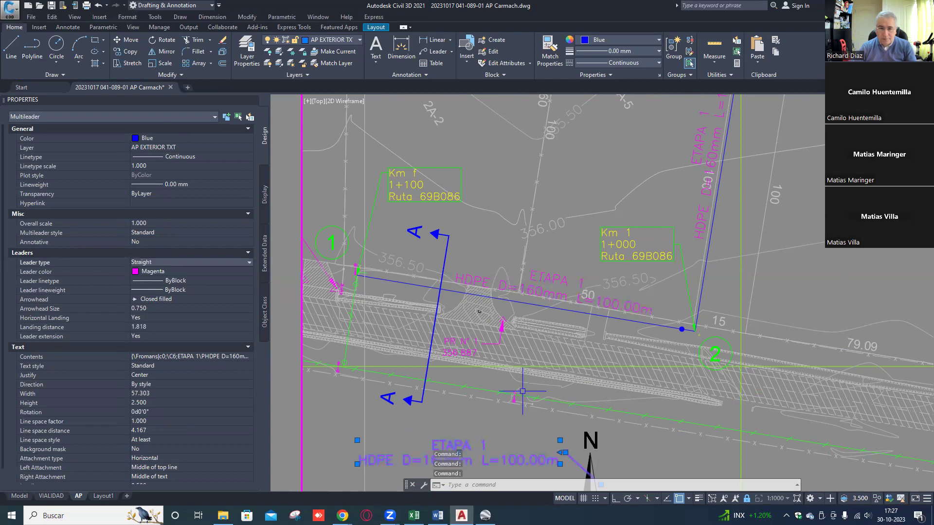
- Stretch the copied label's leader tip up to the pipe's starting point area just below node 1
middle_click_drag(523, 391, 535, 293)
middle_click_drag(617, 389, 619, 385)
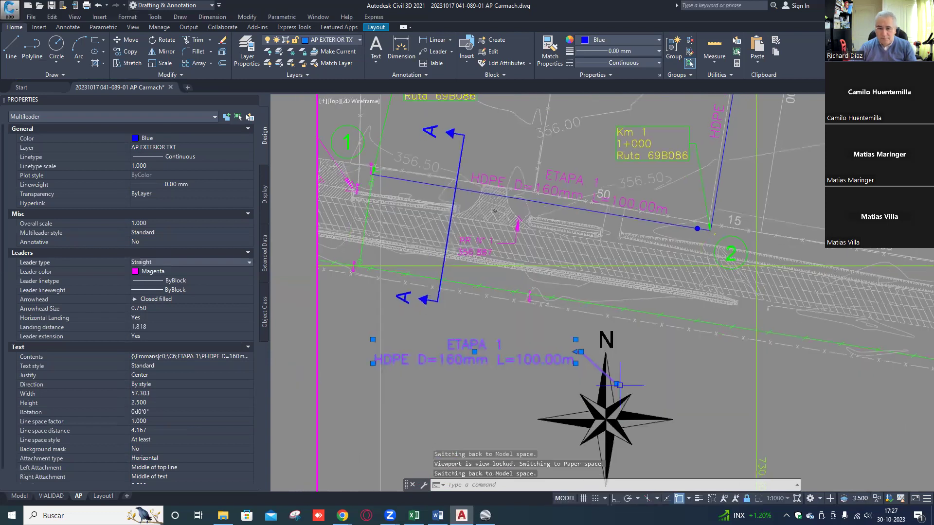
left_click(617, 385)
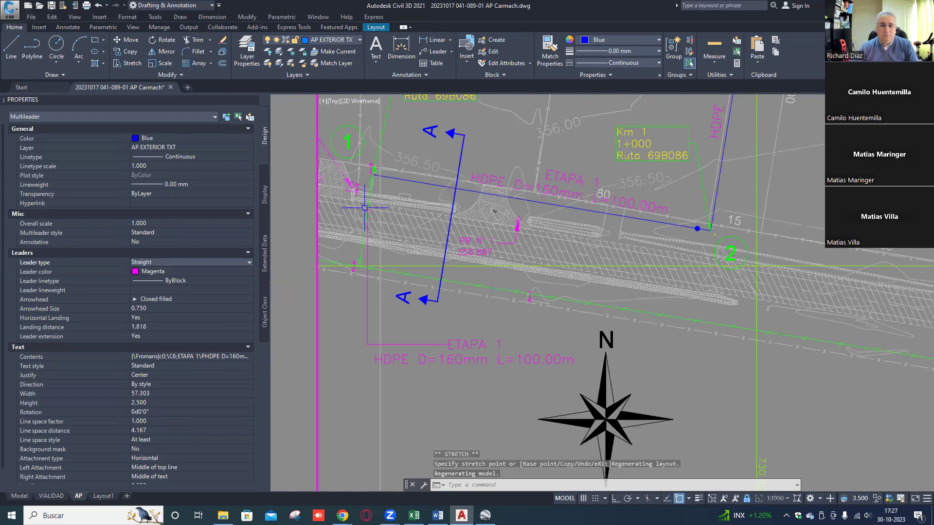
left_click(458, 342)
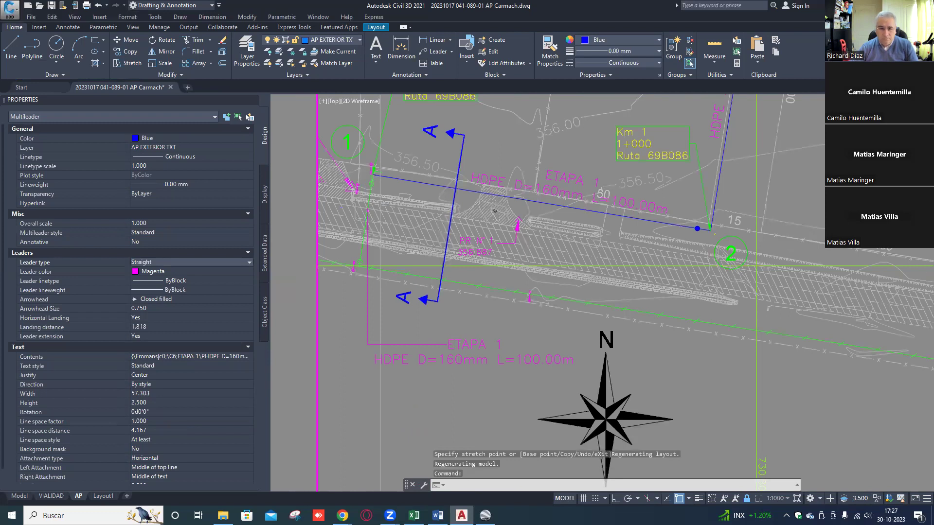
- Open the copied label's text for editing and left-align both of its lines
double_click(457, 352)
left_click_drag(456, 353, 574, 361)
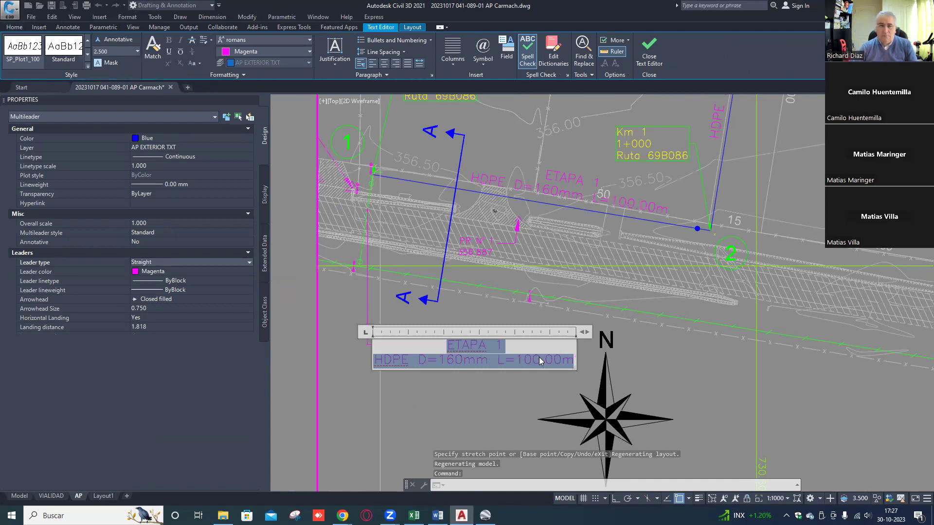
left_click(373, 64)
- Replace "ETAPA 1" in the copied label with "MATRIZ EXISTENTE AP", keeping the HDPE text on the second line
left_click(433, 346)
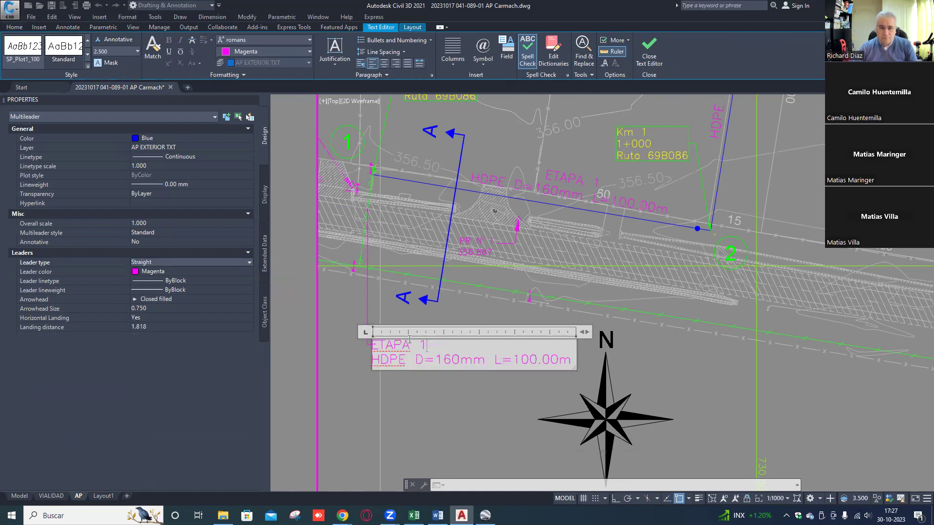
key("shift+Home")
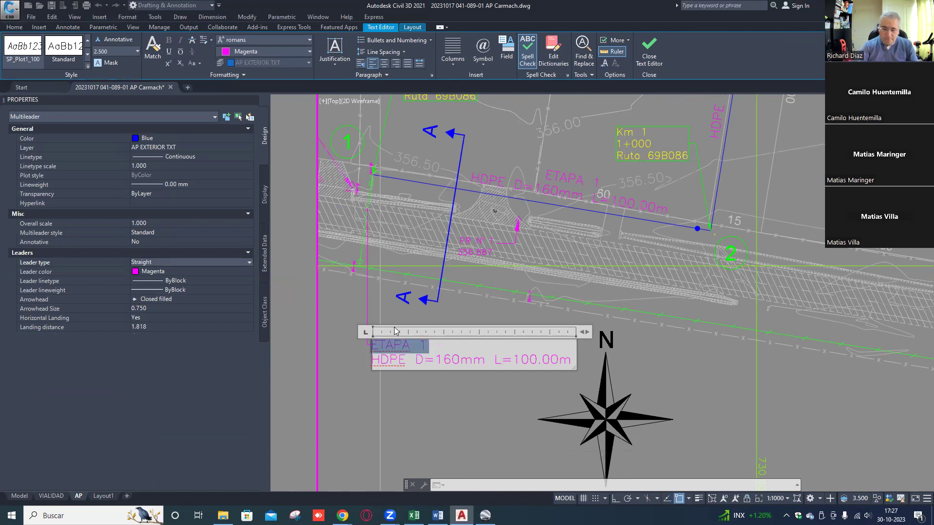
type("MATRIZ ")
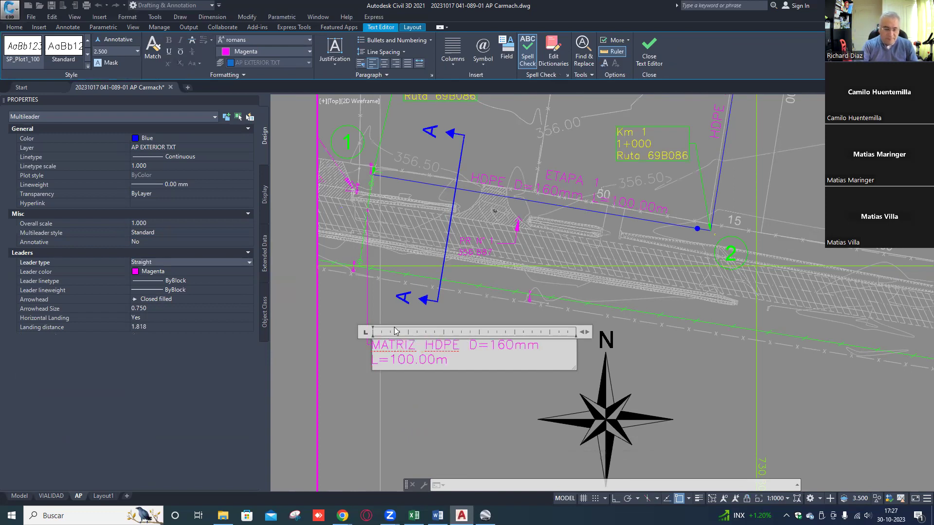
type("EXISTENTE")
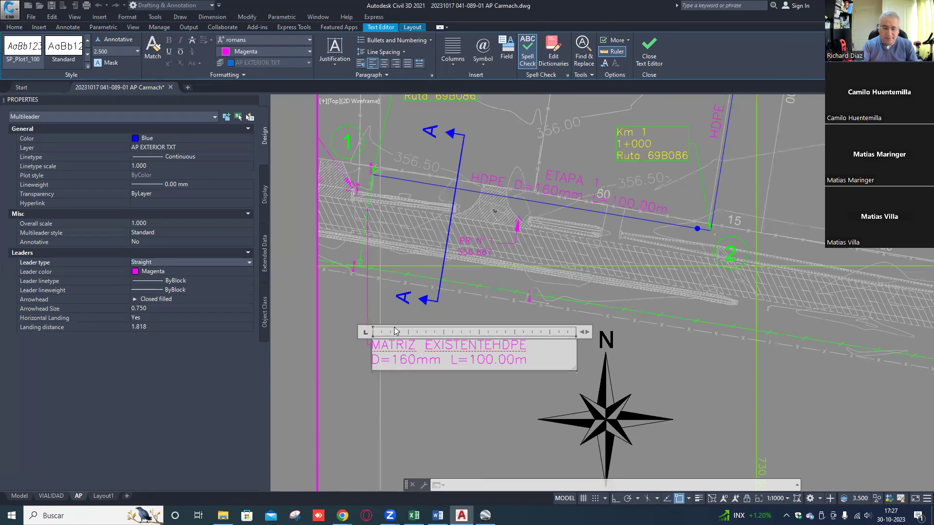
type(" AP ")
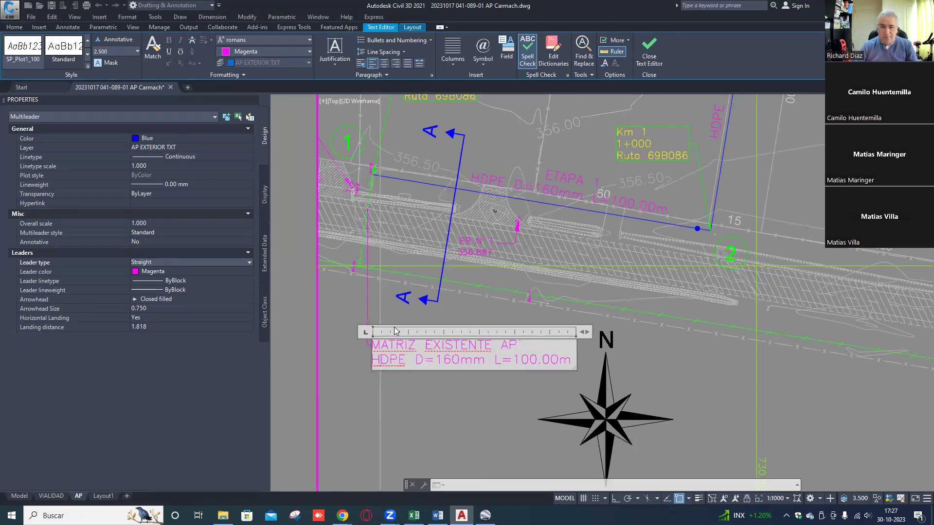
- Set the label's pipe diameter to D=110mm, delete its length text and finish editing the label
type("1")
key("Delete")
key("Delete")
key("Delete")
key("Delete")
key("Delete")
key("Delete")
key("Delete")
key("Delete")
key("Delete")
key("Delete")
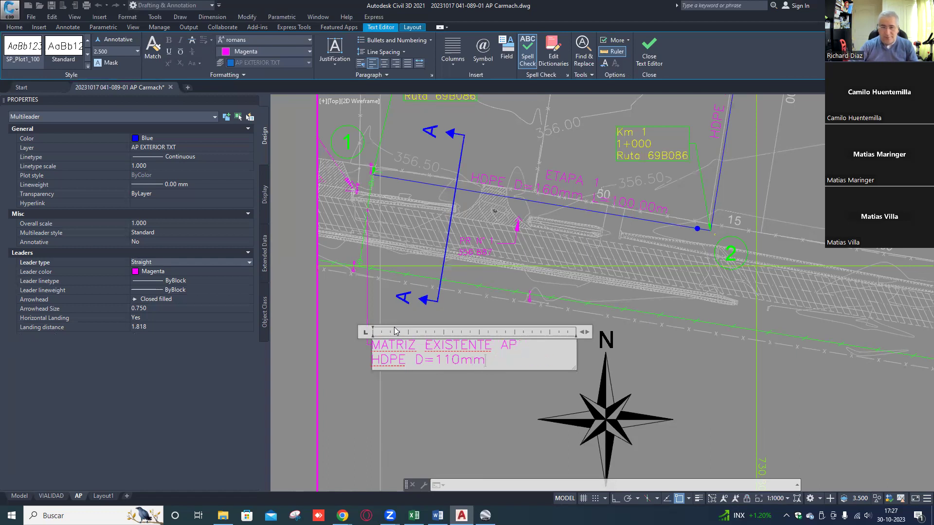
left_click(435, 393)
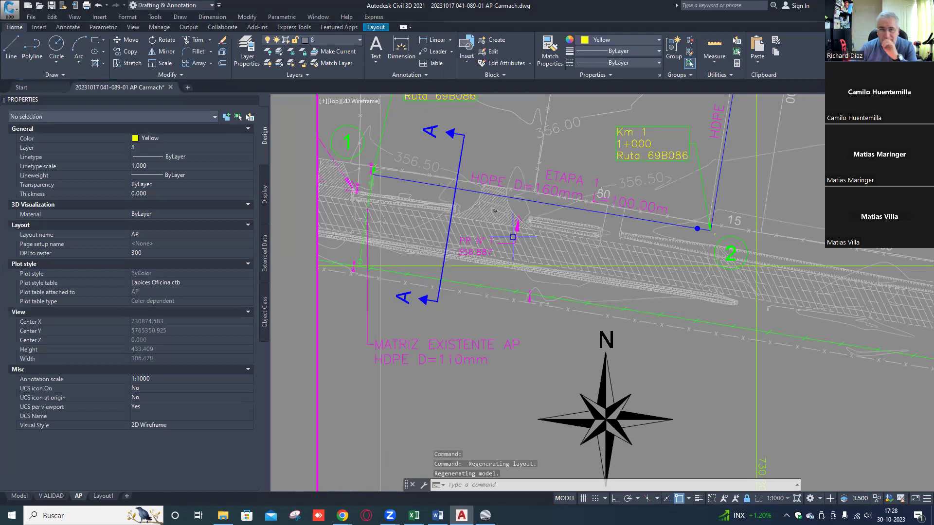
scroll(555, 224, "down", 2)
middle_click_drag(553, 246, 547, 350)
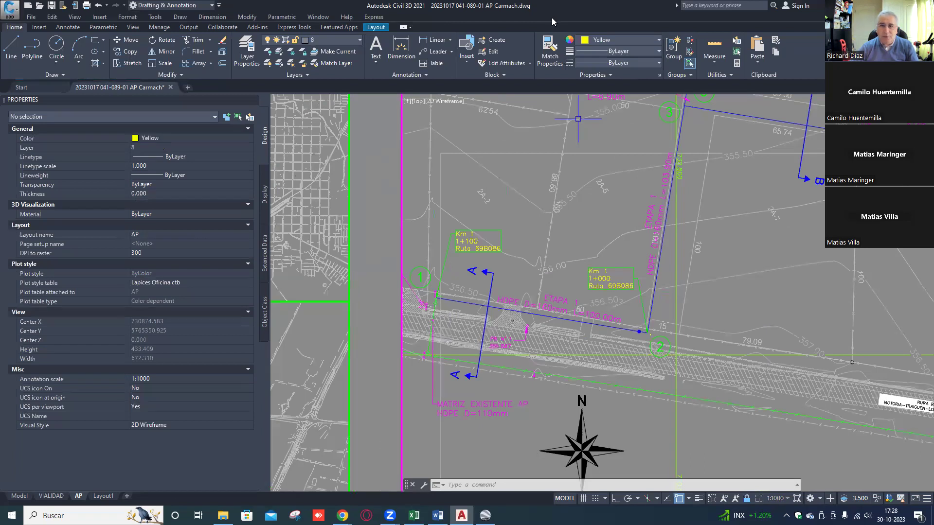
double_click(530, 9)
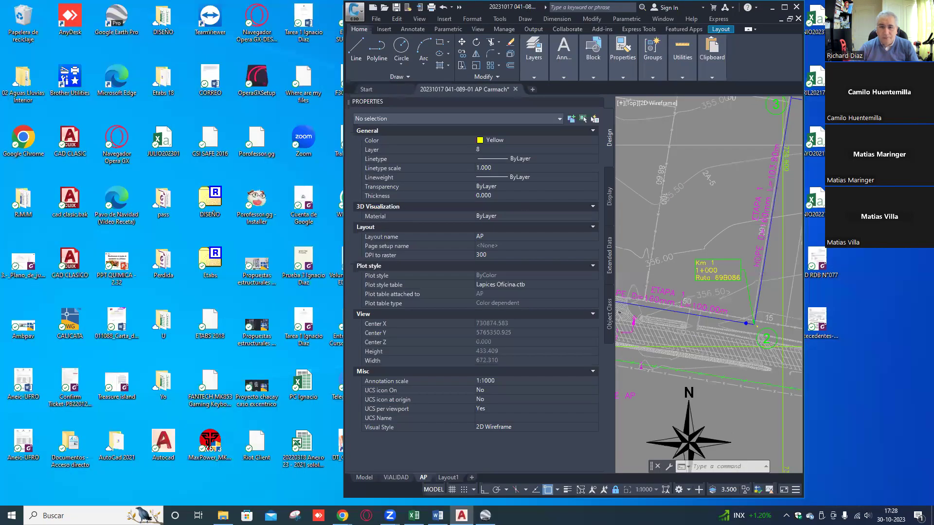
double_click(502, 6)
- Examine the node 1 connection detail in the "CUADRO DE NUDOS" on the second sheet, including its 110 and 160 fittings
scroll(502, 237, "down", 3)
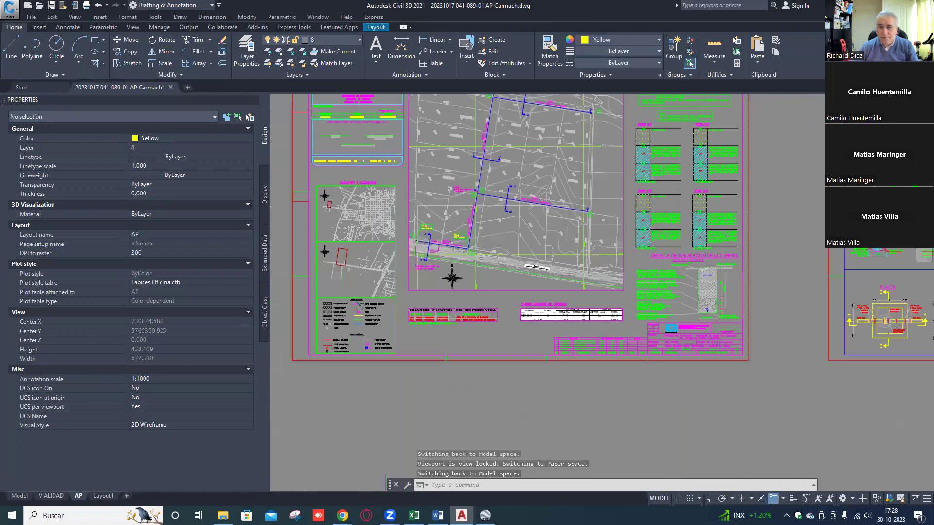
scroll(411, 223, "down", 4)
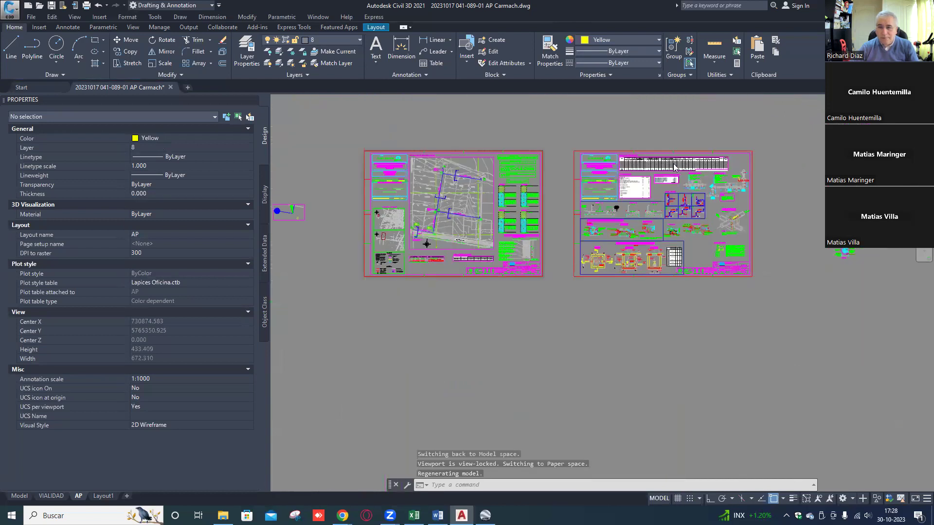
scroll(666, 203, "up", 4)
scroll(671, 187, "up", 10)
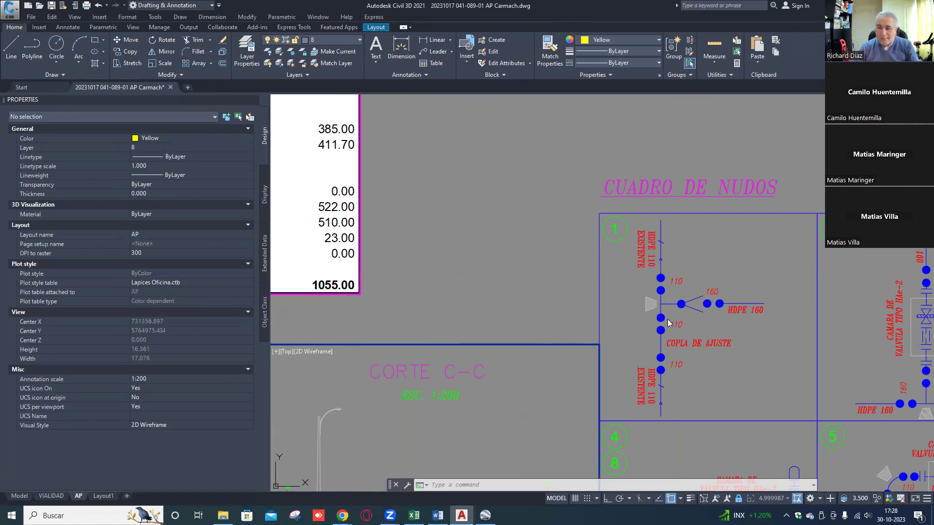
scroll(661, 320, "up", 2)
middle_click_drag(661, 320, 636, 300)
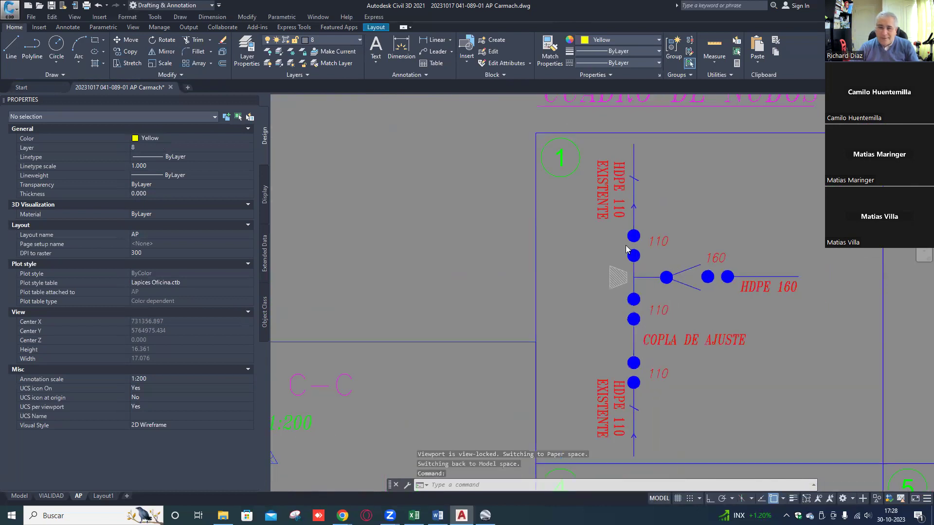
scroll(626, 249, "up", 2)
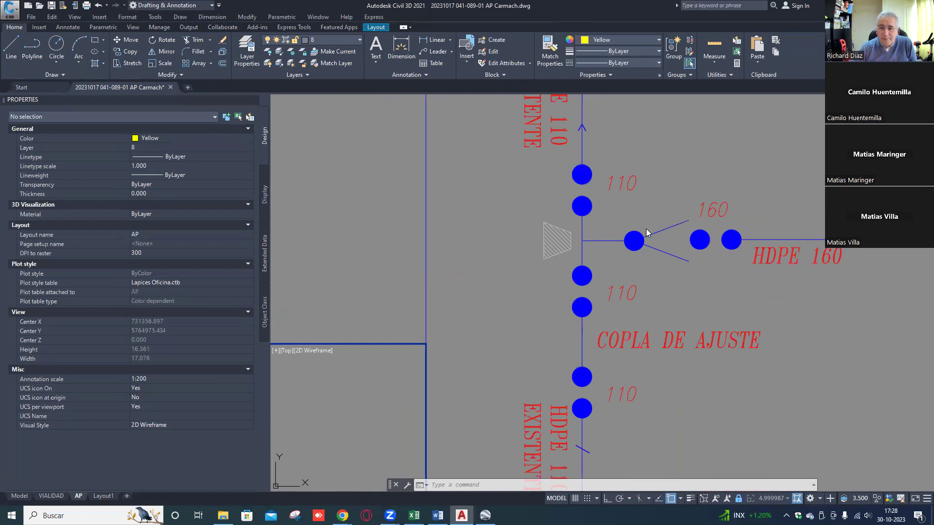
scroll(616, 224, "down", 1)
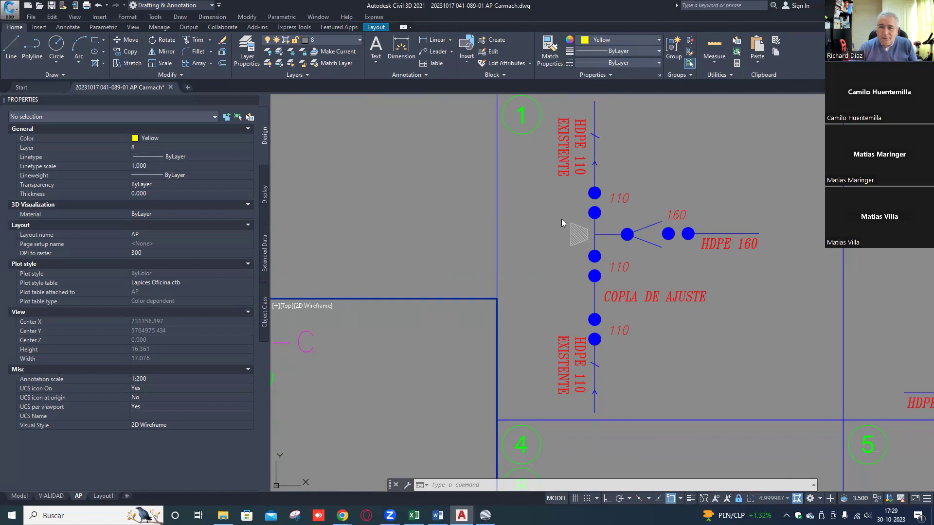
- Leave the viewport, examine node 2's valve chamber detail in the "CUADRO DE NUDOS", and return to node 2 on the plan
double_click(475, 235)
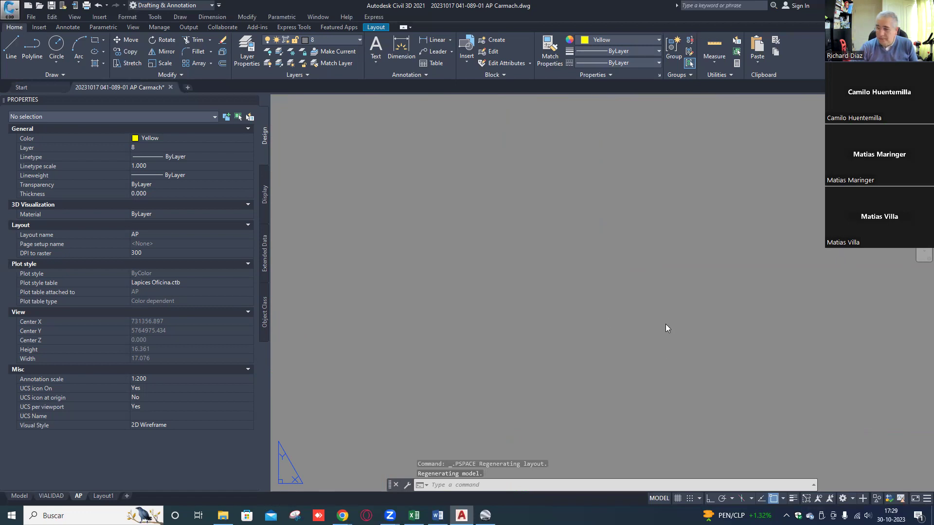
mouse_move(701, 313)
middle_mouse_down()
mouse_move(603, 316)
mouse_move(570, 351)
mouse_move(591, 256)
middle_mouse_up()
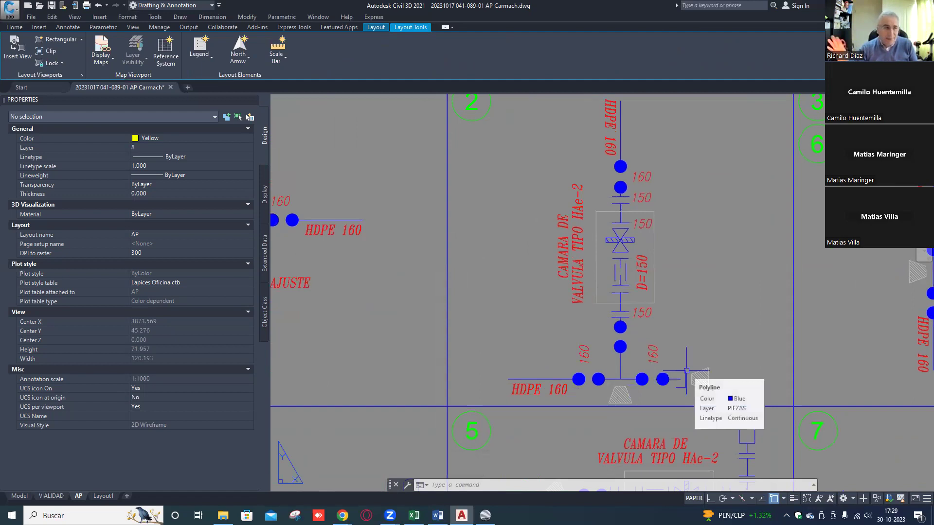
scroll(648, 225, "down", 10)
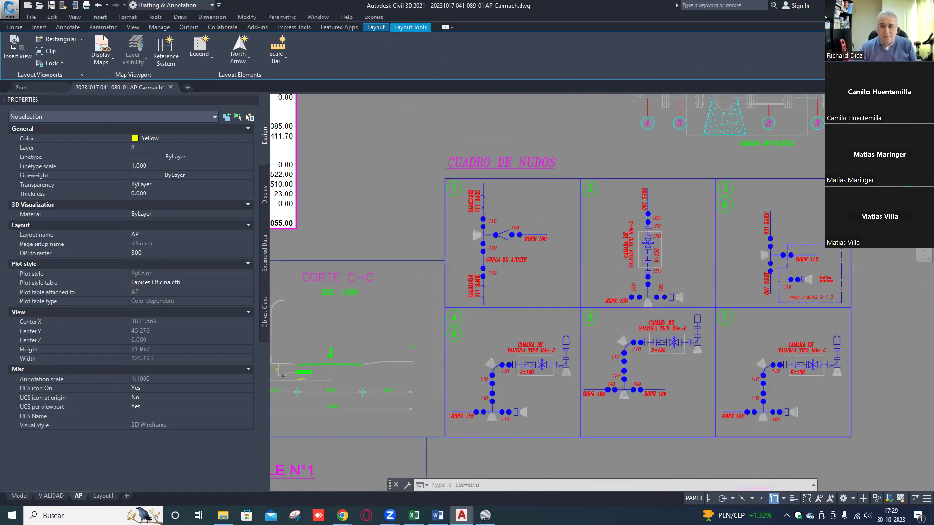
middle_click_drag(647, 225, 802, 194)
scroll(802, 194, "up", 2)
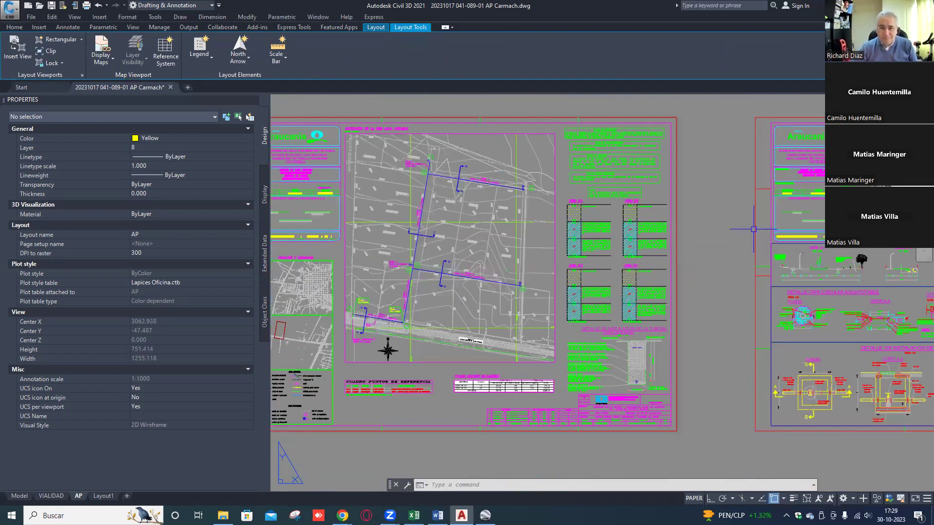
scroll(389, 322, "up", 6)
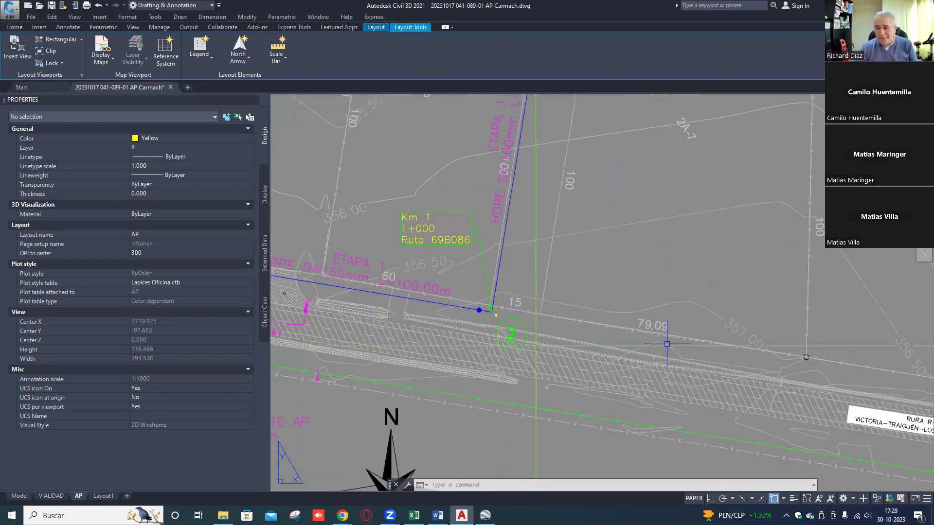
- Go from the plan to the second sheet and examine the shared connection detail for nodes 4 and 8 in the "CUADRO DE NUDOS"
scroll(489, 311, "down", 5)
scroll(490, 311, "up", 3)
scroll(476, 279, "down", 2)
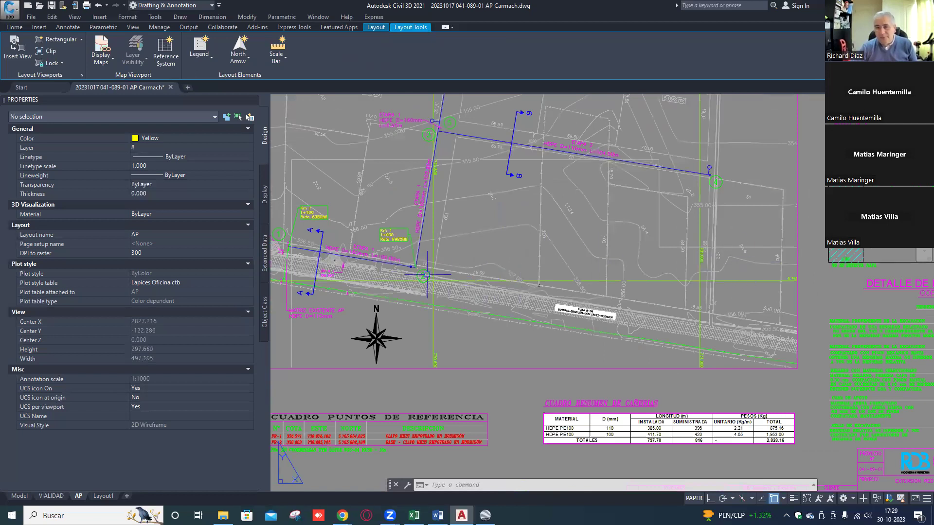
scroll(426, 273, "down", 6)
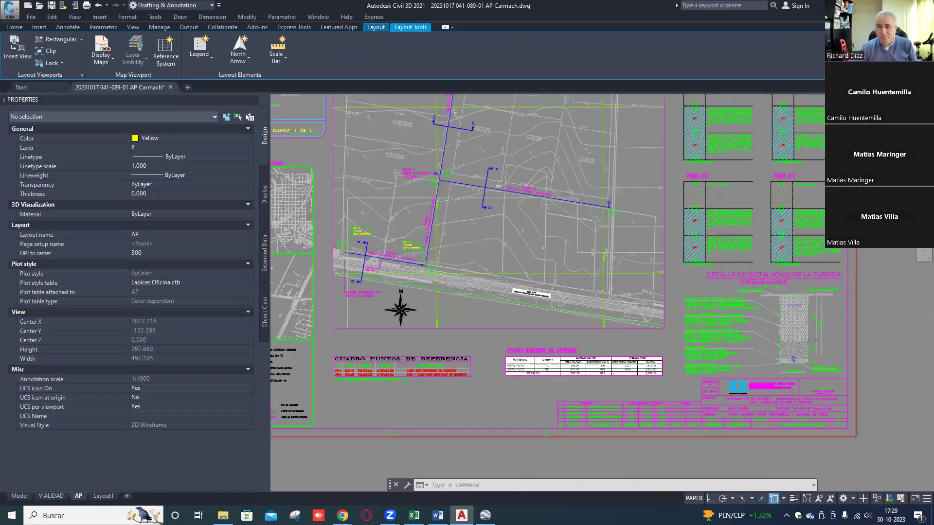
middle_click_drag(437, 276, 321, 272)
scroll(549, 248, "up", 6)
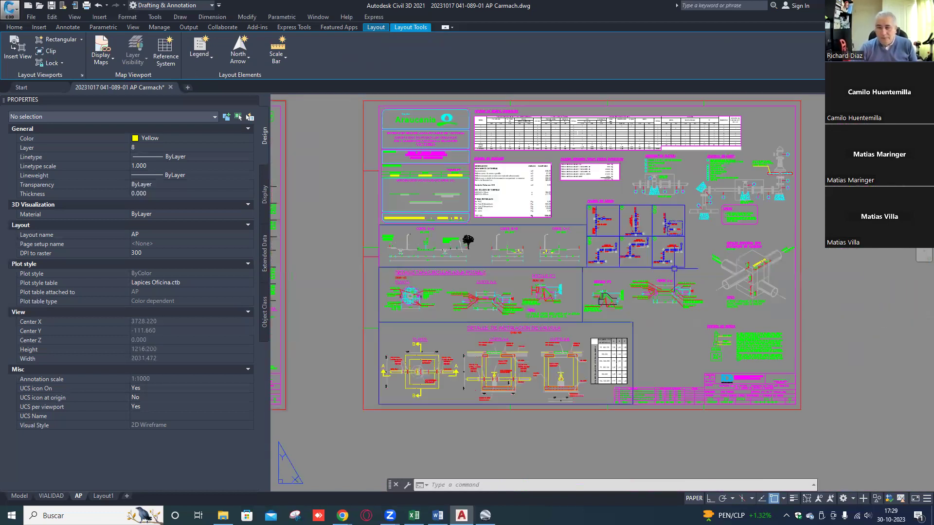
scroll(549, 248, "up", 3)
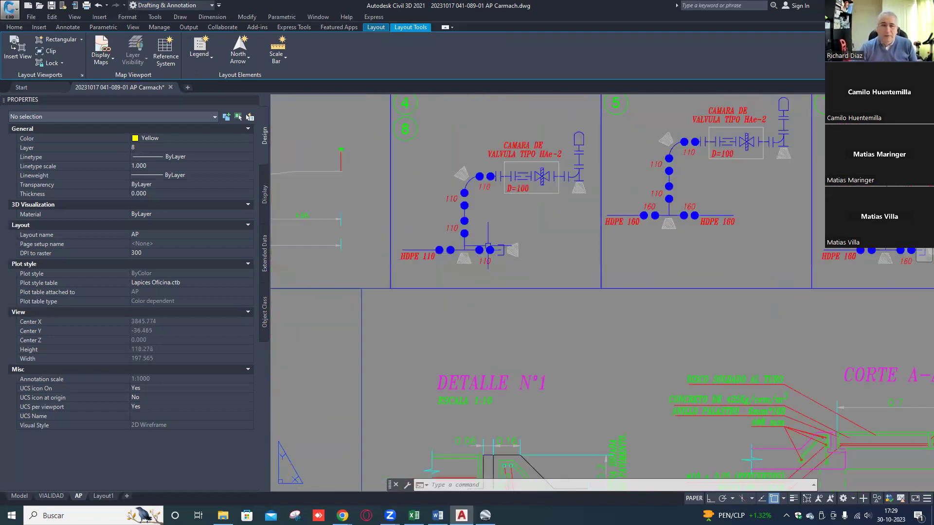
scroll(488, 246, "up", 2)
scroll(484, 245, "up", 2)
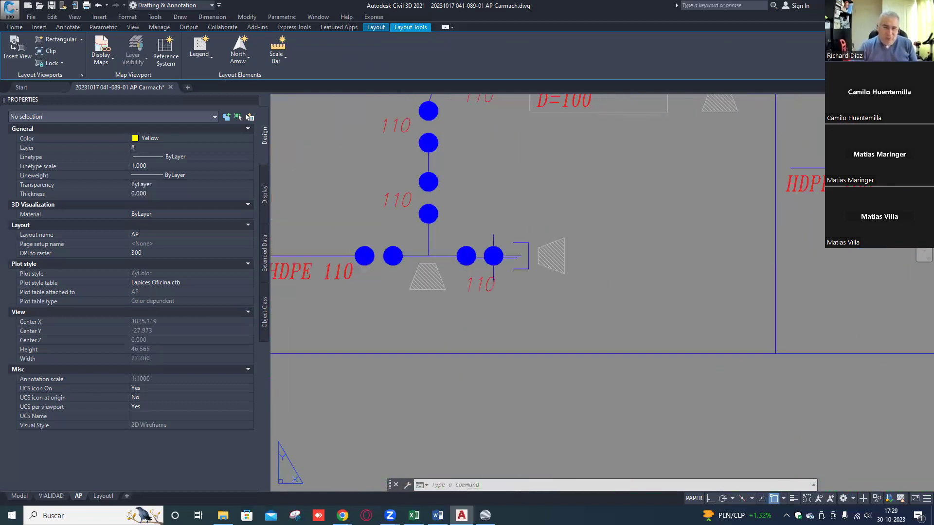
scroll(539, 249, "down", 2)
middle_click_drag(479, 253, 505, 315)
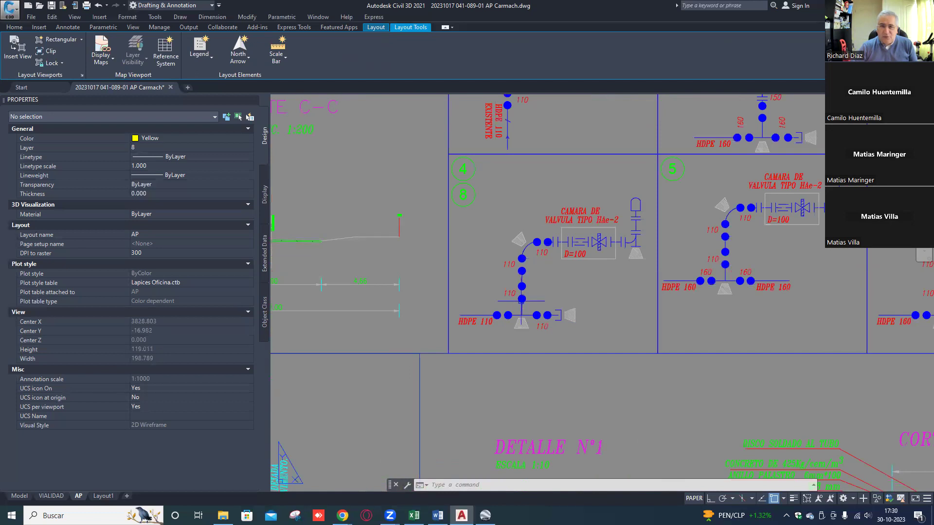
scroll(603, 227, "up", 2)
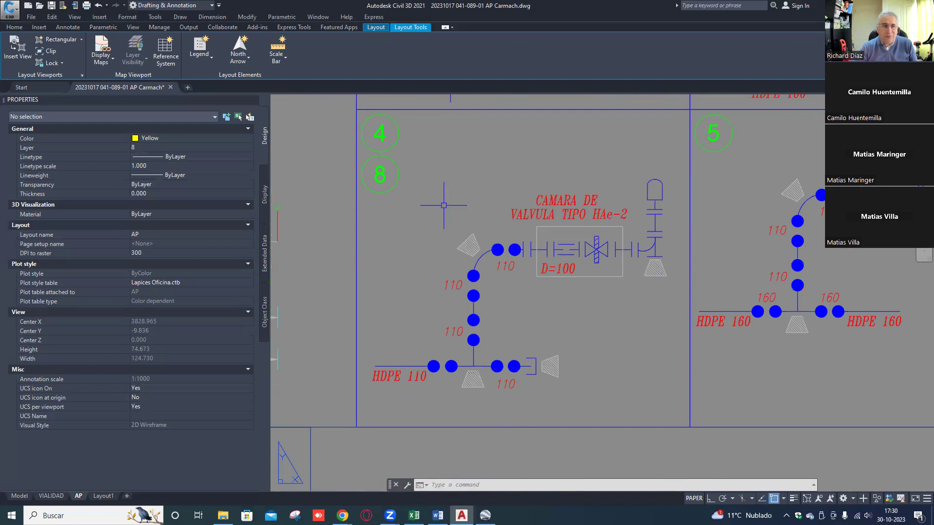
scroll(539, 313, "down", 2)
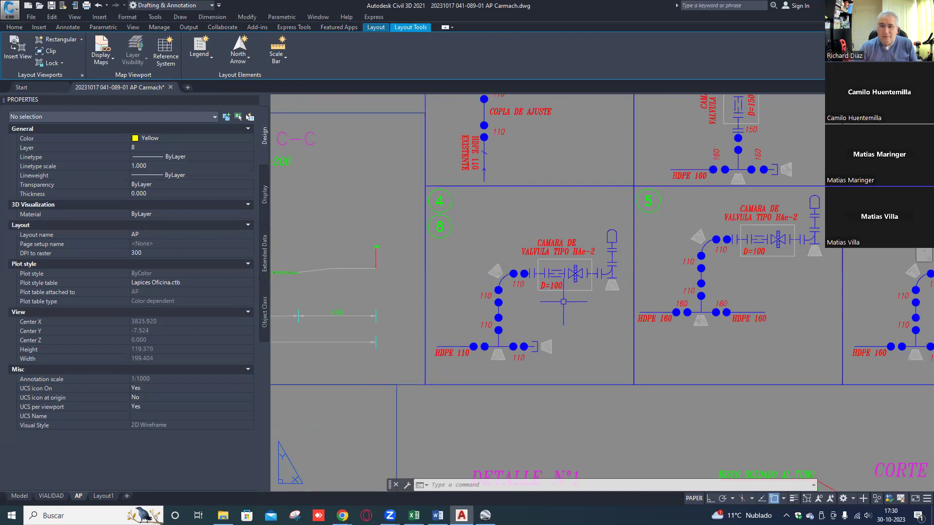
- Examine node 2's detail in the "CUADRO DE NUDOS", including the D=150 valve chamber and the HDPE 160 tee fittings
mouse_move(564, 301)
middle_mouse_down()
mouse_move(535, 362)
mouse_move(457, 422)
middle_mouse_up()
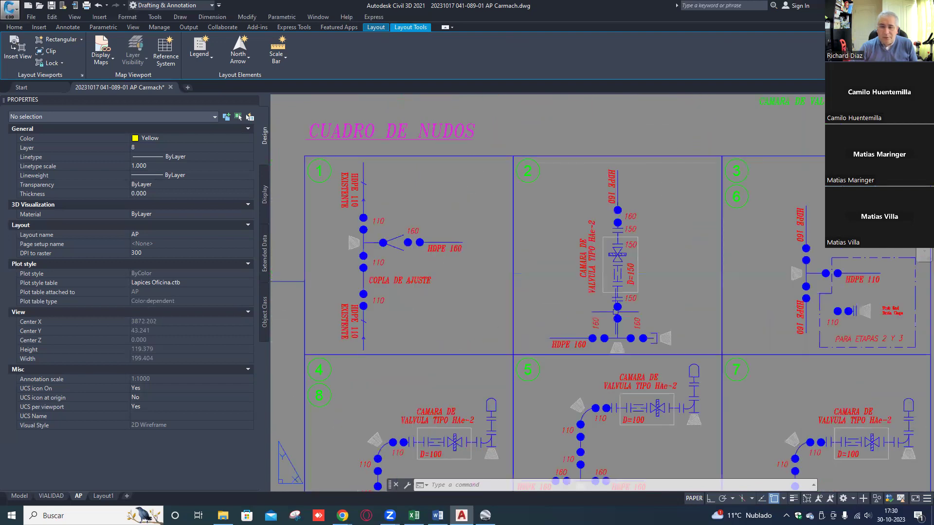
scroll(618, 311, "up", 2)
middle_click_drag(679, 341, 651, 377)
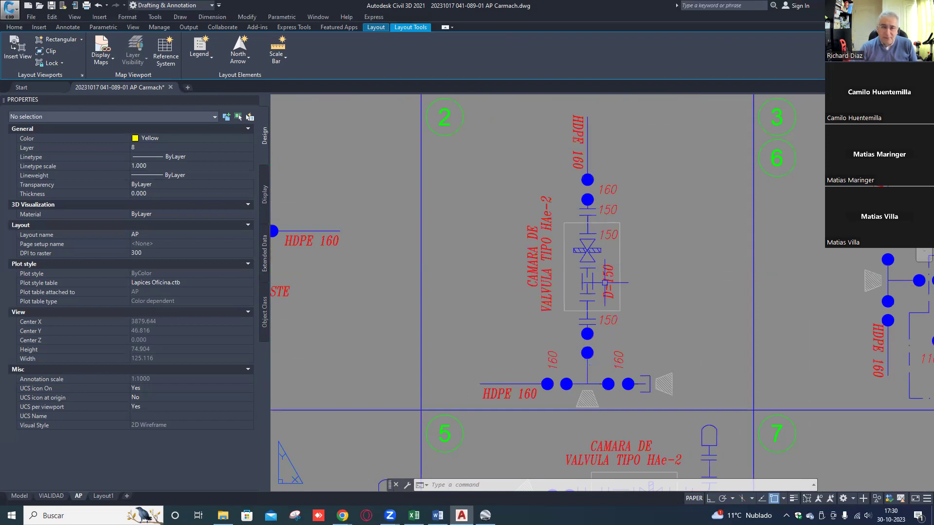
scroll(587, 363, "up", 2)
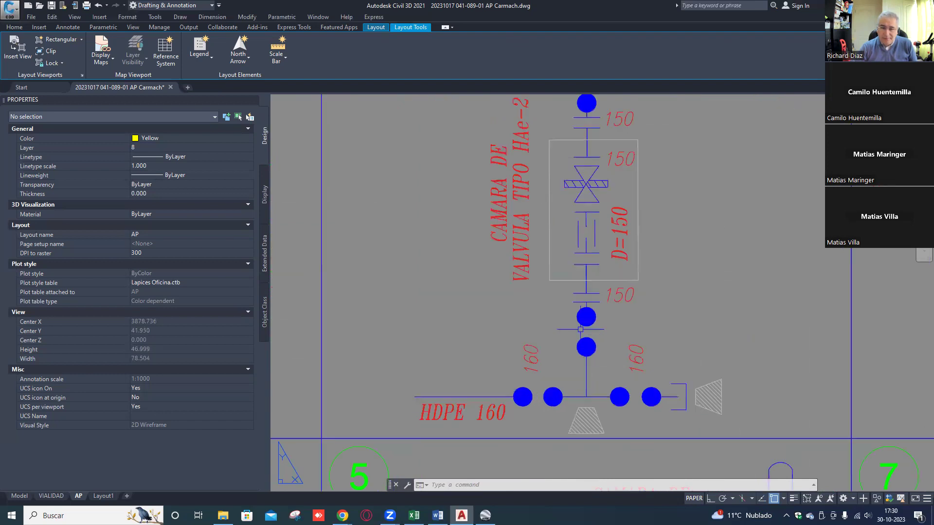
scroll(580, 329, "up", 2)
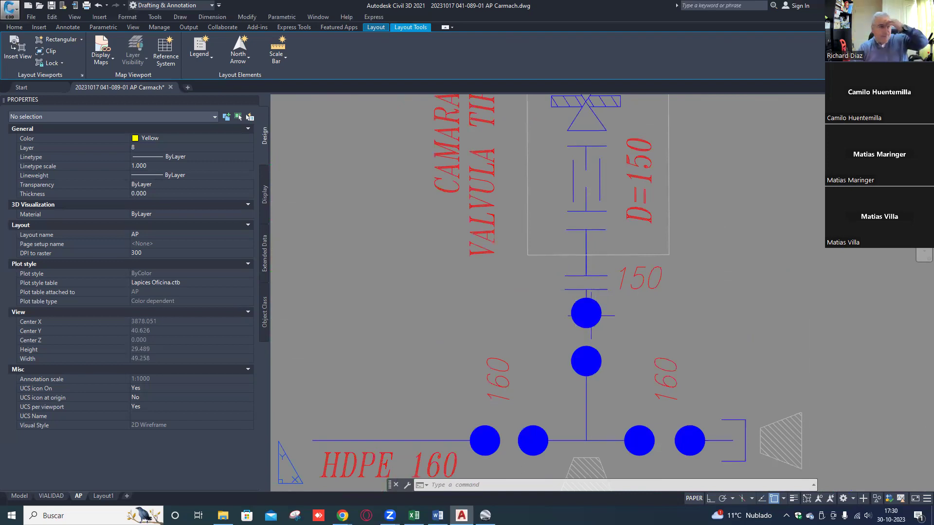
scroll(591, 316, "down", 4)
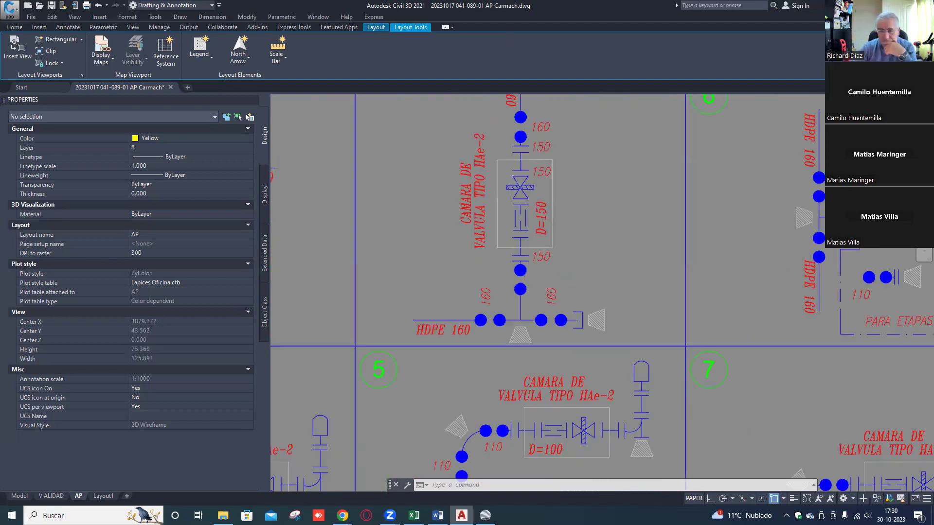
- Look over the whole node table, the "CUADRO DE PIEZAS ESPECIALES" and the summary tables on the second sheet
scroll(543, 310, "down", 4)
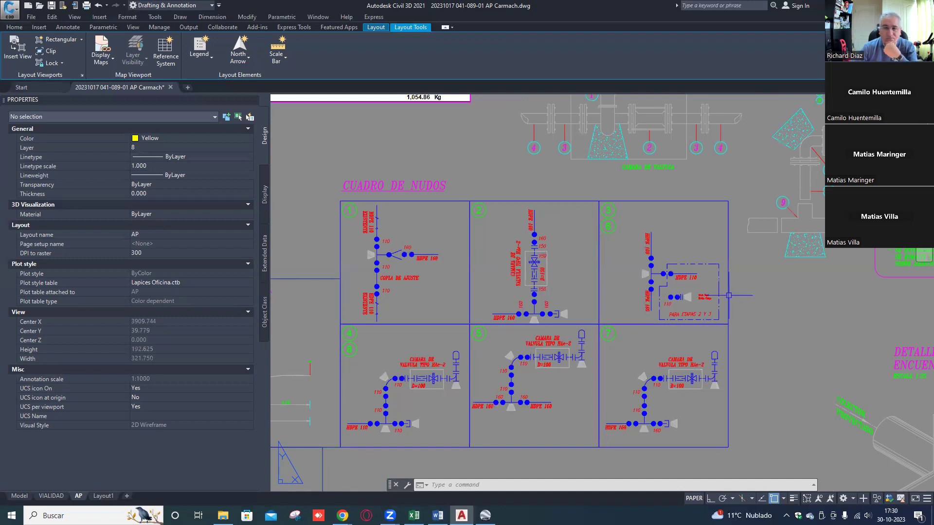
middle_click_drag(550, 365, 600, 346)
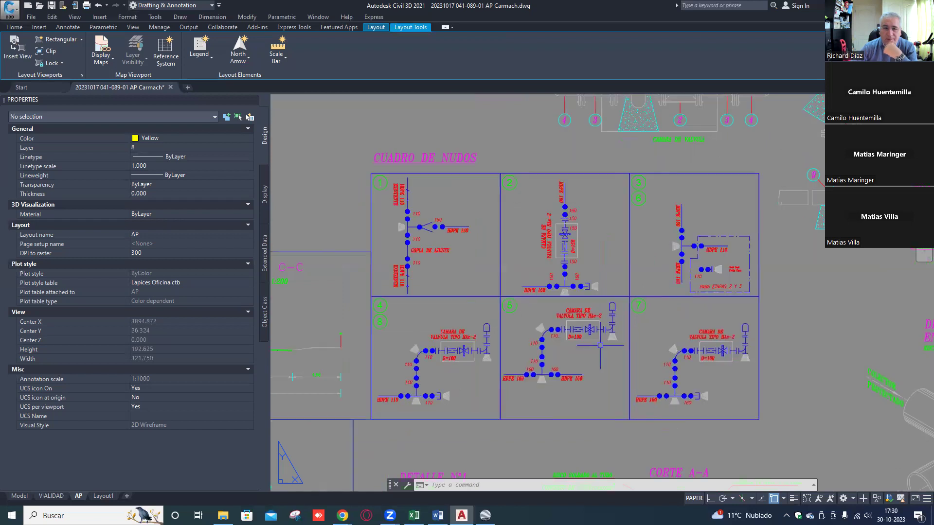
scroll(560, 383, "down", 4)
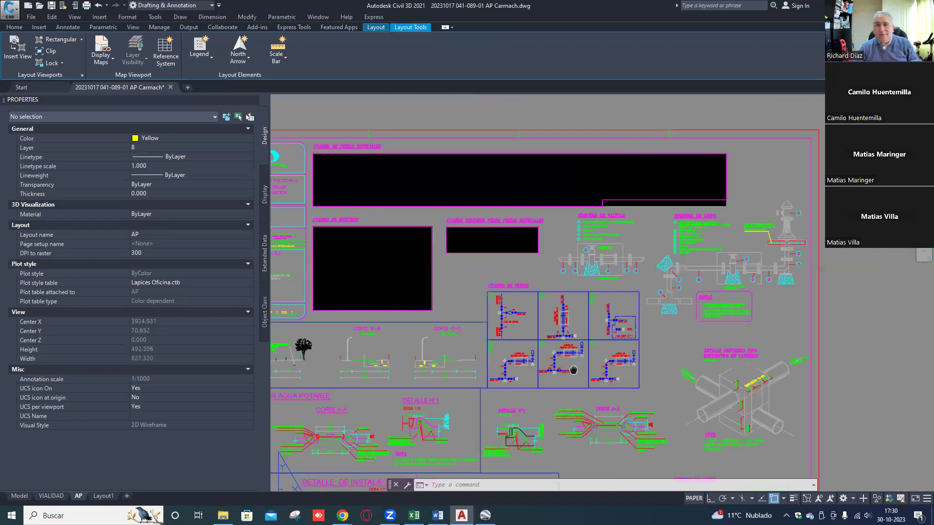
middle_click_drag(574, 370, 595, 425)
scroll(392, 228, "up", 4)
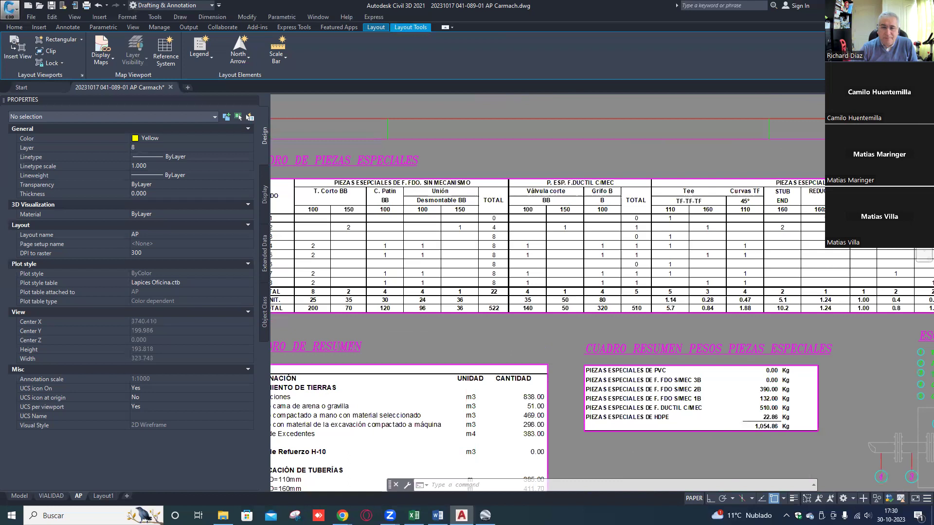
scroll(396, 232, "down", 2)
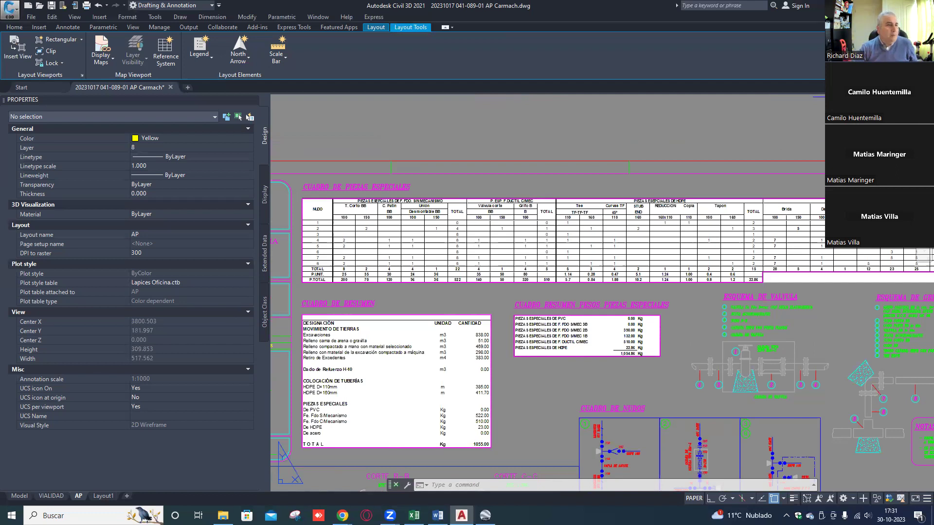
key("alt+Tab")
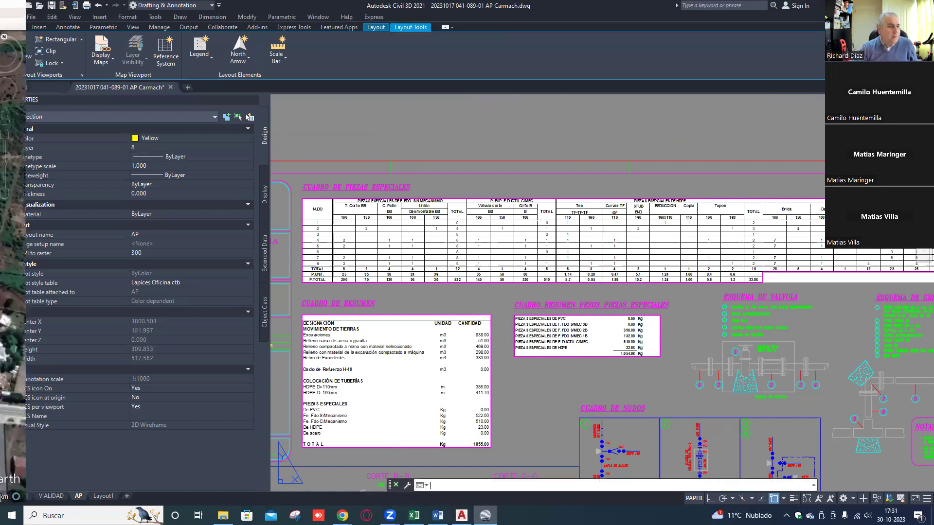
key("alt+Tab")
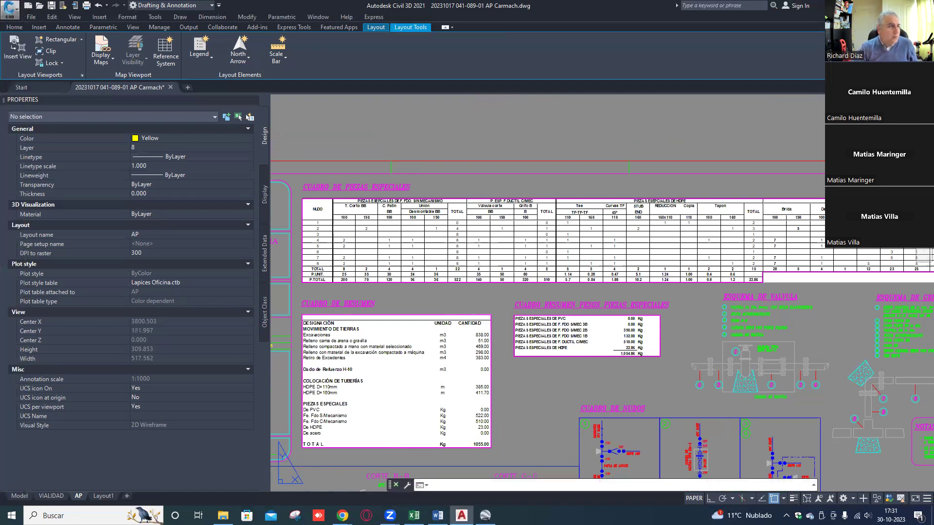
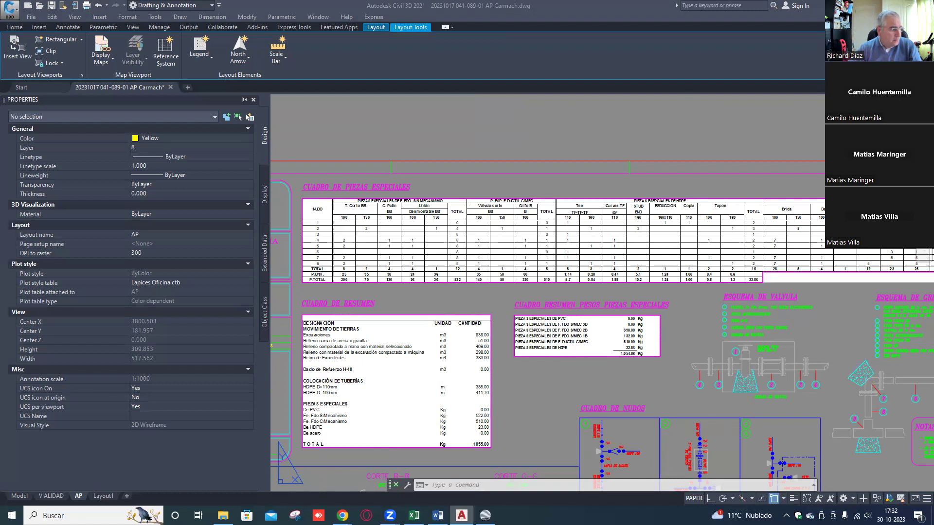
- Switch to Chrome and open the IIO528-1 course page on Campus Virtual UFRO
key("alt+Tab")
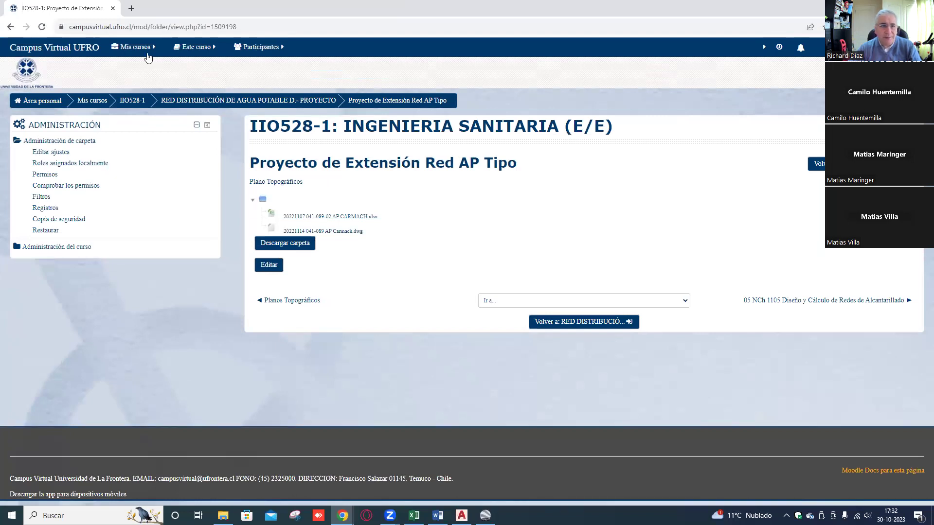
left_click(145, 53)
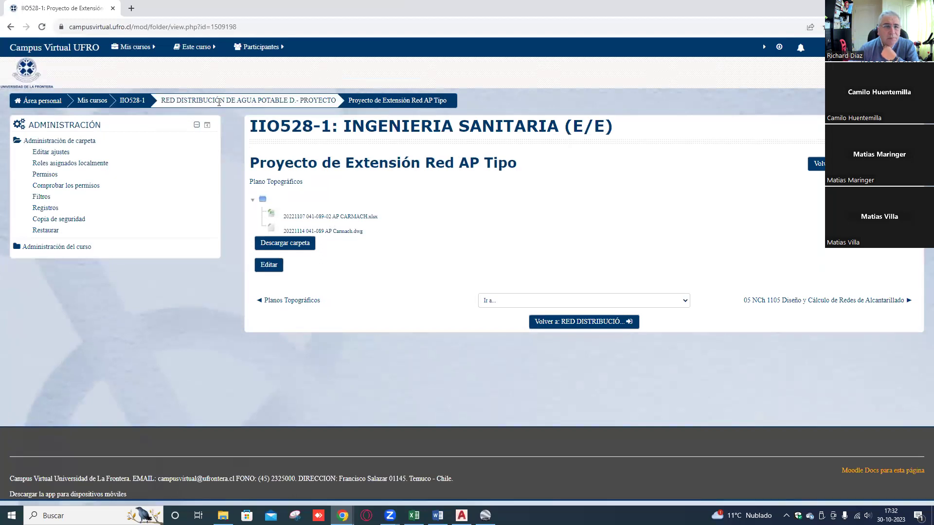
left_click(140, 102)
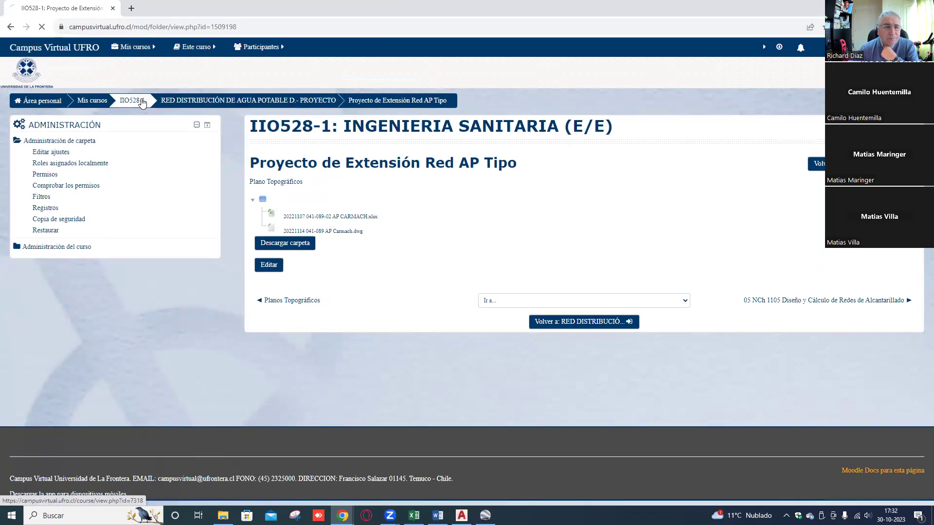
- Examine the course page's assignments, focusing on the deliverables under "RED DISTRIBUCIÓN DE AGUA POTABLE D.- PROYECTO"
scroll(525, 253, "down", 5)
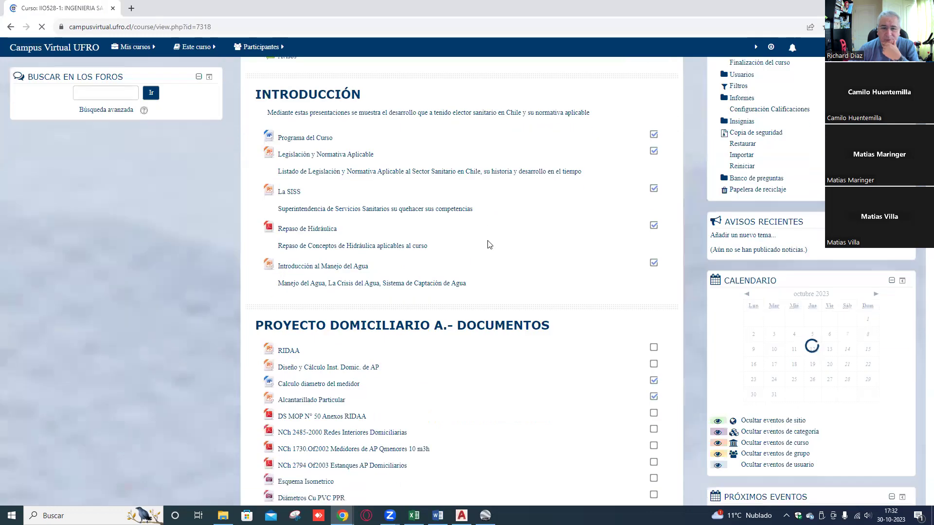
scroll(496, 234, "down", 20)
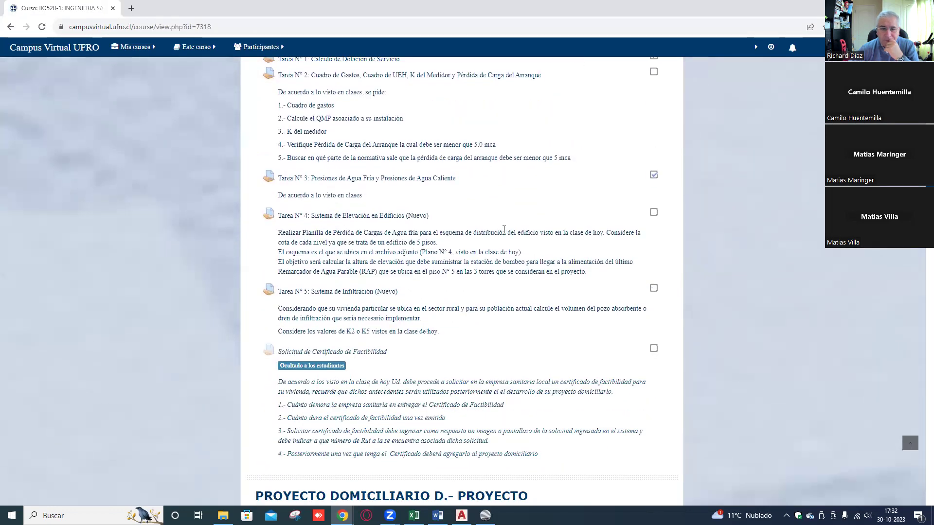
scroll(504, 237, "down", 5)
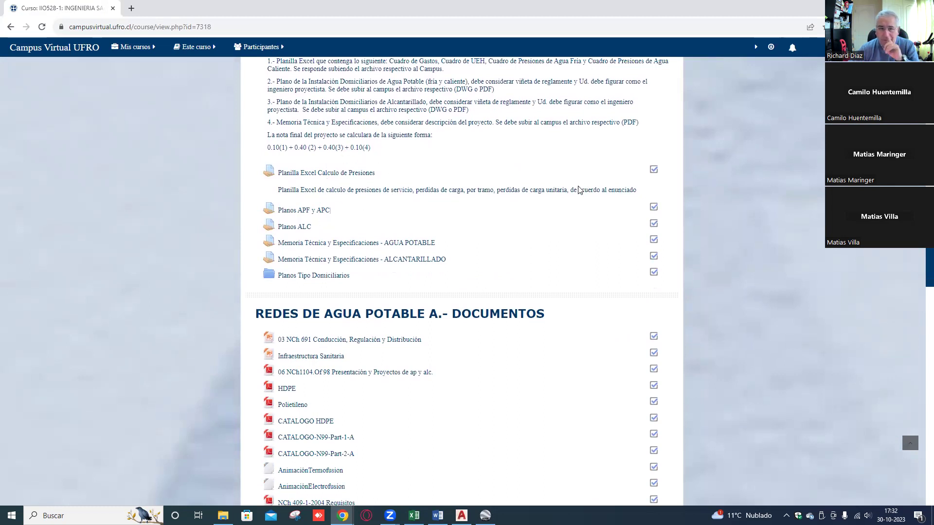
scroll(420, 185, "up", 1)
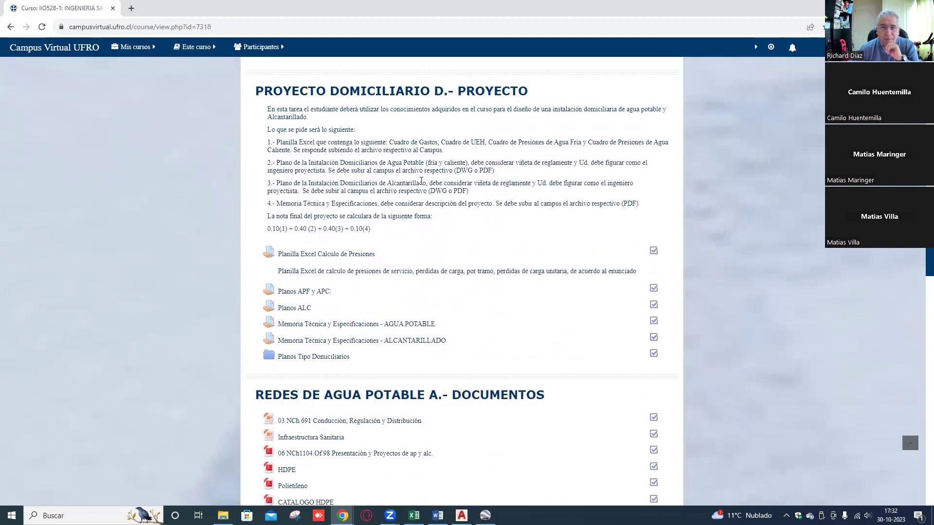
scroll(422, 182, "down", 6)
scroll(427, 174, "down", 6)
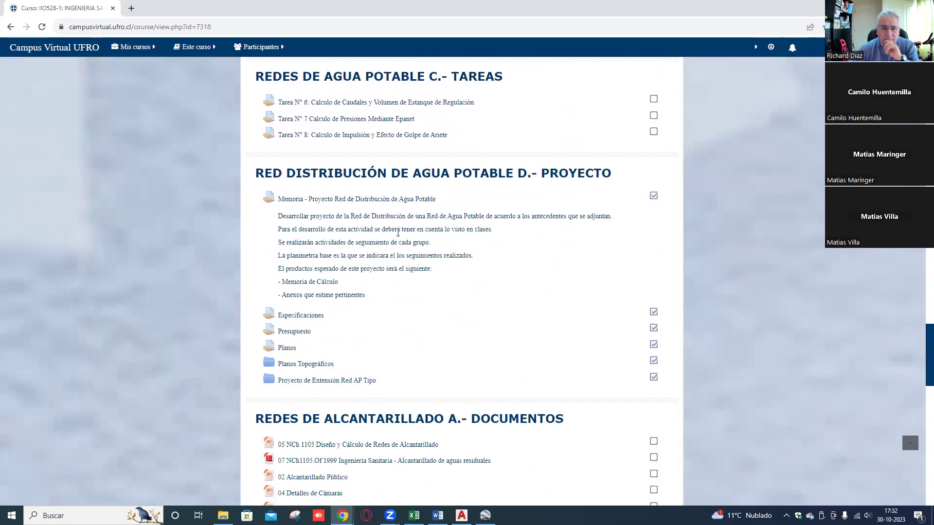
scroll(402, 172, "down", 1)
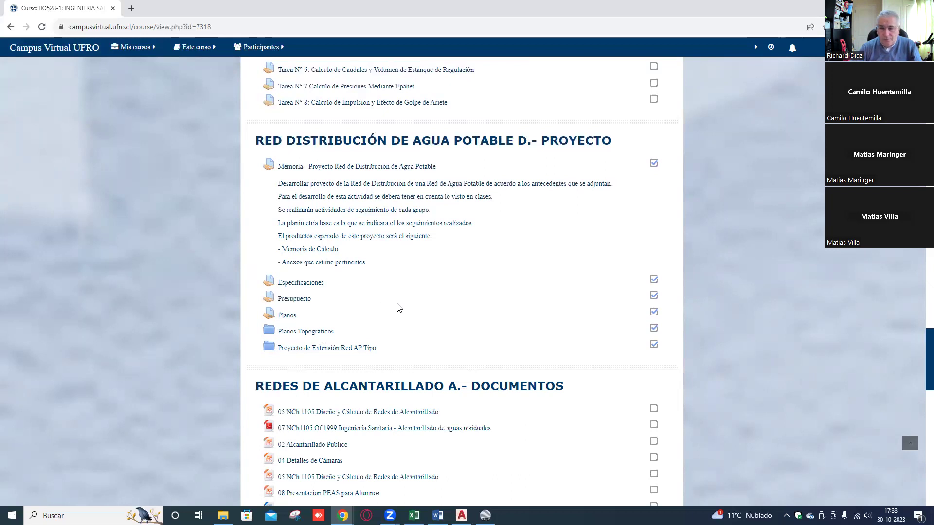
scroll(402, 308, "down", 1)
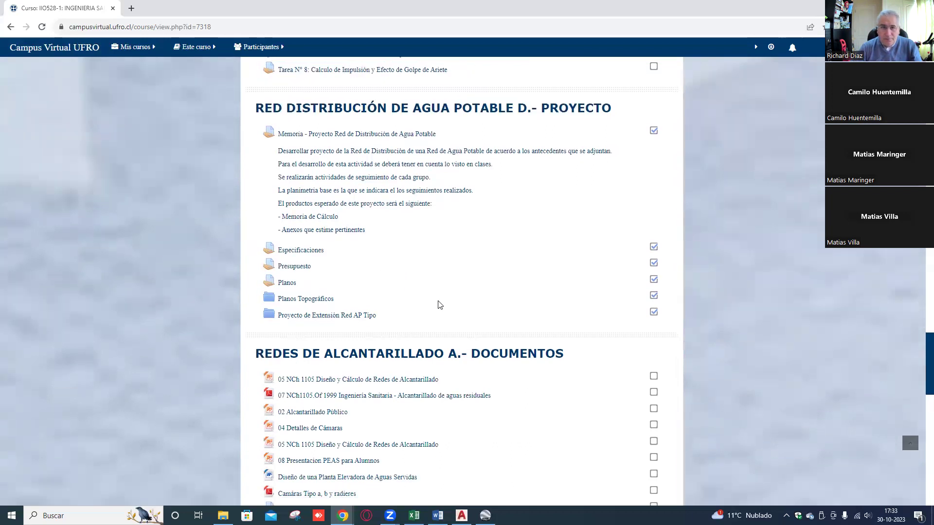
scroll(440, 304, "up", 3)
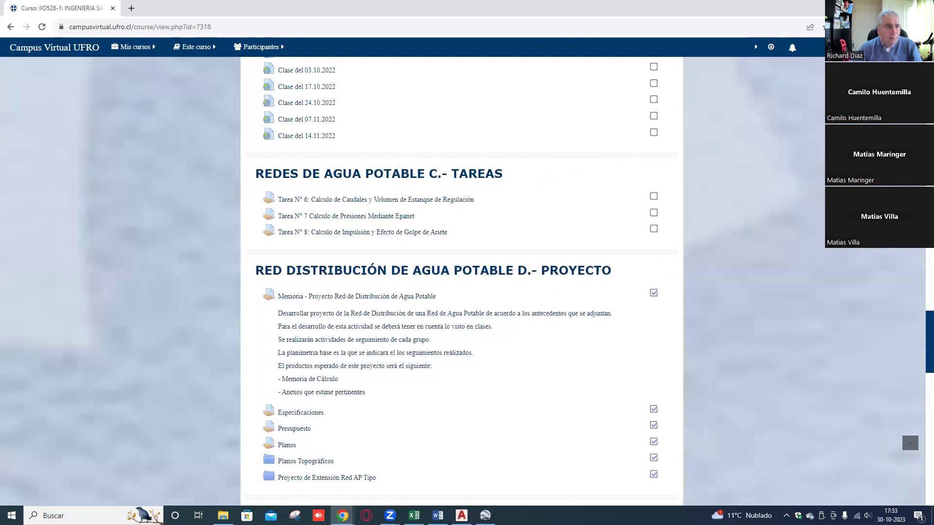
- Open the Universidad de La Frontera intranet in a new browser tab
left_click(132, 8)
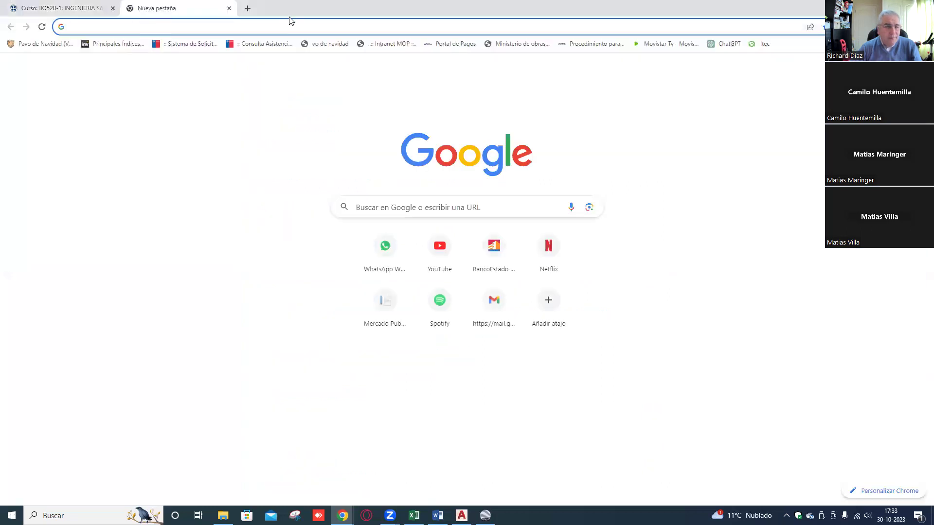
type("intra")
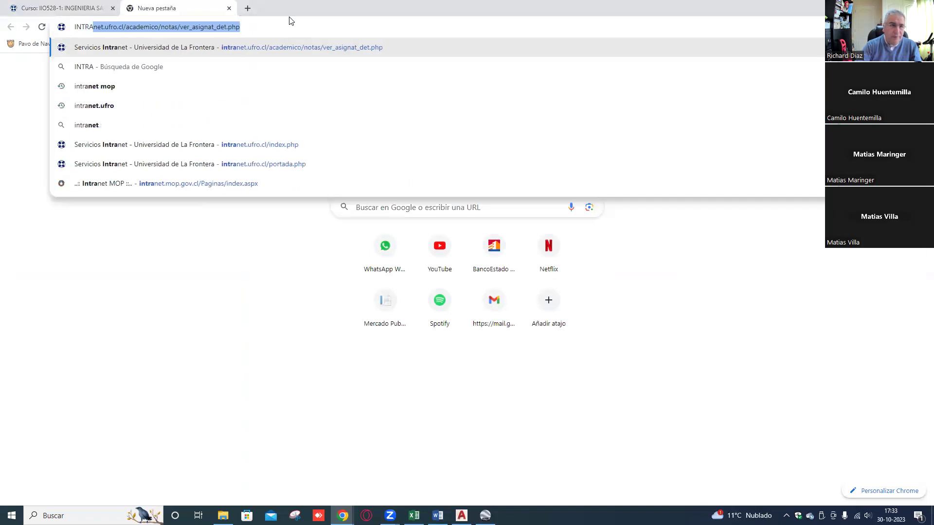
key("Return")
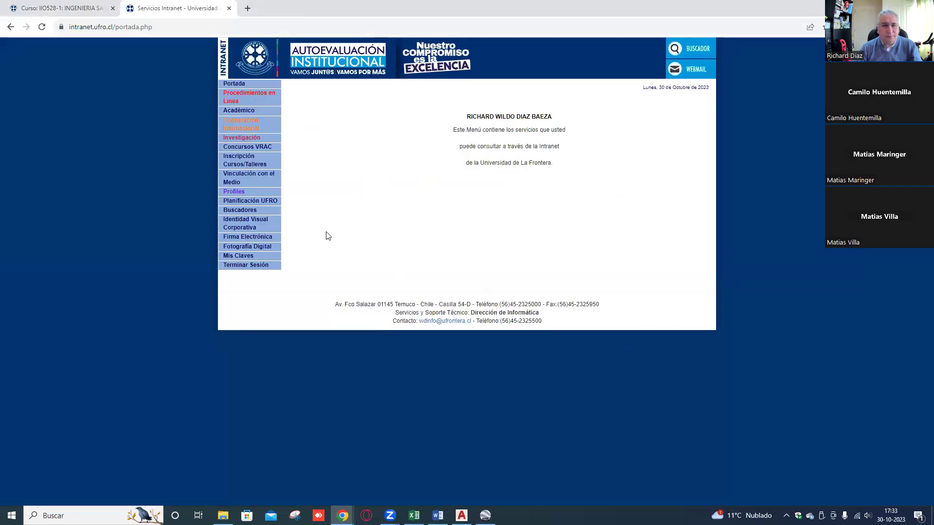
- Open the partial grades of IIO528 Ingeniería Sanitaria for 2023 semester 2 and review its list of entered evaluations
left_click(243, 113)
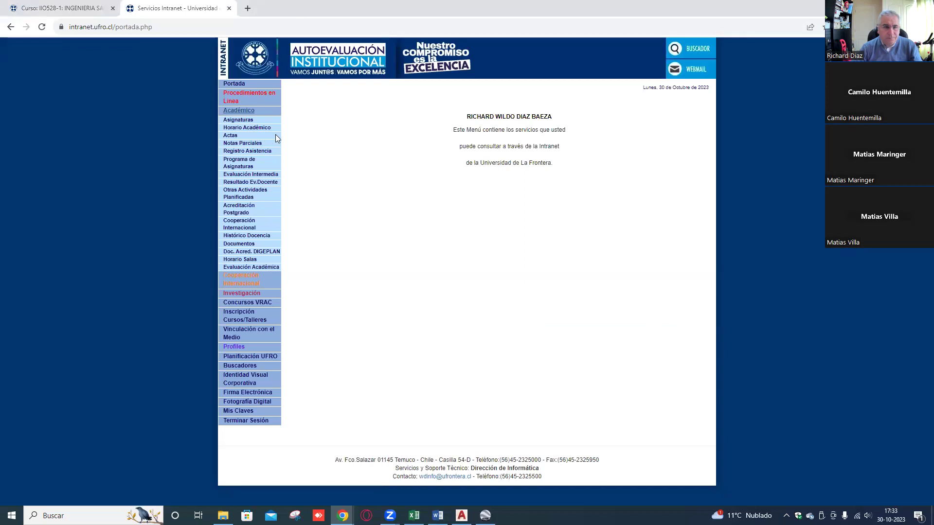
left_click(247, 144)
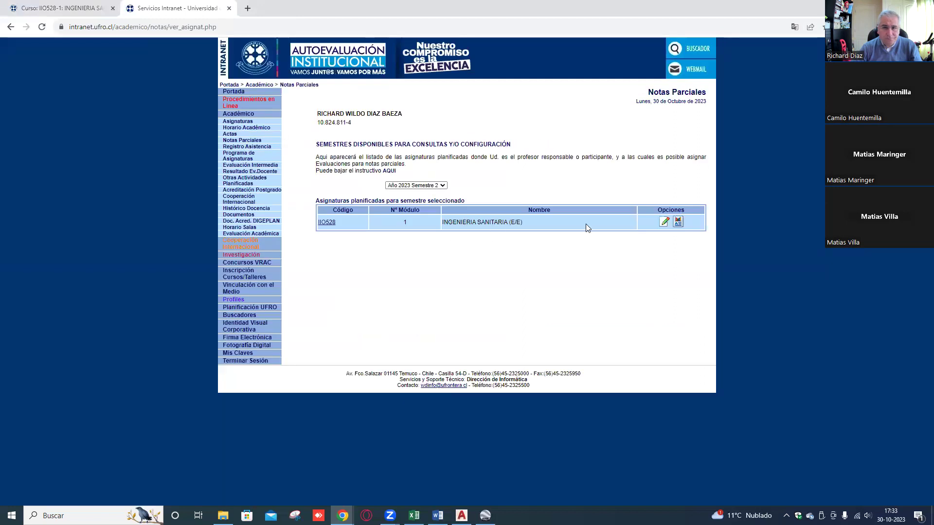
left_click(664, 222)
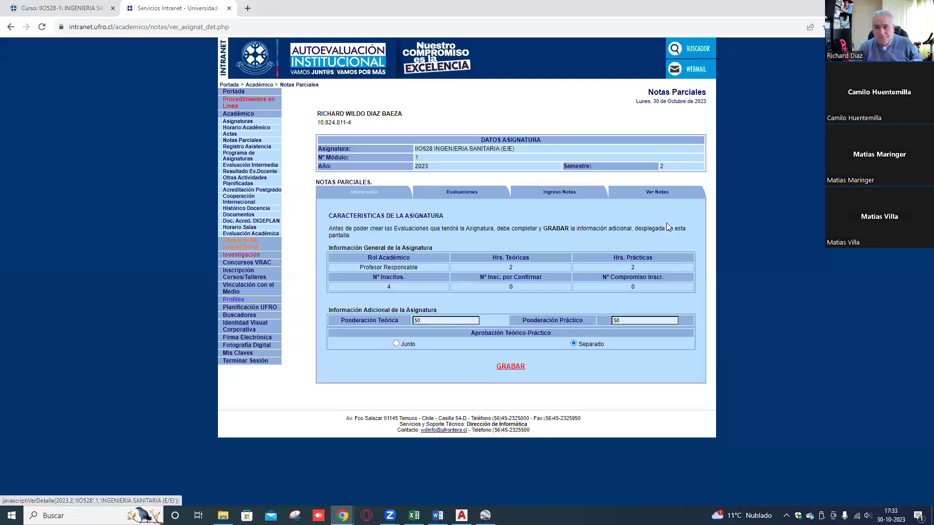
left_click(462, 193)
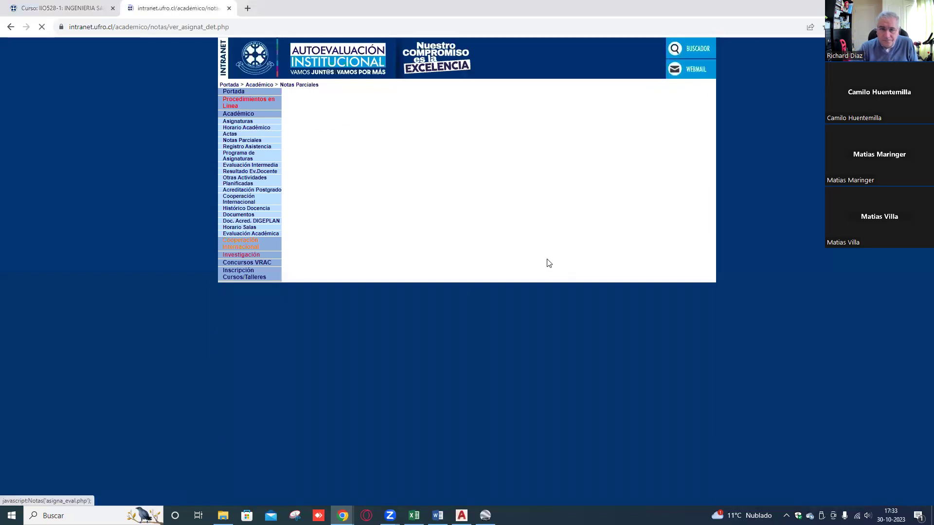
scroll(565, 310, "down", 4)
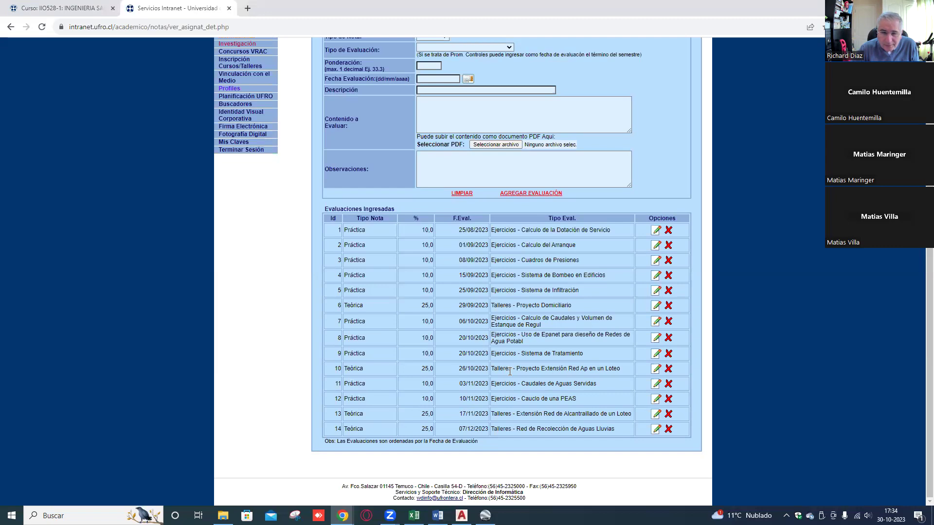
- Return to the Campus Virtual course page and check the submission summary and due date of the "Memoria - Proyecto Red de Distribución de Agua Potable" assignment
left_click(68, 8)
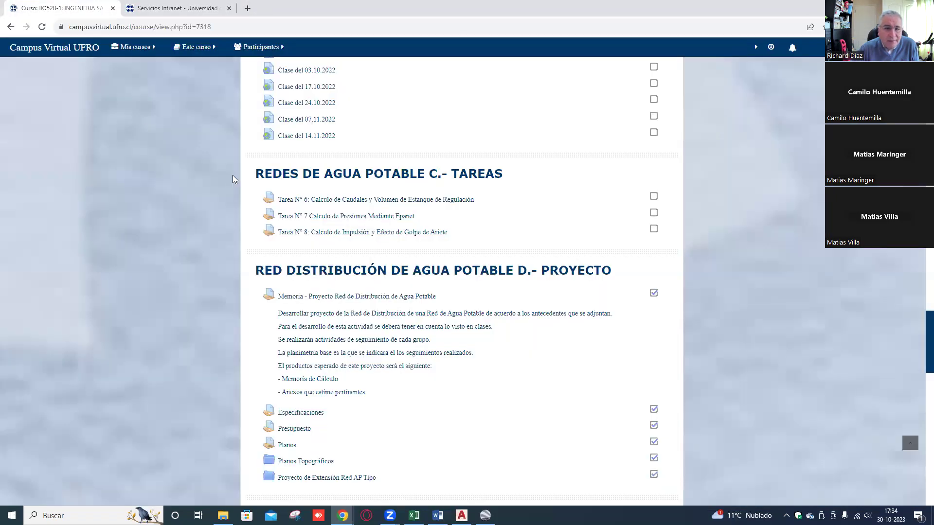
scroll(340, 340, "down", 3)
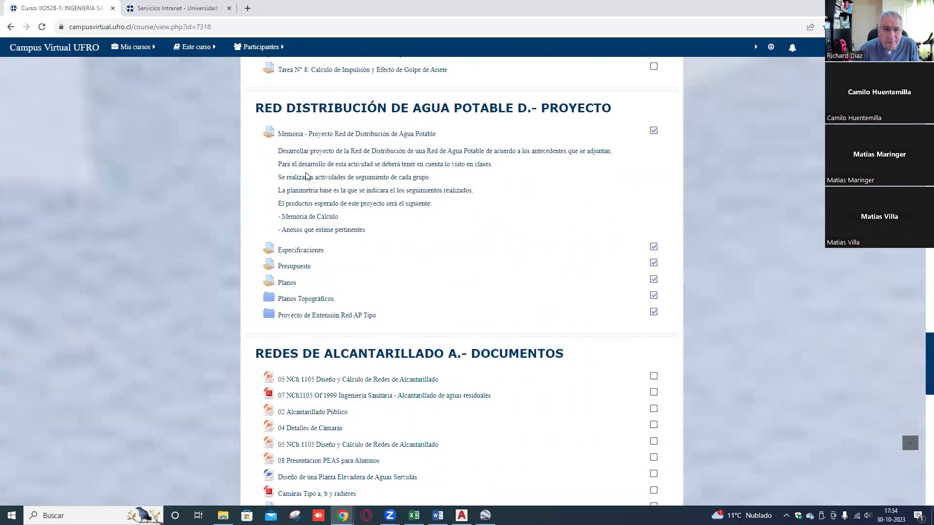
left_click(290, 135)
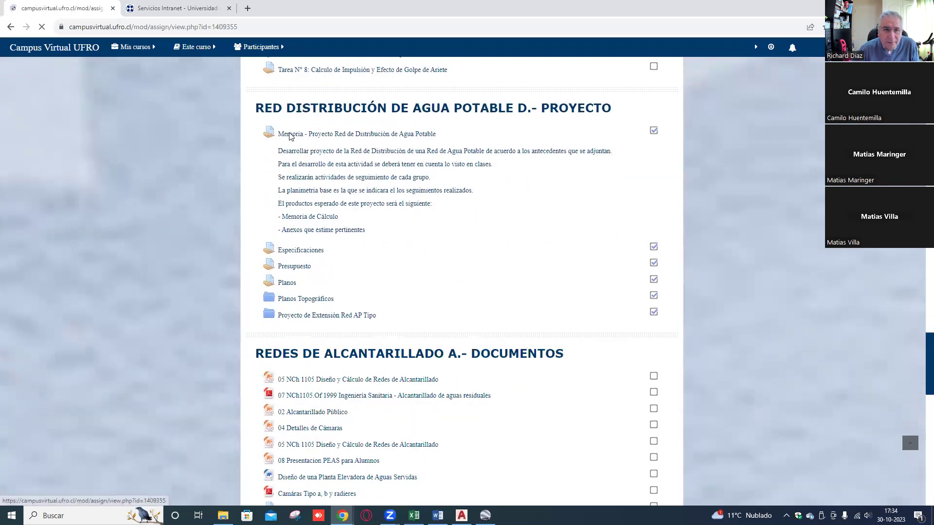
scroll(429, 336, "down", 2)
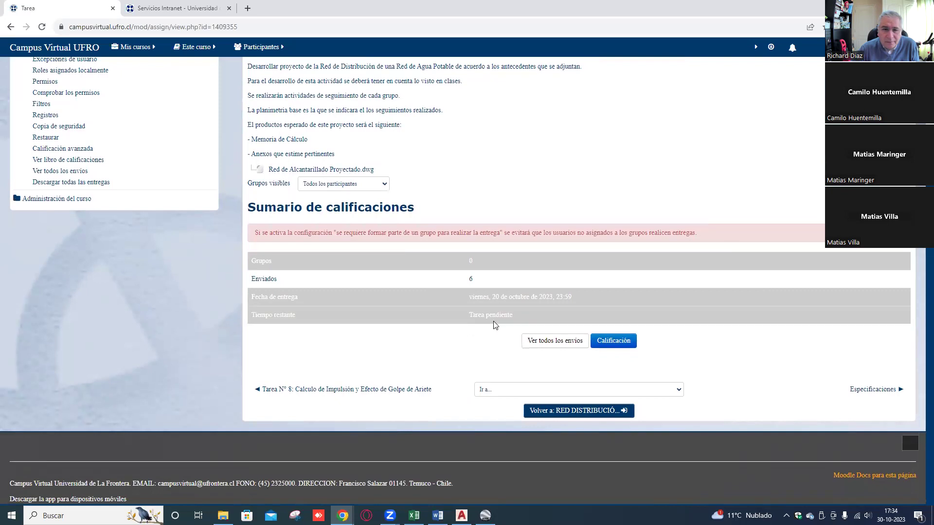
scroll(485, 320, "up", 2)
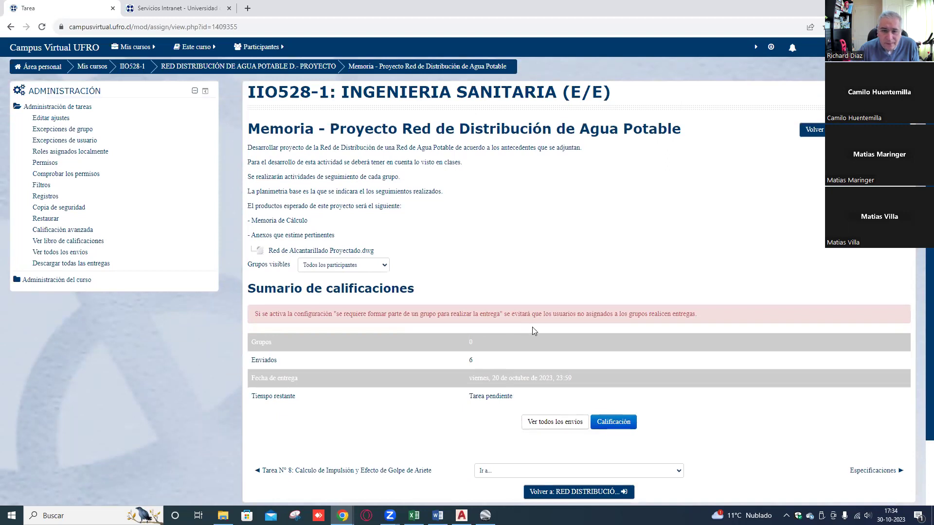
scroll(534, 326, "down", 1)
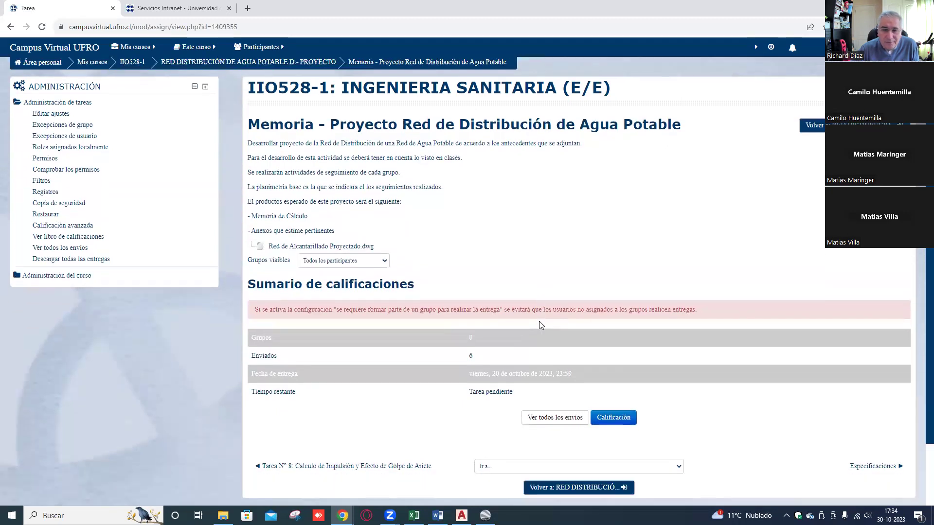
scroll(539, 325, "down", 1)
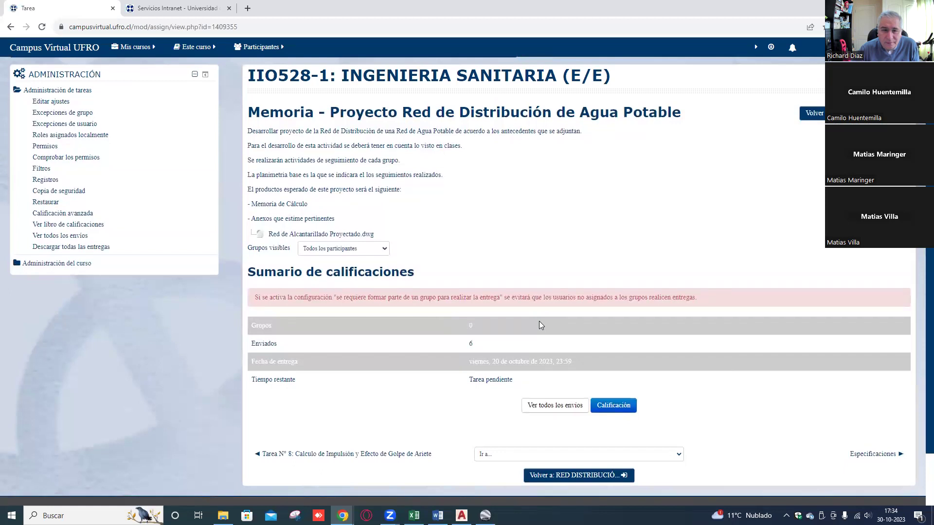
scroll(539, 325, "down", 1)
scroll(101, 76, "up", 2)
key("alt+Left")
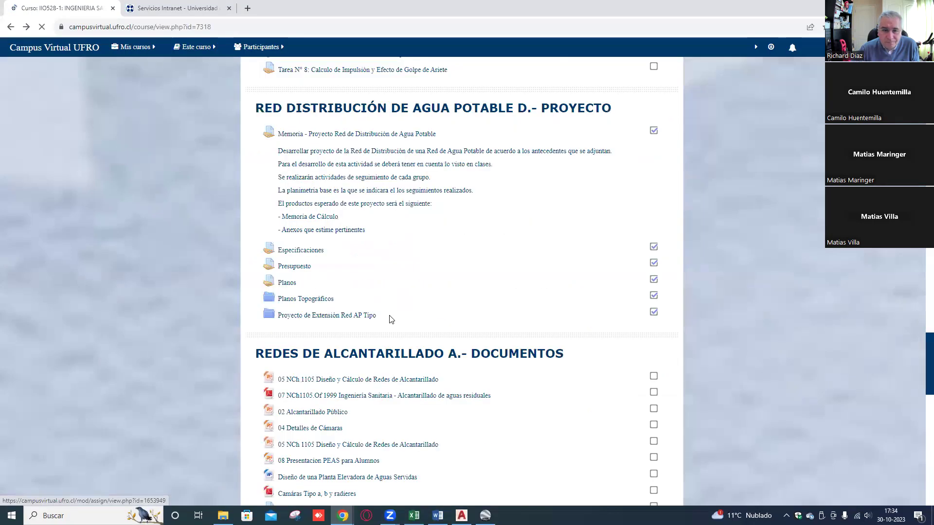
- Check the grading summaries and due dates of the Planos, Presupuesto and Especificaciones assignments, returning to the course page
scroll(391, 316, "down", 1)
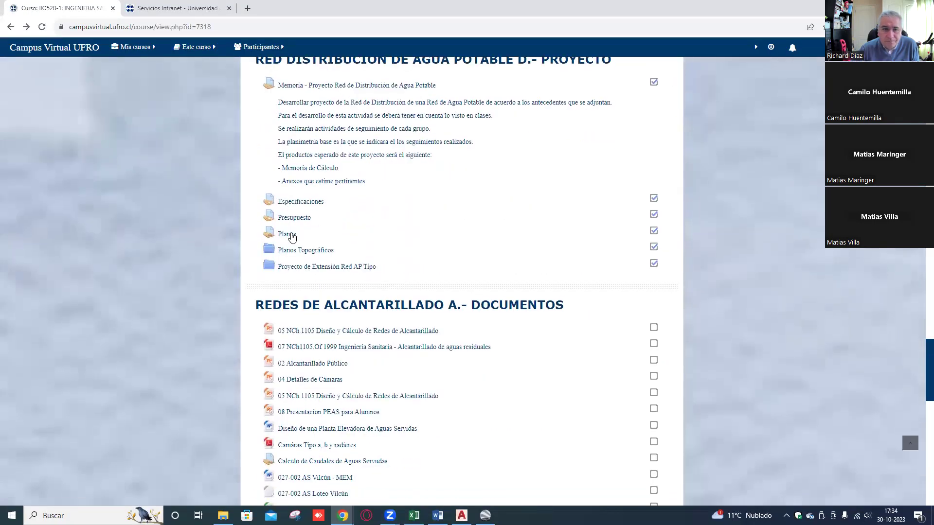
left_click(291, 235)
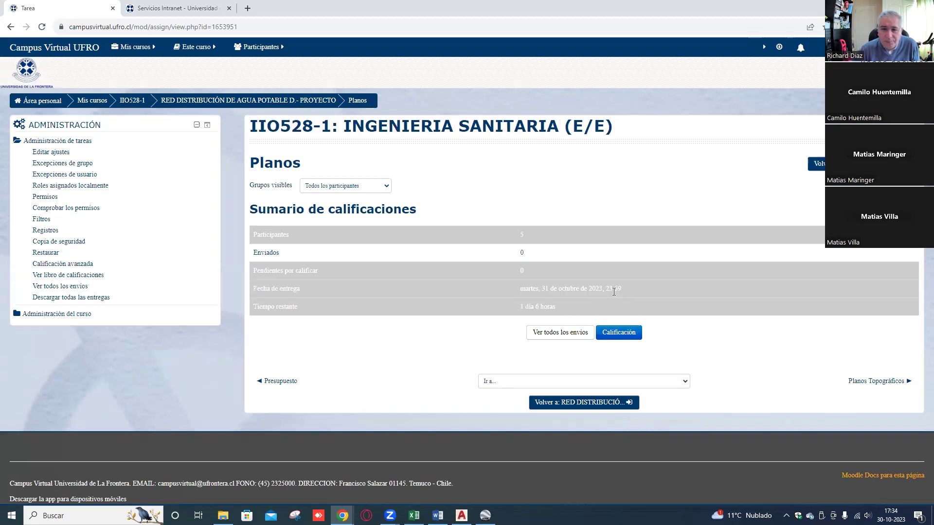
left_click(11, 27)
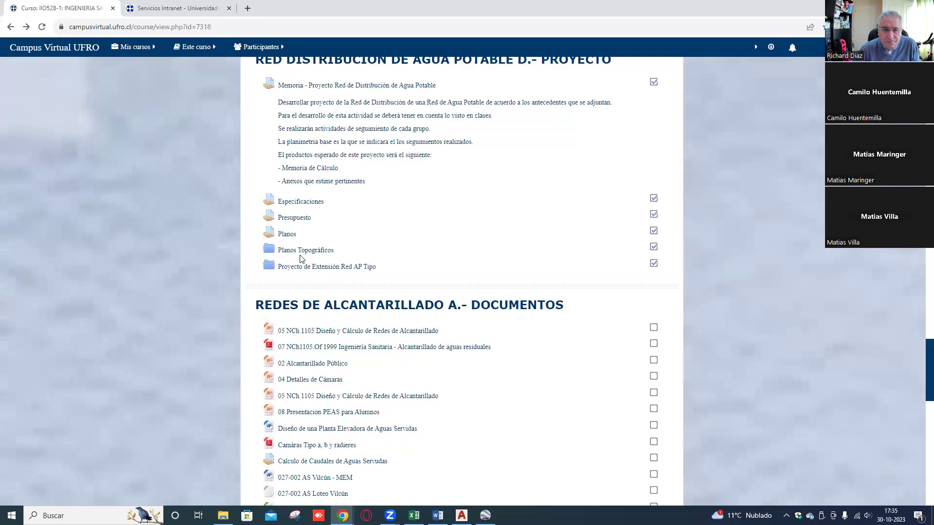
left_click(291, 218)
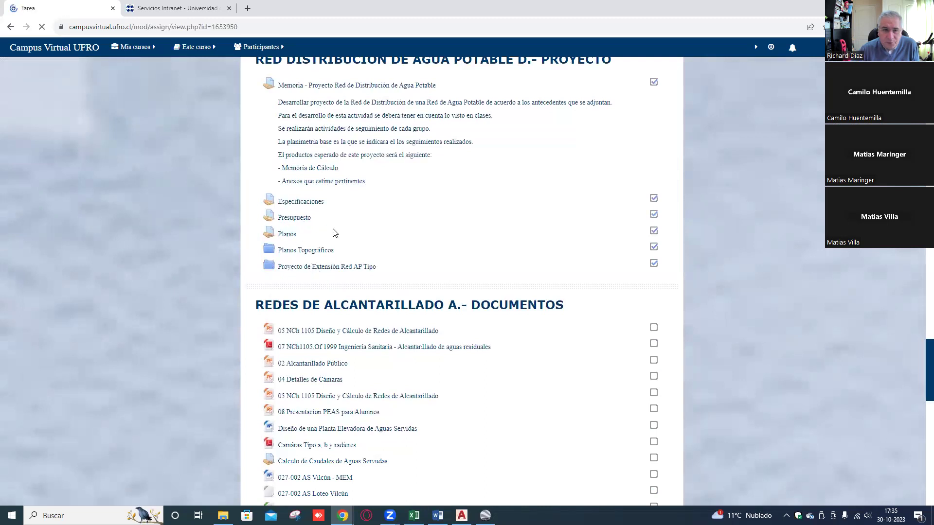
left_click(11, 26)
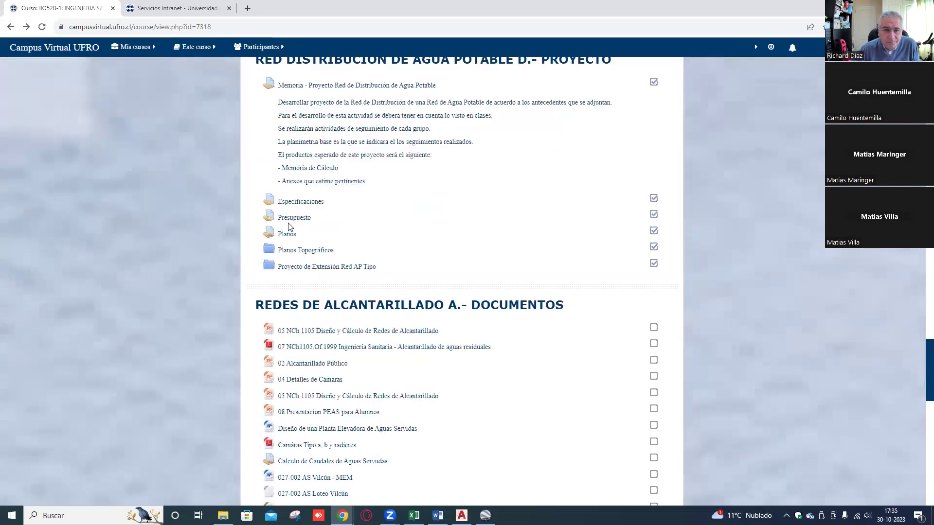
left_click(289, 202)
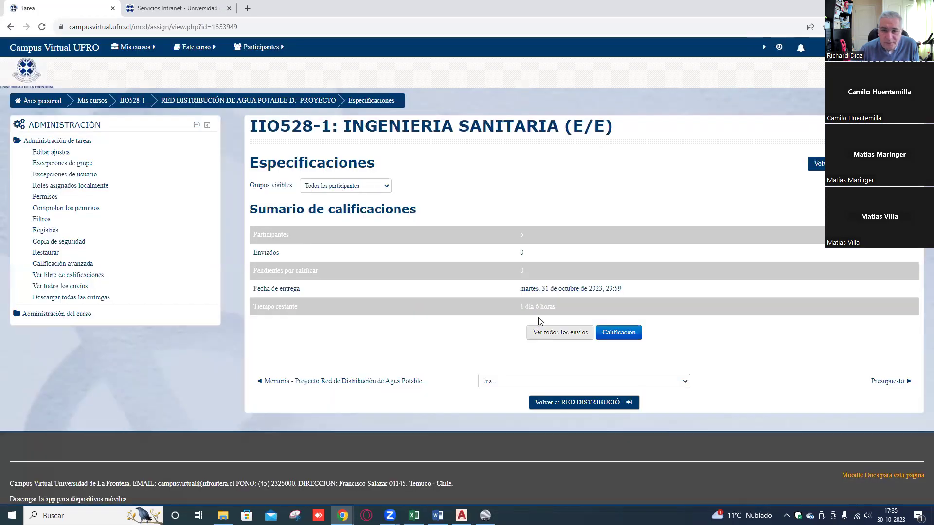
left_click(11, 27)
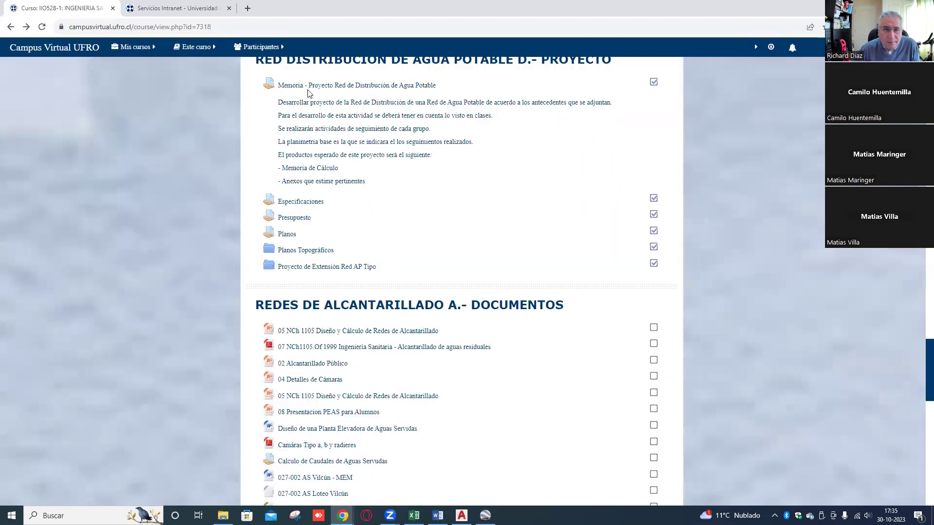
- Turn on editing for the IIO528-1 course page
scroll(699, 146, "up", 1)
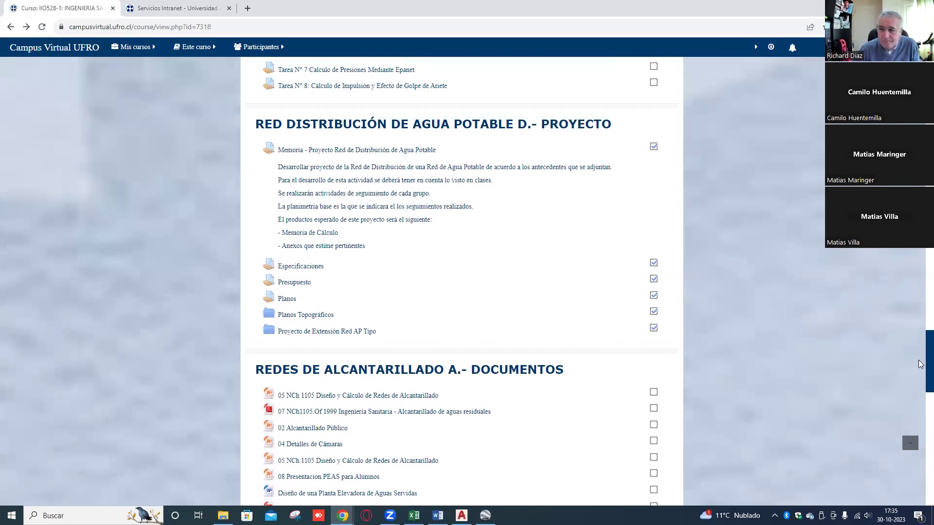
left_click(910, 442)
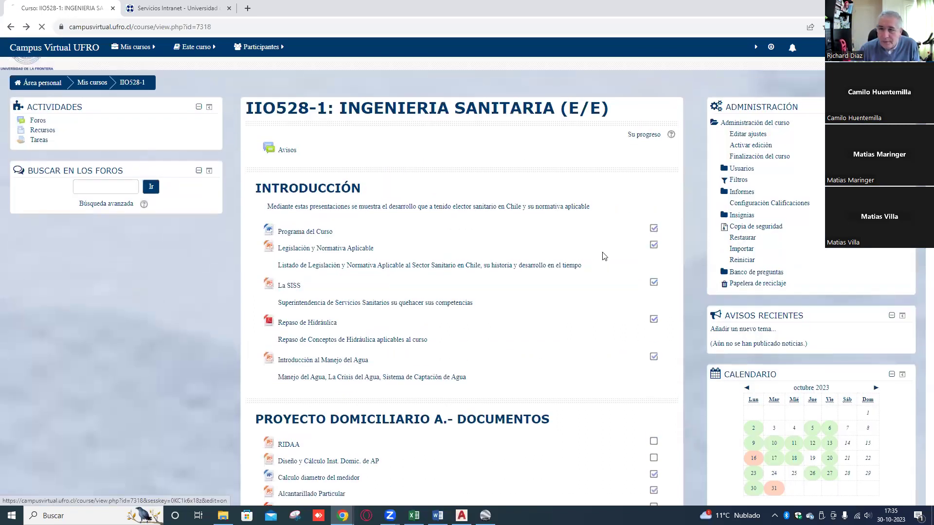
scroll(487, 279, "down", 5)
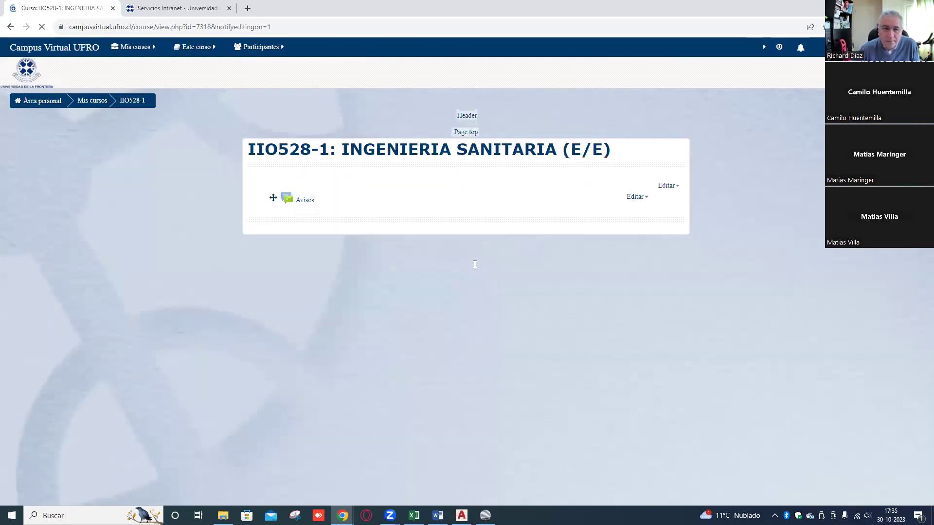
- Open the settings of the "Memoria - Proyecto Red de Distribución de Agua Potable" assignment in the potable water project section
scroll(474, 272, "down", 6)
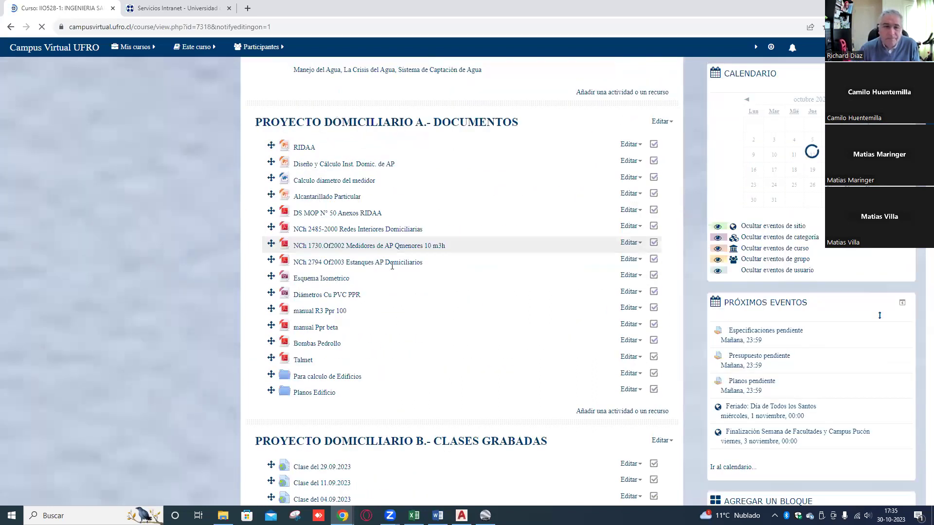
scroll(394, 273, "down", 8)
scroll(400, 277, "down", 7)
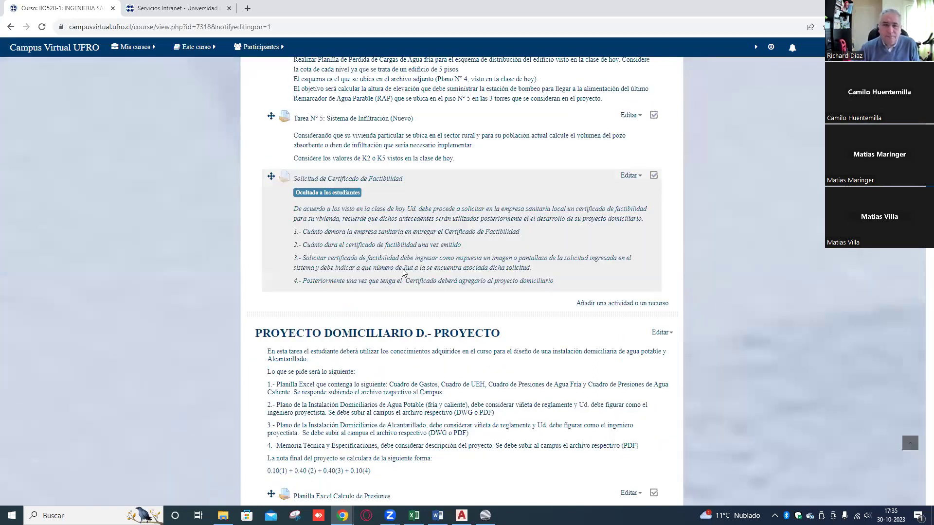
scroll(404, 274, "down", 5)
scroll(406, 271, "down", 10)
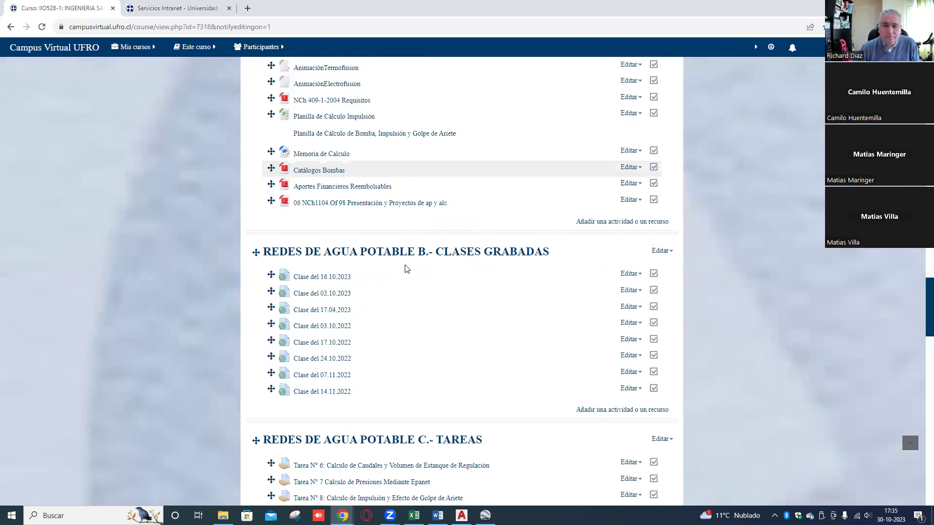
scroll(408, 268, "down", 2)
scroll(408, 267, "down", 5)
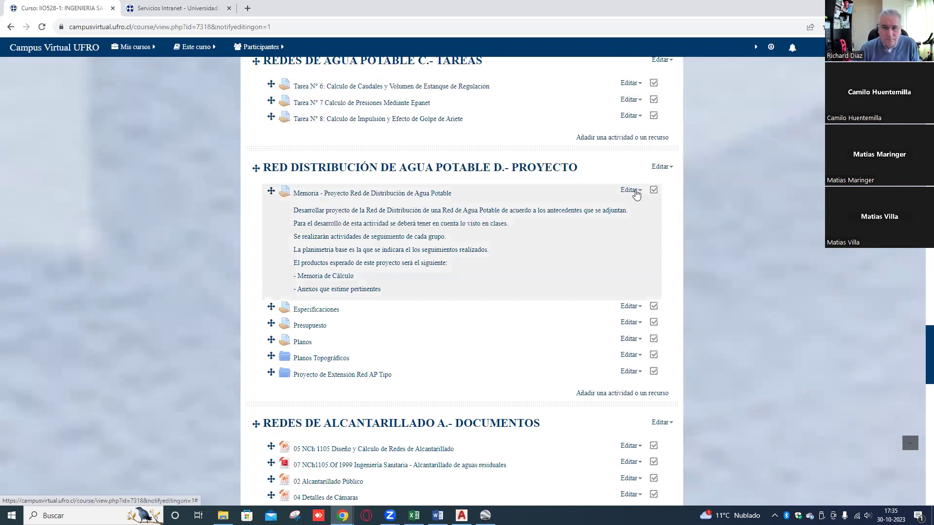
left_click(636, 193)
left_click(614, 207)
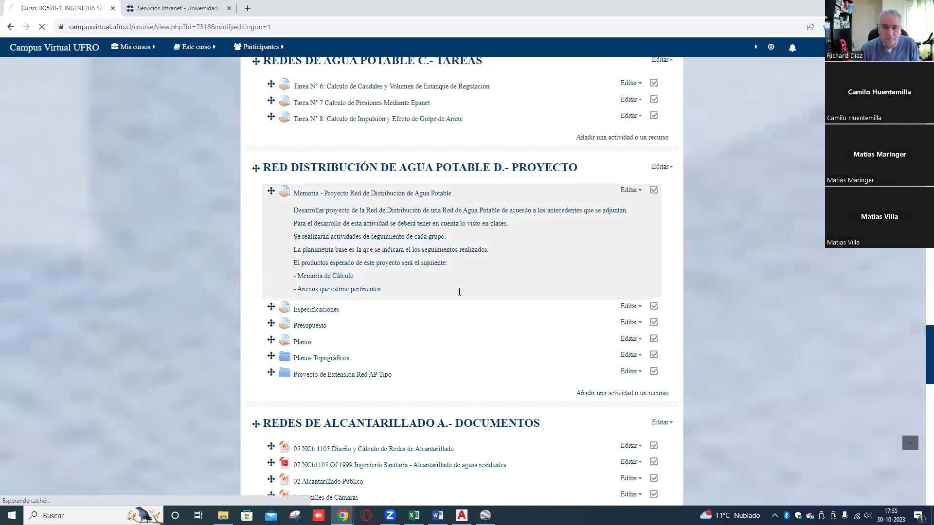
- Set the day of the Memoria assignment's "Fecha de entrega" to 31 in its availability settings
scroll(469, 298, "down", 5)
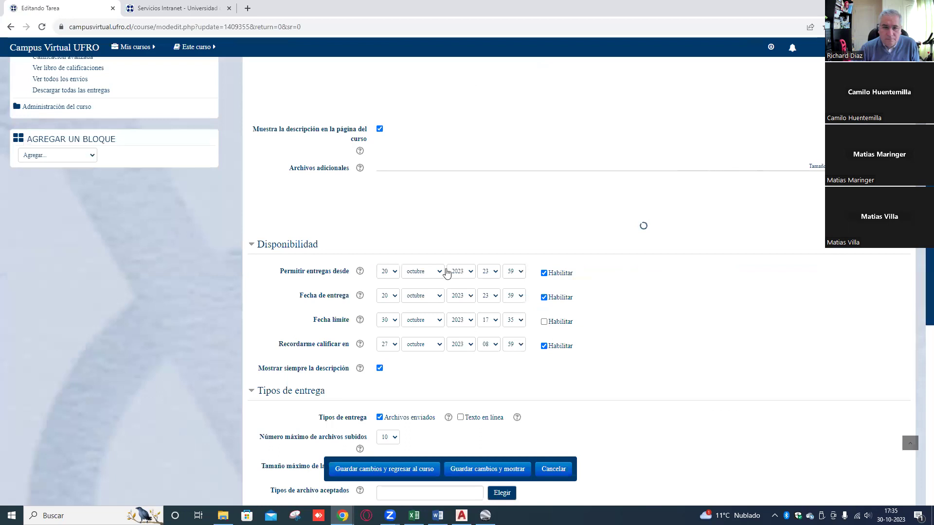
left_click(396, 296)
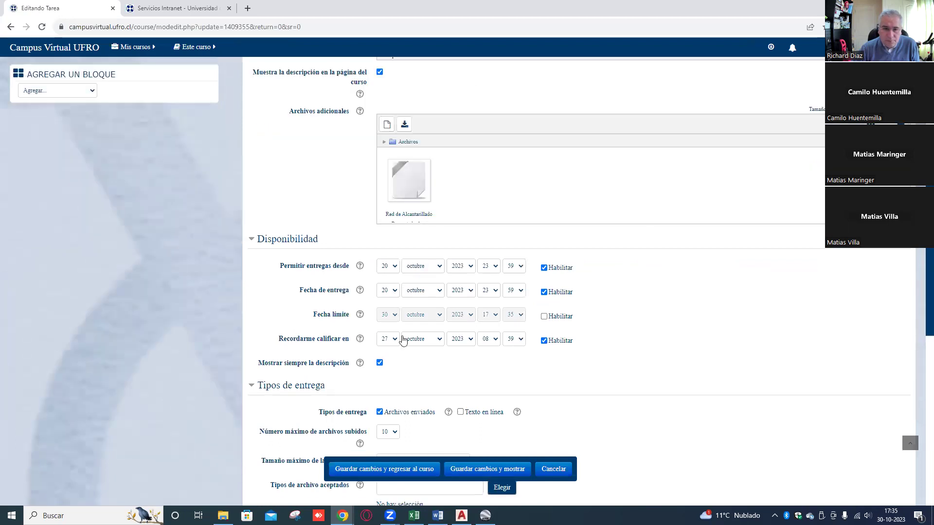
scroll(394, 414, "down", 3)
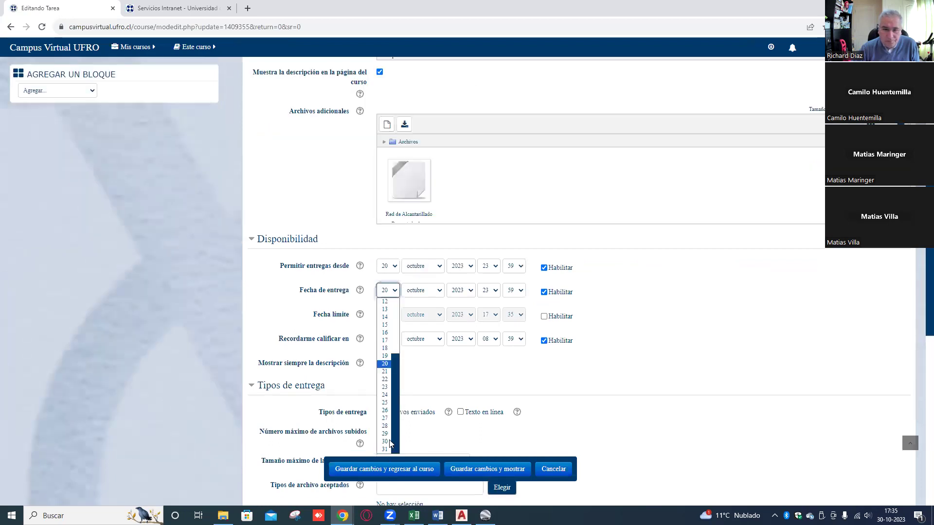
left_click(385, 449)
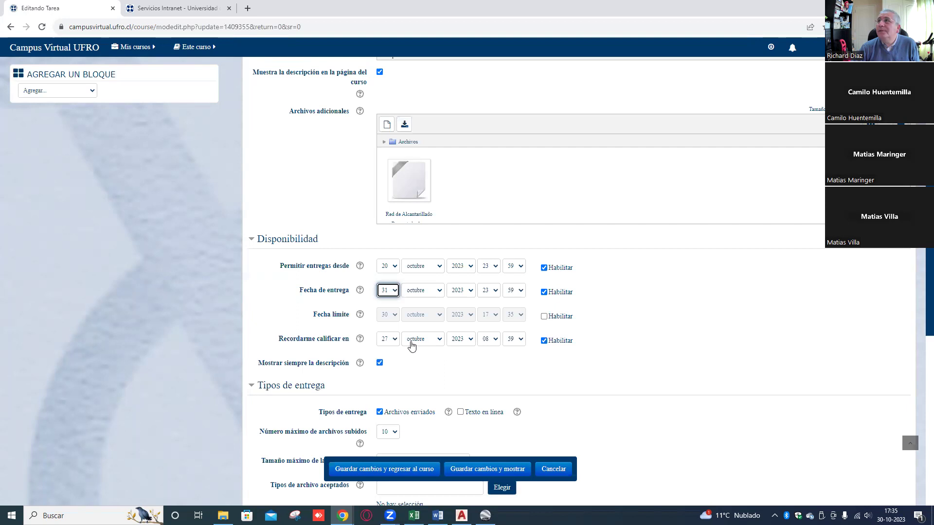
- Set the "Recordarme calificar en" date to 7 noviembre, save the assignment and return to the course
left_click(393, 342)
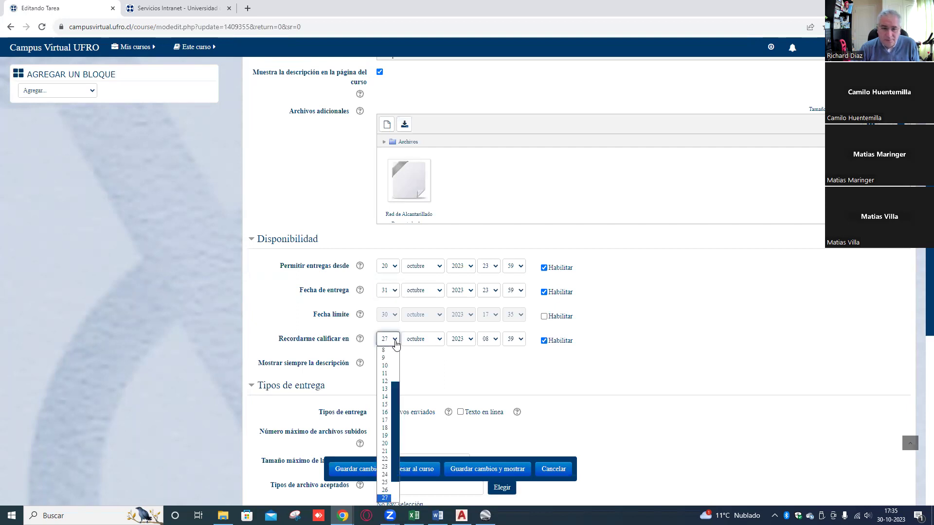
left_click_drag(396, 389, 395, 384)
left_click(385, 350)
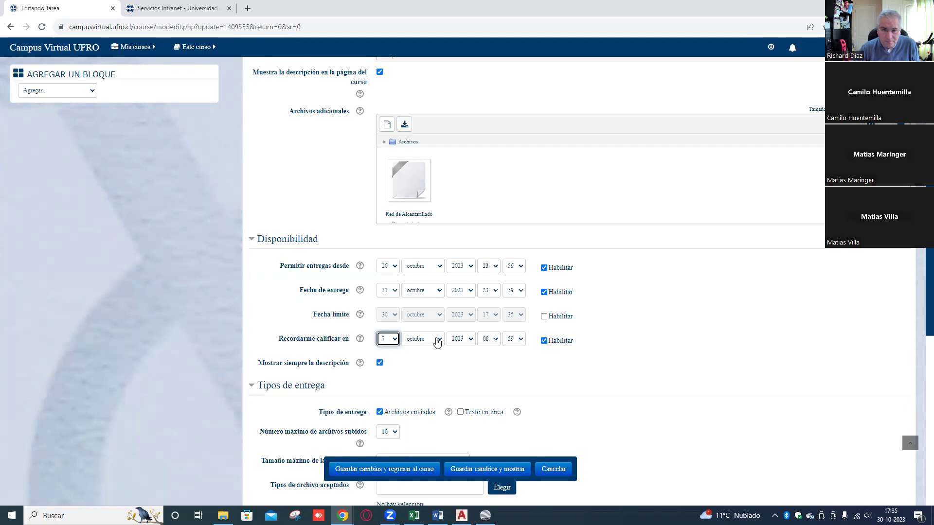
left_click(437, 342)
left_click(423, 429)
left_click(542, 381)
left_click(389, 470)
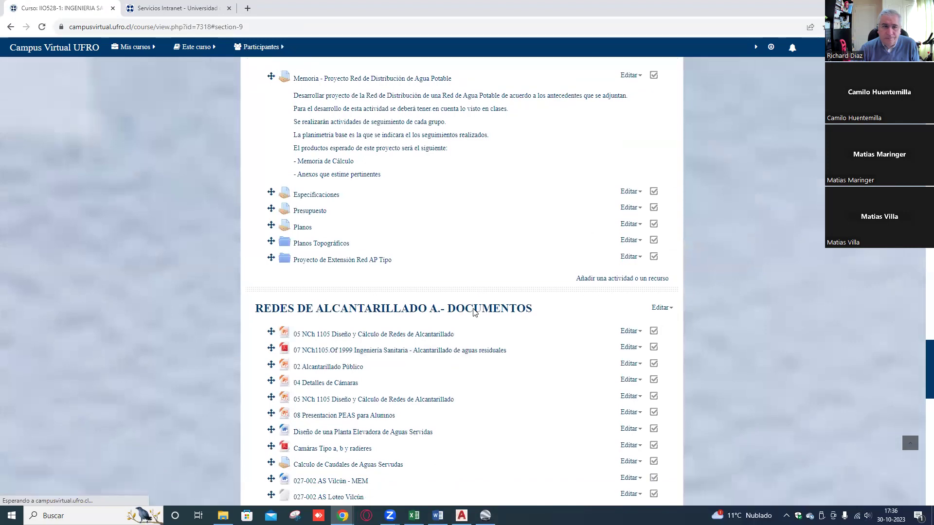
- Check the potable water project section against the evaluations entered on the university intranet, and return to the course page
scroll(448, 269, "up", 3)
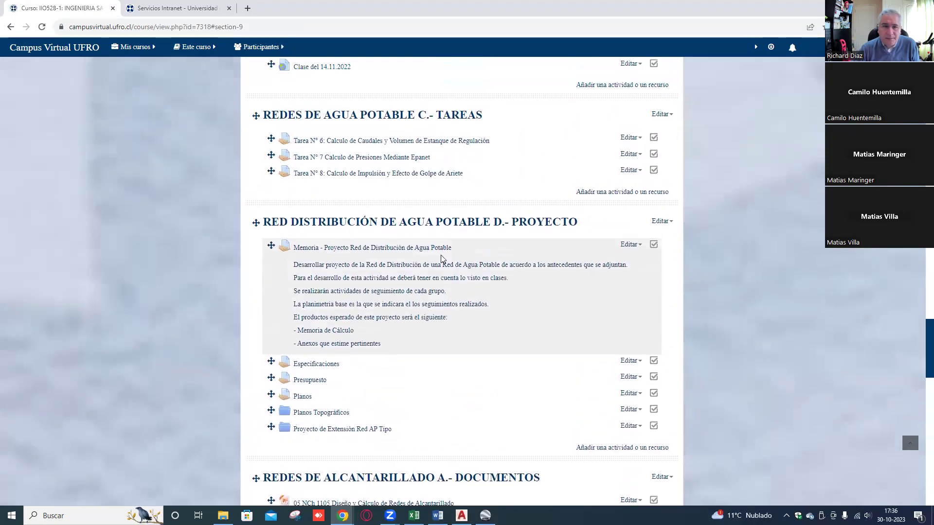
scroll(441, 258, "up", 1)
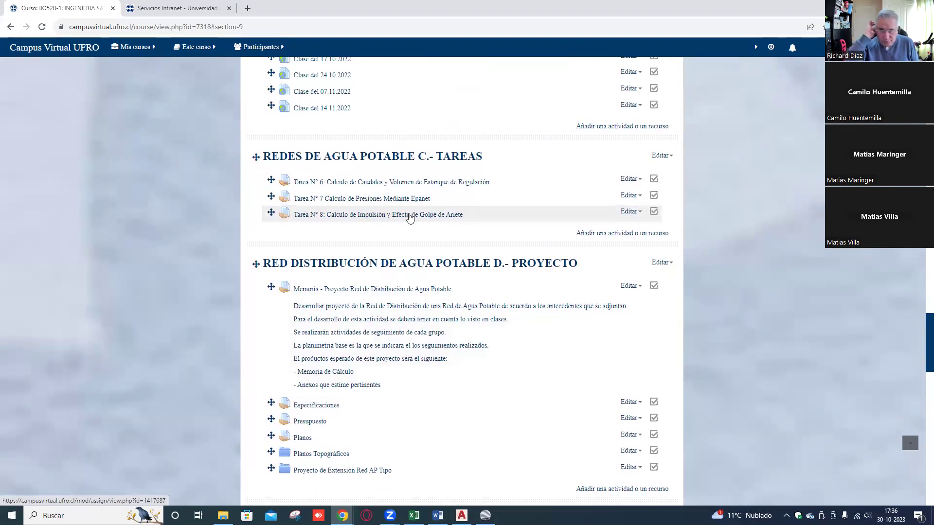
left_click(180, 12)
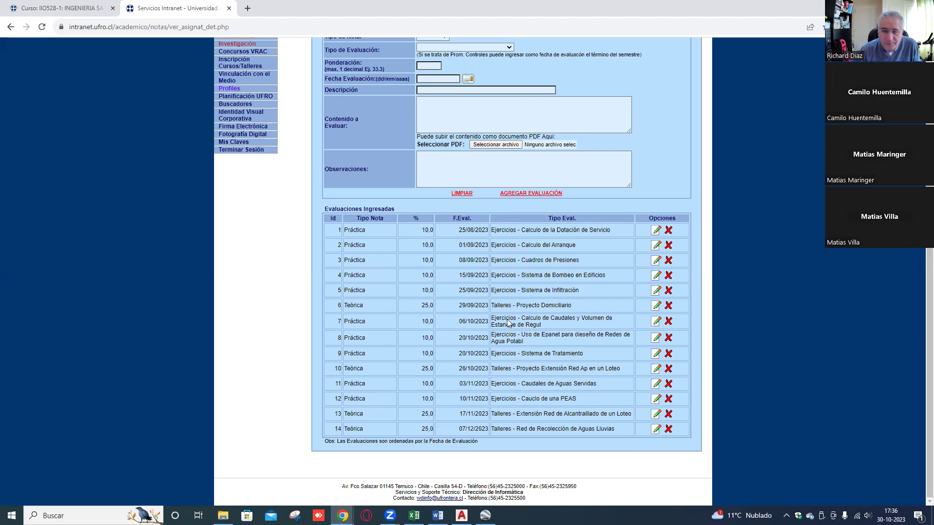
left_click(67, 8)
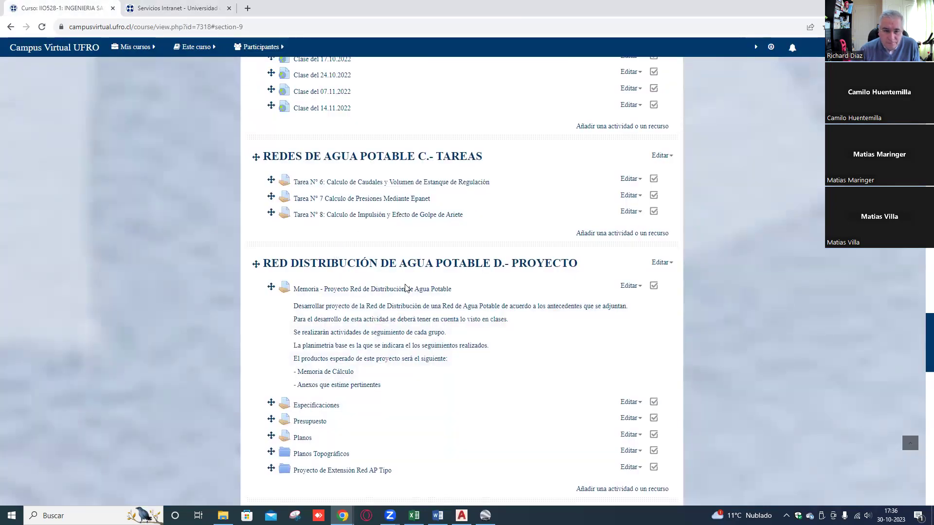
- Review the course's sewer documents and the potable water documents, recorded classes, tasks and project sections
scroll(412, 292, "down", 6)
scroll(454, 294, "down", 5)
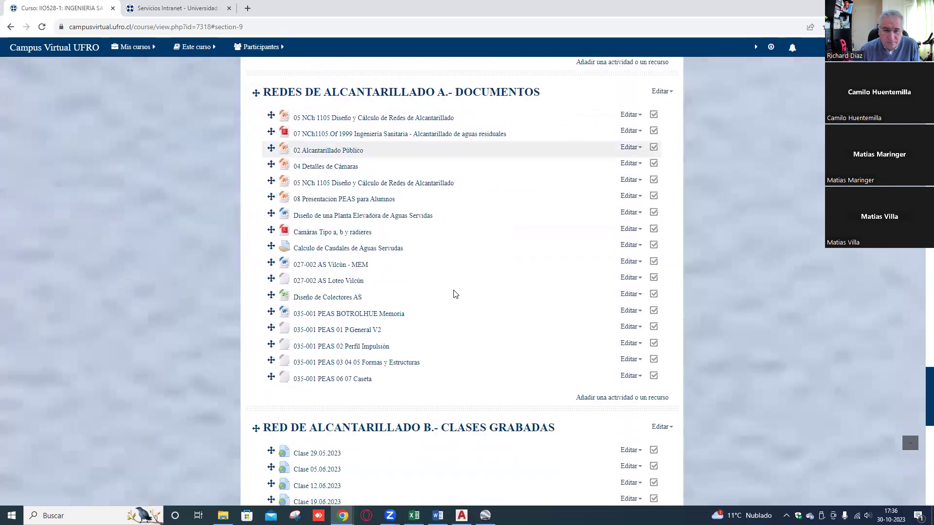
scroll(454, 294, "up", 5)
scroll(454, 290, "up", 5)
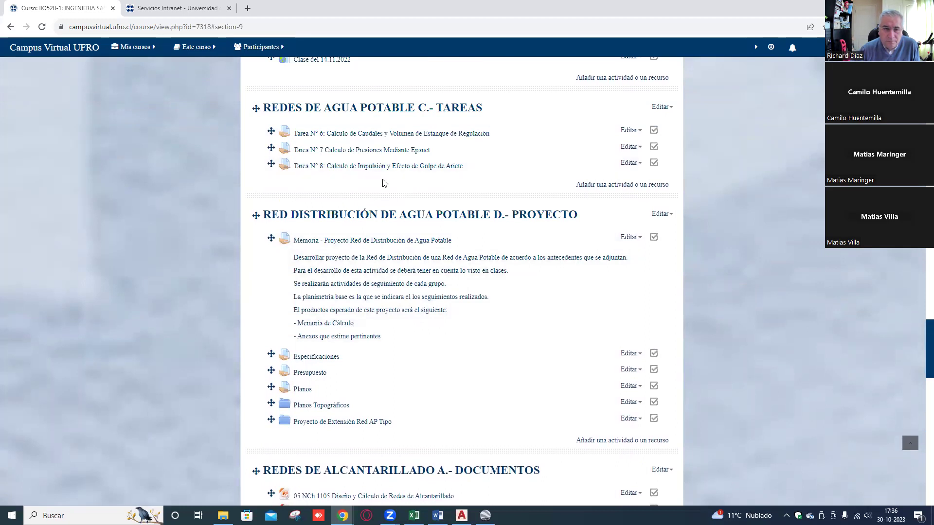
scroll(395, 187, "down", 2)
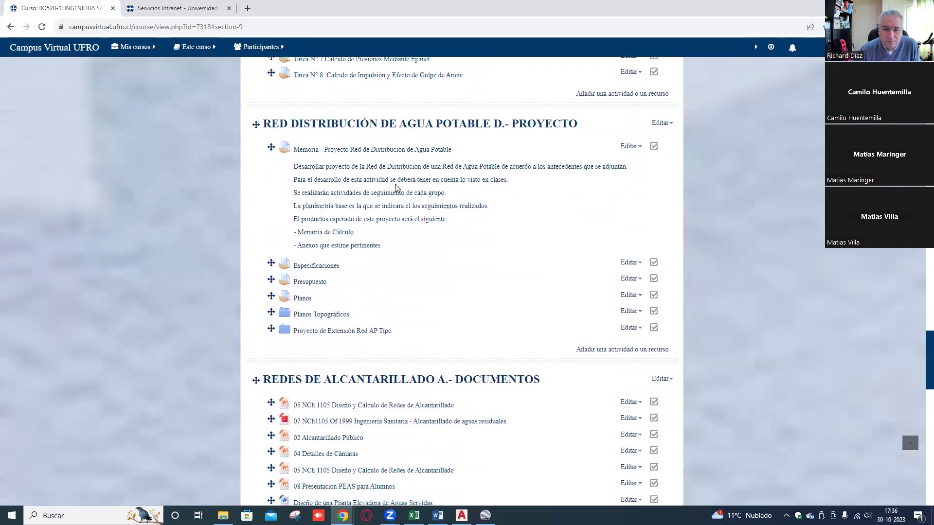
scroll(396, 187, "down", 2)
scroll(397, 182, "up", 4)
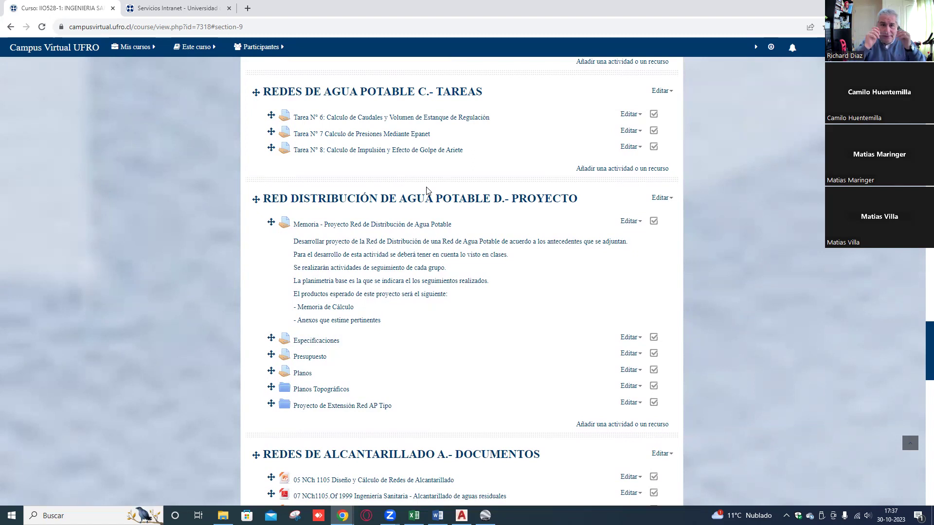
scroll(403, 202, "up", 5)
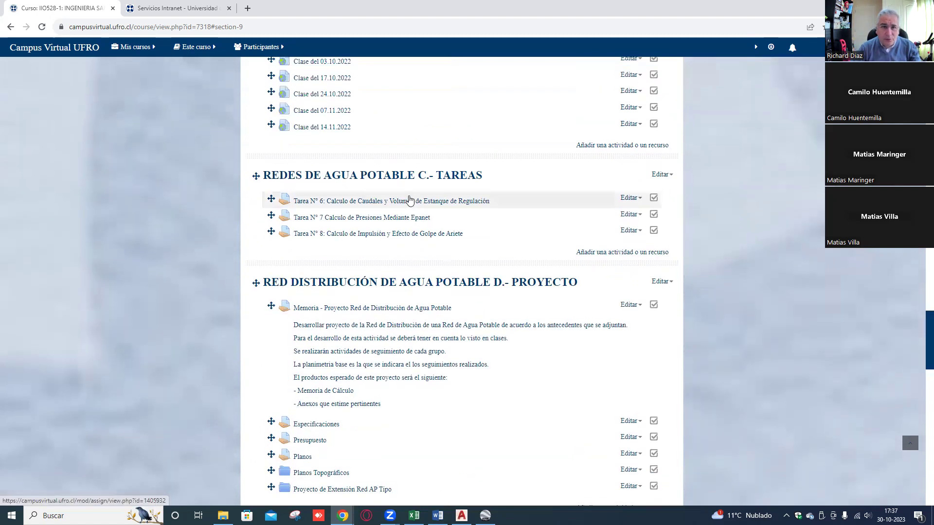
scroll(402, 200, "up", 8)
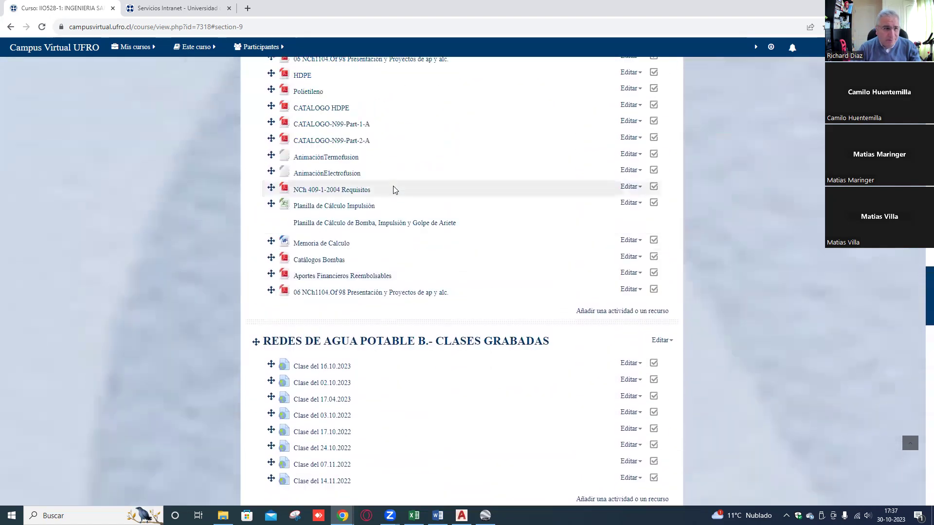
scroll(392, 178, "down", 12)
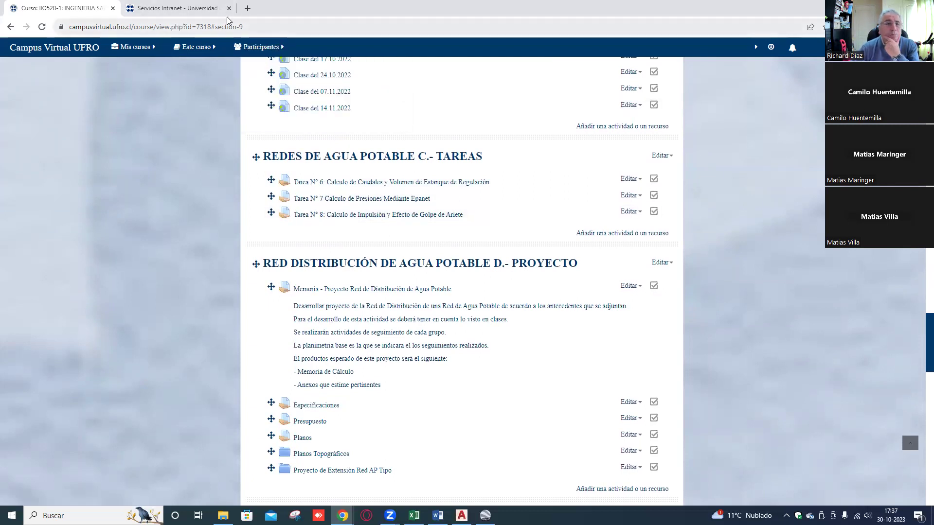
- Examine the requirements and deliverables of the "PROYECTO DOMICILIARIO D.- PROYECTO" section
scroll(389, 155, "up", 4)
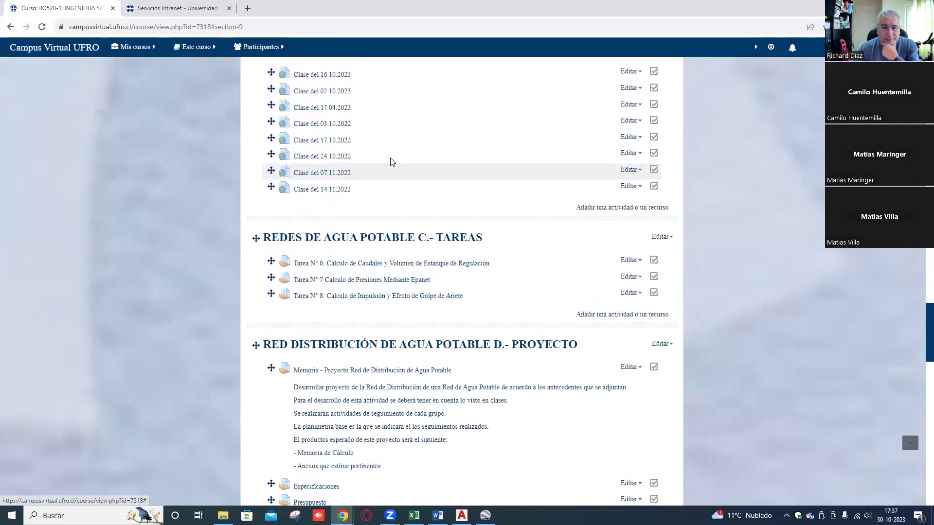
scroll(391, 145, "up", 7)
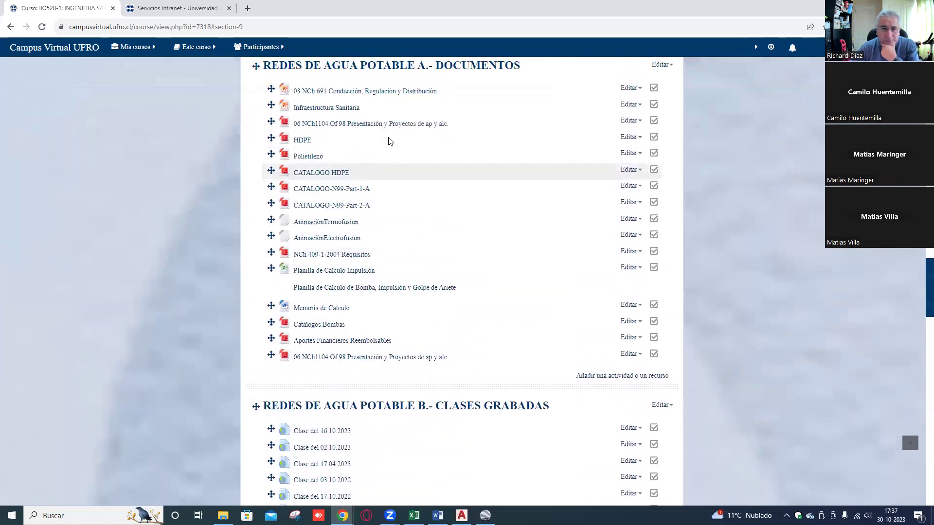
scroll(389, 141, "up", 3)
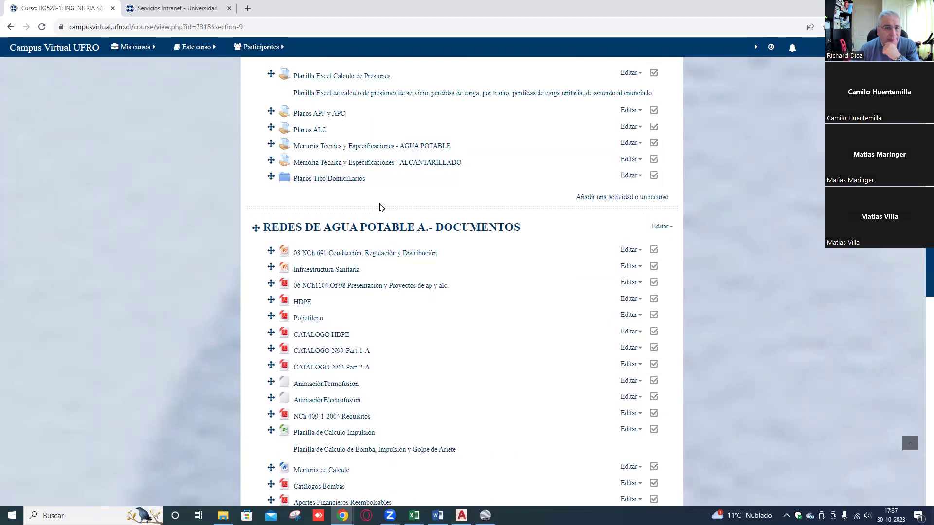
scroll(374, 204, "up", 1)
scroll(381, 205, "down", 2)
scroll(384, 205, "up", 6)
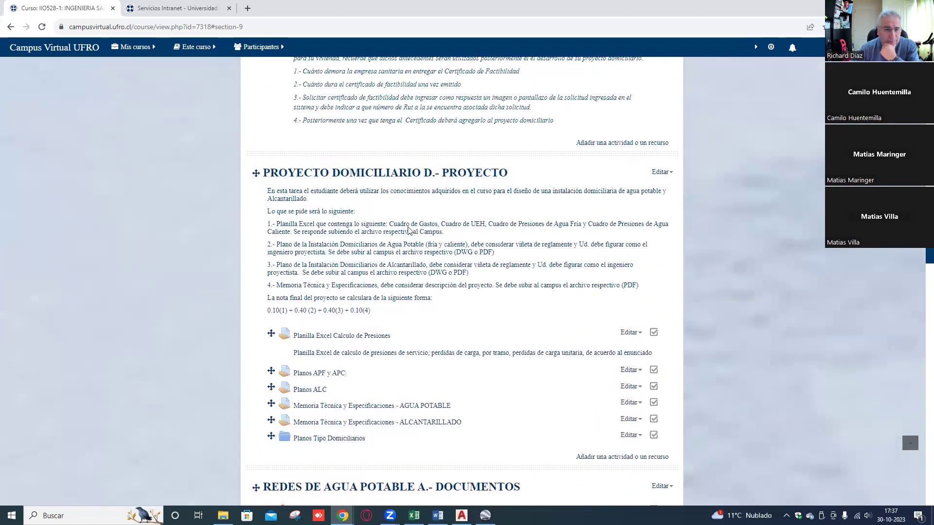
scroll(412, 378, "down", 2)
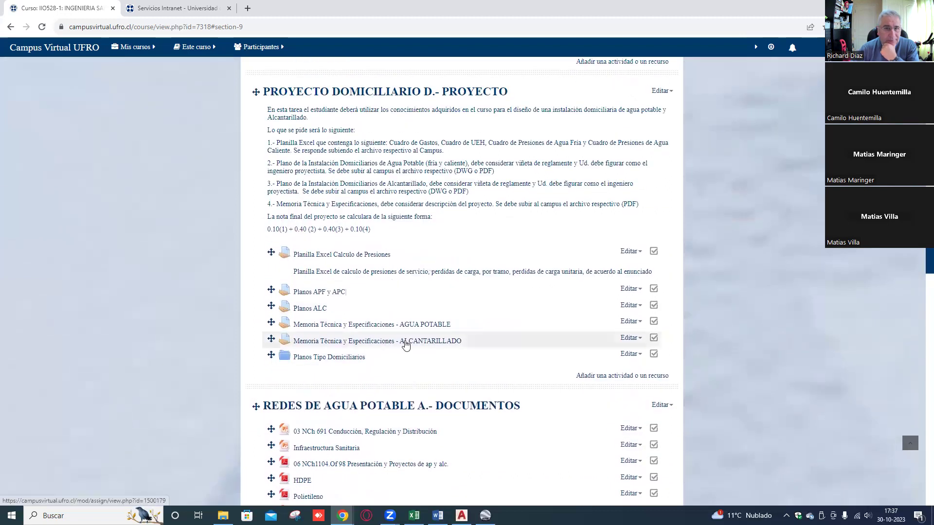
- View the files in the "Planos Topográficos" folder of the potable water project section, and return to the course page
scroll(398, 288, "down", 15)
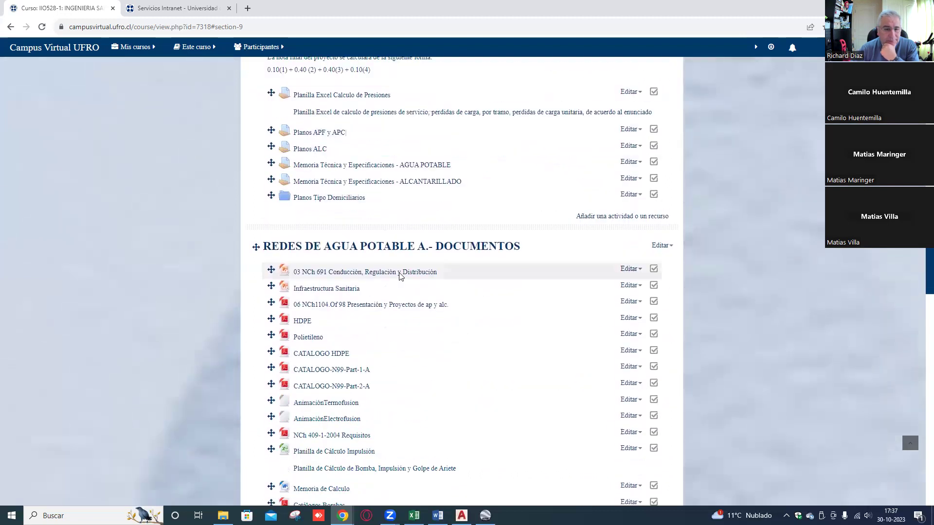
scroll(402, 270, "down", 3)
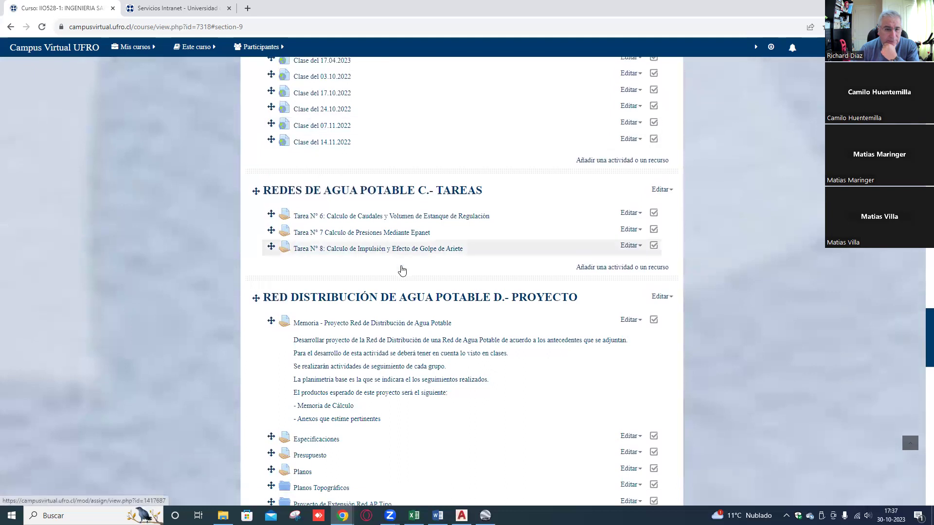
left_click(324, 361)
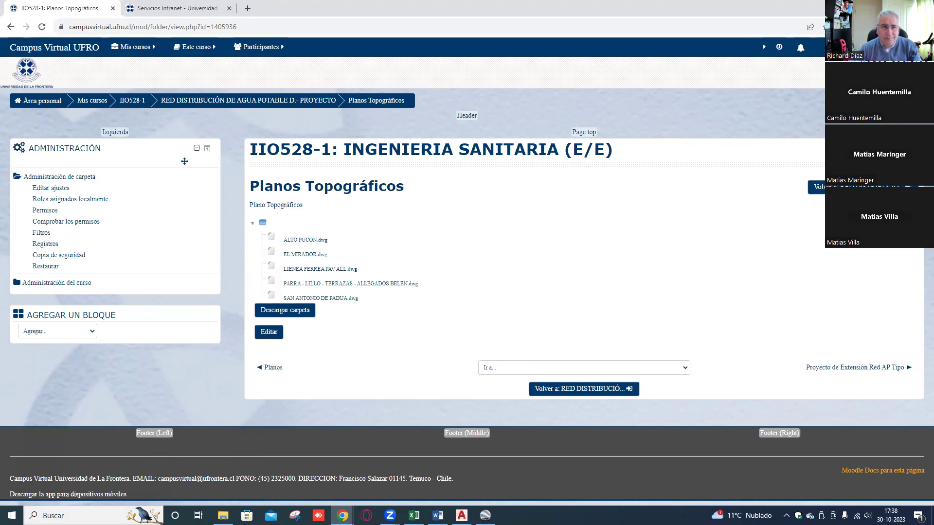
left_click(11, 28)
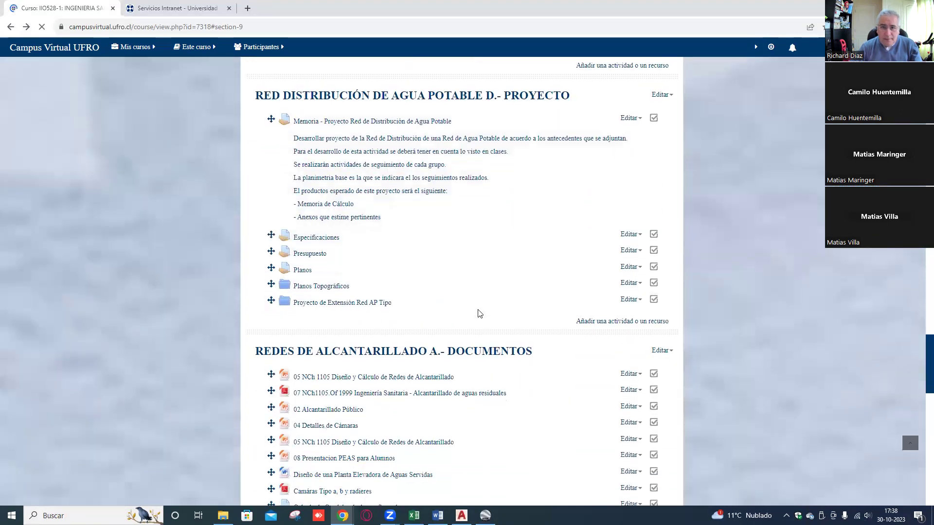
- Open the "Memoria de Calculo" document from the "REDES DE AGUA POTABLE A.- DOCUMENTOS" section and return to the course page
scroll(479, 311, "down", 4)
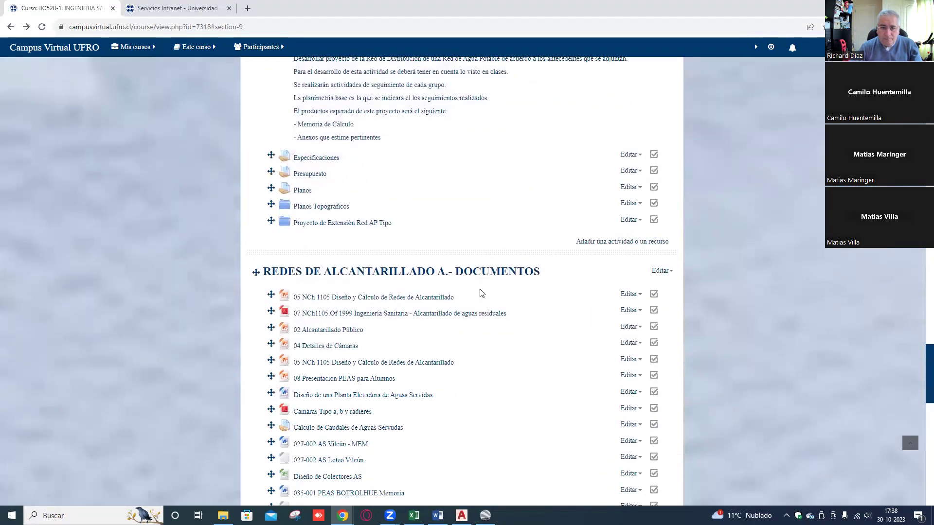
scroll(430, 243, "up", 13)
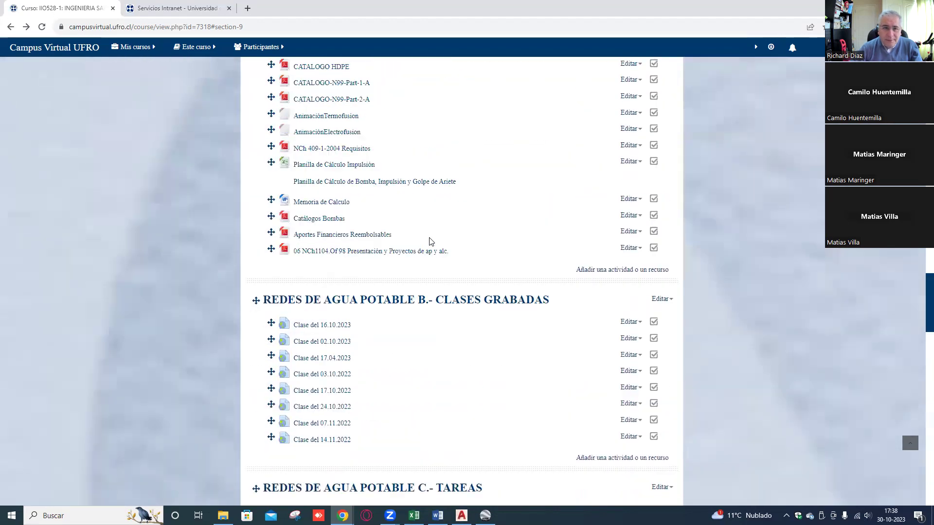
scroll(429, 241, "up", 4)
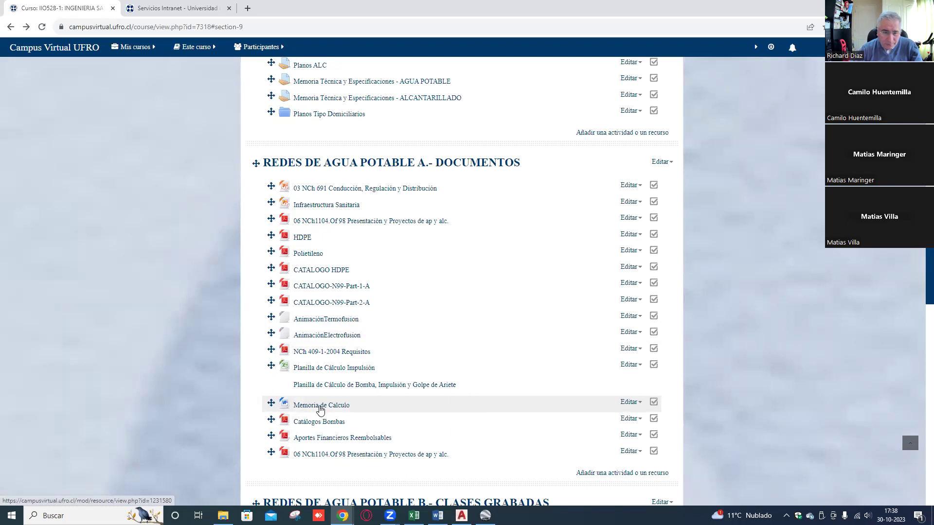
left_click(321, 410)
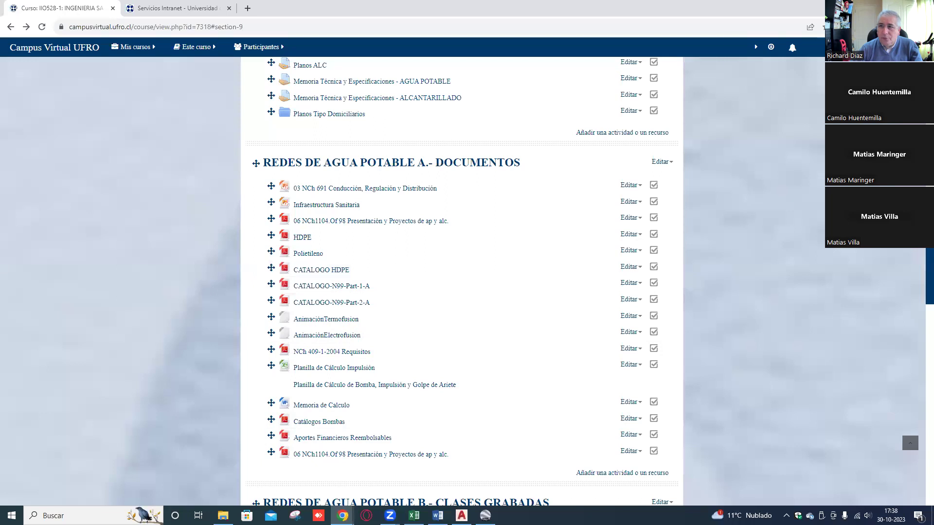
left_click(806, 52)
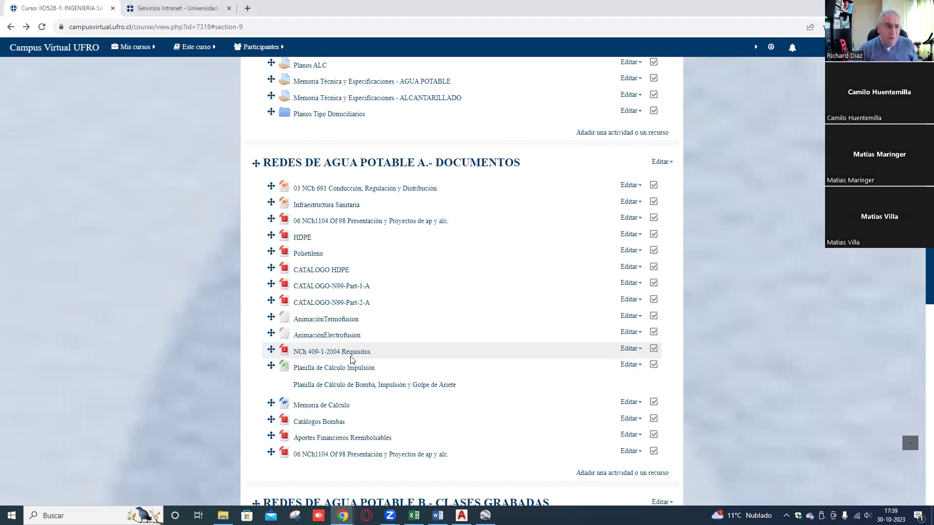
- Open the "NCh 409-1-2004 Requisitos" standard from the course documents, and switch to the AP Carmach drawing in Civil 3D
left_click(329, 352)
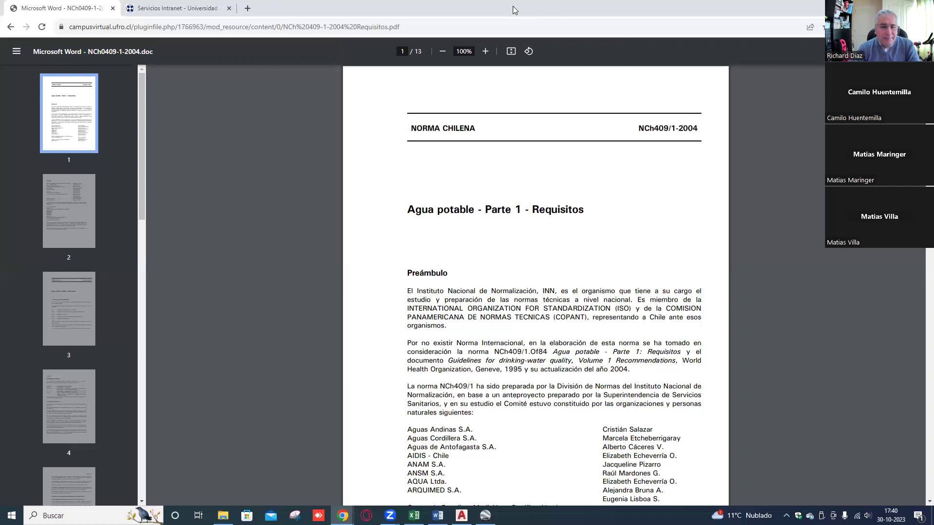
key("alt+Tab")
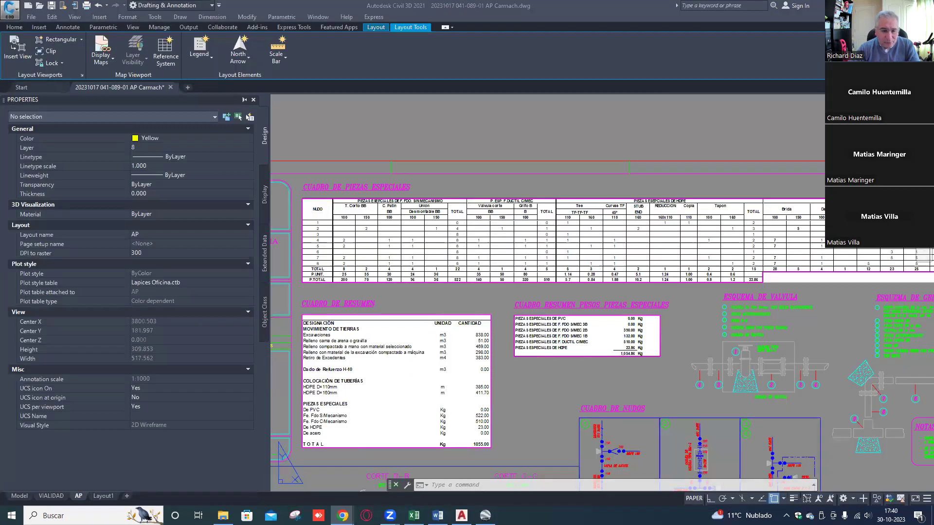
mouse_move(223, 516)
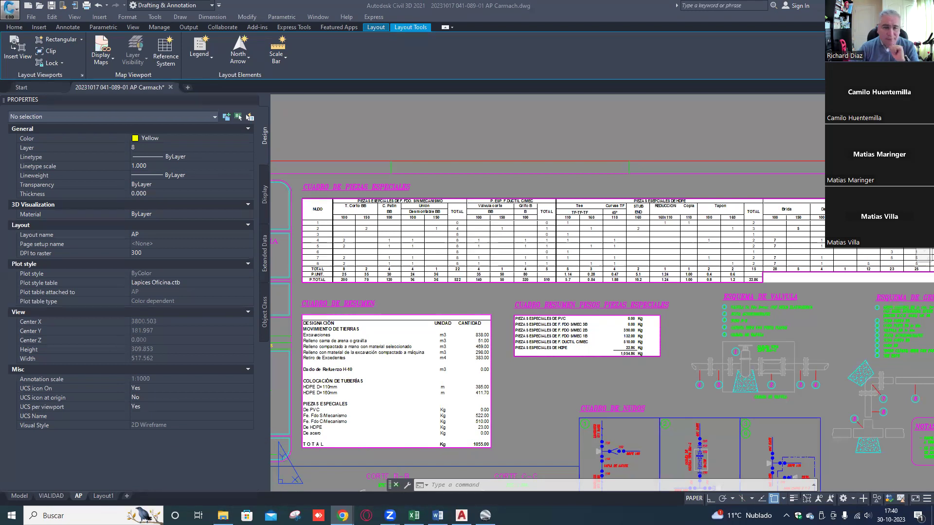
key("alt+Tab")
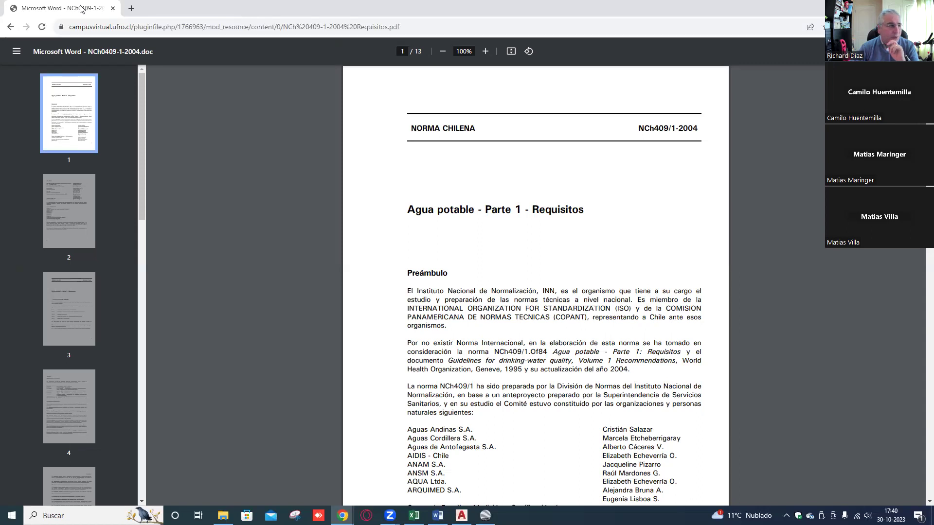
key("alt+Tab")
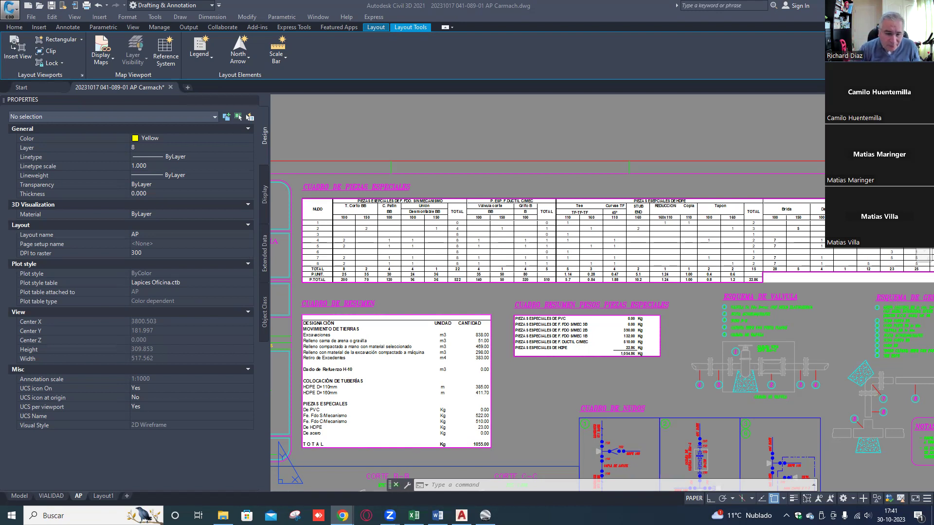
- Switch to File Explorer and open the "Normas, Decretos, Manuales y Procedimientos" folder inside "300 BIBLIOTECA"
left_click(223, 515)
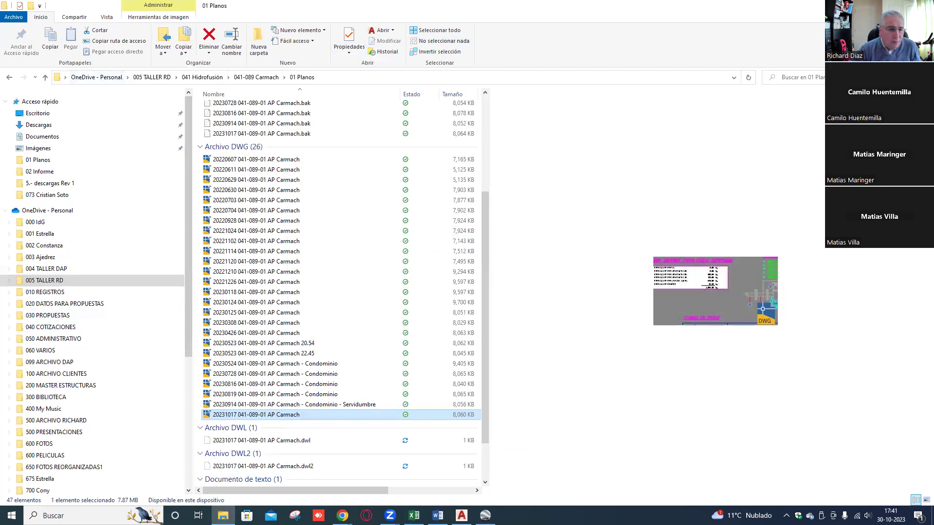
left_click(46, 397)
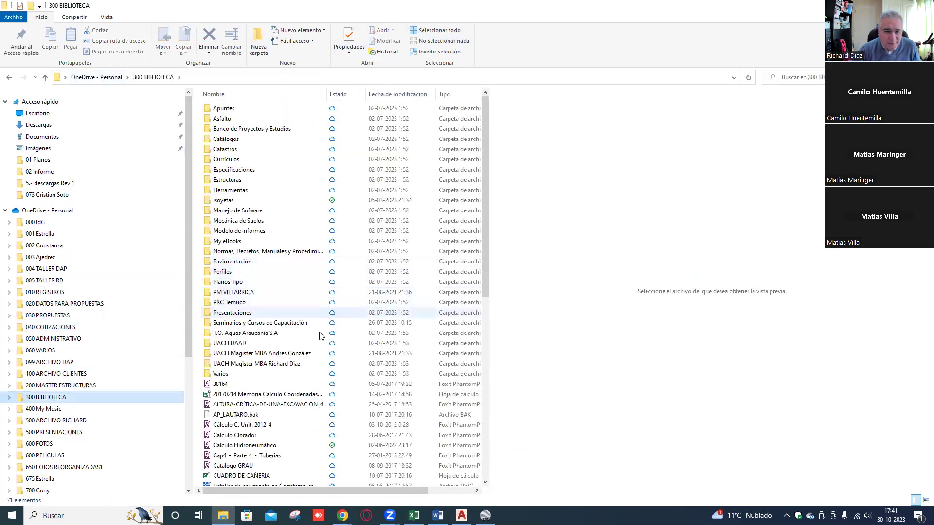
left_click(250, 253)
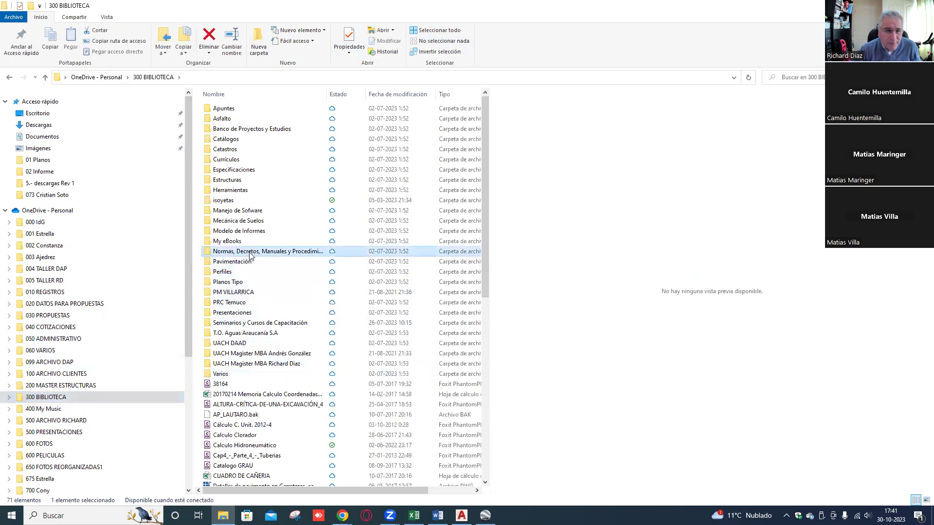
double_click(250, 252)
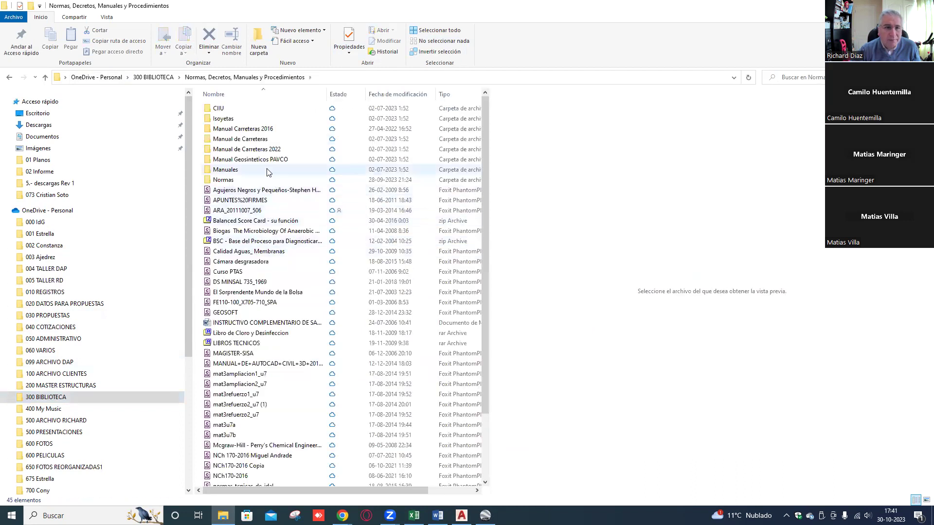
- Search the "Normas, Decretos, Manuales y Procedimientos" folder for "*735"
left_click(795, 78)
type("*")
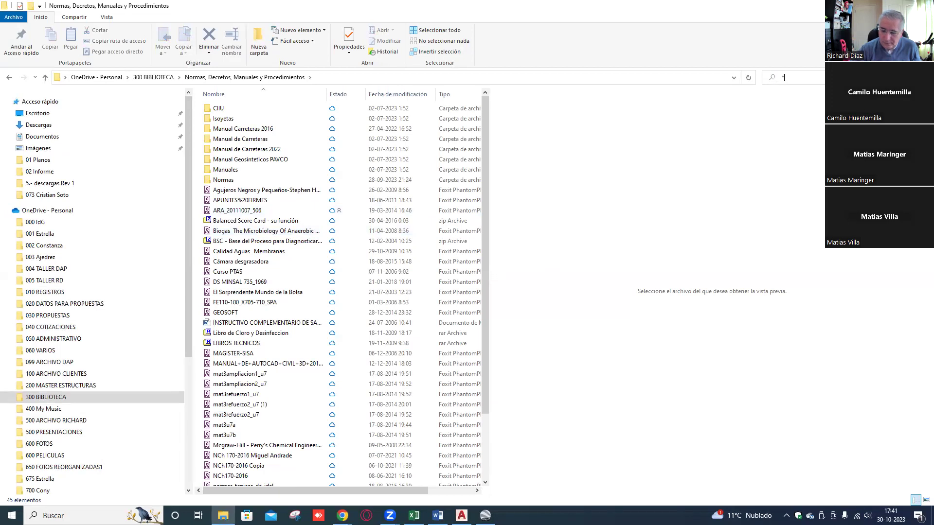
type("735")
key("Return")
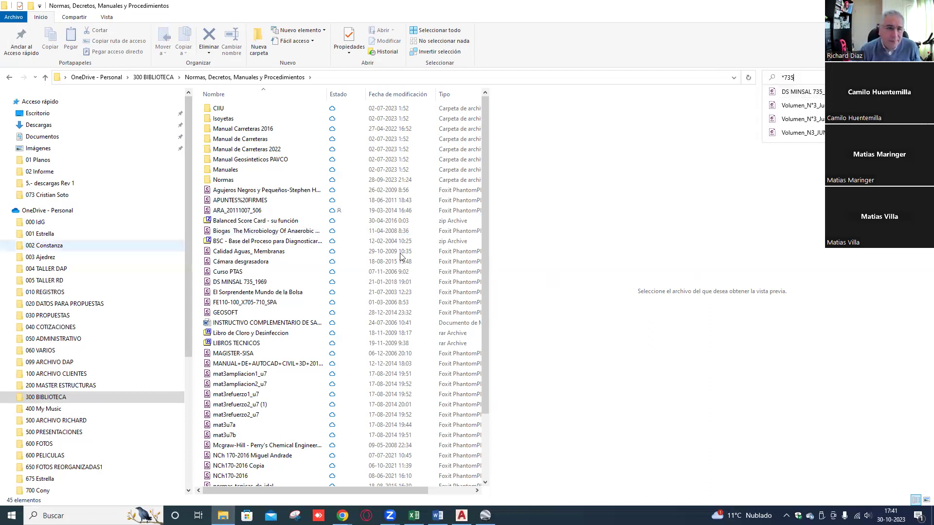
- Open the "Normas" folder, look through its decrees and standards, and search it for "*735"
double_click(227, 181)
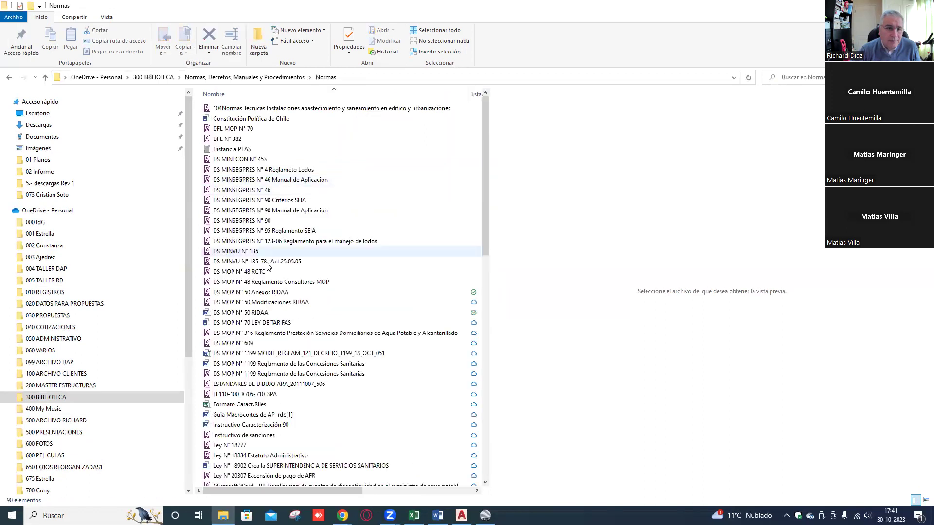
scroll(239, 266, "down", 1)
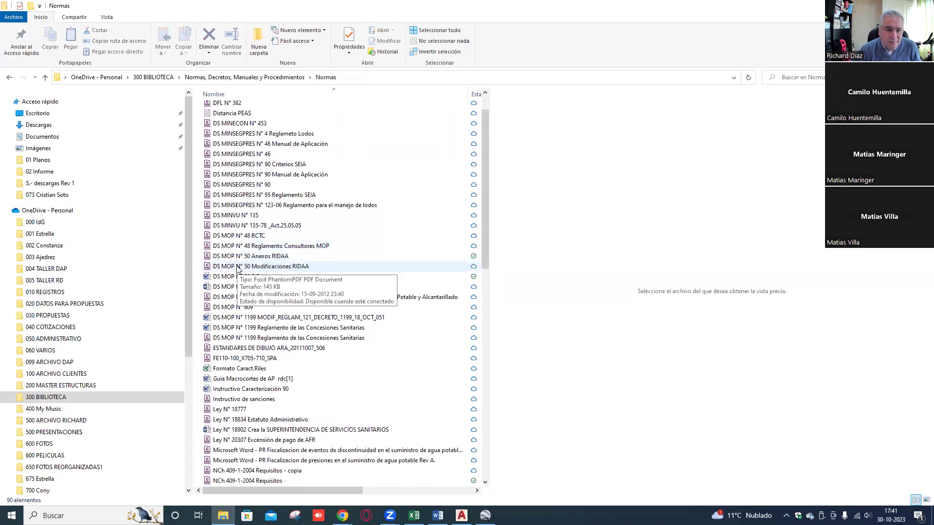
scroll(238, 266, "up", 1)
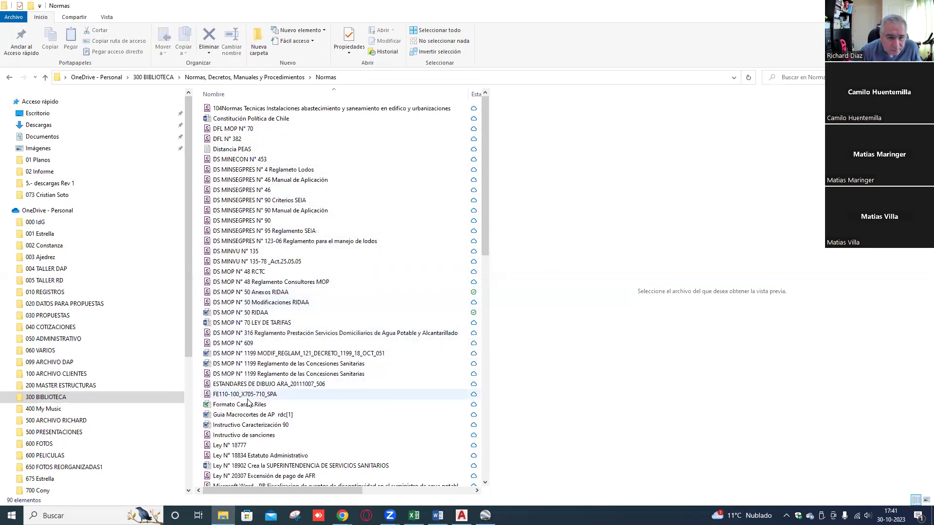
left_click(810, 77)
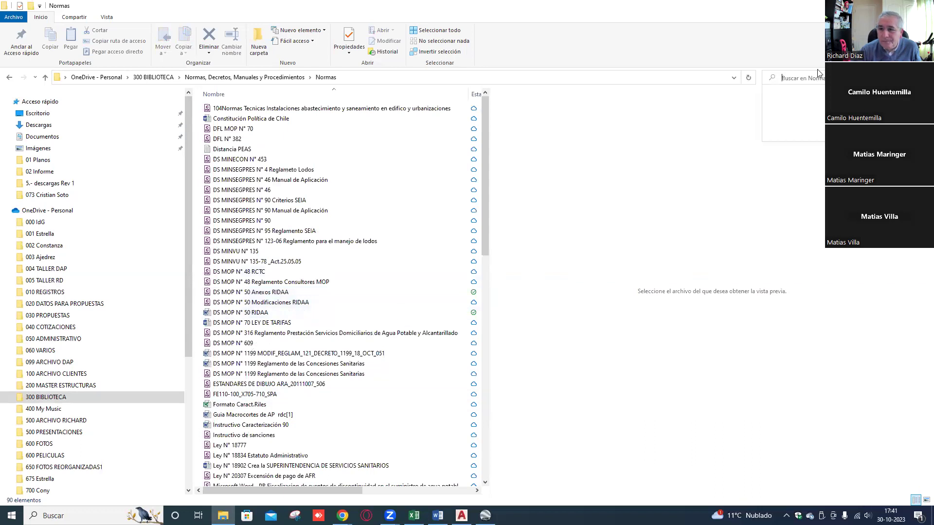
type("*735")
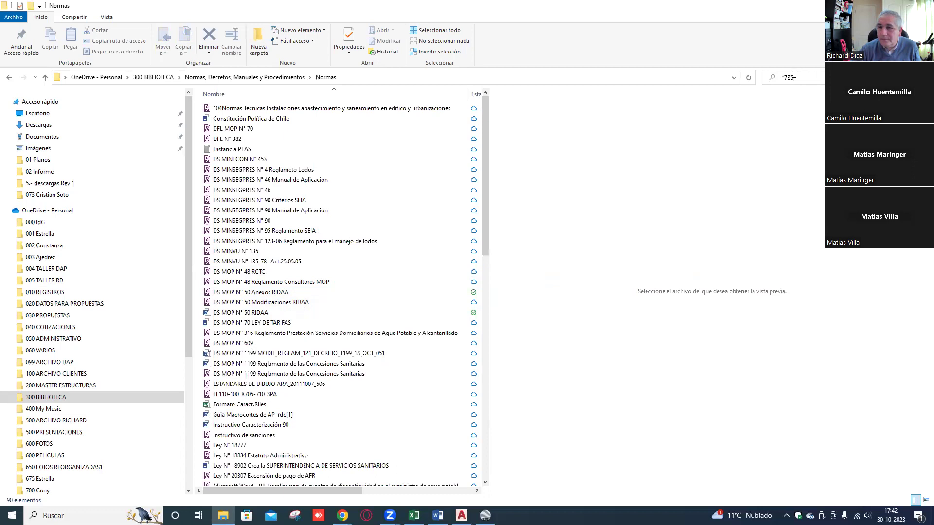
- Go back up to "Normas, Decretos, Manuales y Procedimientos" and on to "300 BIBLIOTECA", entering the search "*735" in each folder
left_click(45, 78)
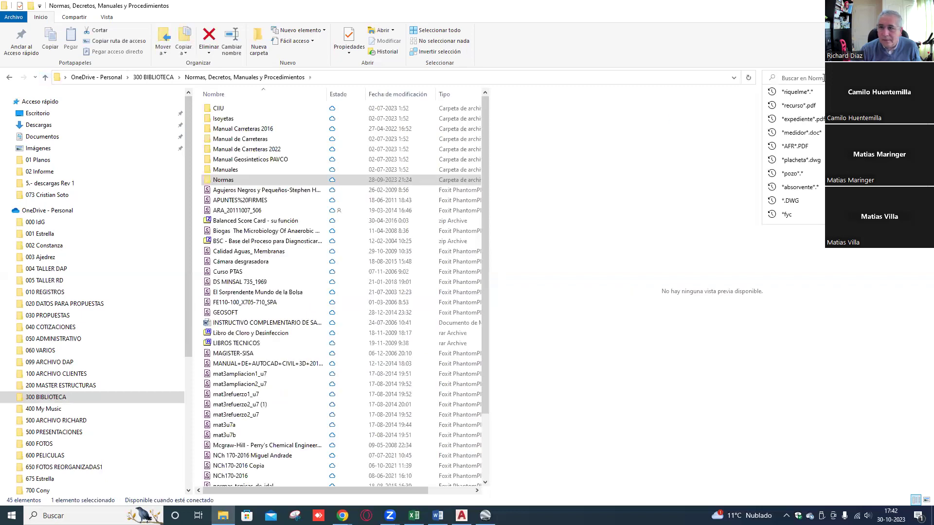
type("*735")
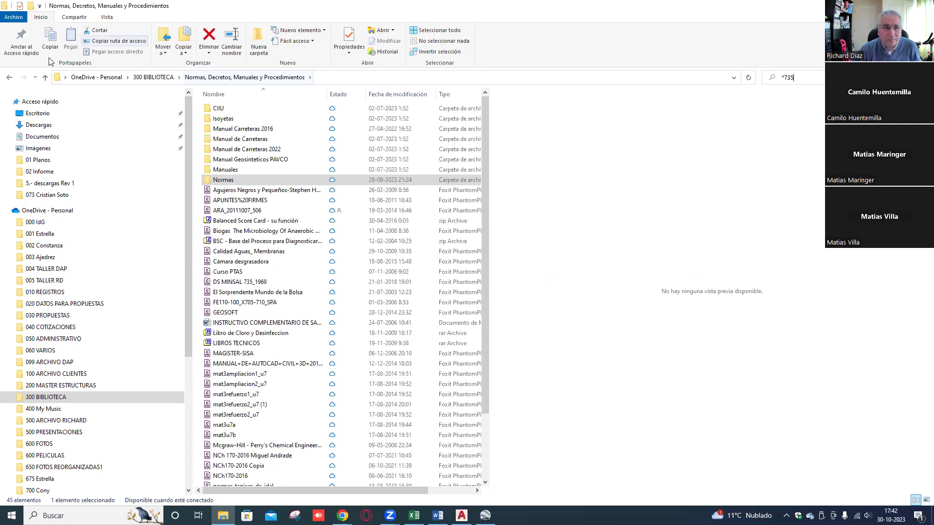
left_click(45, 77)
left_click(819, 77)
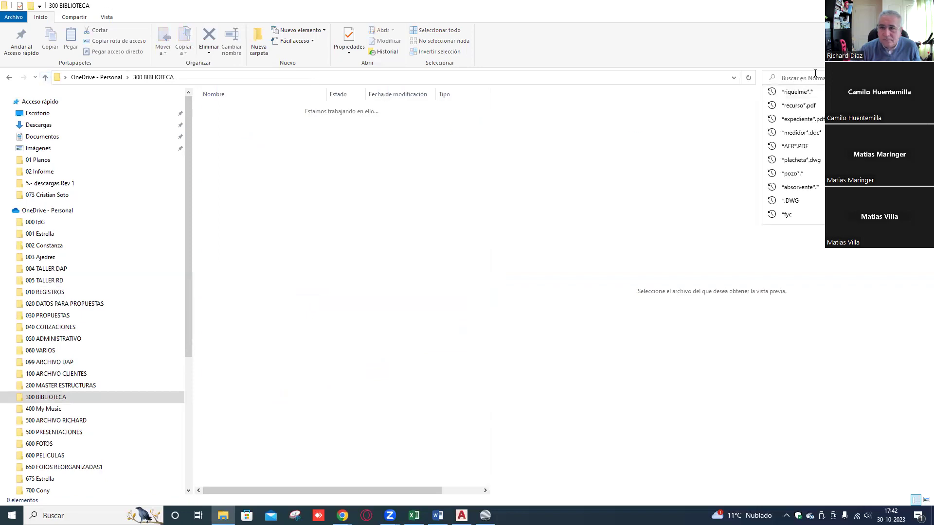
type("*735")
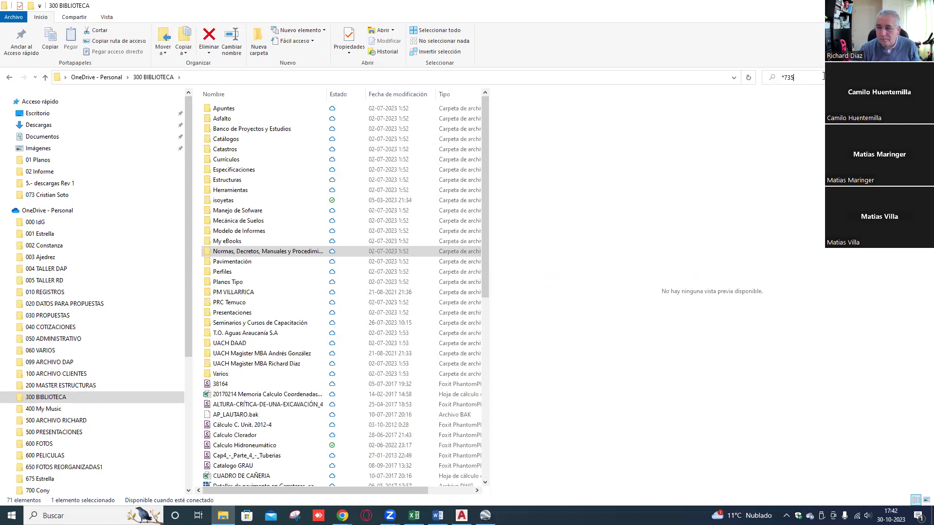
- Change the search term to "*MINSAL*" and run the search in the "300 BIBLIOTECA" folder
key("BackSpace")
key("BackSpace")
key("BackSpace")
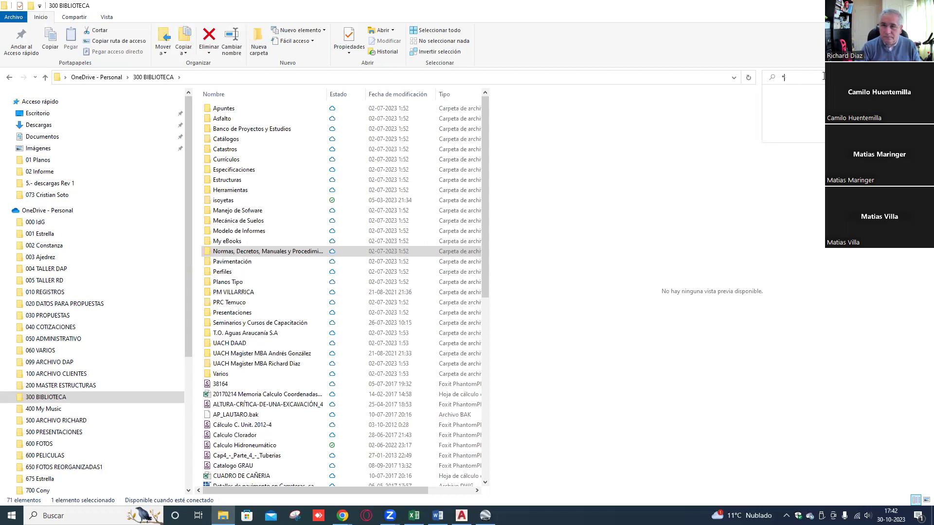
type("MINSAL*")
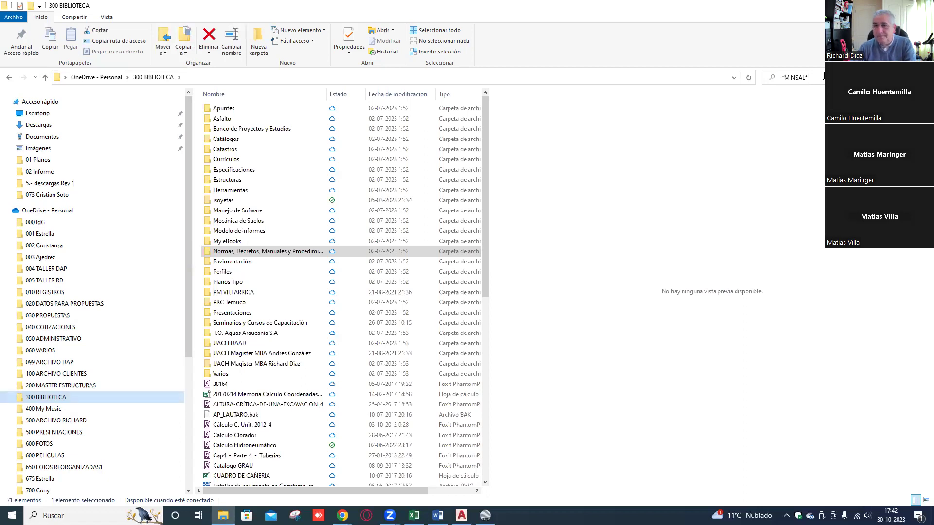
key("Return")
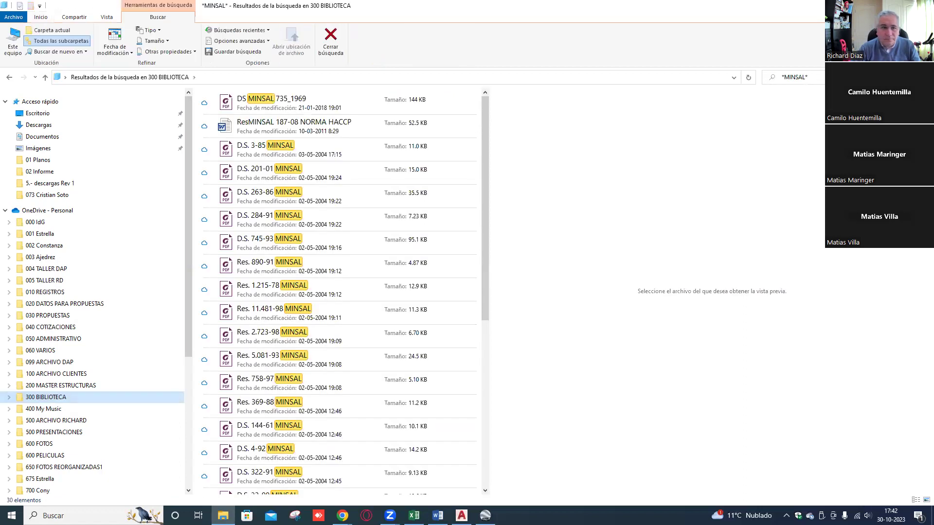
- View the file properties of "DS MINSAL 735_1969" in the search results and close them
left_click(279, 104)
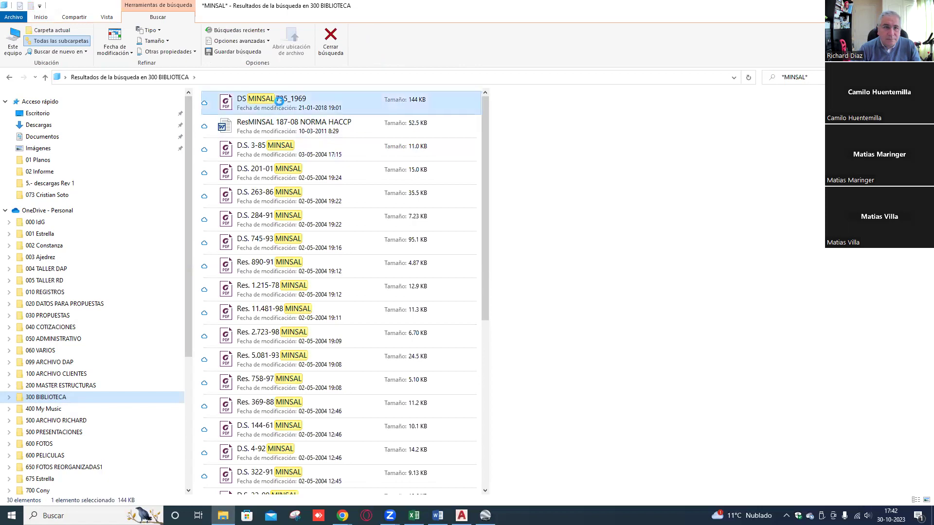
right_click(279, 103)
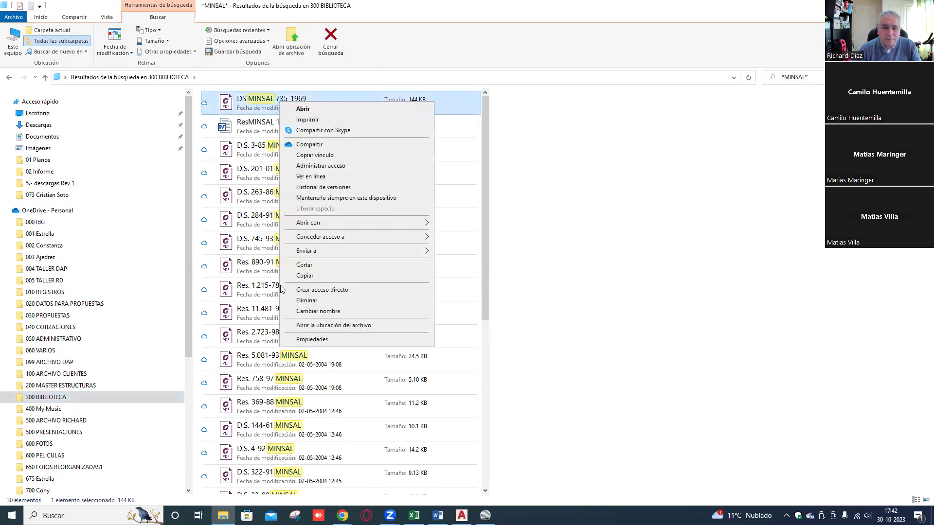
left_click(316, 339)
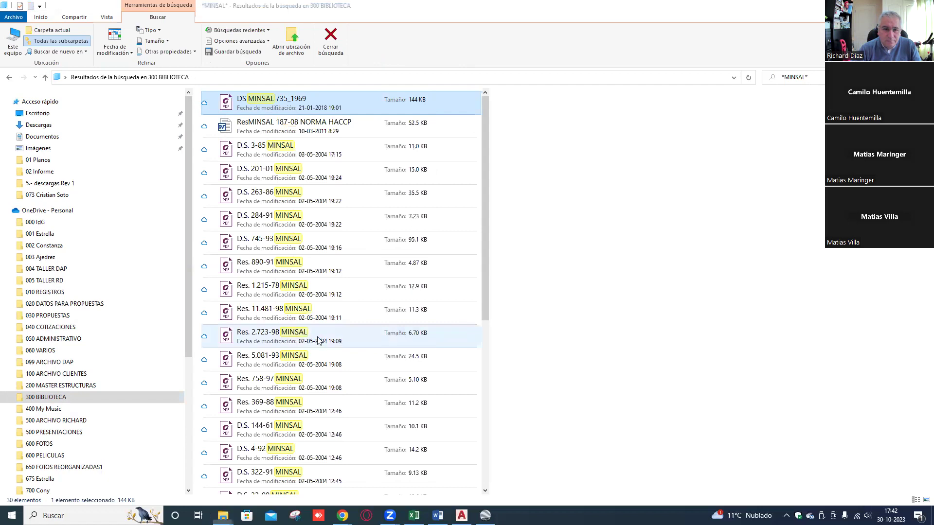
left_click(393, 341)
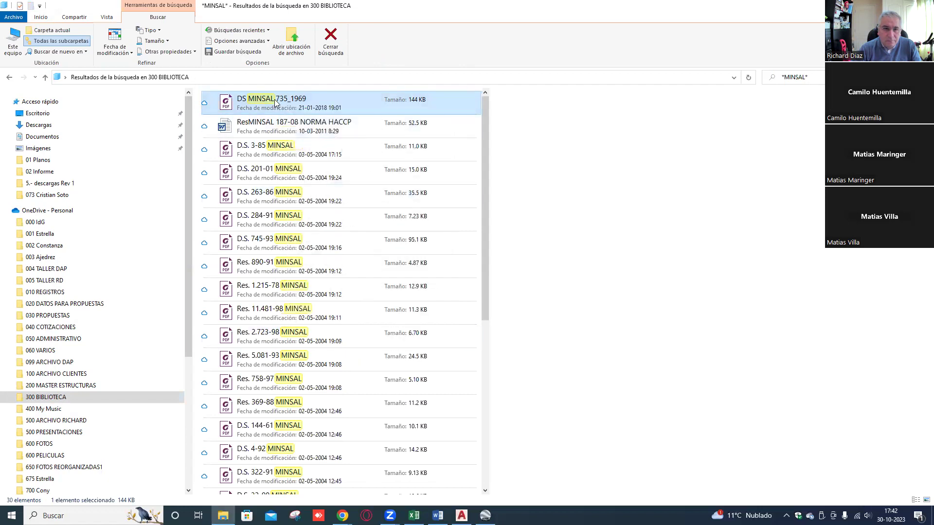
- Open the file location of "DS MINSAL 735_1969" and select the file there, leaving its name as it is
right_click(275, 101)
left_click(328, 325)
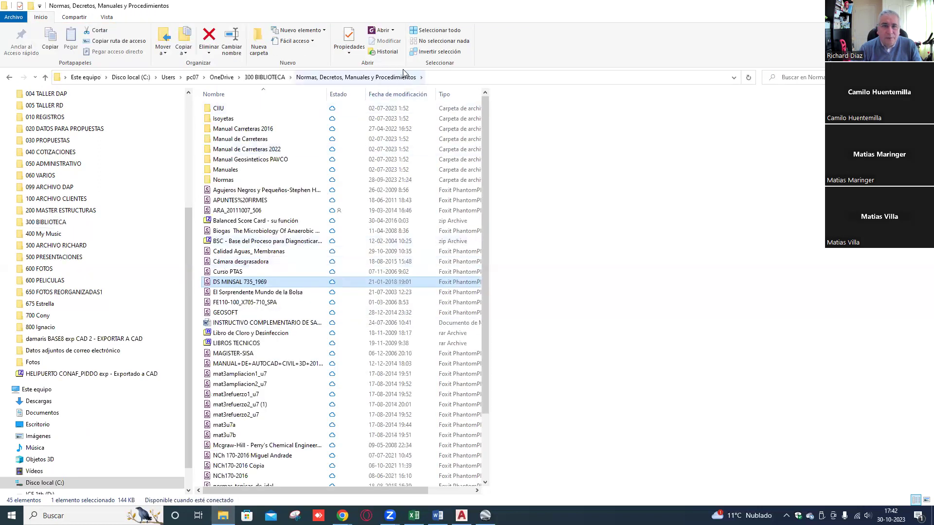
left_click(243, 283)
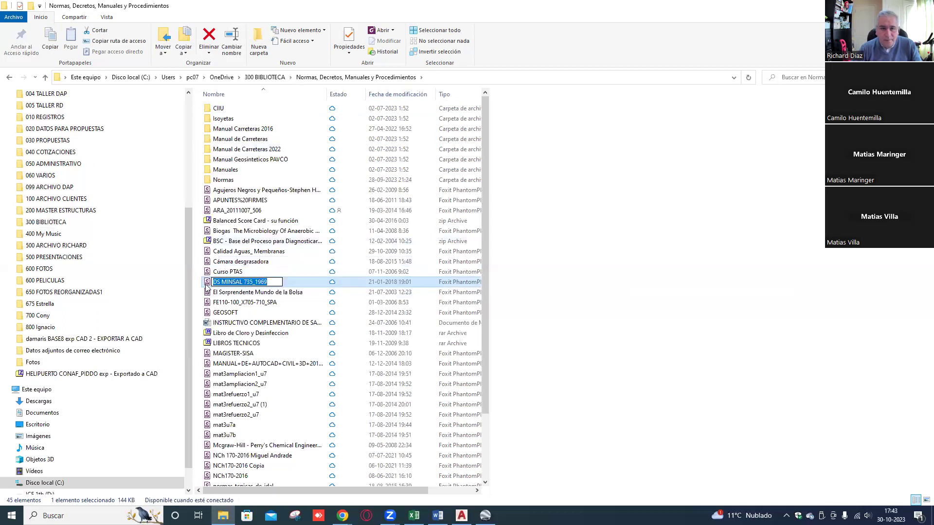
key("Escape")
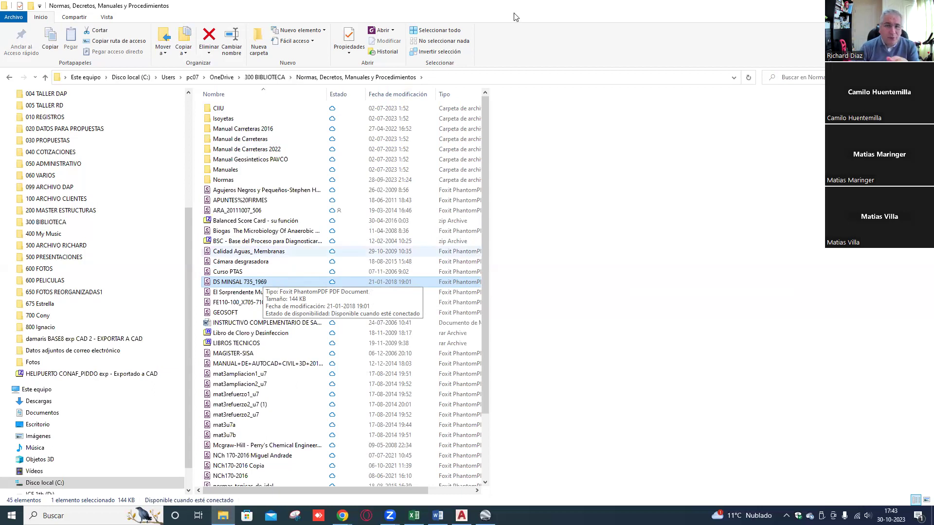
- Switch from File Explorer to the Chrome browser window
key("alt+Tab")
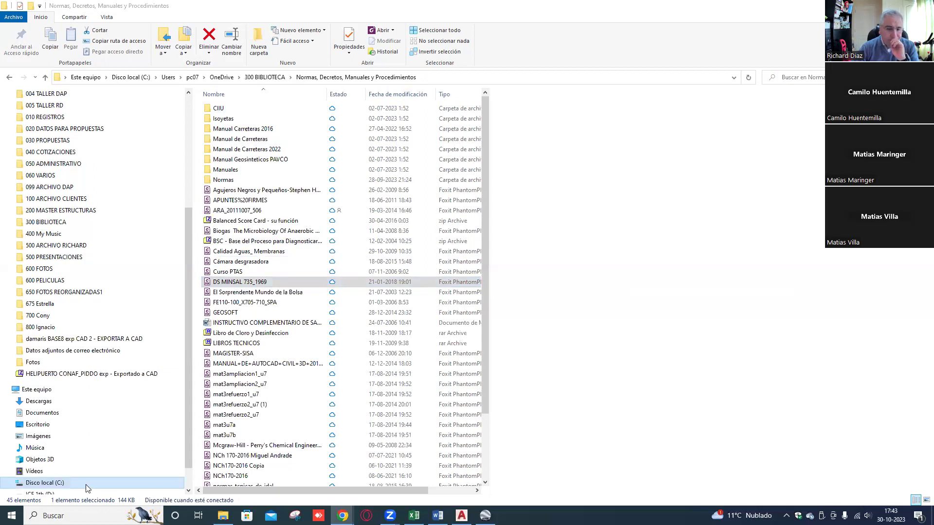
mouse_move(342, 516)
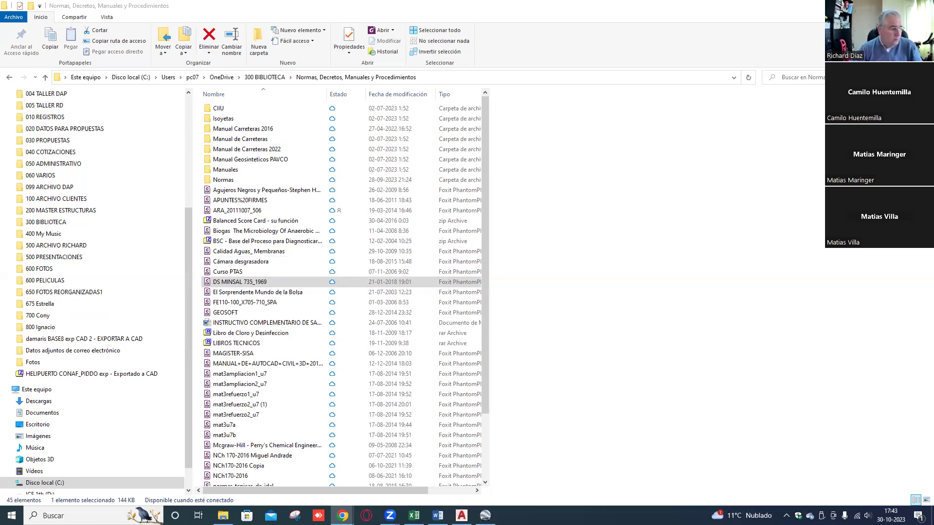
- Set the DS MINSAL 735_1969 file to always be kept on this device and select it to preview its contents
right_click(253, 280)
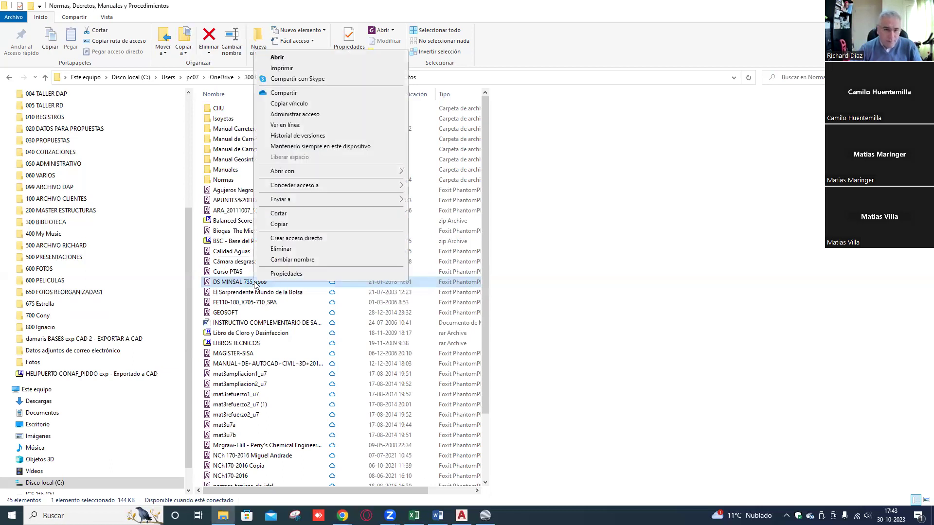
mouse_move(312, 189)
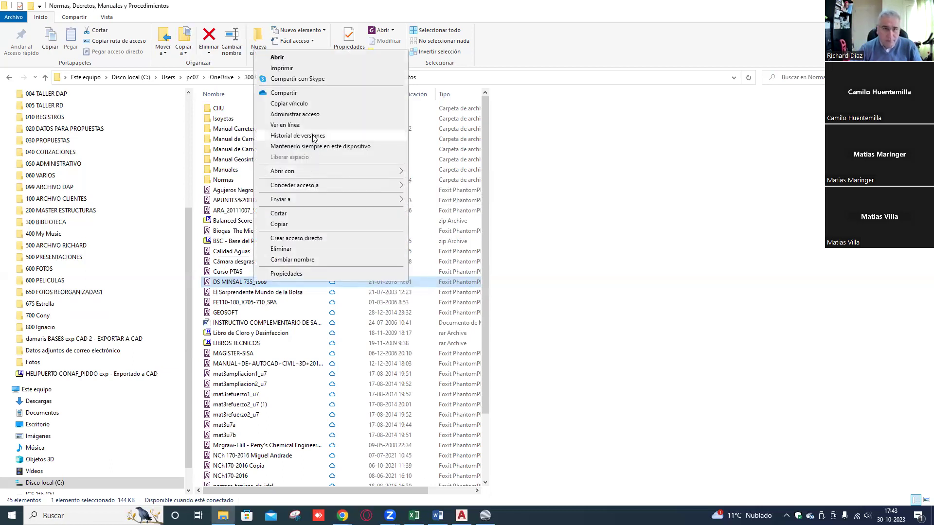
left_click(325, 151)
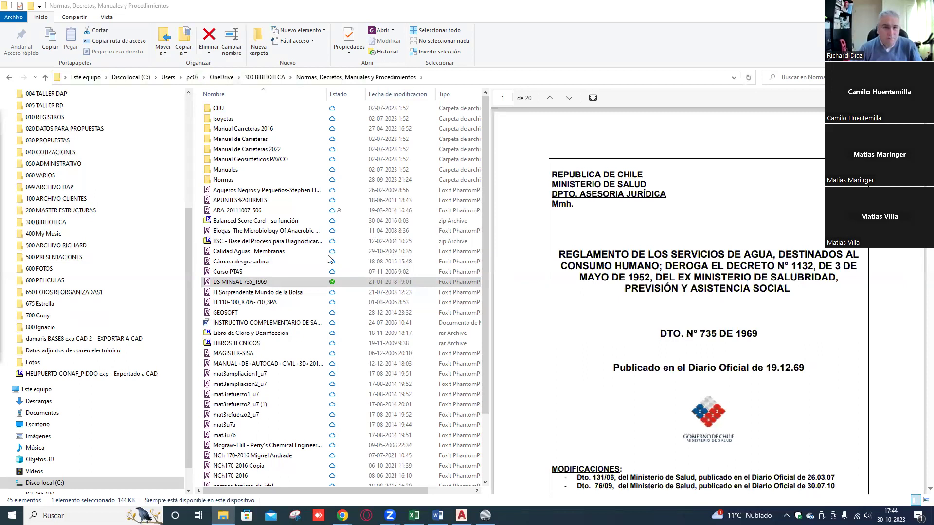
left_click(246, 283)
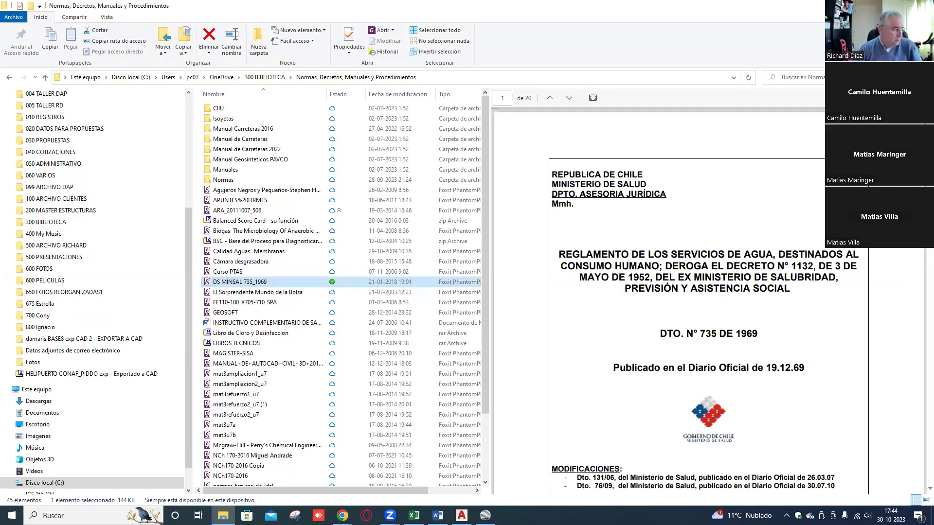
- Switch to the Campus Virtual course page in Chrome and open the NCh 409-1-2004 Requisitos document
key("alt+Tab")
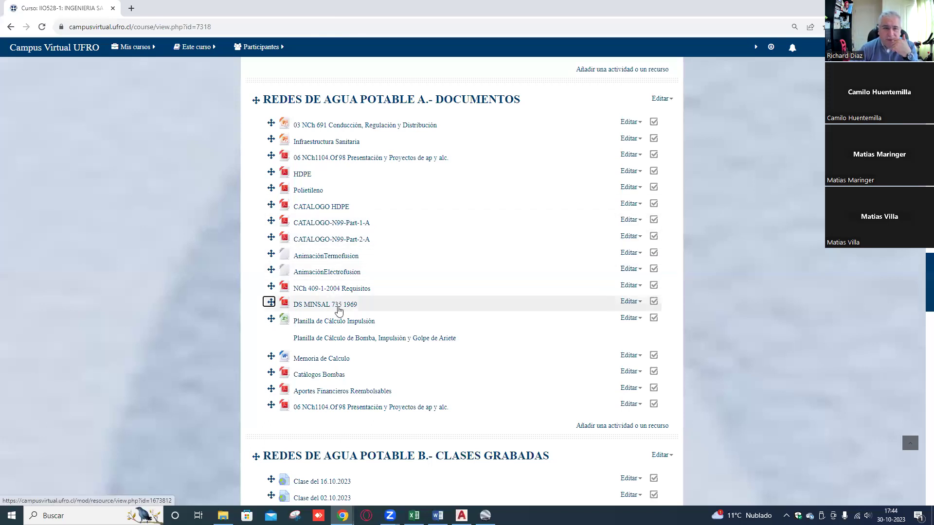
left_click(341, 288)
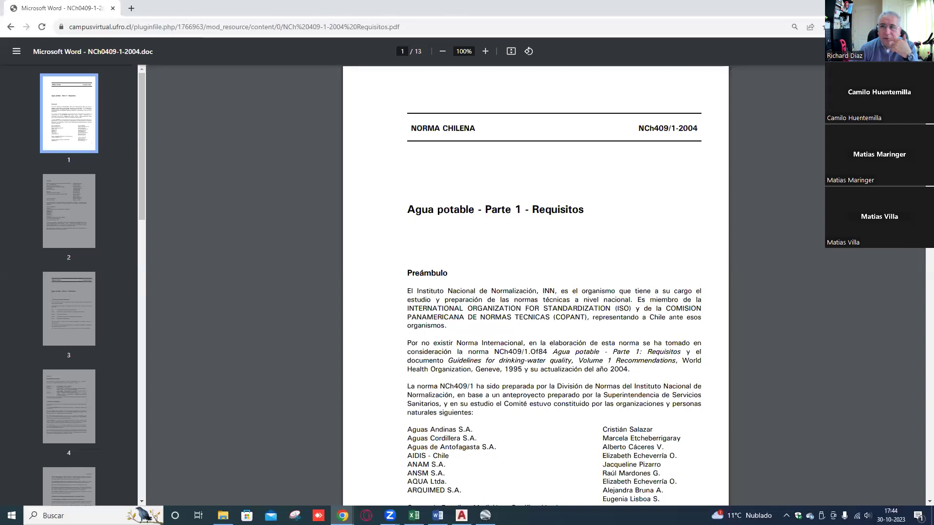
key("alt+Tab")
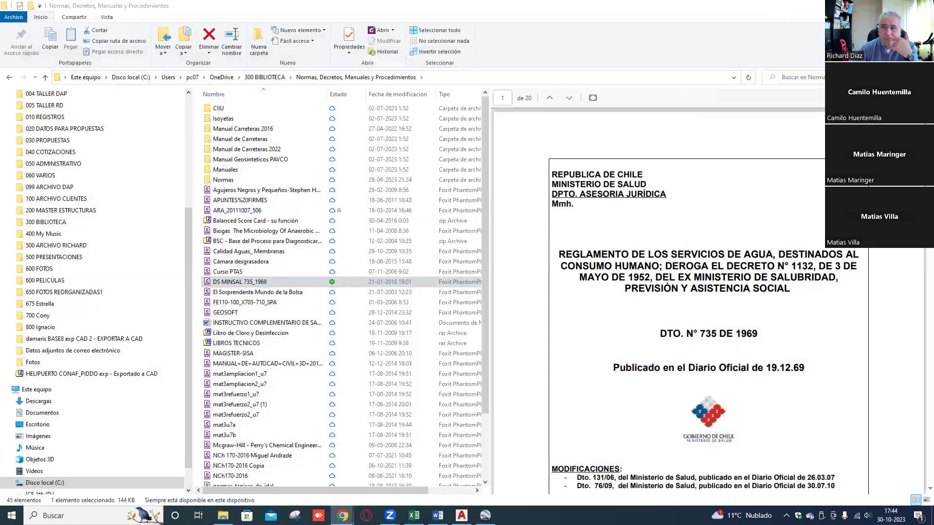
key("alt+Tab")
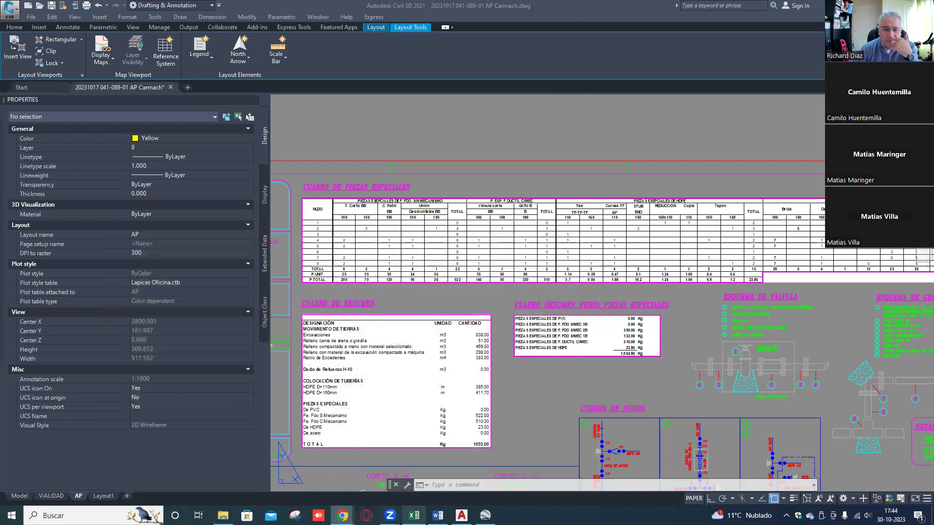
- Switch to the REUNA window in Chrome and open the IIO528-1 Ingenieria Sanitaria course from campusvirtual.ufro.cl in a new tab
mouse_move(414, 515)
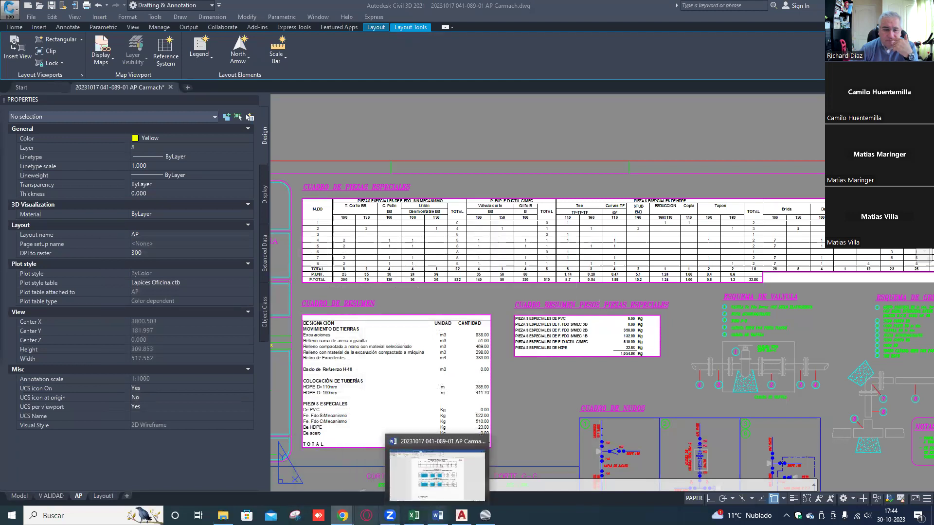
mouse_move(342, 515)
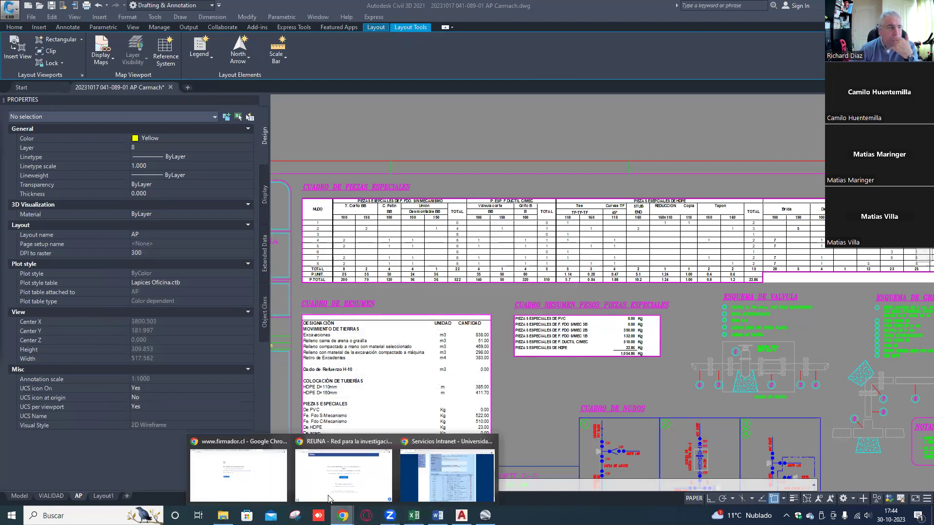
left_click(343, 474)
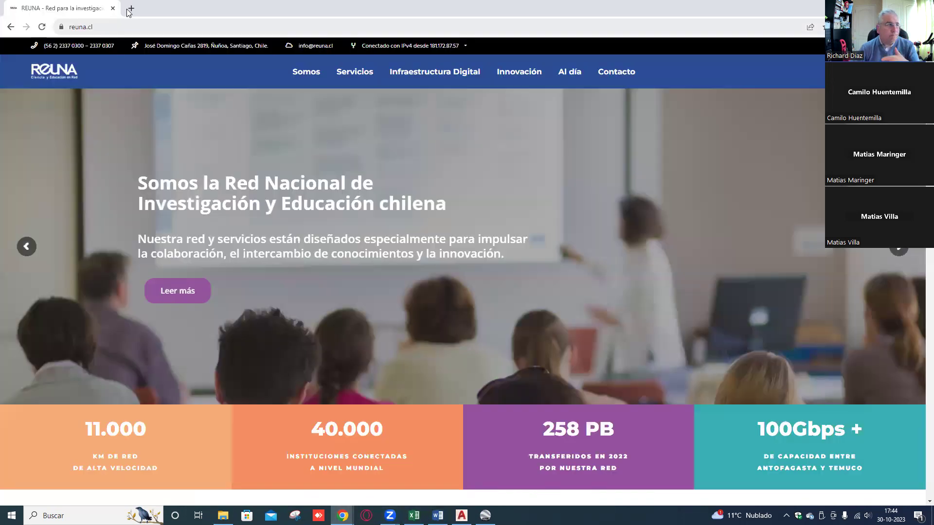
left_click(131, 9)
type("cam")
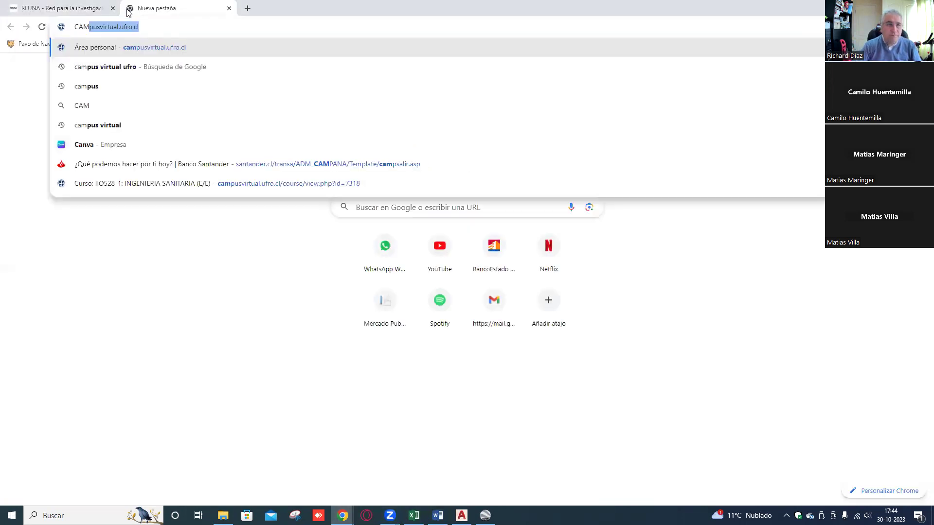
key("Return")
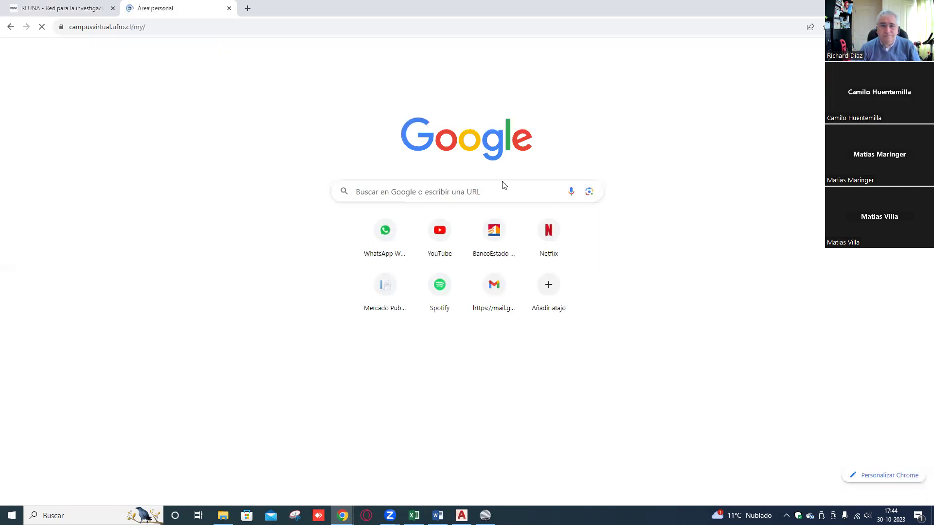
left_click(307, 362)
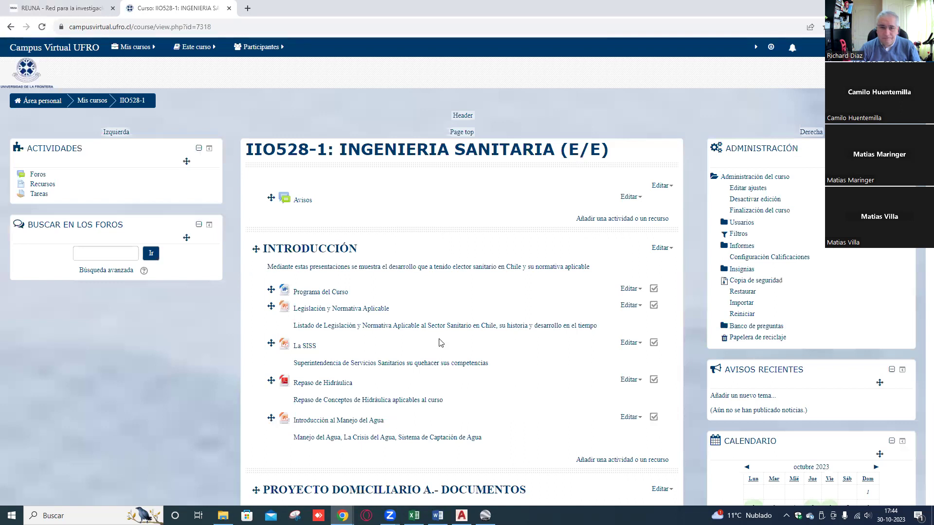
- Open the NCh 409-1-2004 Requisitos document from the course section Redes de Agua Potable A.- Documentos
scroll(418, 295, "down", 3)
scroll(413, 220, "down", 5)
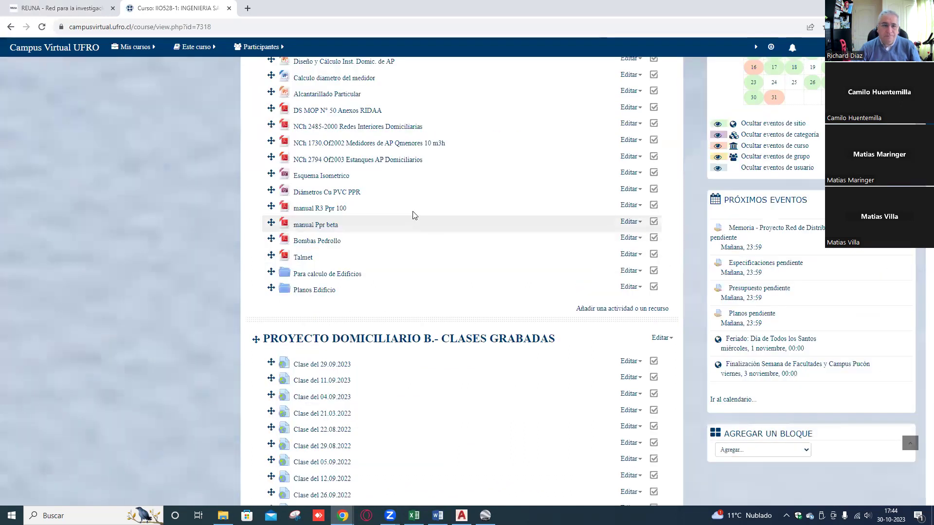
scroll(413, 213, "down", 2)
scroll(412, 212, "down", 6)
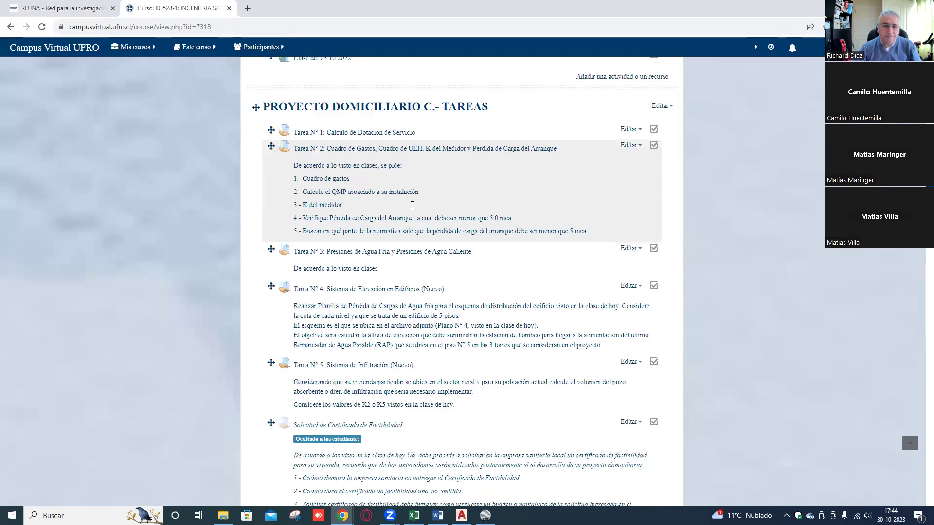
scroll(409, 190, "down", 7)
scroll(410, 178, "down", 5)
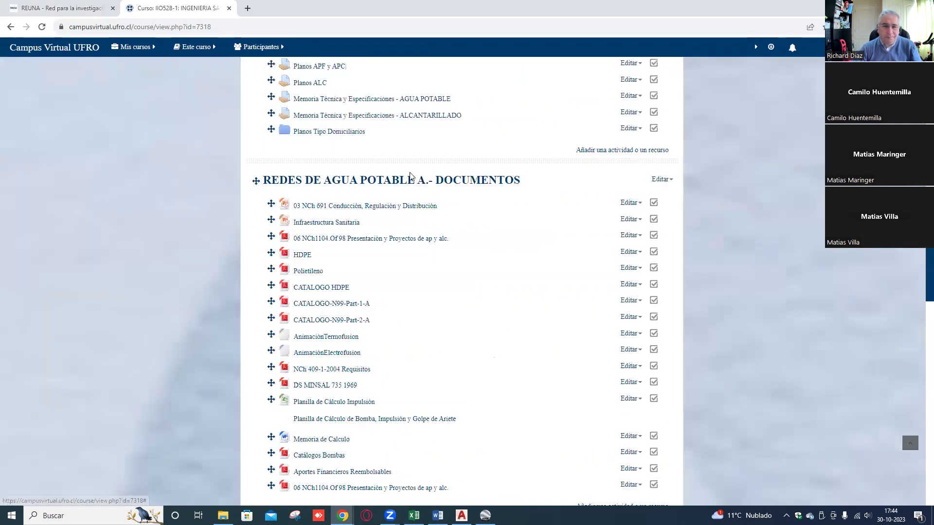
scroll(411, 176, "down", 2)
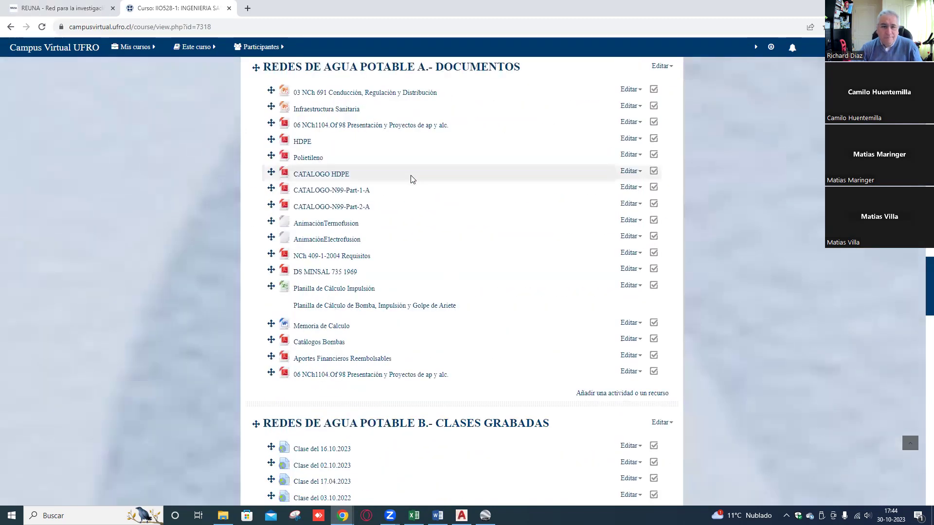
left_click(342, 259)
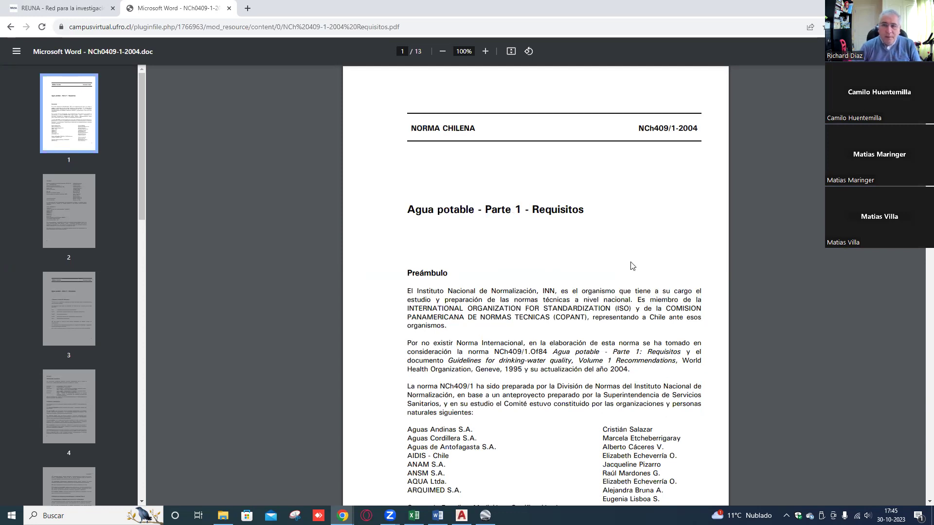
- Review the preamble, the participating organizations and the scope section of the NCh409/1 drinking water standard
scroll(589, 148, "down", 3)
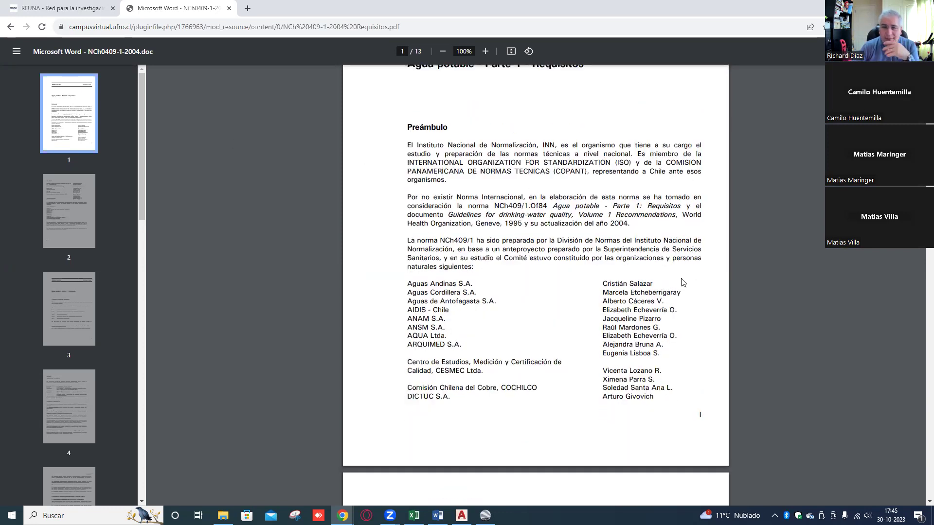
scroll(691, 289, "up", 1)
scroll(689, 289, "up", 1)
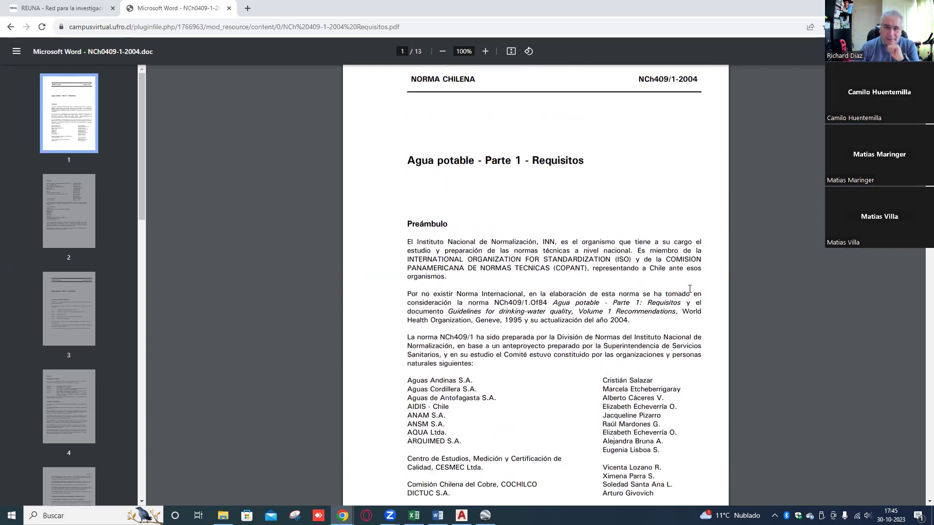
scroll(690, 287, "down", 1)
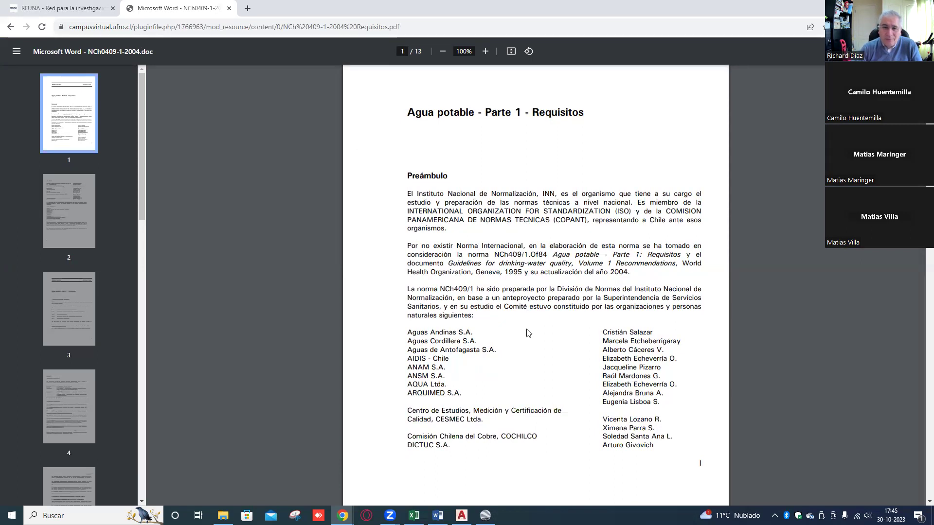
scroll(557, 311, "down", 7)
scroll(560, 312, "down", 3)
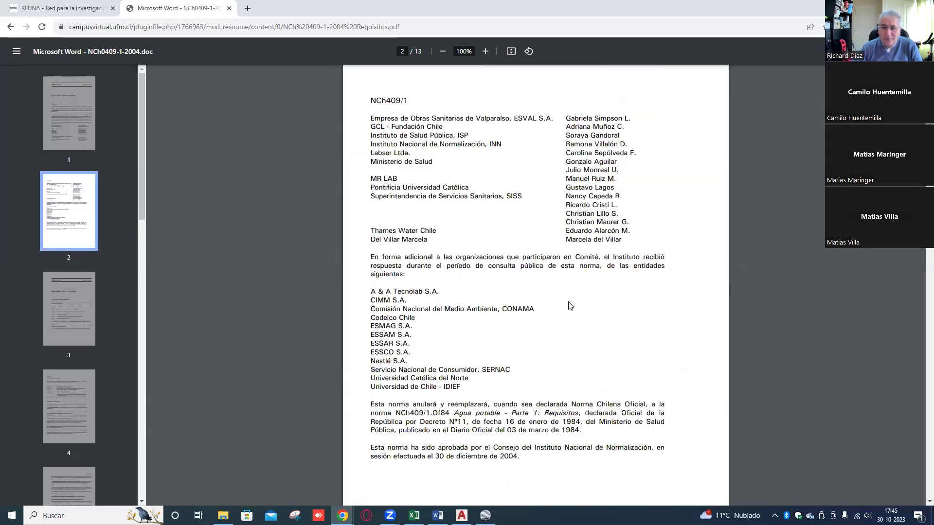
scroll(570, 304, "down", 7)
scroll(589, 288, "down", 6)
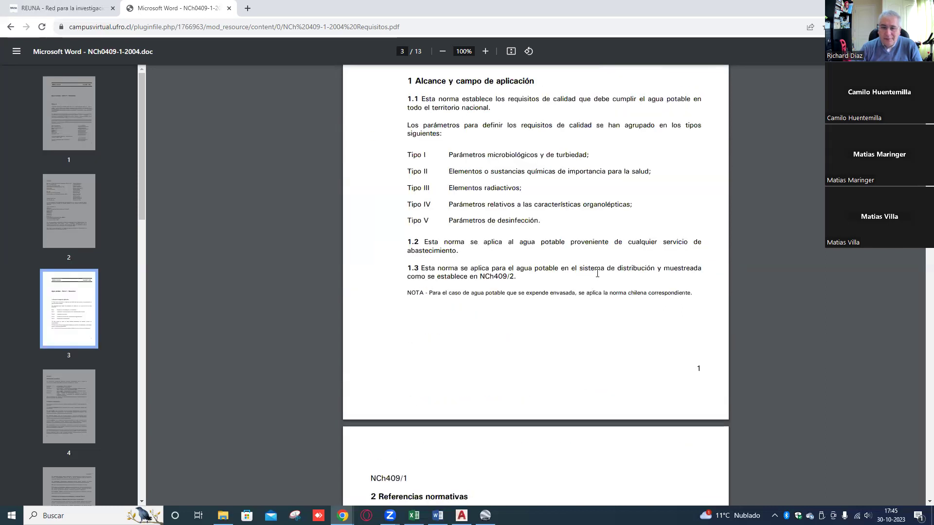
- Examine the Tipo I microbiological and turbidity criteria and the Tipo II limits in Tables 1 to 3
scroll(598, 273, "down", 9)
scroll(608, 258, "down", 9)
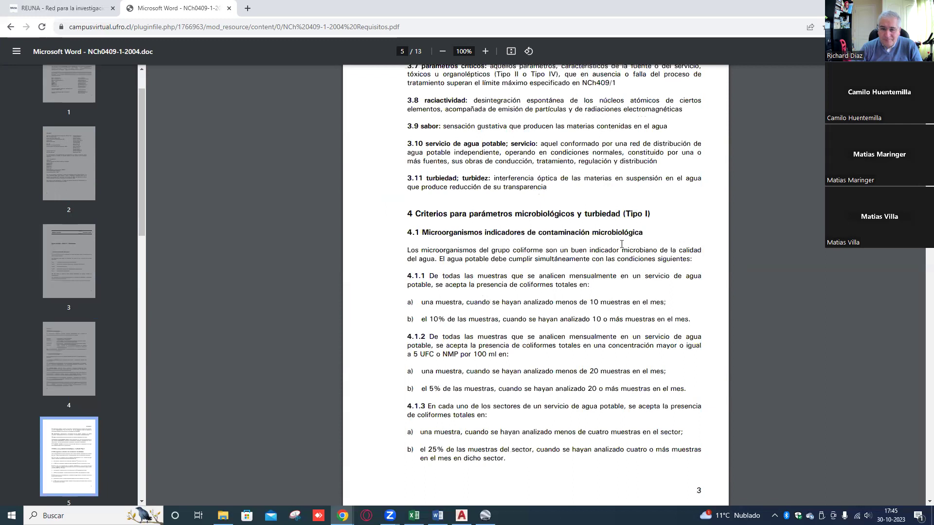
scroll(621, 244, "down", 10)
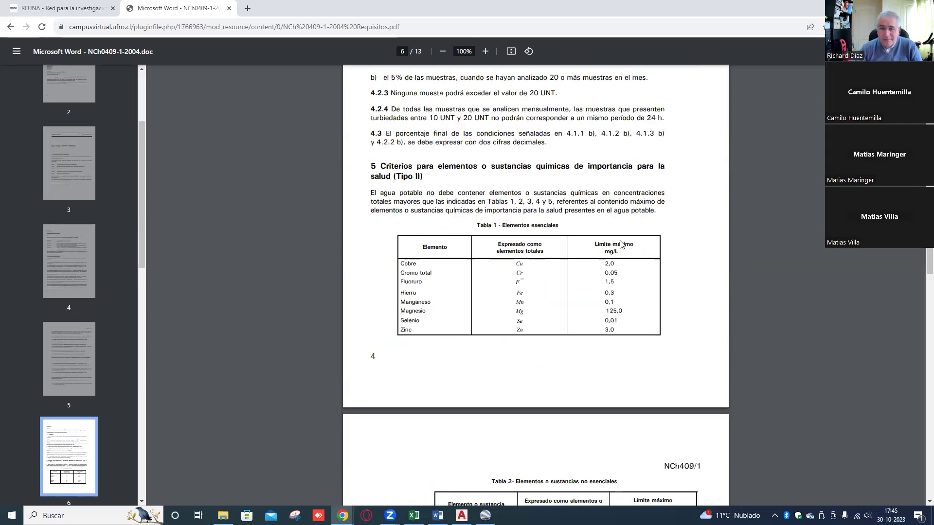
scroll(621, 247, "down", 6)
scroll(620, 246, "down", 2)
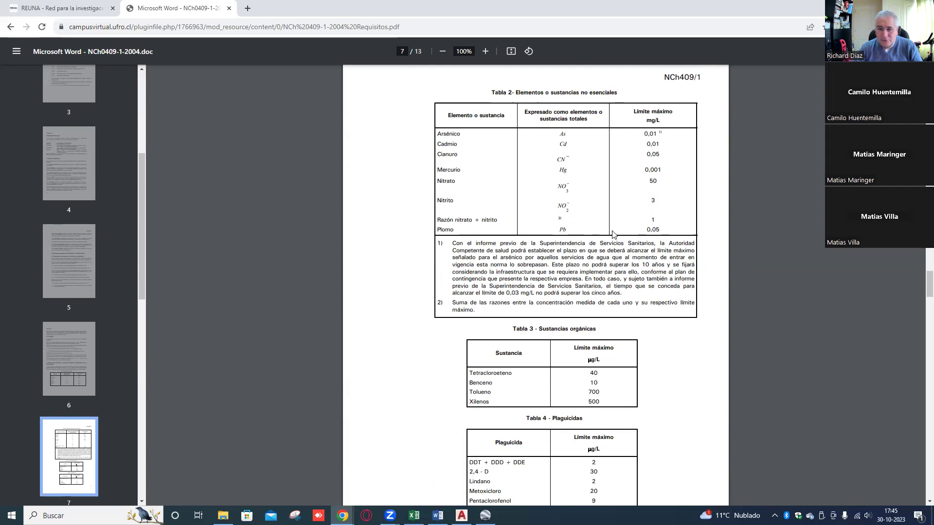
scroll(618, 231, "down", 2)
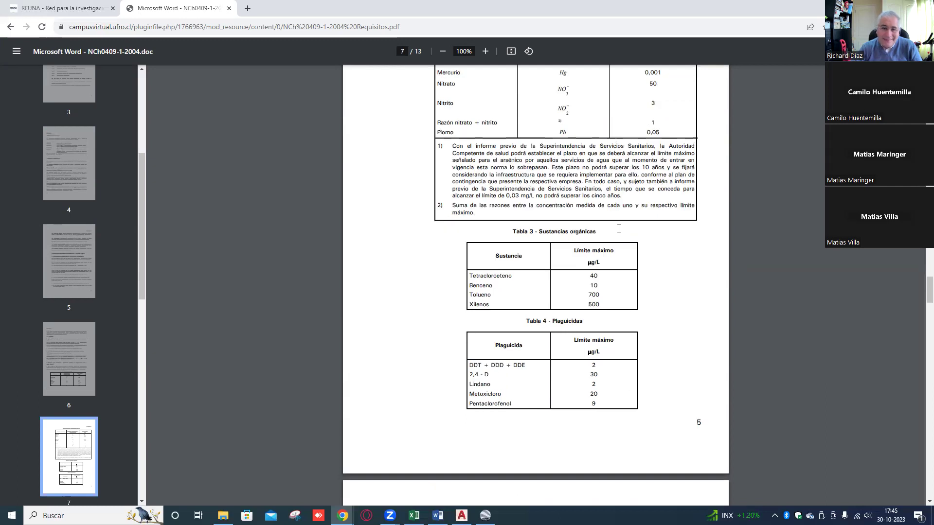
- Highlight the whole of Tabla 4 - Plaguicidas, from its title to the Pentaclorofenol limit
scroll(620, 219, "down", 6)
scroll(622, 214, "up", 3)
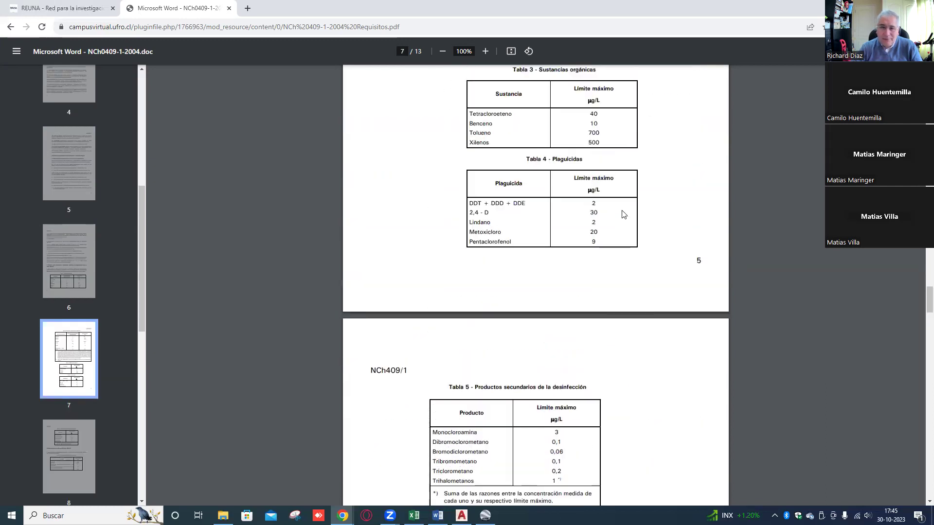
scroll(624, 215, "up", 1)
left_click_drag(525, 208, 633, 273)
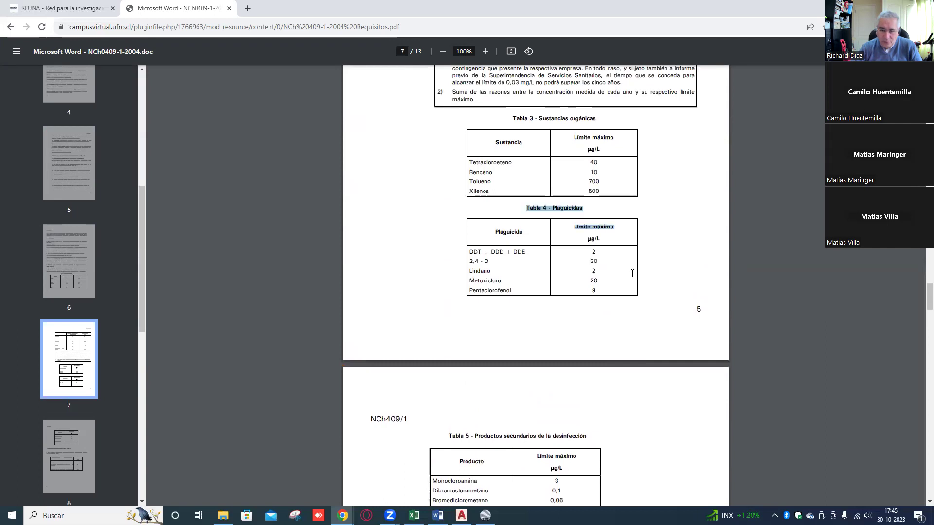
left_click(413, 257)
left_click_drag(529, 208, 597, 294)
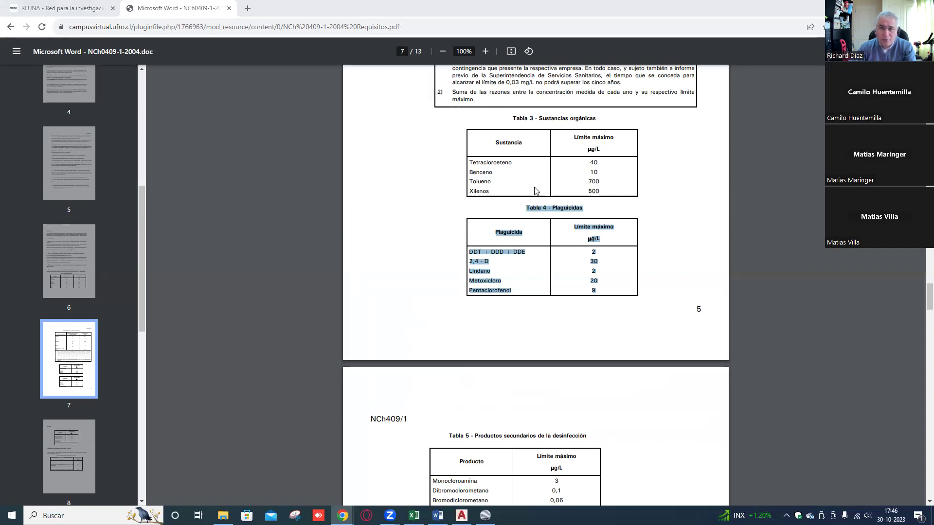
- Examine the disinfection by-product limits in Tabla 5 and the radioactive element limits in Tabla 6
scroll(586, 305, "down", 2)
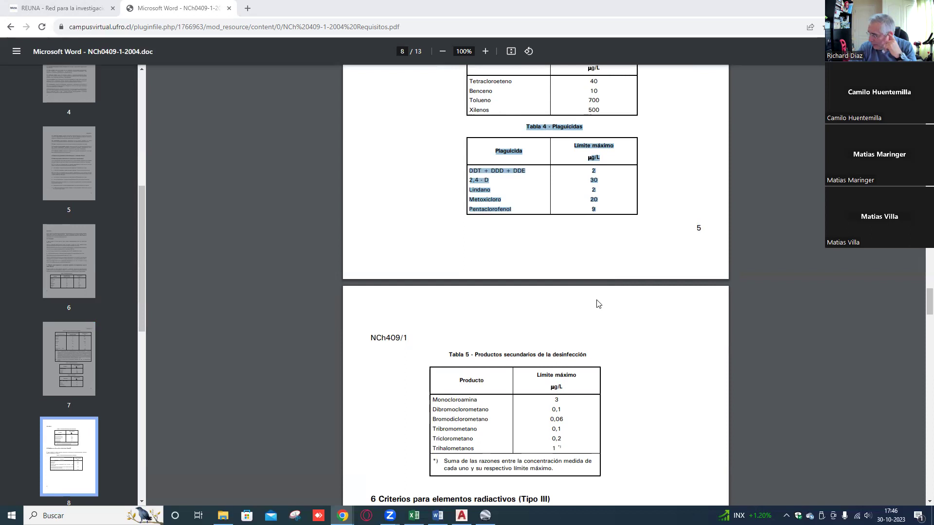
scroll(603, 302, "up", 1)
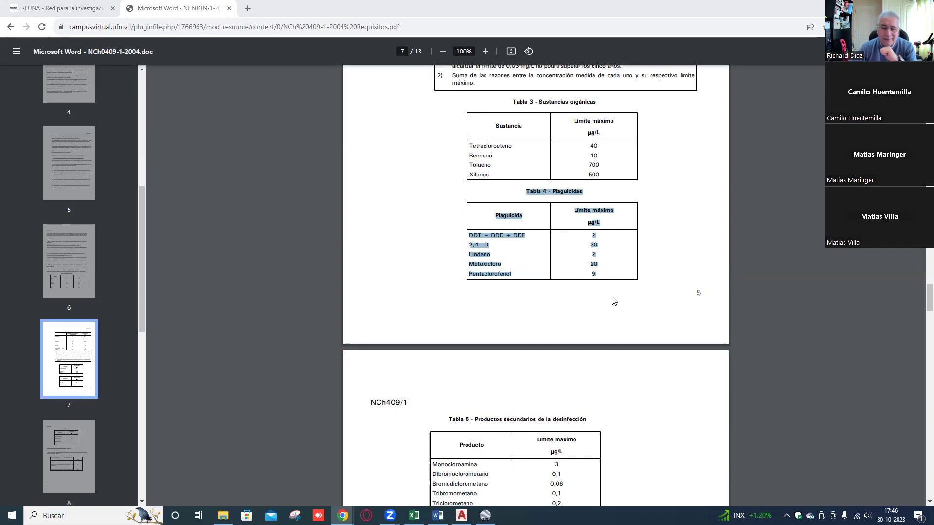
scroll(659, 298, "down", 1)
scroll(659, 298, "down", 5)
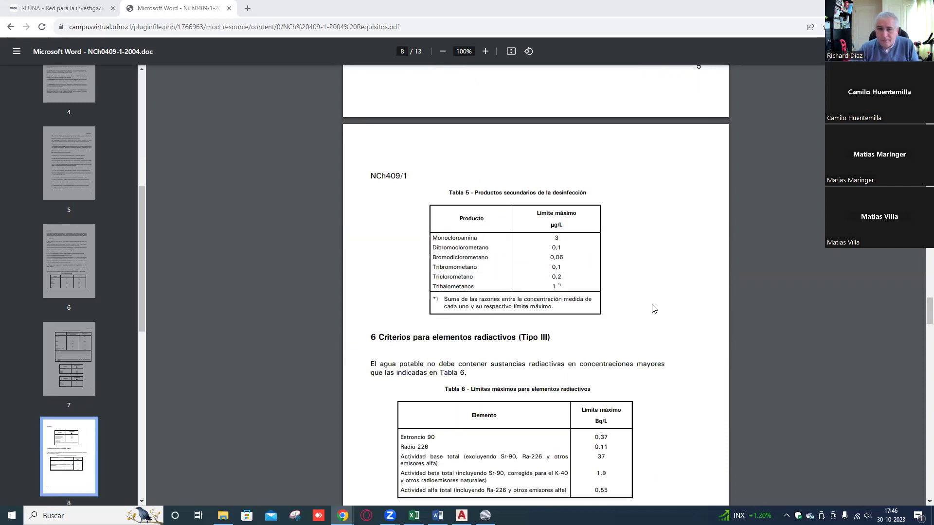
scroll(649, 315, "down", 2)
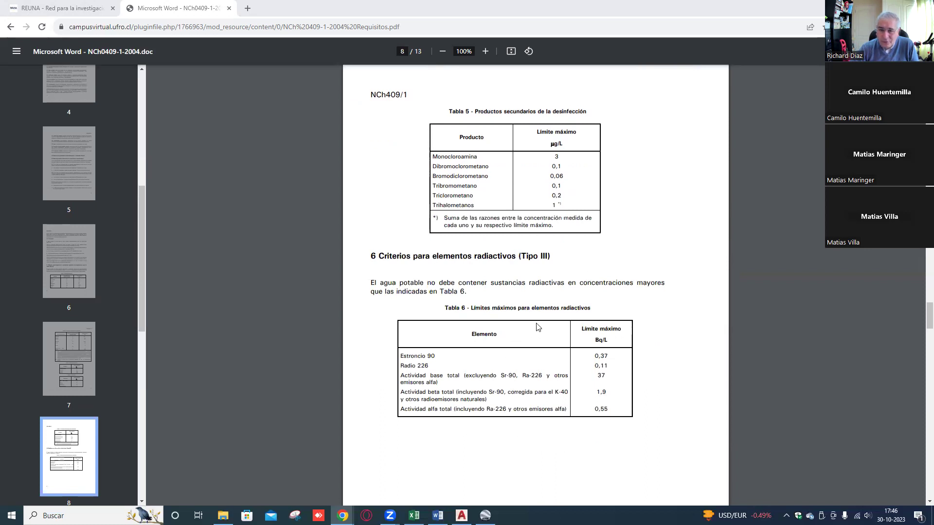
- Examine the organoleptic limits in Tabla 7, and go back over the preceding limit tables to the total coliform criteria in section 4.1
scroll(575, 325, "down", 3)
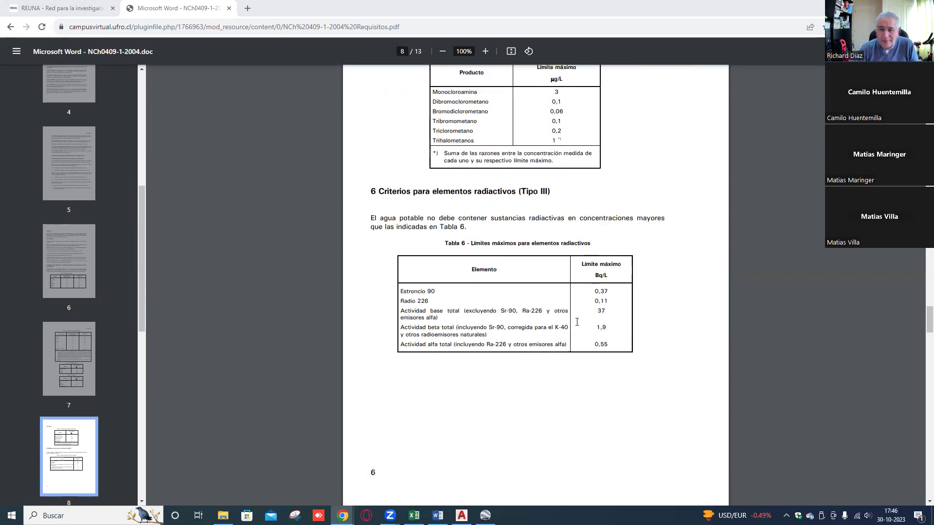
scroll(577, 323, "down", 6)
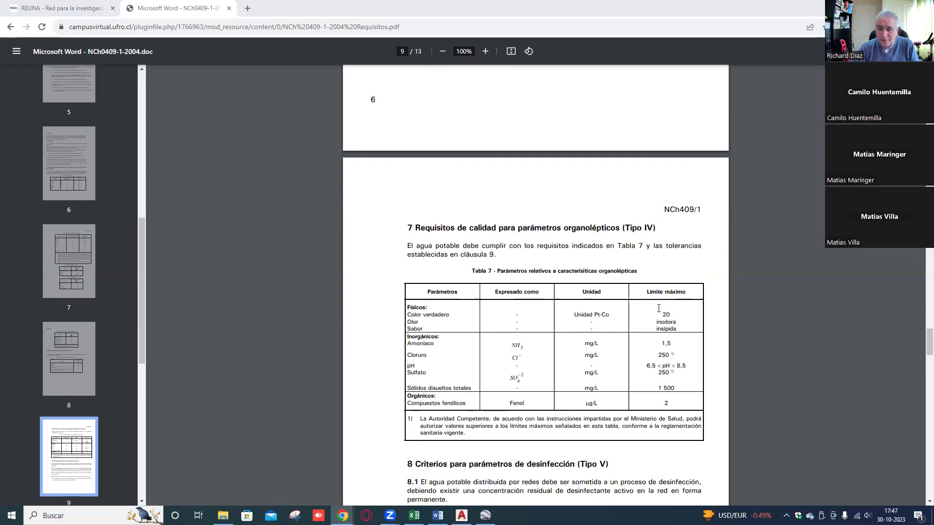
scroll(621, 264, "up", 5)
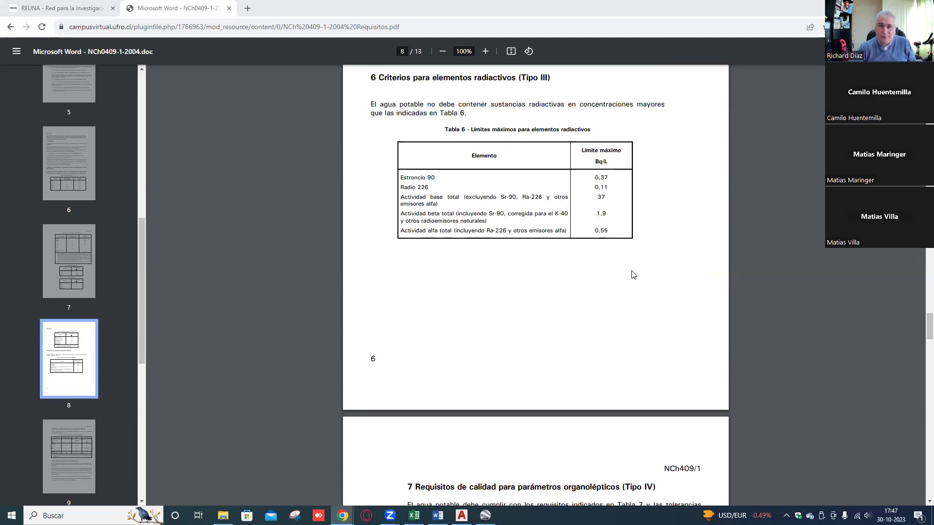
scroll(634, 267, "up", 1)
scroll(633, 267, "up", 14)
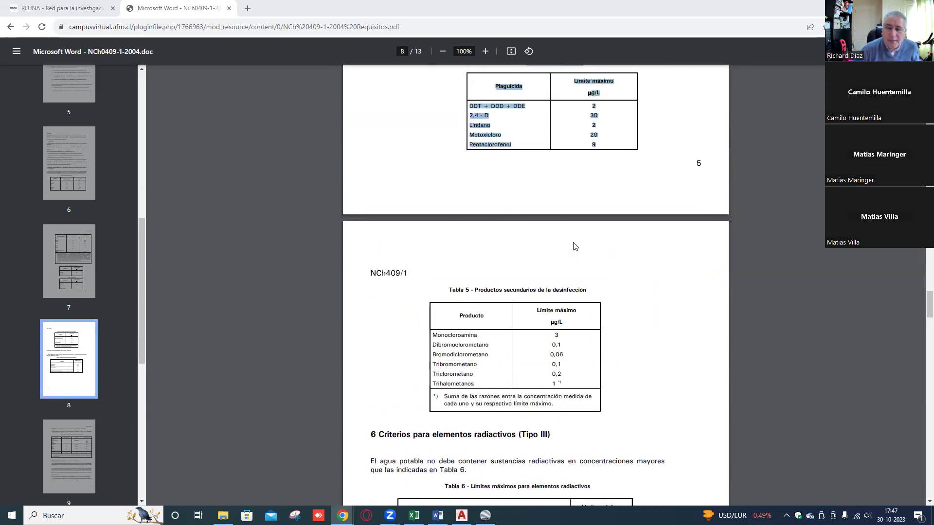
scroll(559, 233, "up", 2)
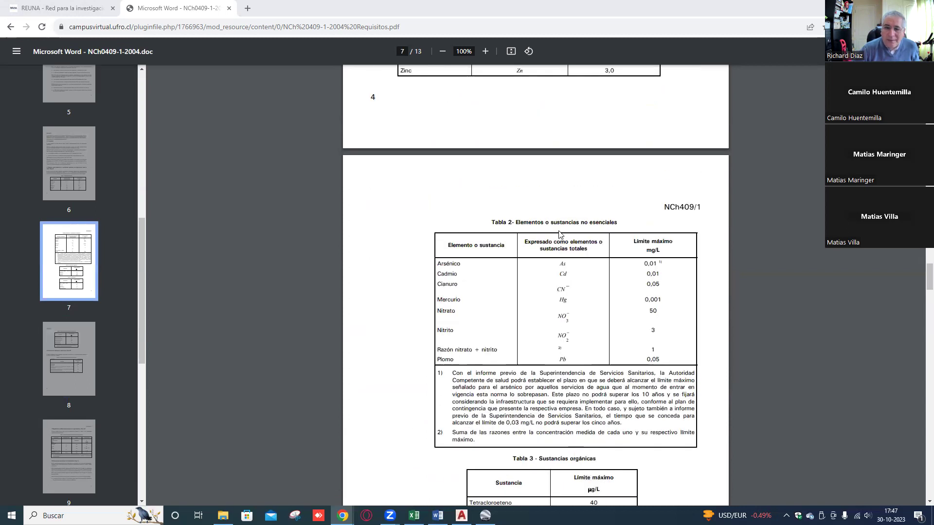
scroll(559, 233, "up", 5)
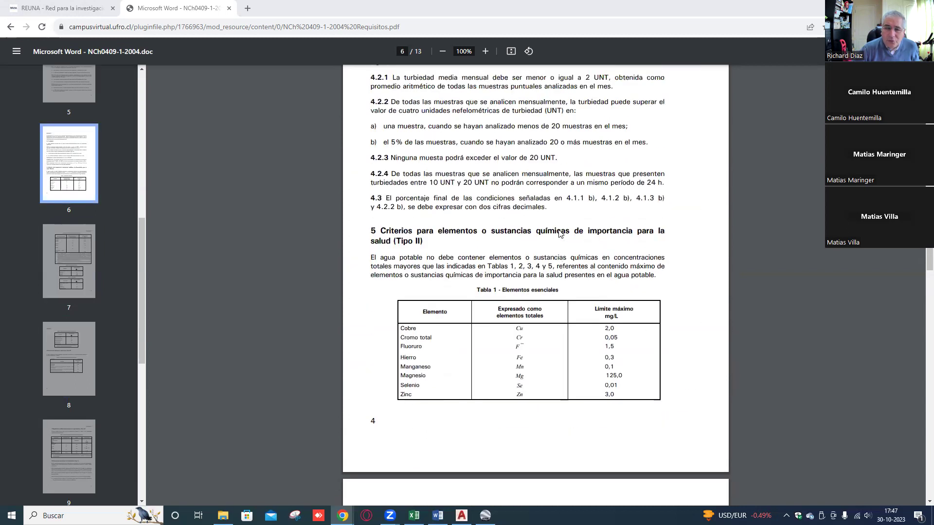
scroll(559, 234, "up", 7)
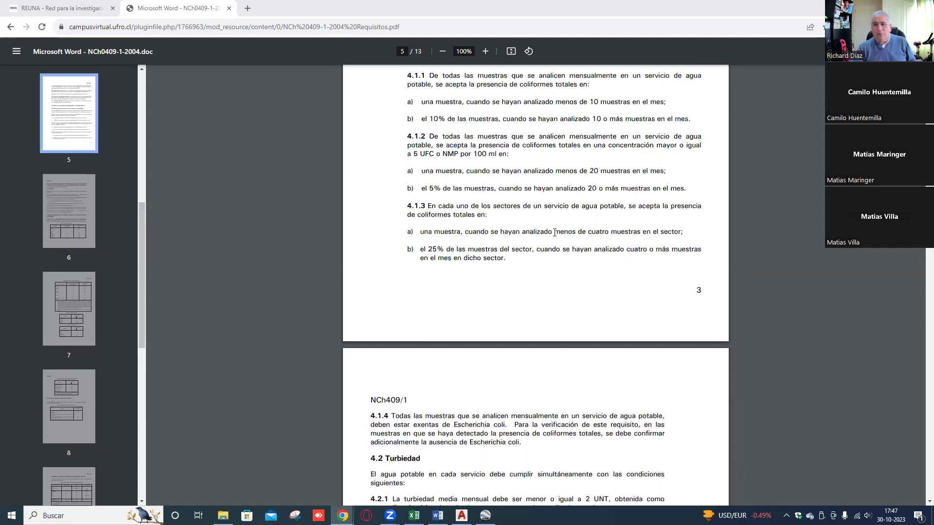
- Highlight the Hierro and Manganeso rows in Tabla 1 - Elementos esenciales, from the element names through their maximum limits
scroll(554, 233, "down", 7)
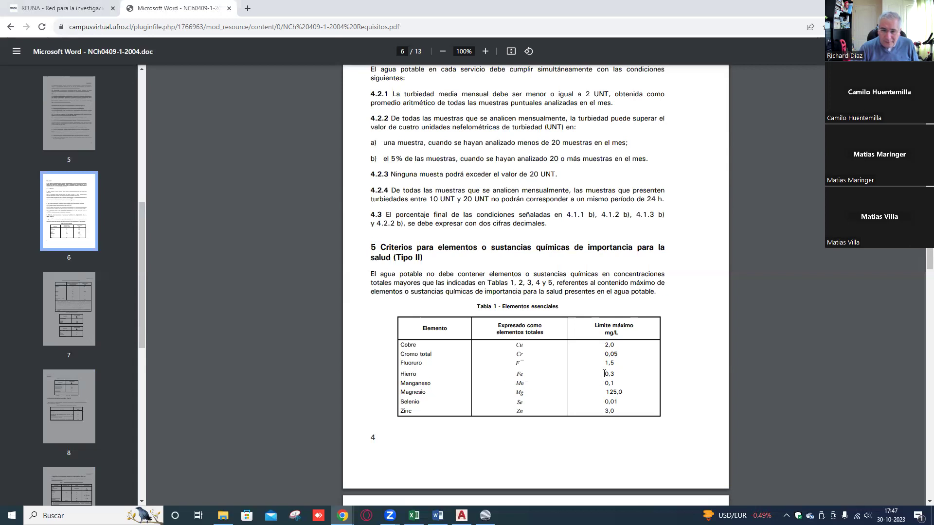
left_click_drag(612, 375, 616, 381)
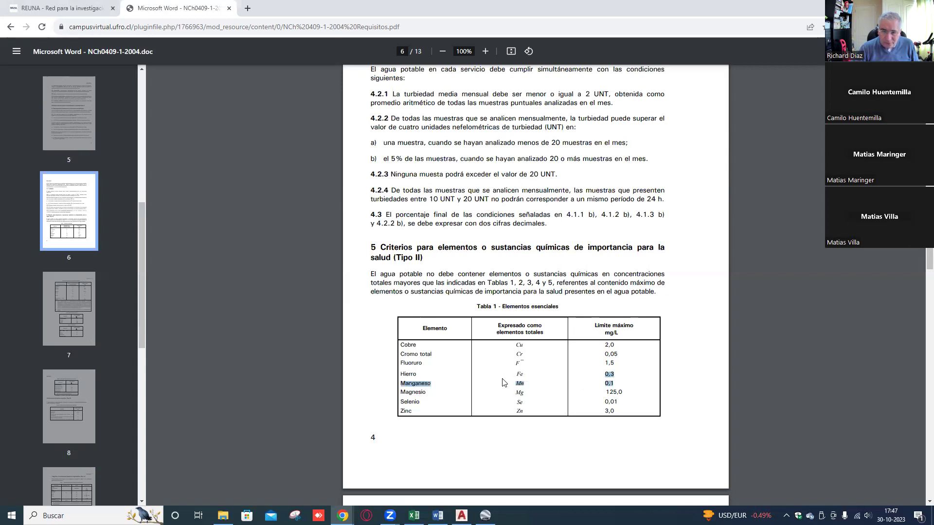
left_click_drag(401, 373, 502, 373)
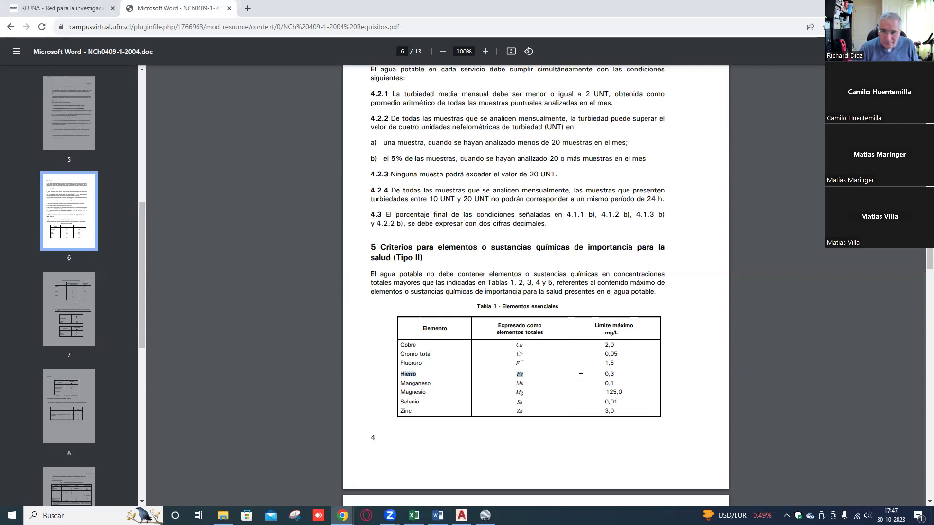
left_click_drag(580, 377, 611, 383)
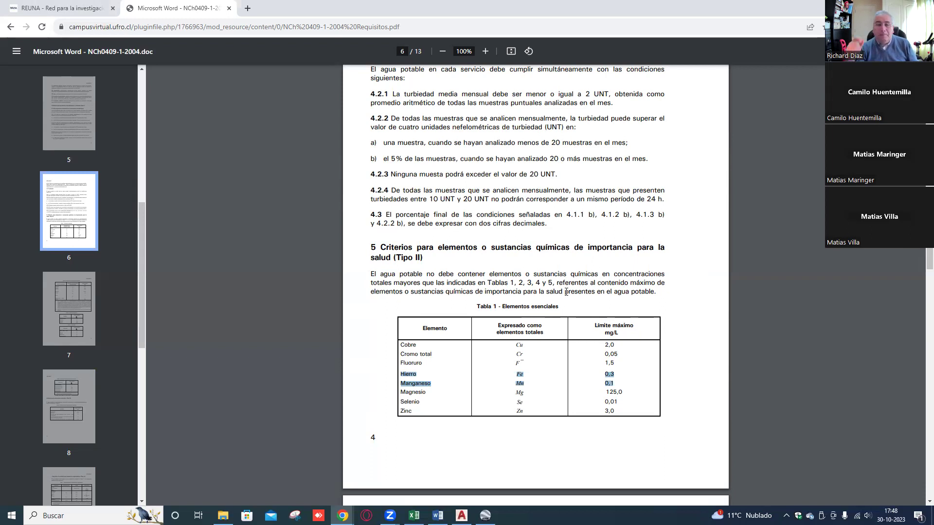
- Search Google for "FILTROS FIERRO MANGANESO" in a new browser tab and show the image results
left_click(247, 9)
type("FILTROS ")
type("FILTROS ")
type("FIERRO")
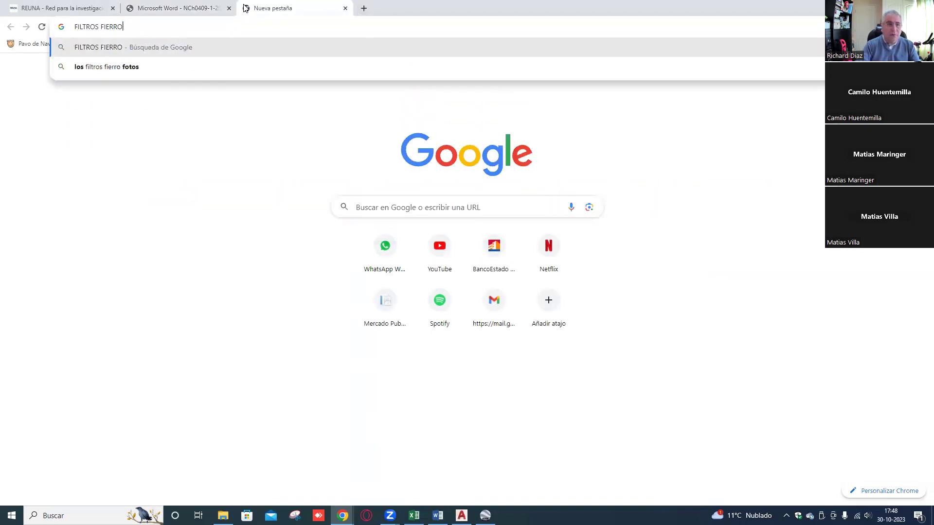
type(" MANGANESO")
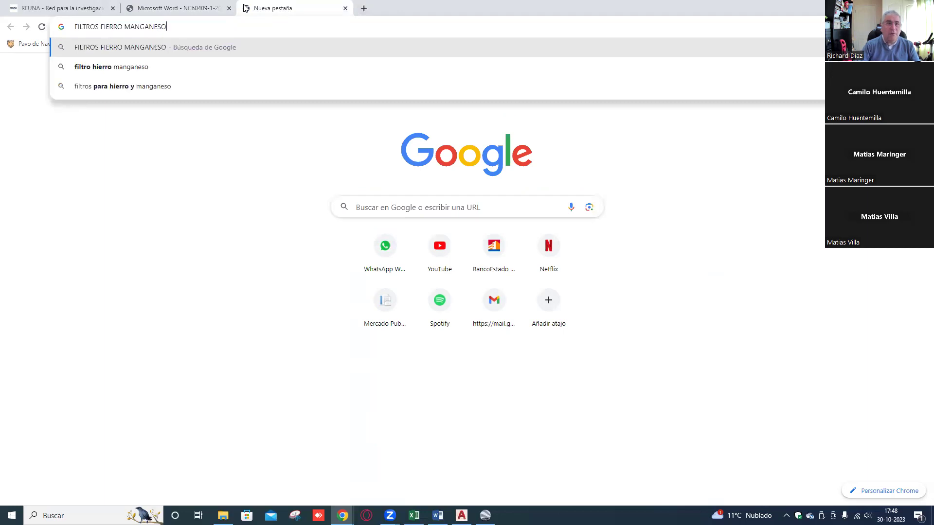
key("Return")
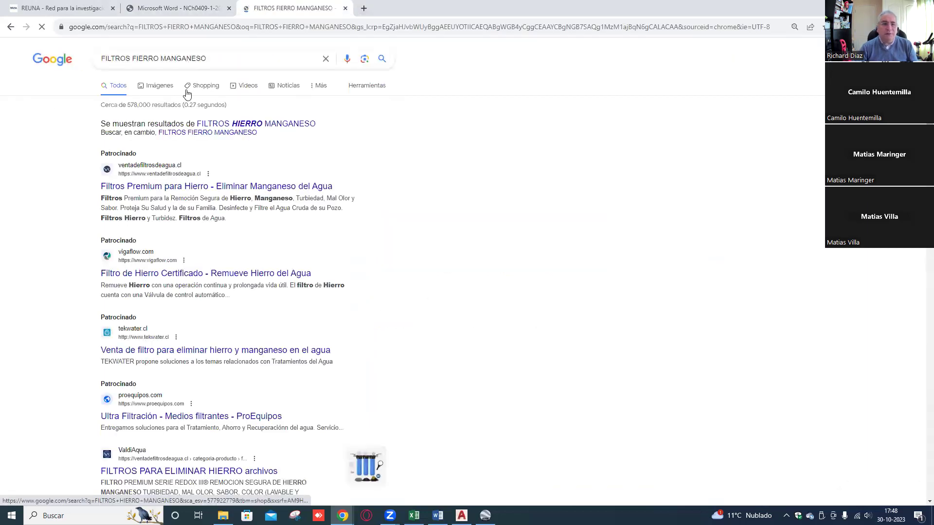
left_click(152, 87)
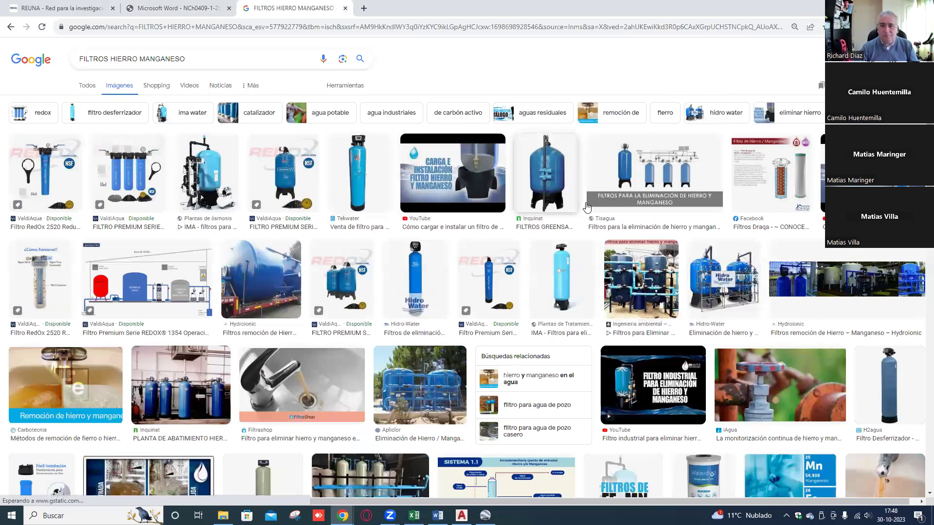
- View the enlarged images of the Hidro-Water, Ingeniería Ambiental and Hydroionic iron and manganese filters
left_click(730, 294)
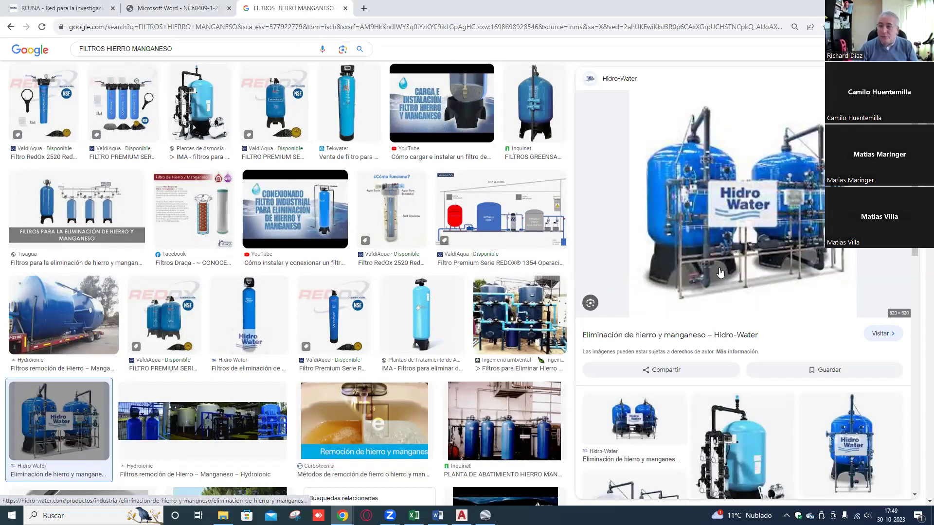
left_click(530, 322)
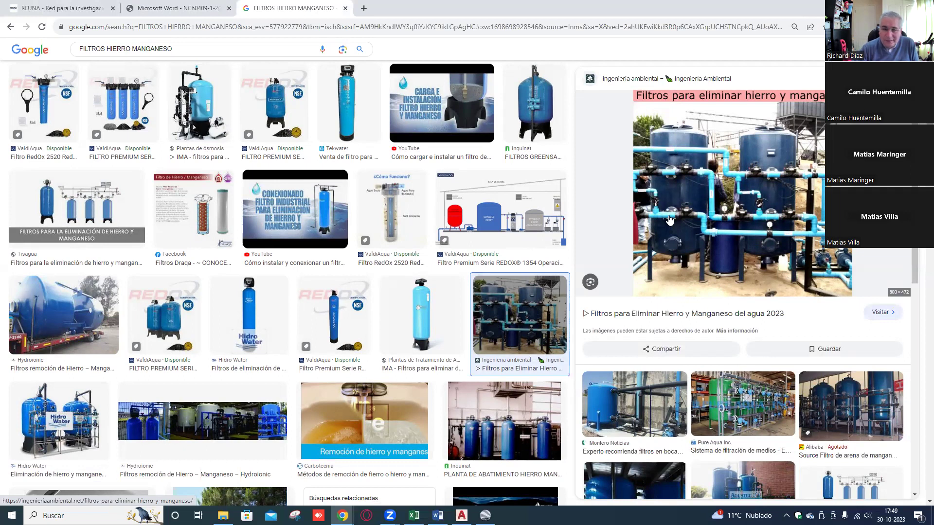
left_click(73, 326)
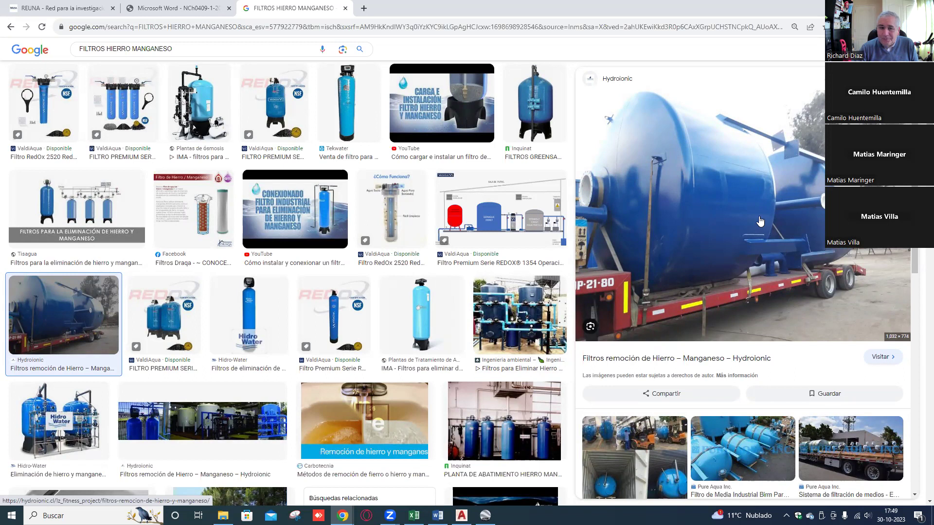
- Examine the ValdiAqua REDOX III filter's image and description, checking back against the iron and manganese limits in the standard
left_click(135, 95)
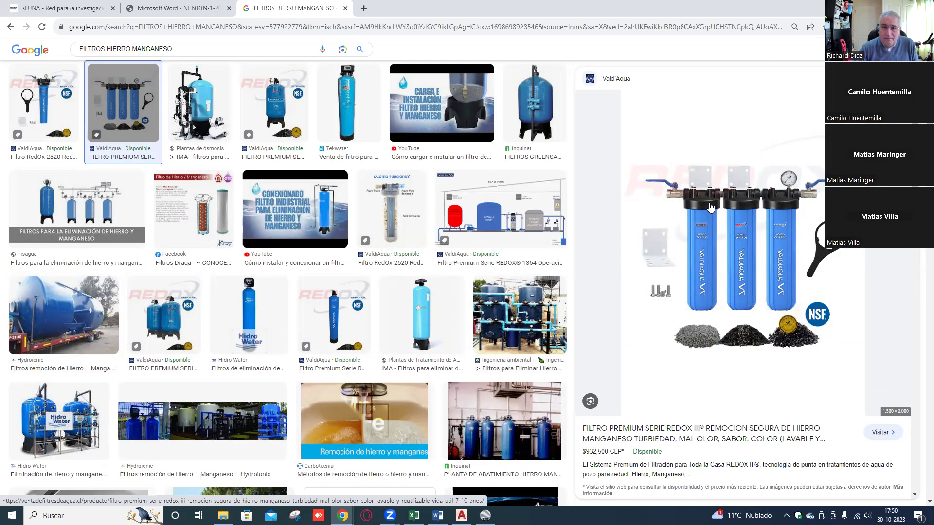
scroll(711, 208, "down", 5)
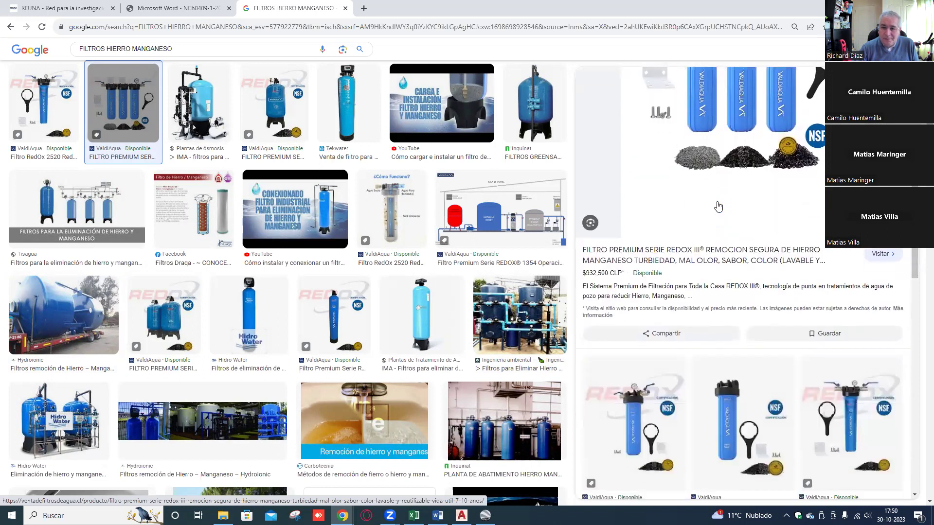
scroll(720, 204, "up", 1)
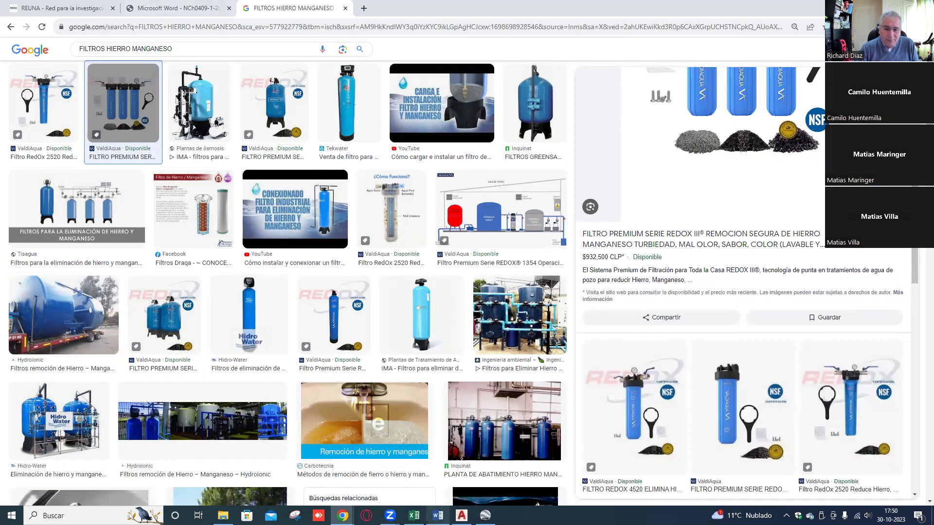
left_click(171, 8)
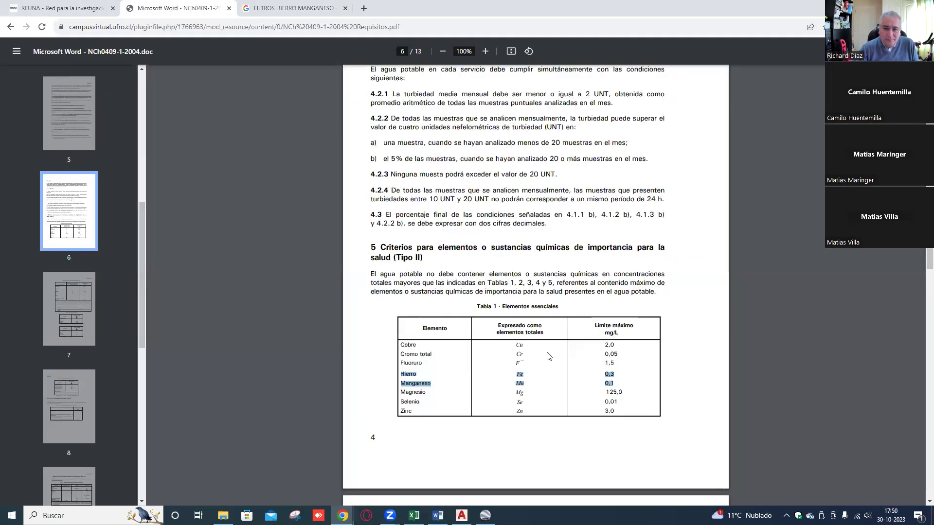
left_click(293, 8)
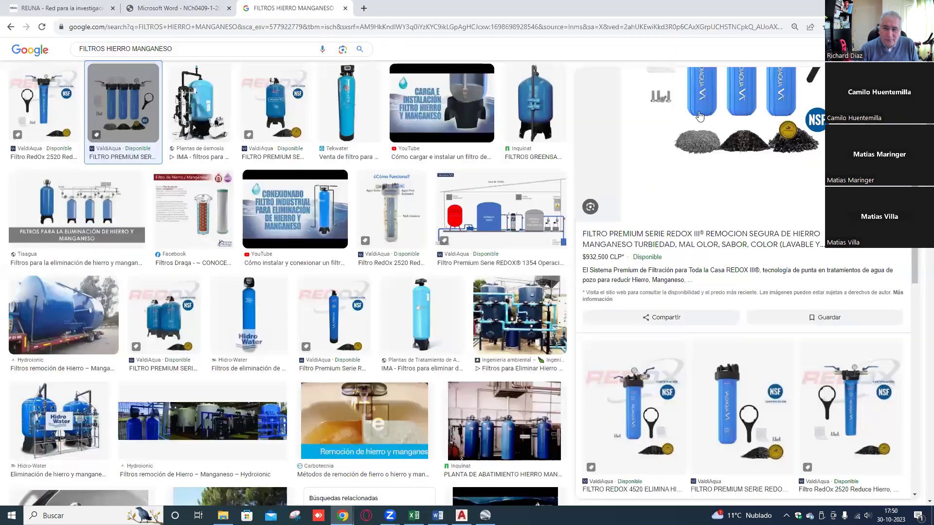
scroll(700, 116, "up", 3)
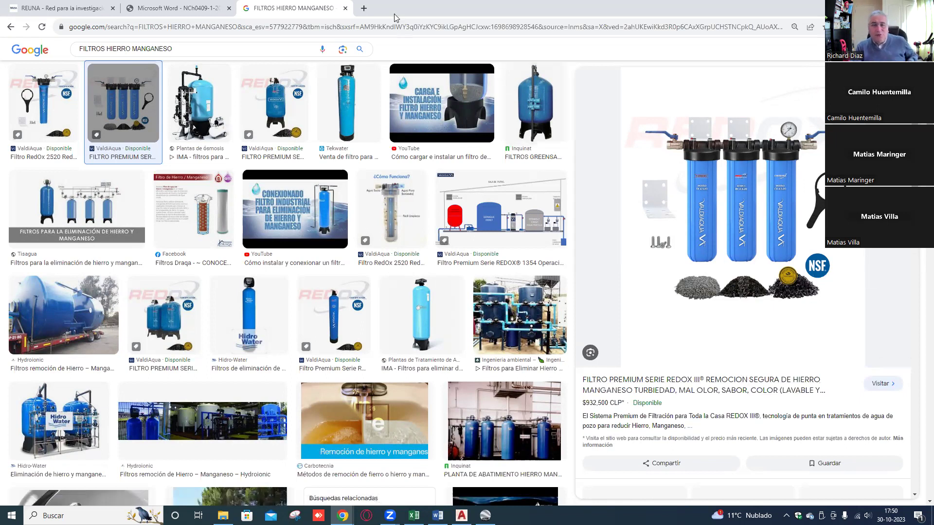
- Try to open the website aguasin.cl in a new browser tab
left_click(363, 8)
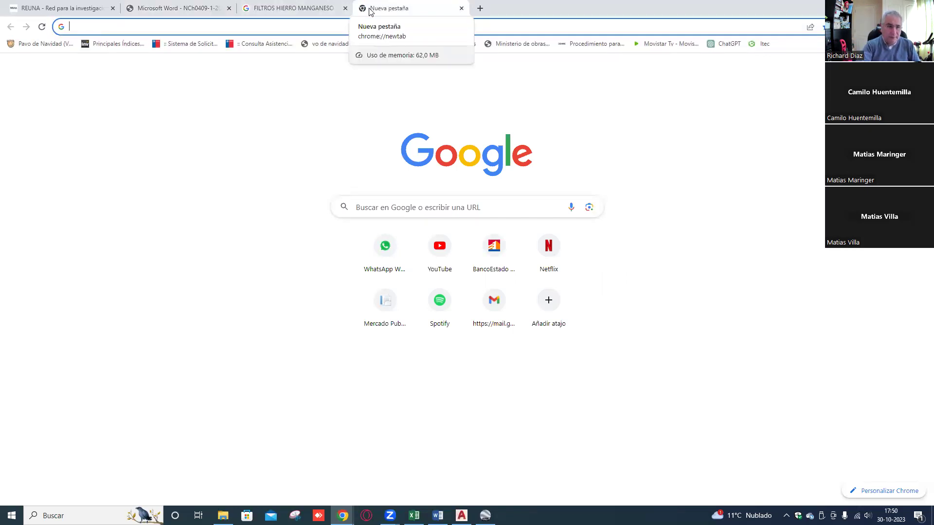
type("AGUASI")
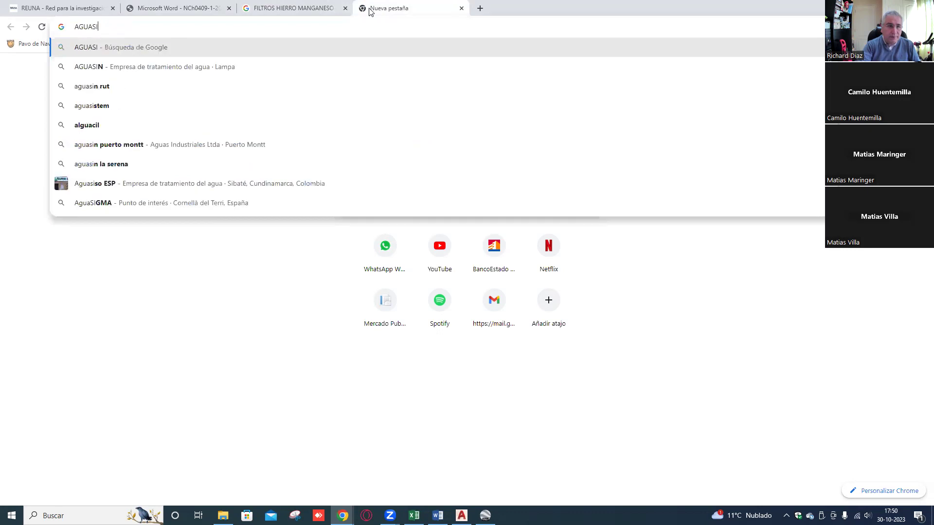
type("N")
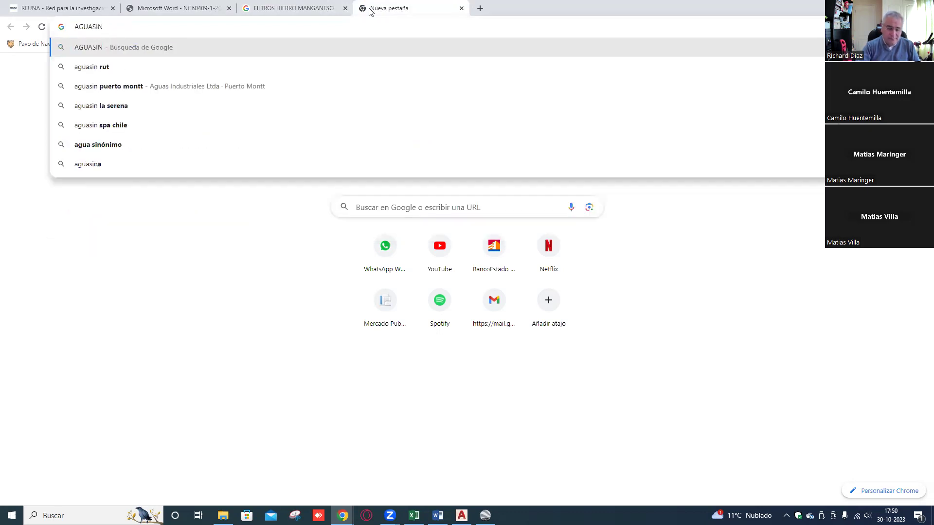
type(".CL")
key("Return")
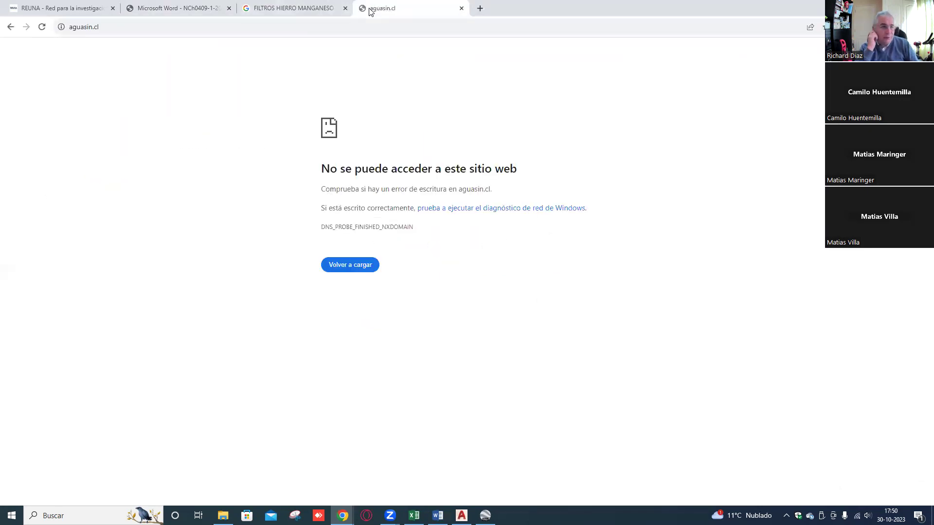
- Try to load the site with the address changed to aguasin.com
left_click(178, 23)
left_click(178, 24)
key("BackSpace")
type("OM")
key("Return")
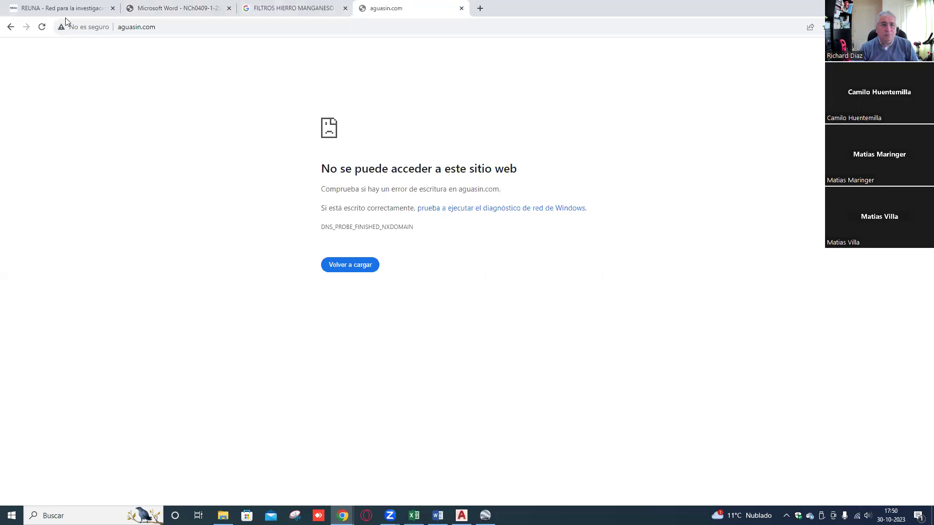
left_click(166, 26)
type("W")
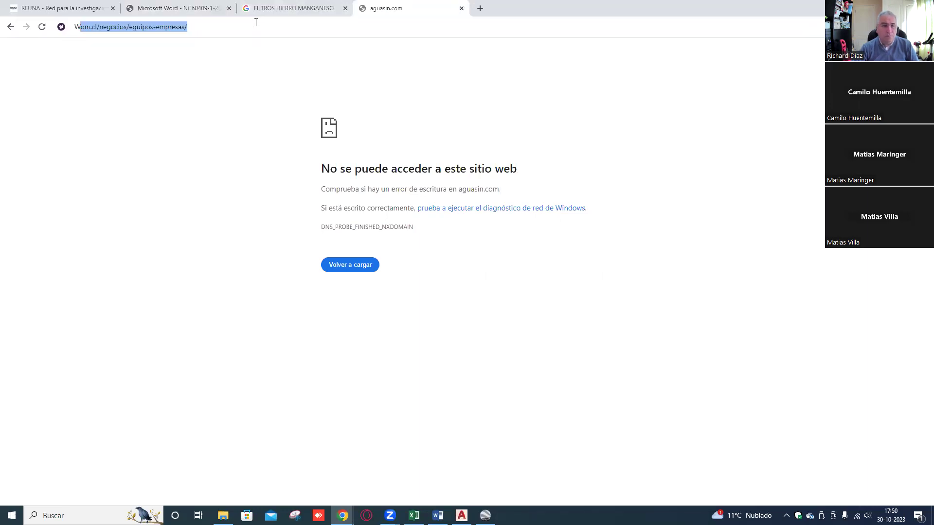
type("WW.AGUASIN")
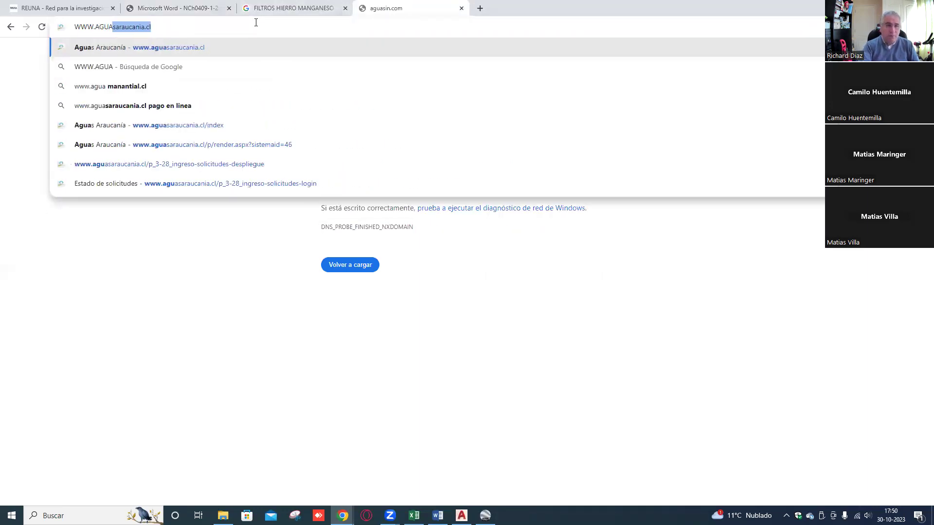
type(".COM")
key("Return")
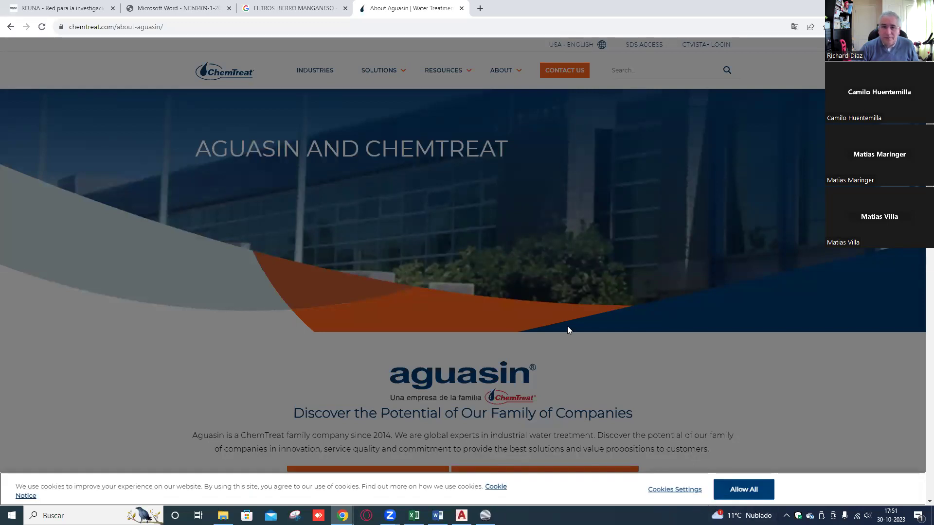
- Accept all cookies on the Aguasin and ChemTreat page and bring up the list of the company's solutions
scroll(567, 326, "down", 2)
scroll(572, 322, "up", 2)
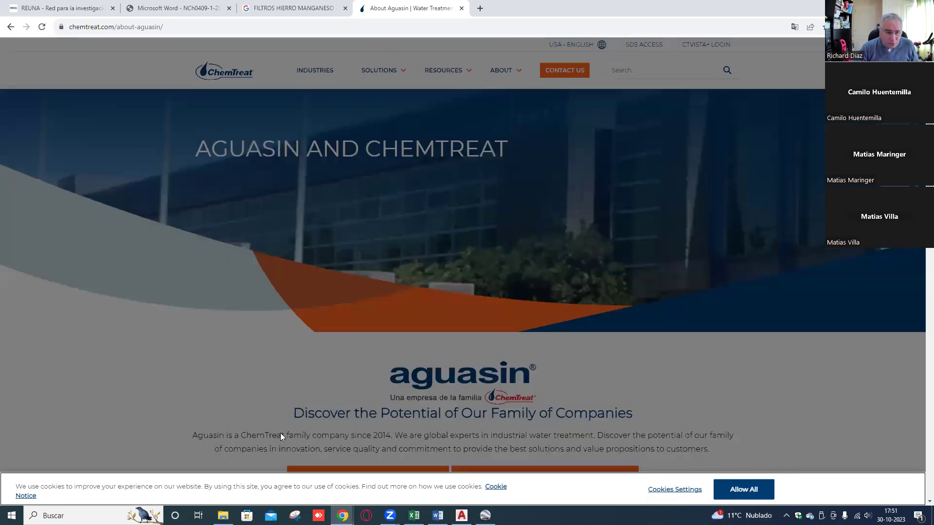
left_click(738, 492)
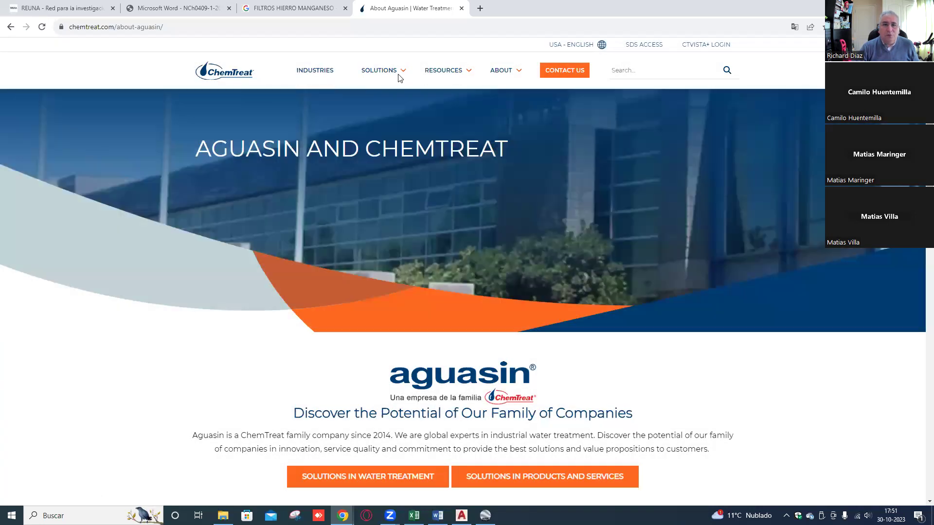
mouse_move(400, 74)
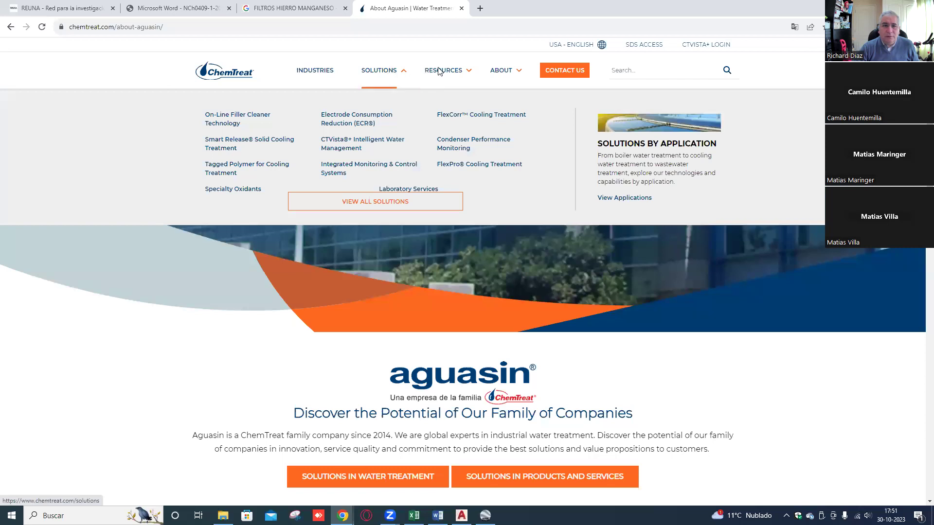
- Look over the resources and company information on the Aguasin and ChemTreat page, including its certifications and standards
mouse_move(439, 72)
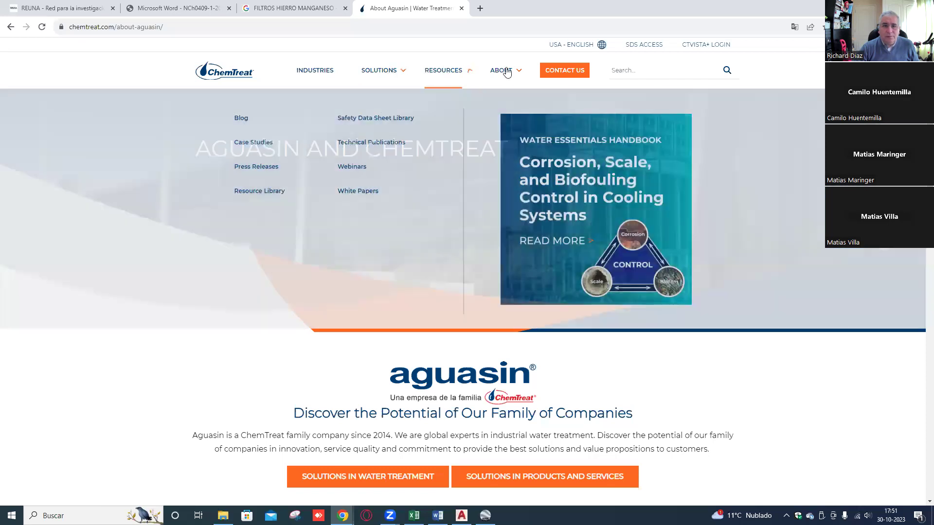
mouse_move(503, 71)
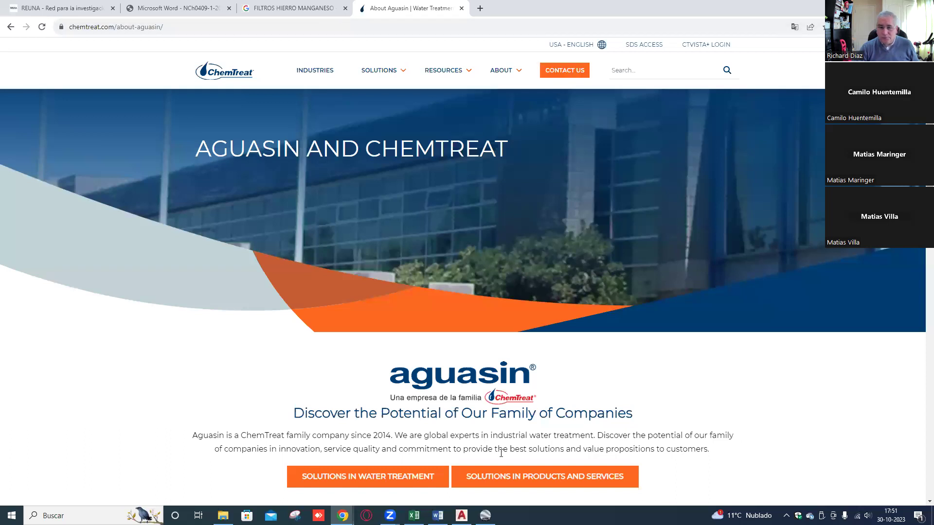
scroll(499, 346, "down", 6)
scroll(503, 346, "down", 5)
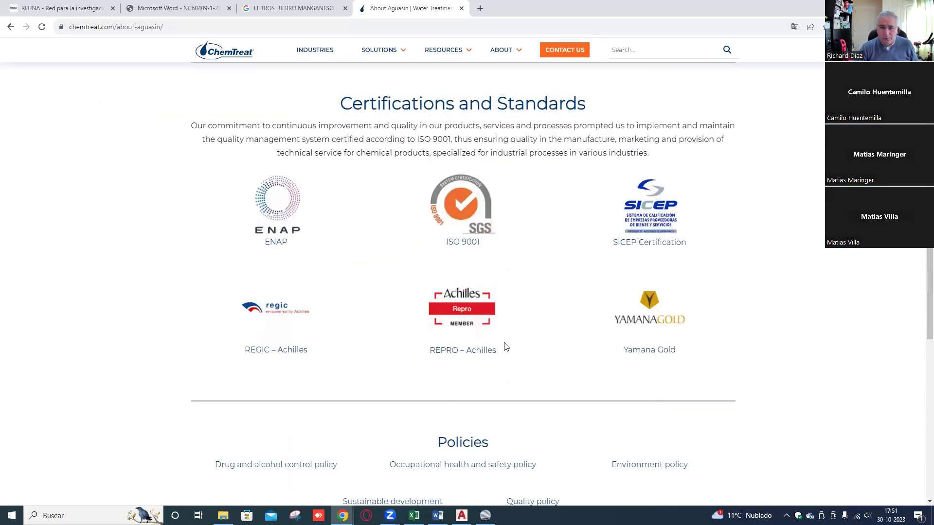
scroll(533, 253, "up", 12)
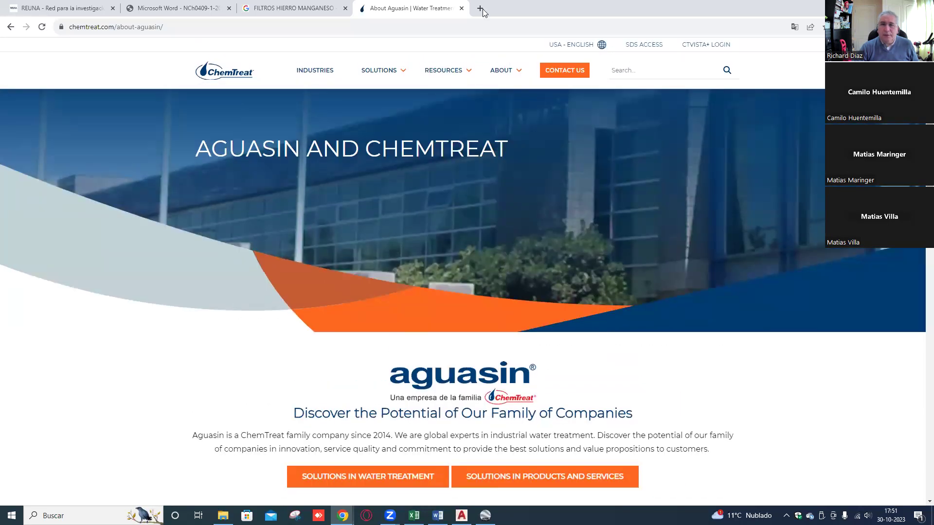
- Open the website cotaco.cl in a new browser tab
left_click(480, 9)
type("COTAC")
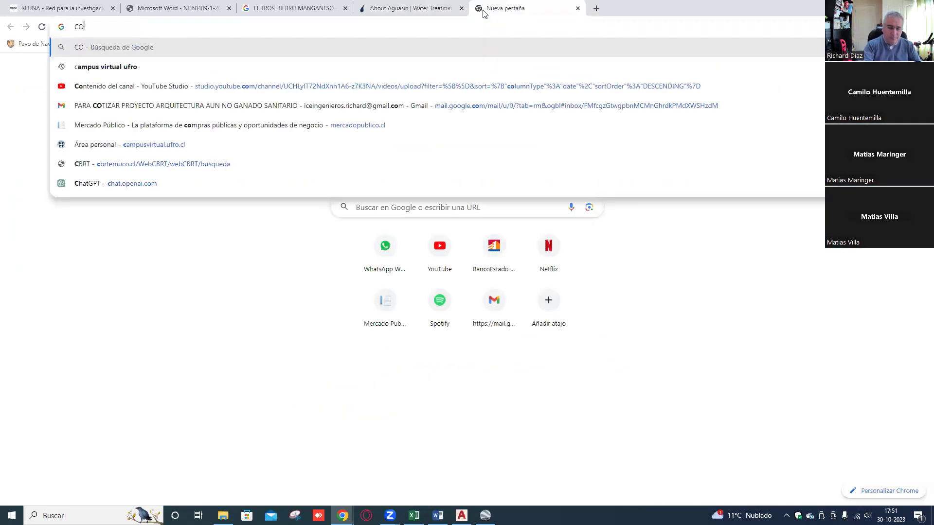
type("O.CL+")
key("Return")
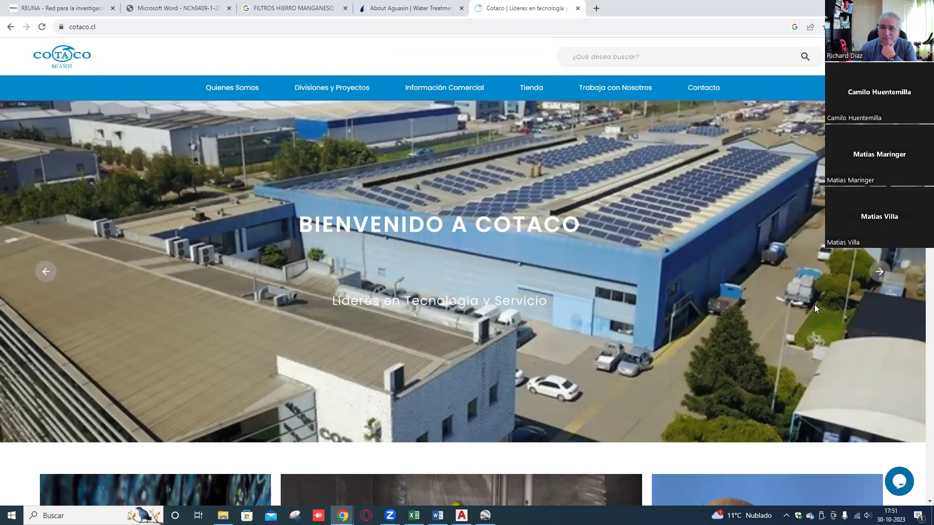
- Look through the Cotaco home page, from the banner to the products and footer, and return to the divisions section
left_click(881, 278)
left_click(880, 278)
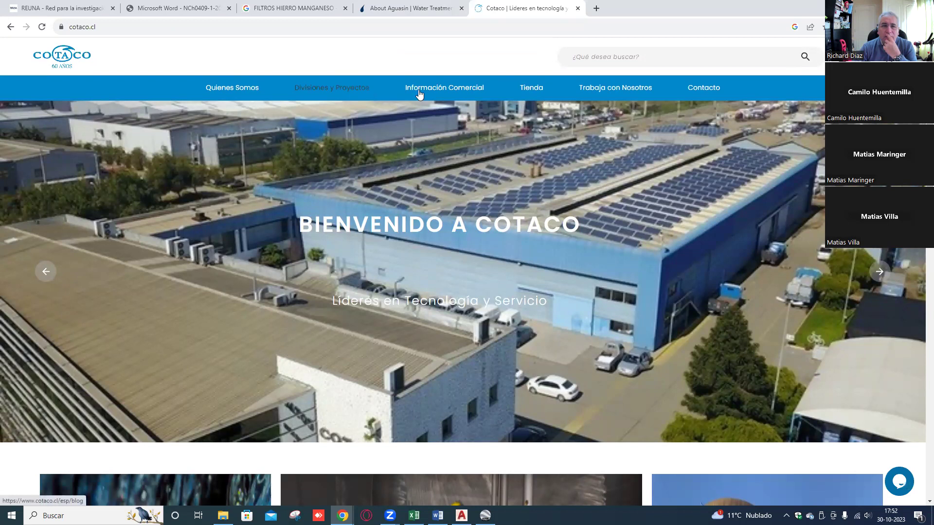
scroll(494, 194, "down", 5)
scroll(495, 191, "down", 6)
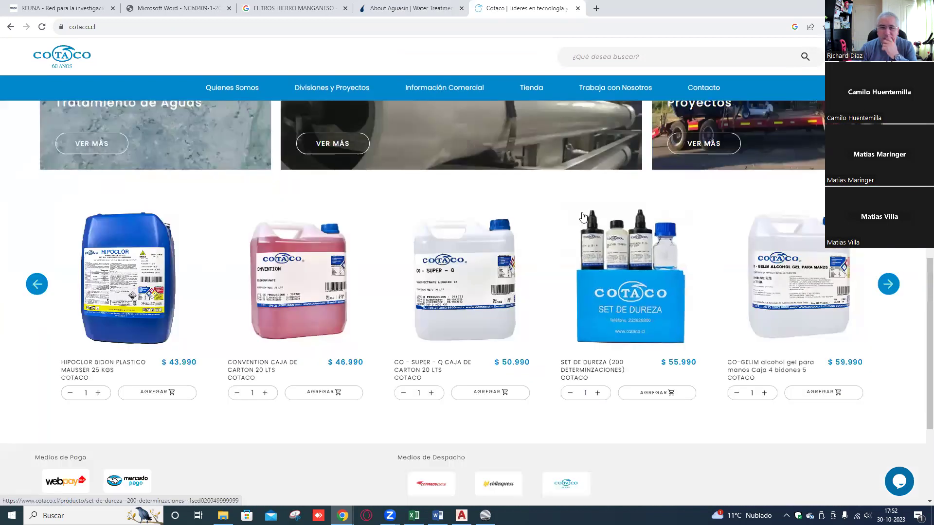
scroll(560, 220, "down", 4)
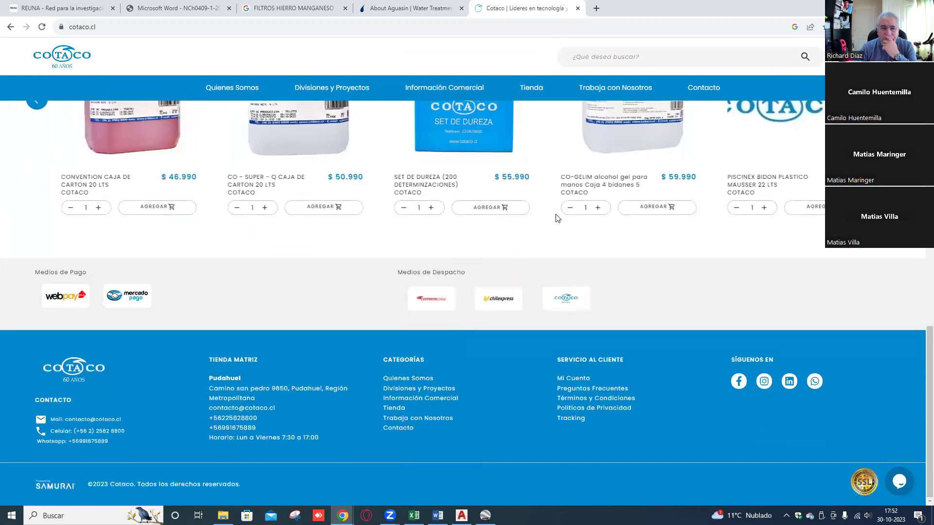
scroll(447, 178, "up", 8)
scroll(428, 179, "up", 2)
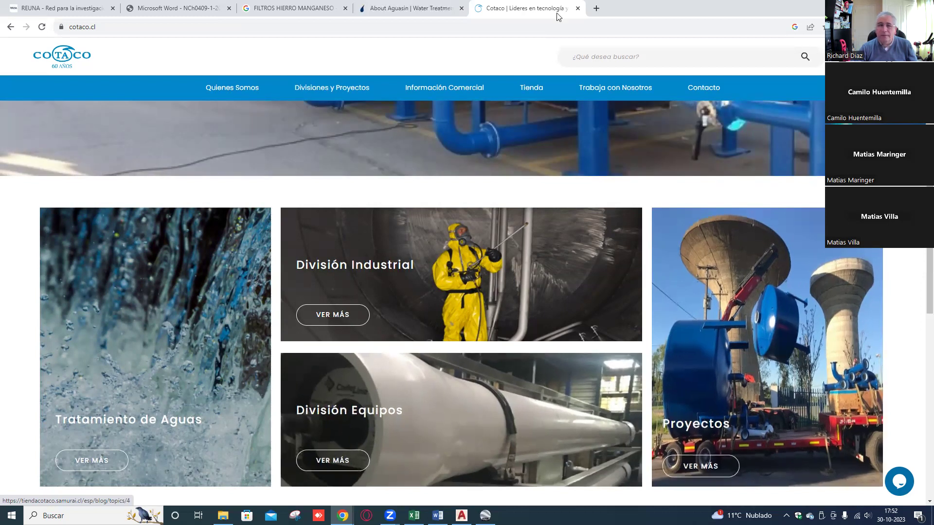
- Return to the FILTROS HIERRO MANGANESO image results and preview the Tekwater iron and manganese filter with its related images
left_click(297, 9)
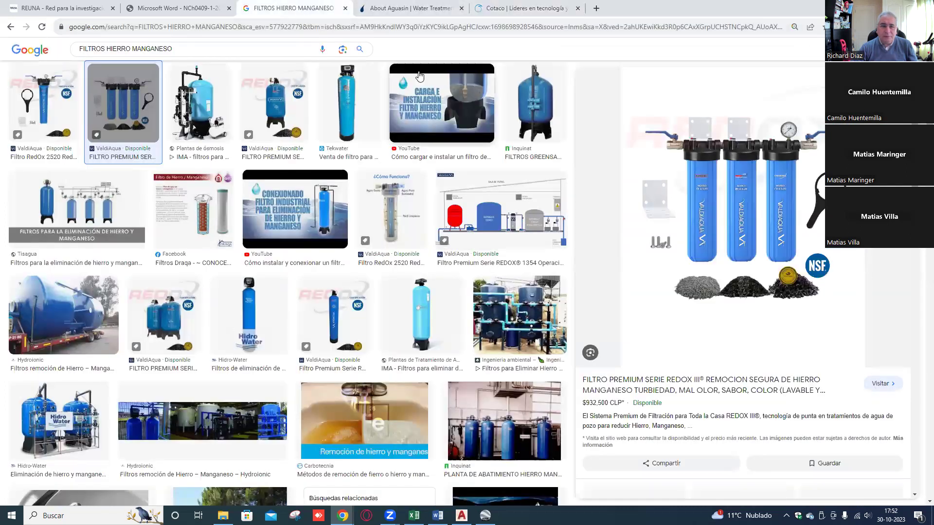
left_click(351, 119)
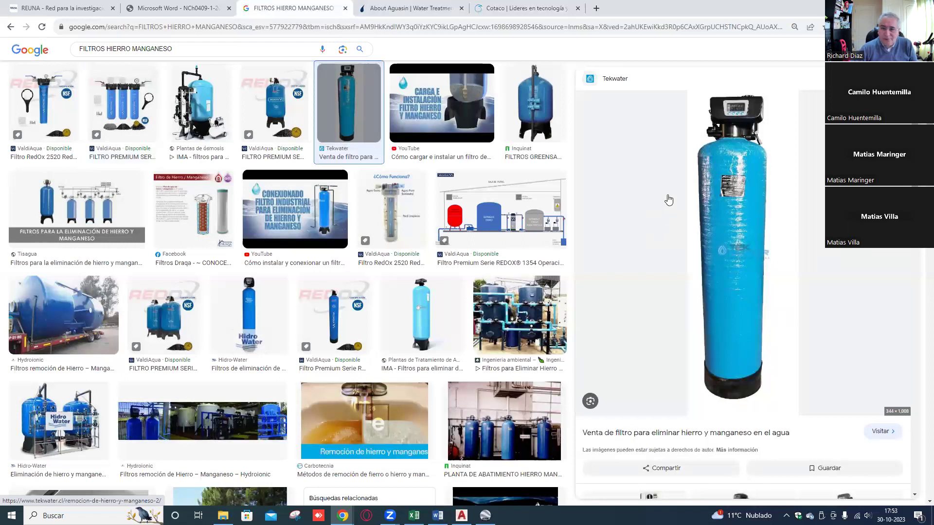
scroll(652, 316, "down", 6)
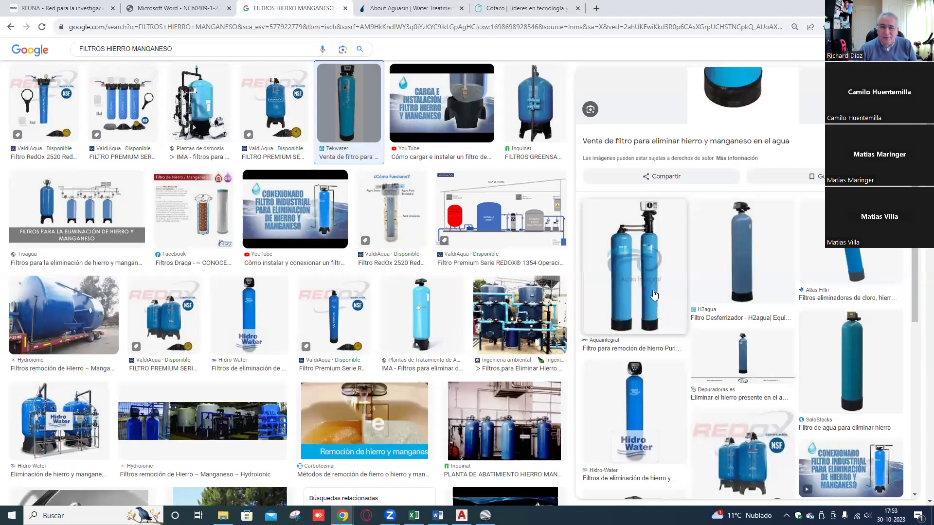
scroll(653, 295, "down", 1)
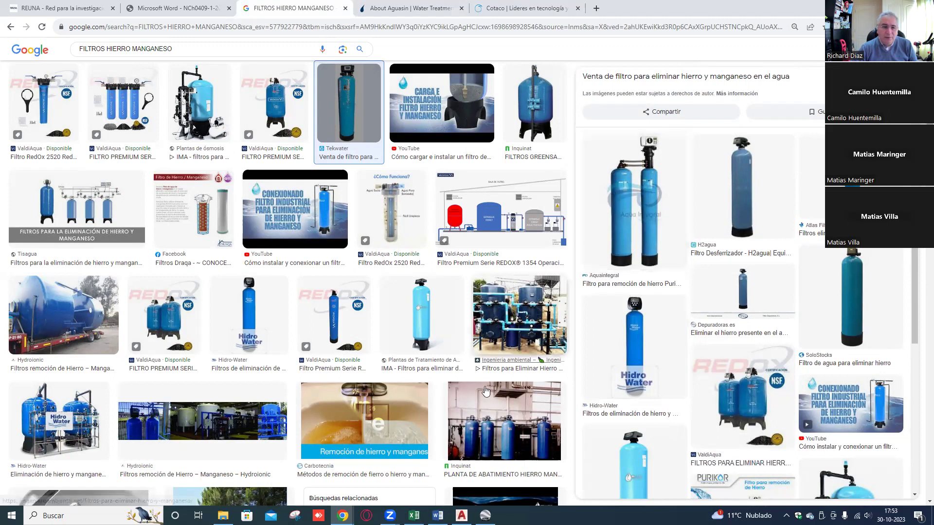
scroll(313, 265, "down", 2)
scroll(313, 265, "down", 2)
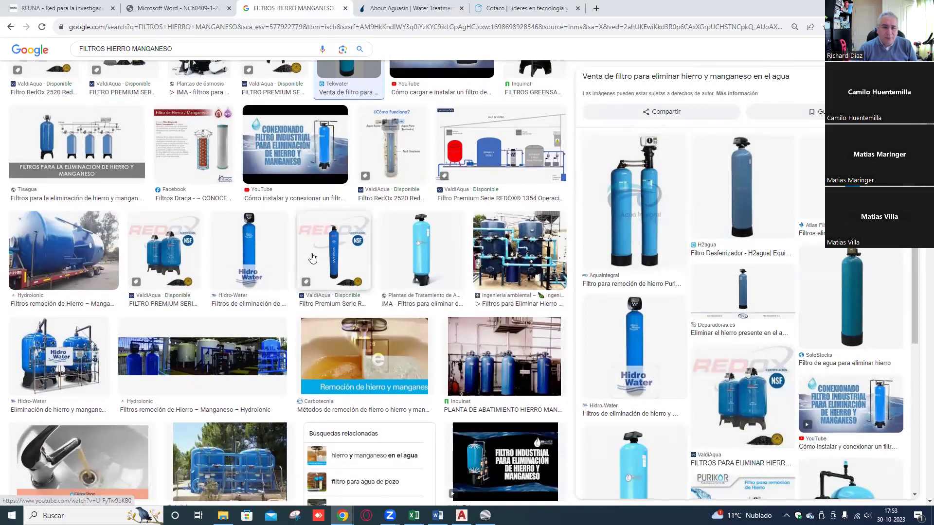
- Preview the Carbotecnia image on iron and manganese removal and examine the related pictures of discoloured tap water
left_click(423, 326)
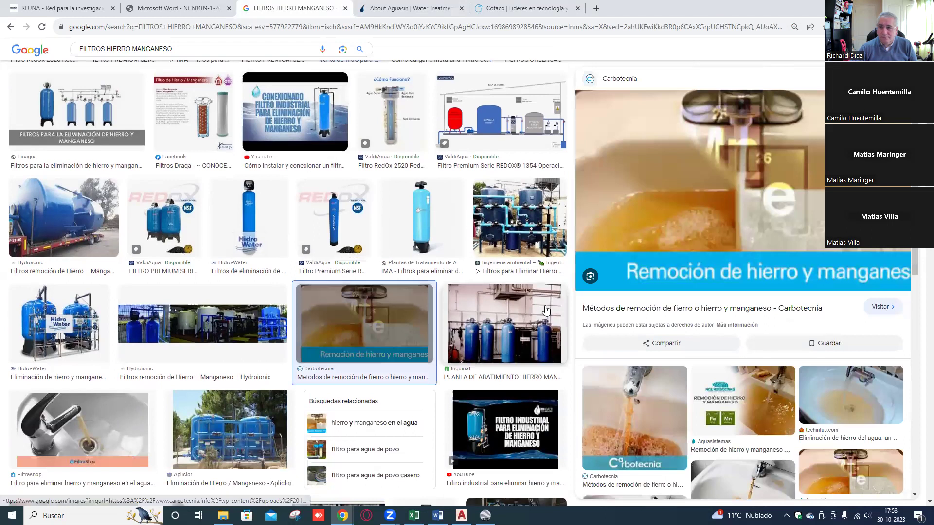
scroll(690, 186, "down", 3)
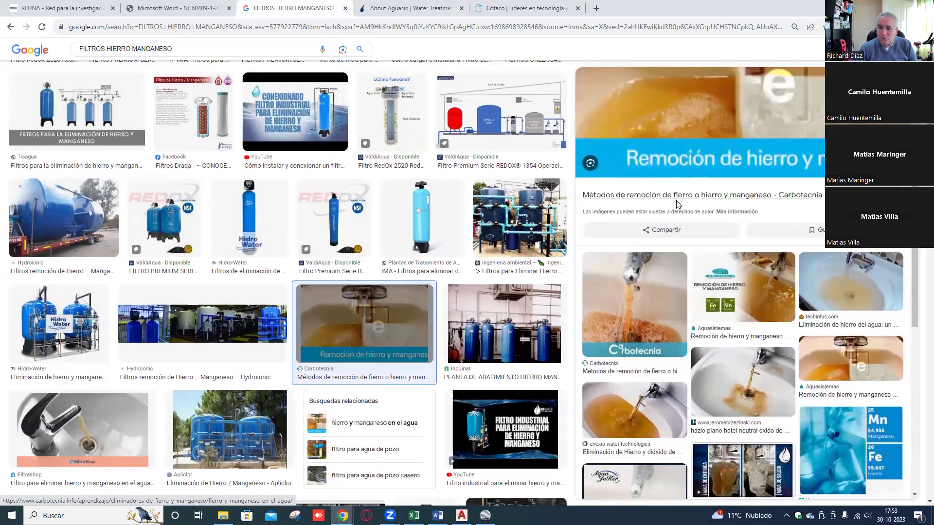
scroll(678, 200, "down", 1)
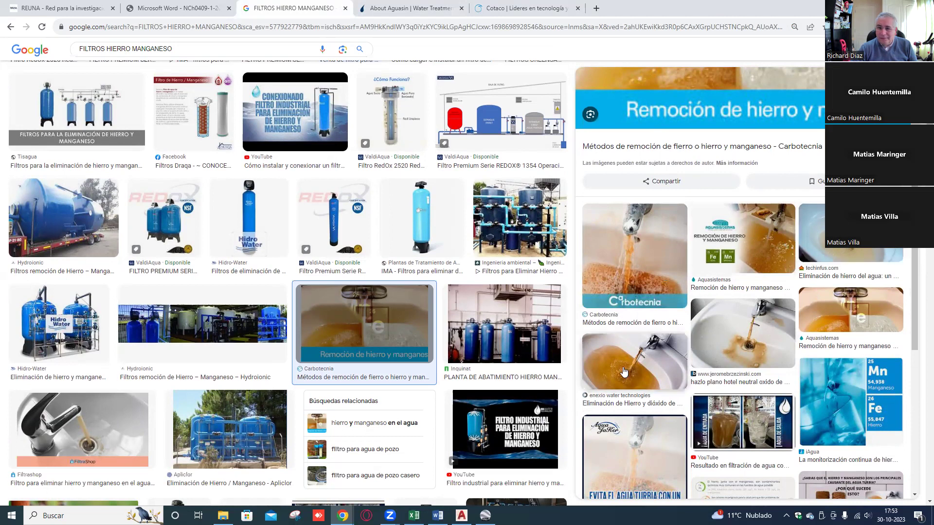
scroll(646, 357, "down", 1)
scroll(646, 354, "down", 1)
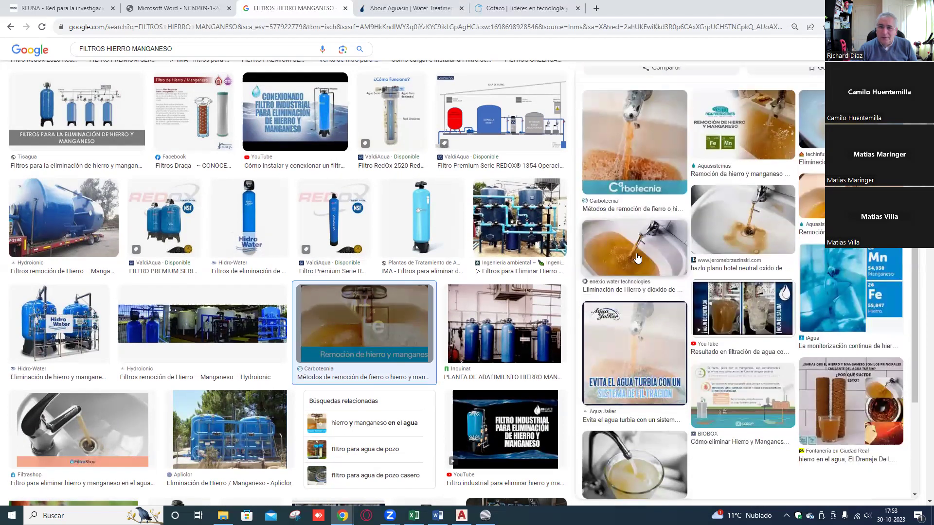
scroll(789, 213, "up", 1)
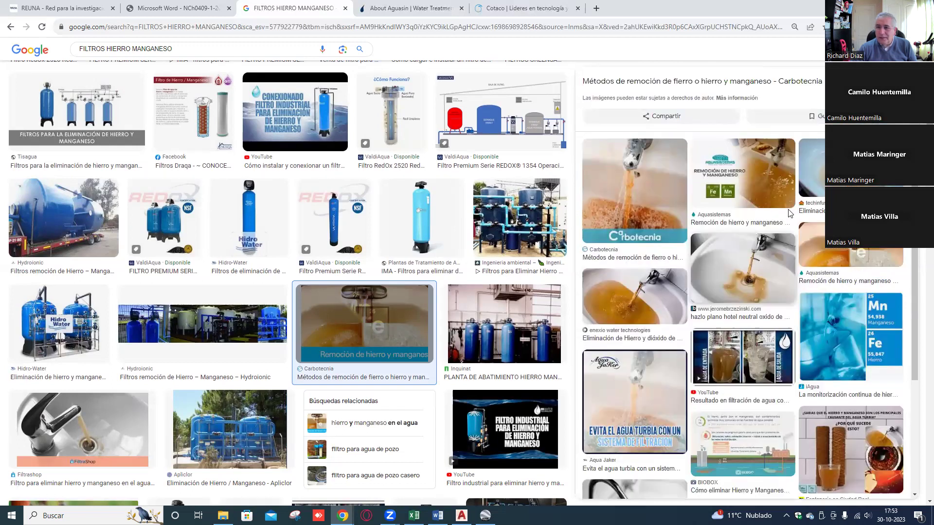
scroll(789, 213, "up", 1)
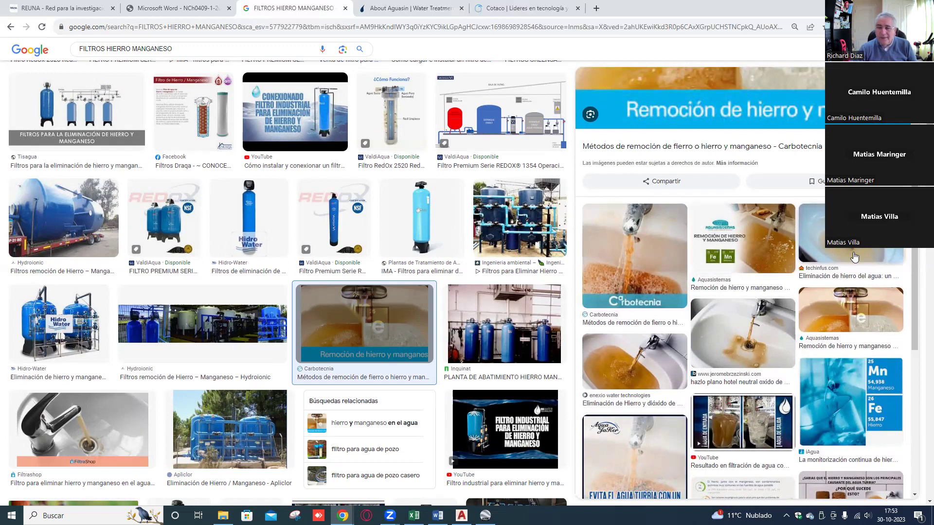
scroll(803, 240, "up", 2)
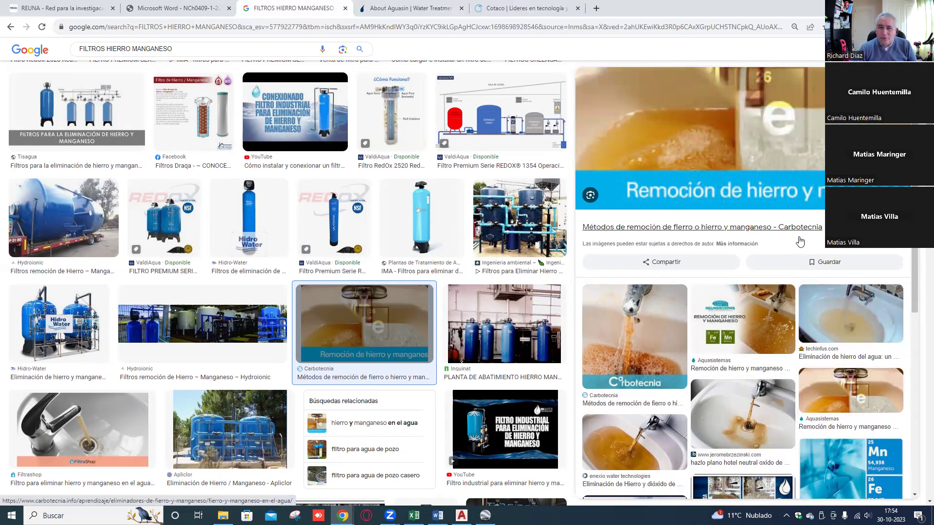
scroll(788, 202, "up", 2)
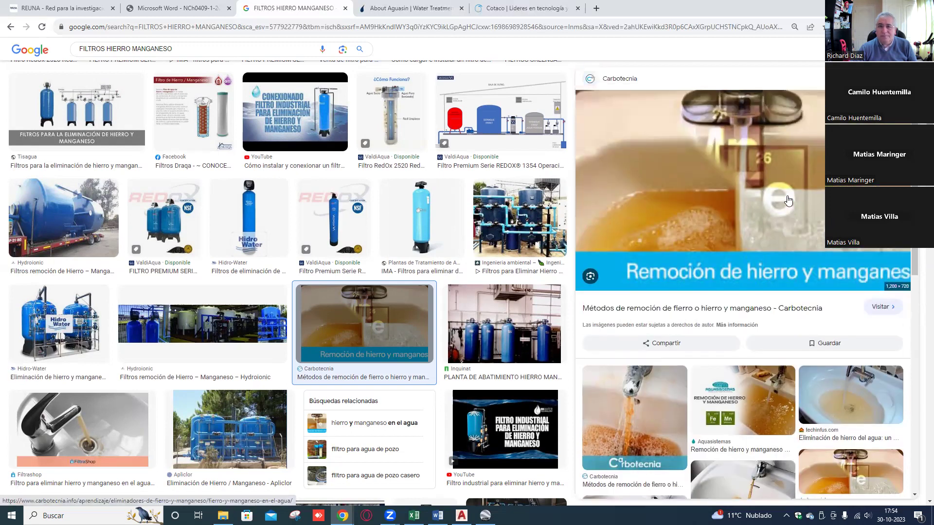
- Go back to the NCh409-1-2004 document and return from the Table 1 limits to its first page
left_click(506, 9)
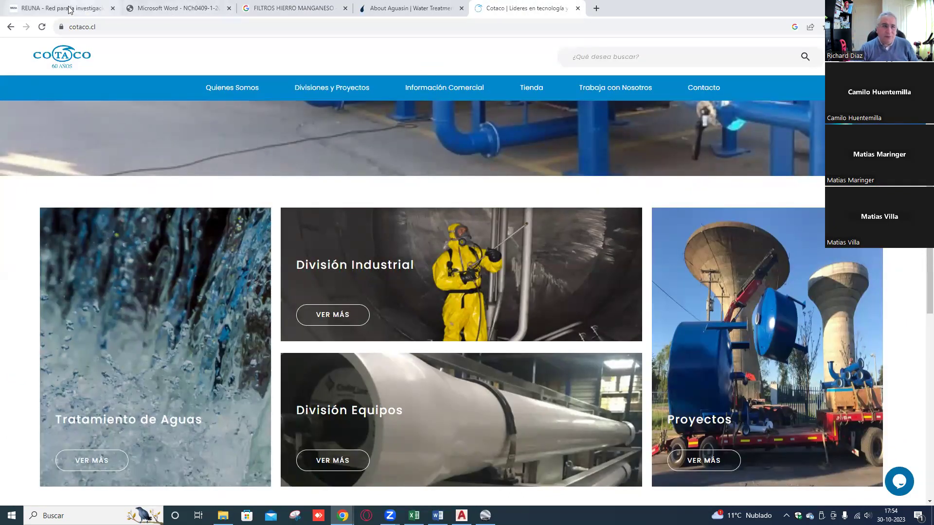
left_click(170, 10)
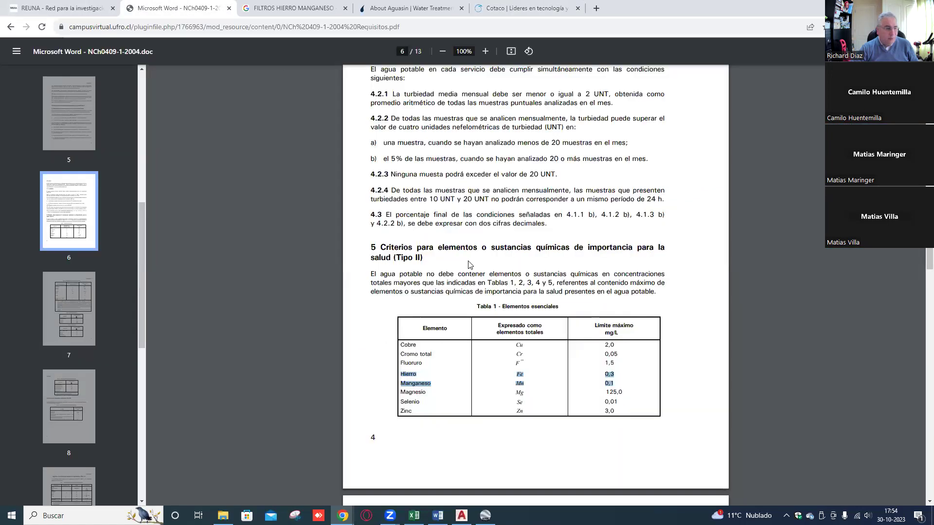
scroll(456, 265, "up", 2)
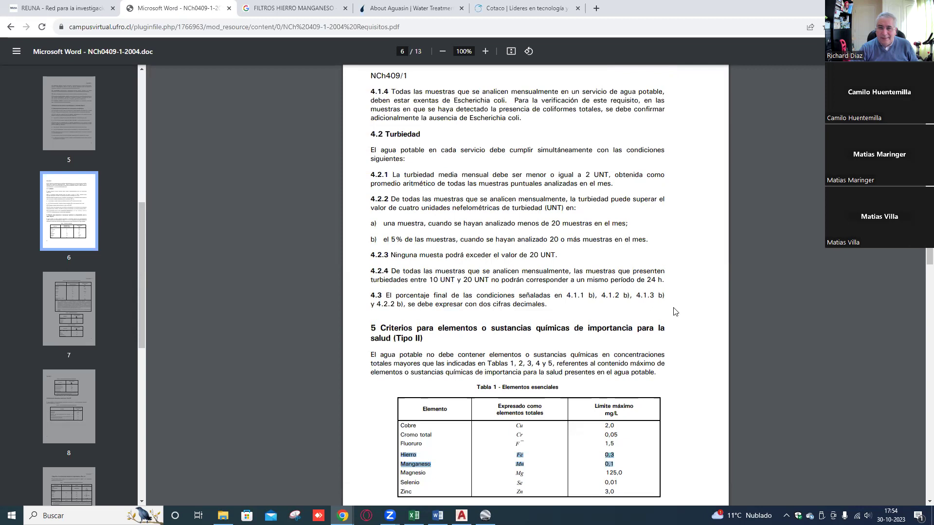
scroll(627, 298, "up", 4)
scroll(606, 296, "up", 13)
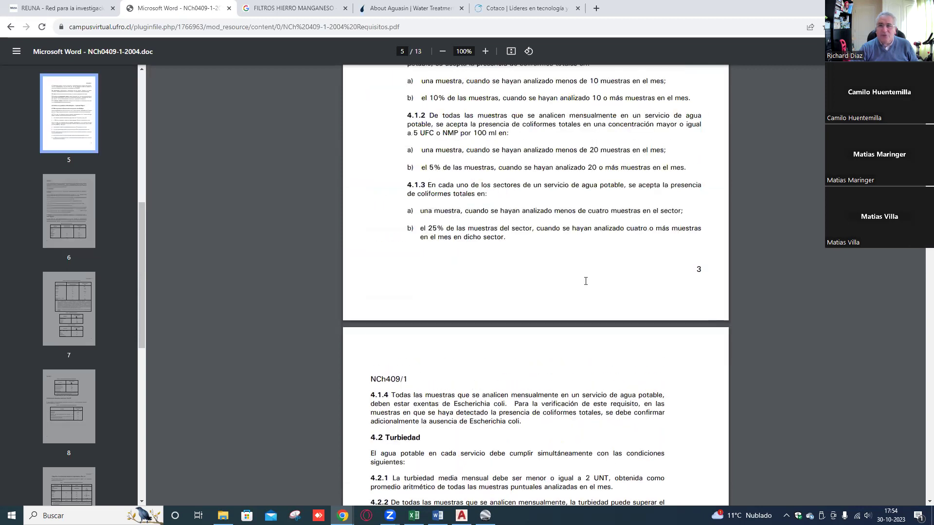
scroll(502, 255, "up", 20)
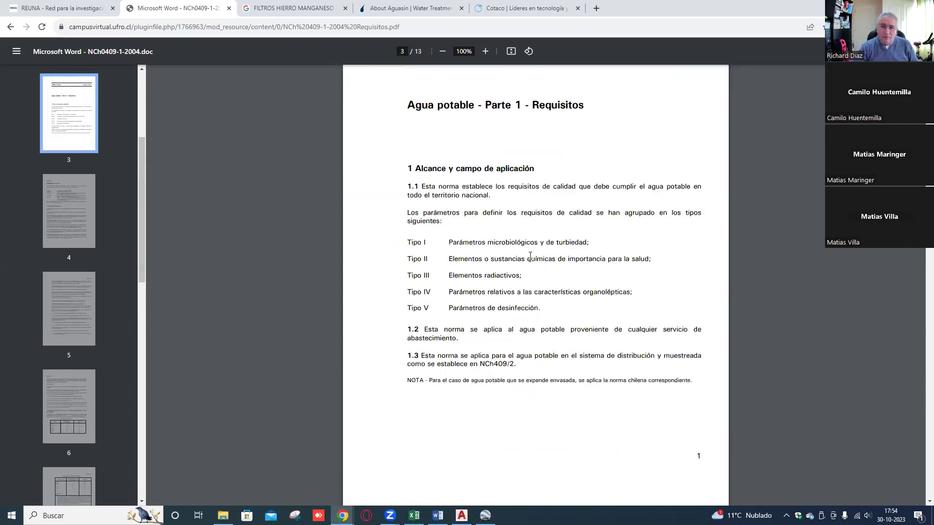
scroll(530, 255, "up", 17)
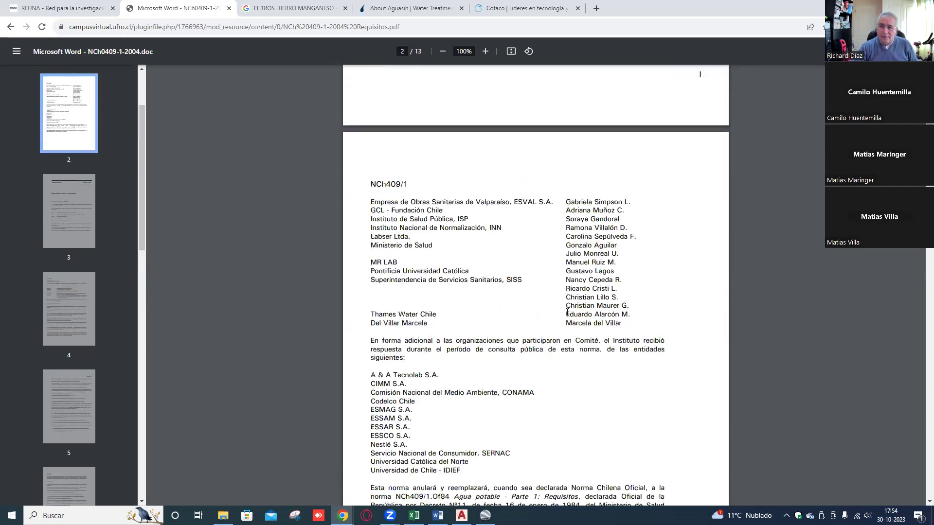
scroll(567, 313, "up", 10)
scroll(567, 313, "up", 1)
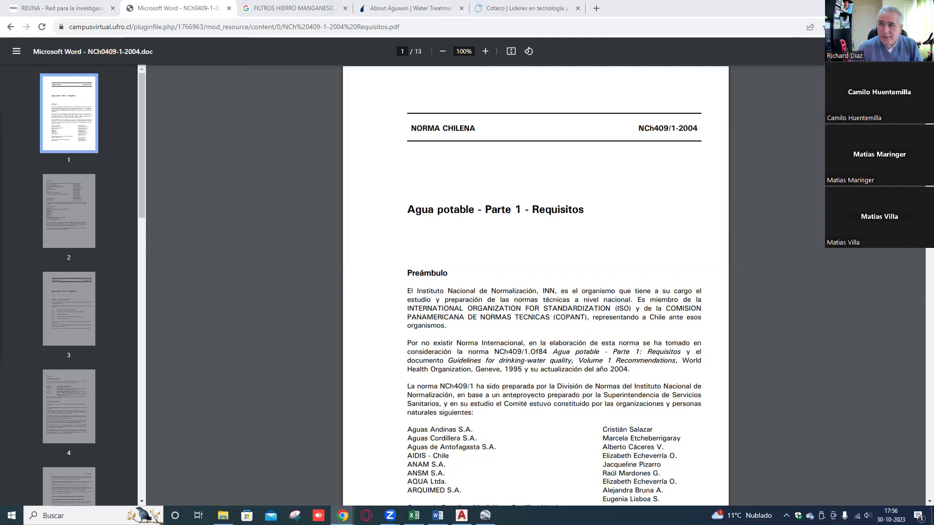
- Switch to File Explorer and open the folder 022 Gobierno Regional Araucania inside 100 ARCHIVO CLIENTES
key("alt+Tab")
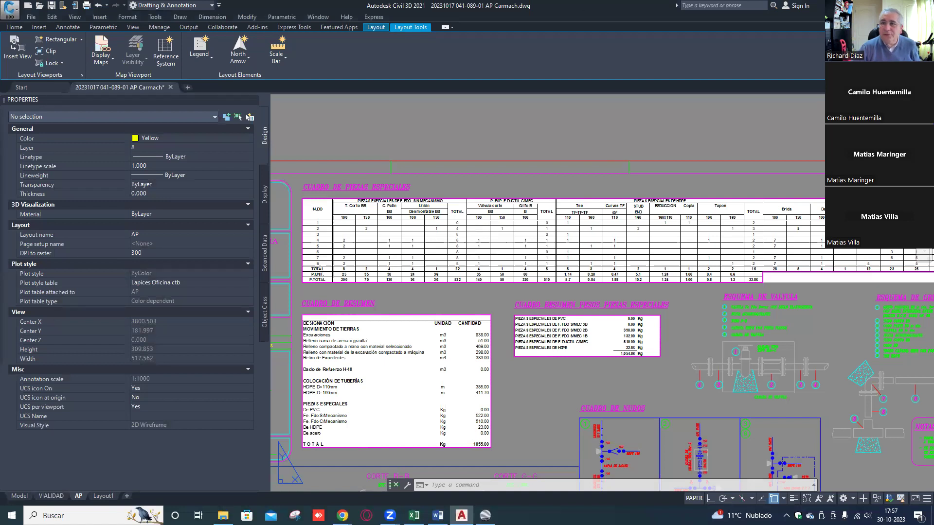
key("super+d")
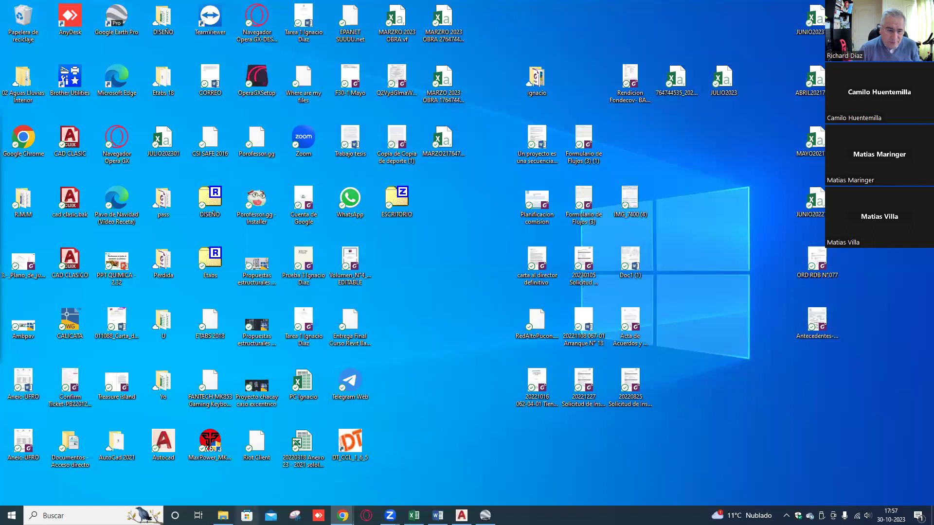
left_click(223, 514)
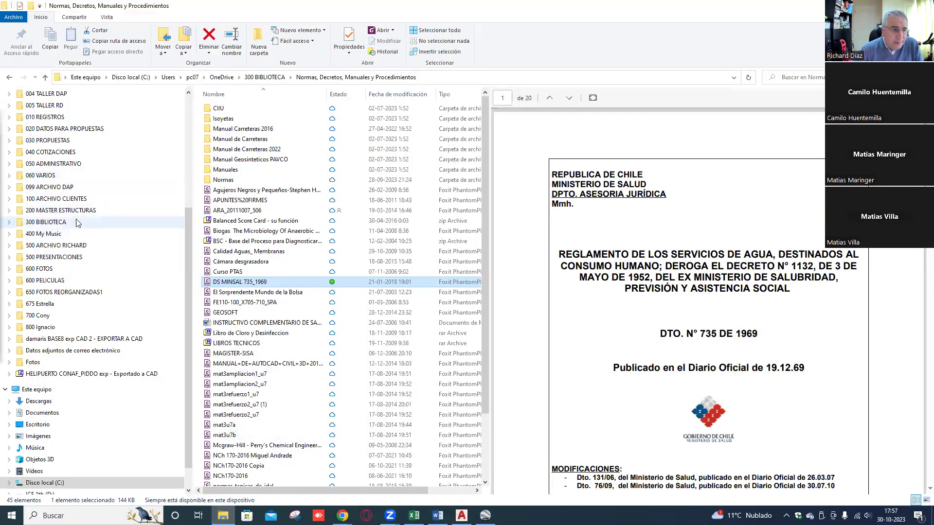
left_click(54, 199)
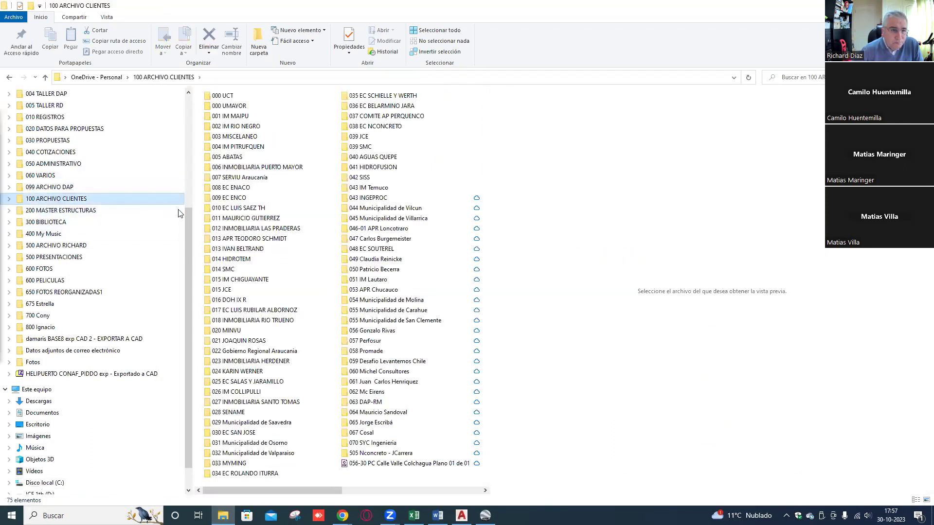
double_click(254, 352)
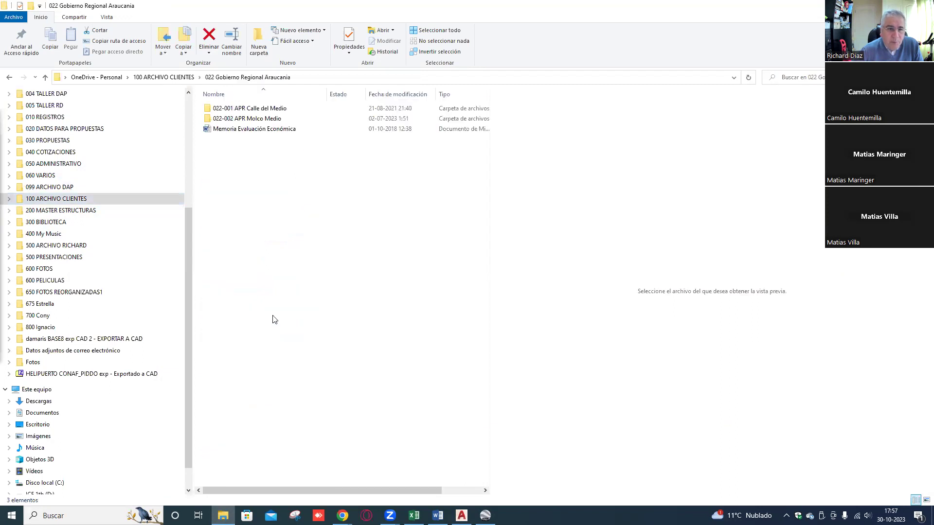
- Open the Anexo 08 Sondaje Existente PDF from the Anexos Estudios Básicos of the 022-001 APR Calle del Medio project
double_click(240, 109)
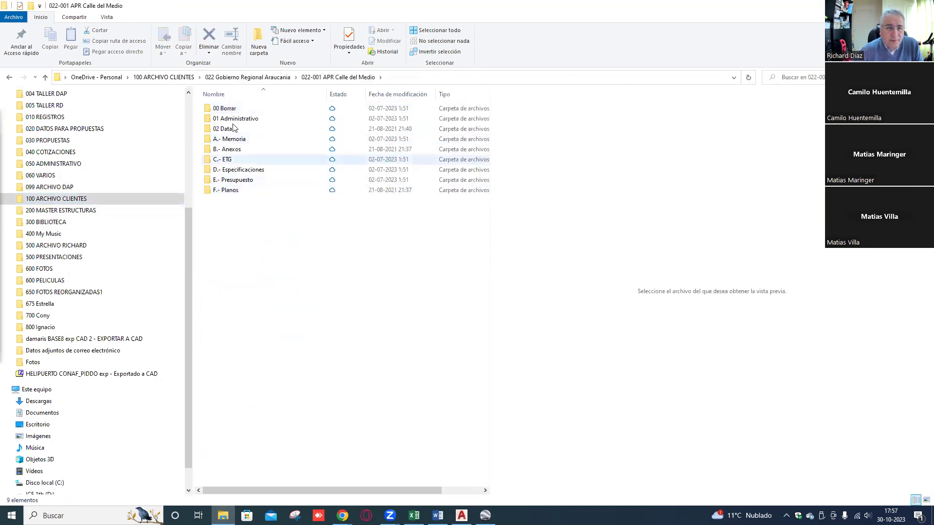
double_click(234, 154)
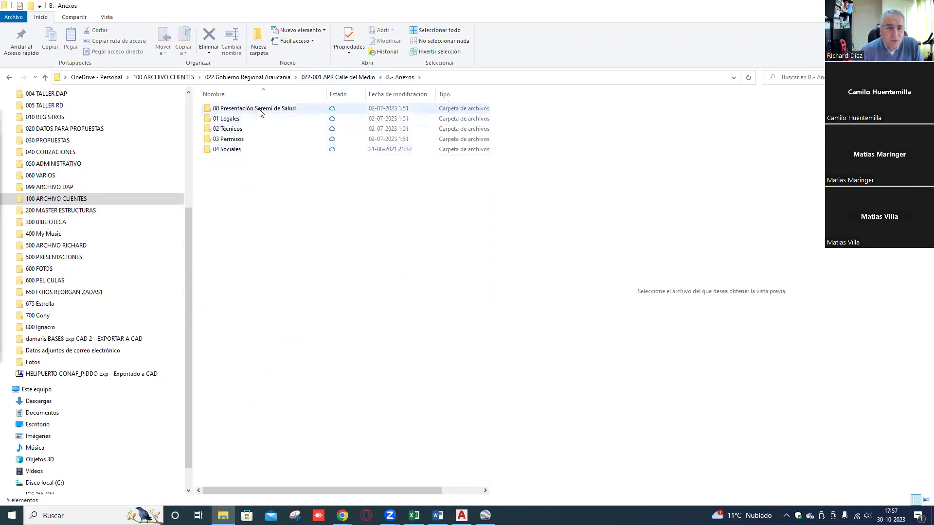
double_click(228, 129)
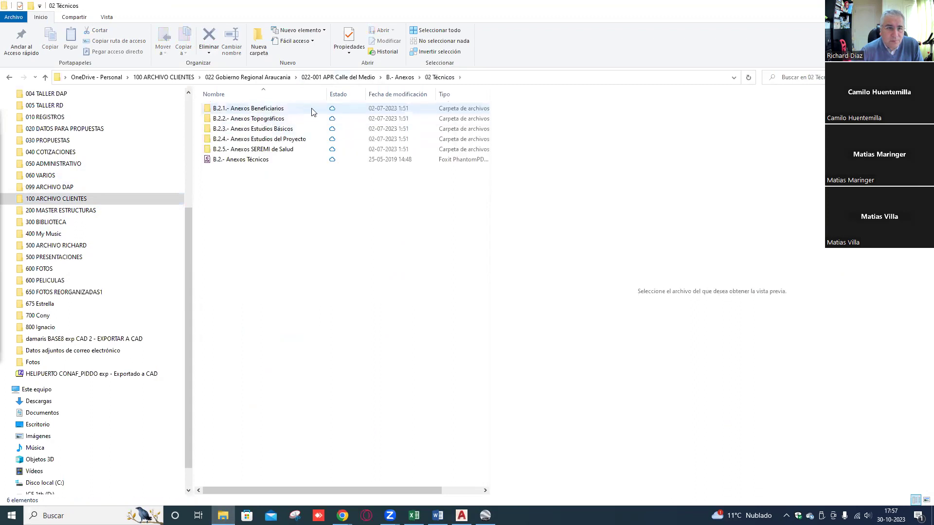
double_click(271, 130)
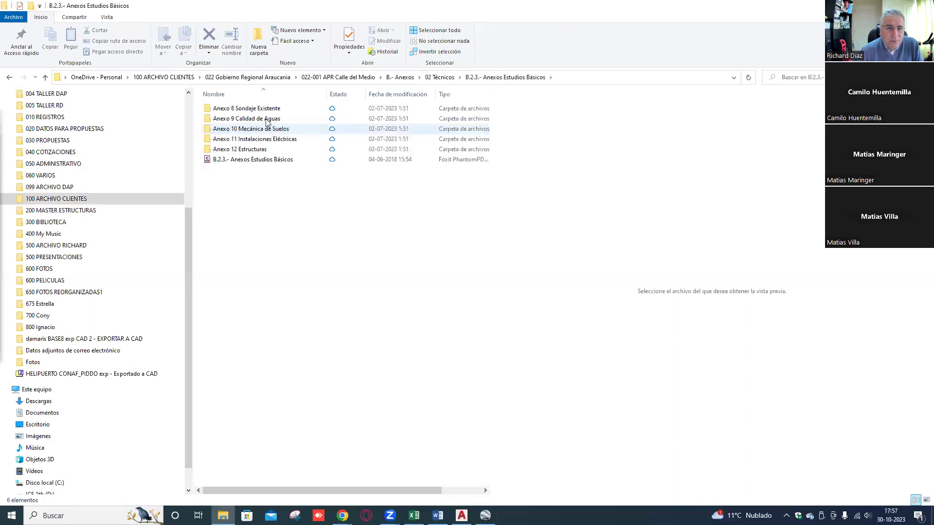
double_click(264, 108)
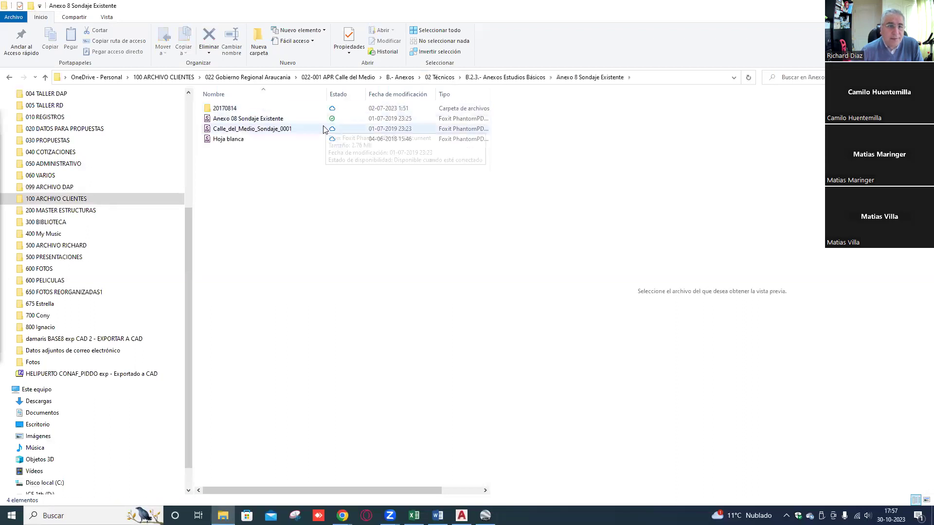
double_click(267, 123)
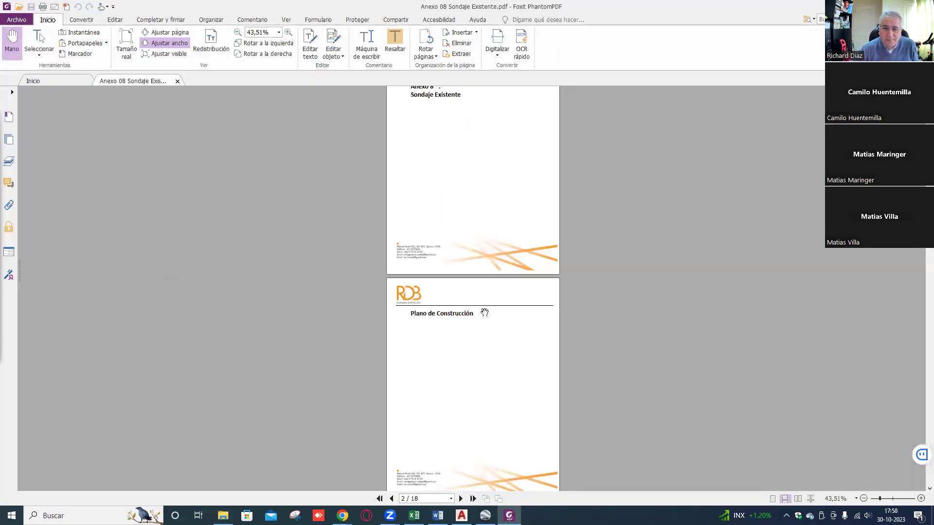
- Go to the borehole construction plan on page 3 and examine its title block and location map at 63,51% zoom
scroll(486, 308, "down", 3)
scroll(487, 303, "down", 4)
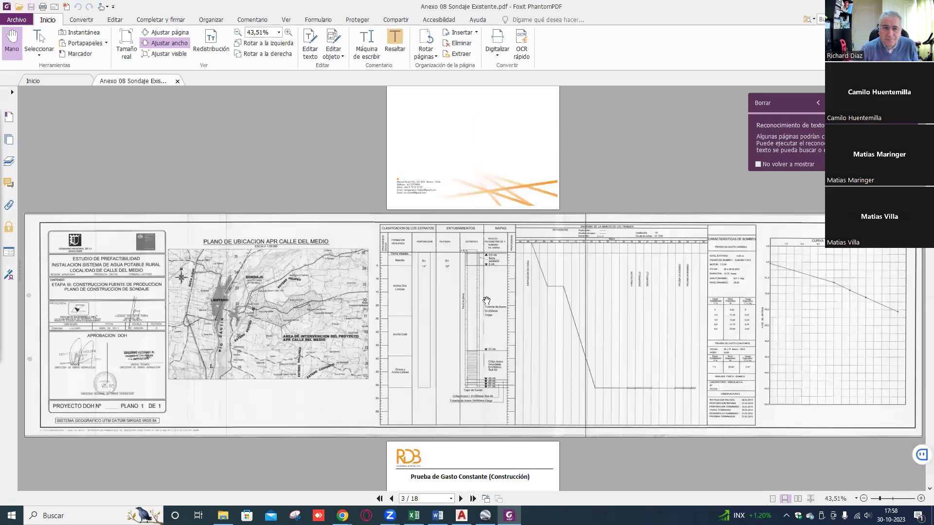
scroll(487, 300, "down", 1)
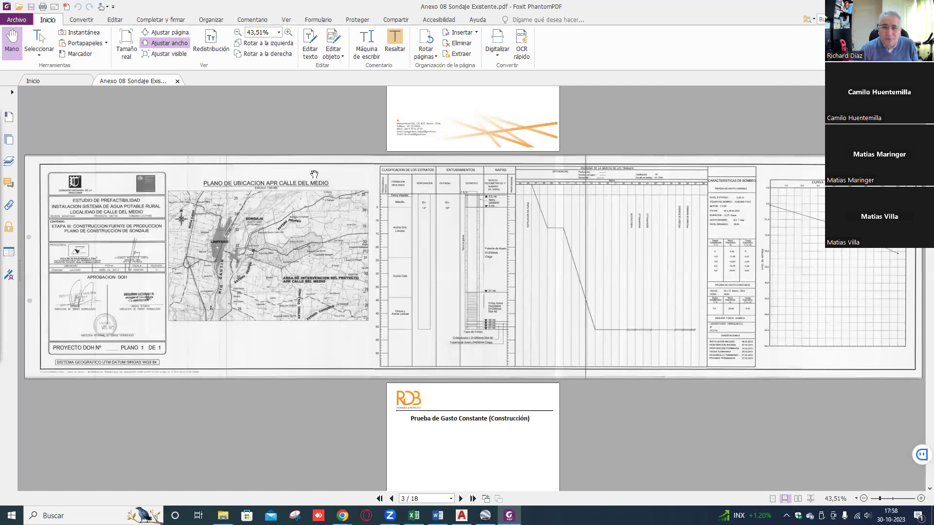
left_click(921, 499)
left_click(920, 499)
left_click(920, 498)
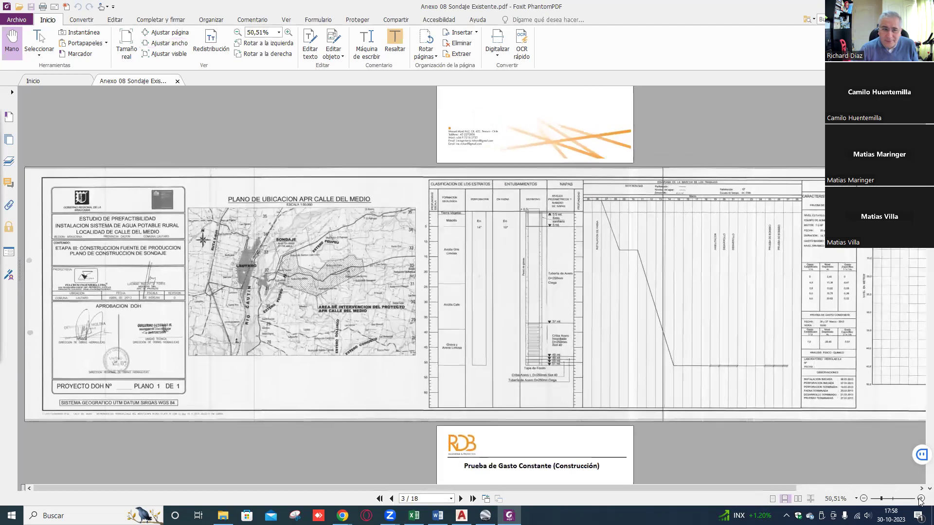
left_click(920, 498)
left_click(921, 499)
left_click(921, 498)
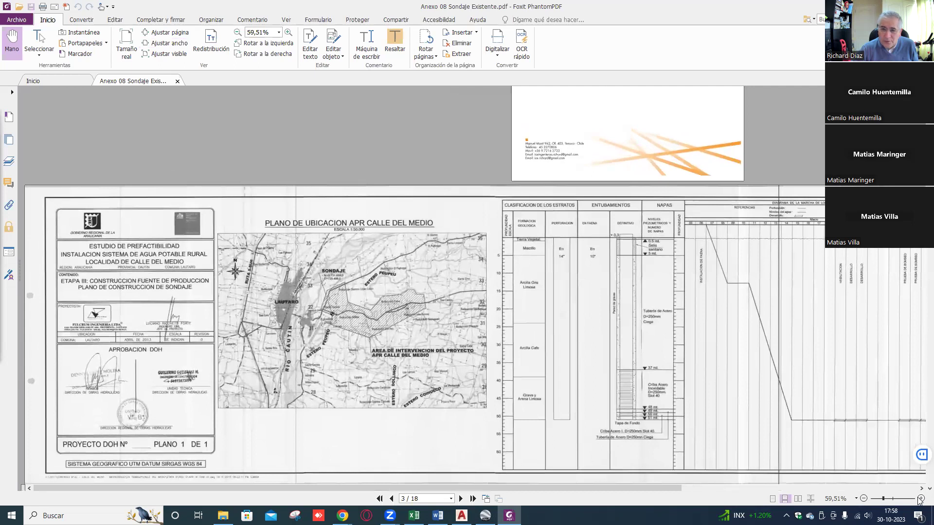
left_click(920, 499)
left_click(920, 499)
scroll(367, 234, "down", 5)
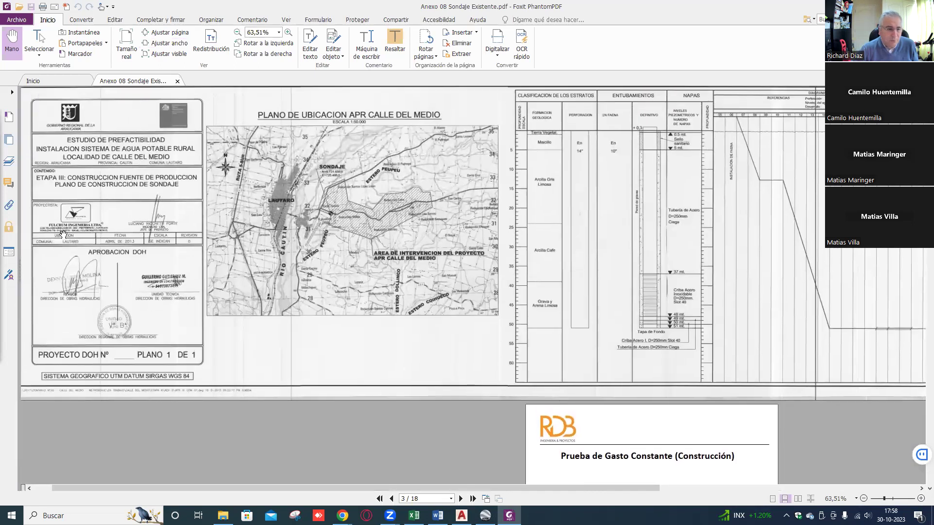
- Examine the plan's strata classification, casing and aquifer columns and work progress diagram at 81,51% zoom
left_click_drag(393, 246, 183, 254)
left_click_drag(372, 269, 290, 299)
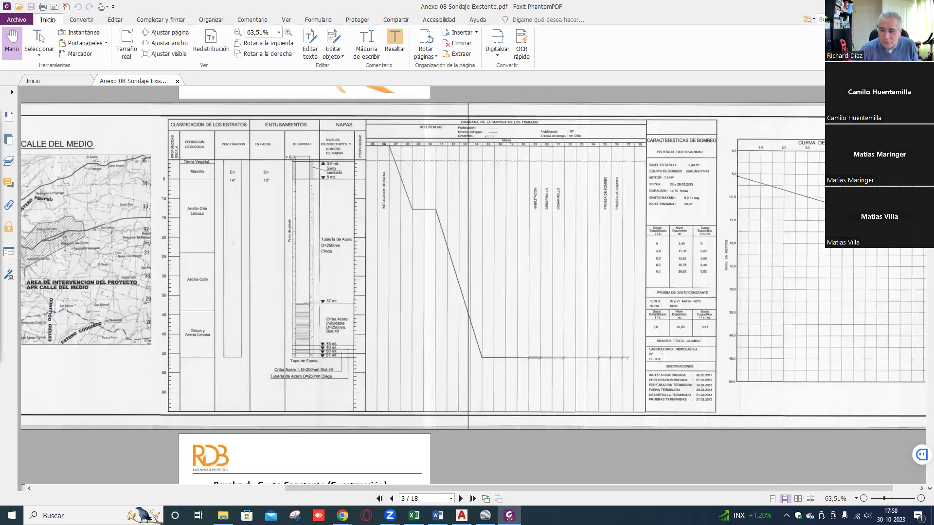
left_click(921, 498)
left_click(921, 498)
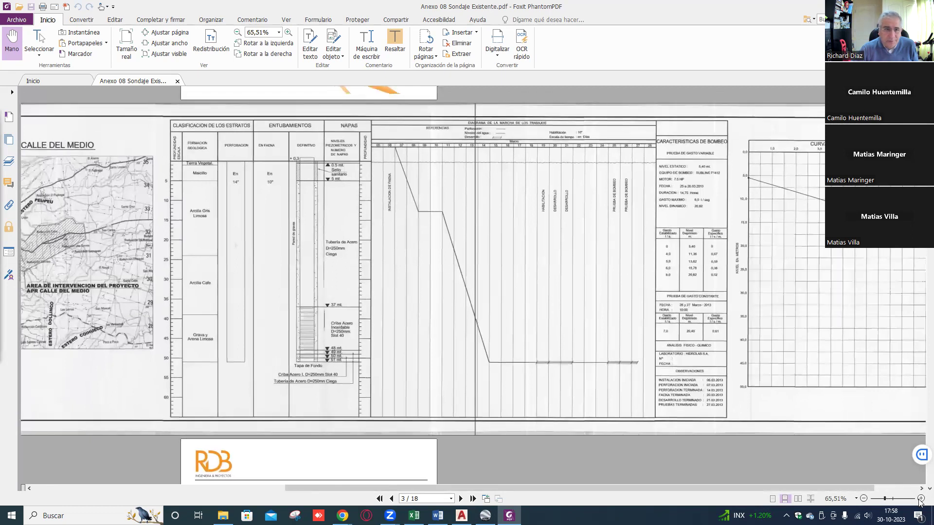
left_click(921, 498)
left_click(921, 499)
left_click(920, 498)
left_click(920, 499)
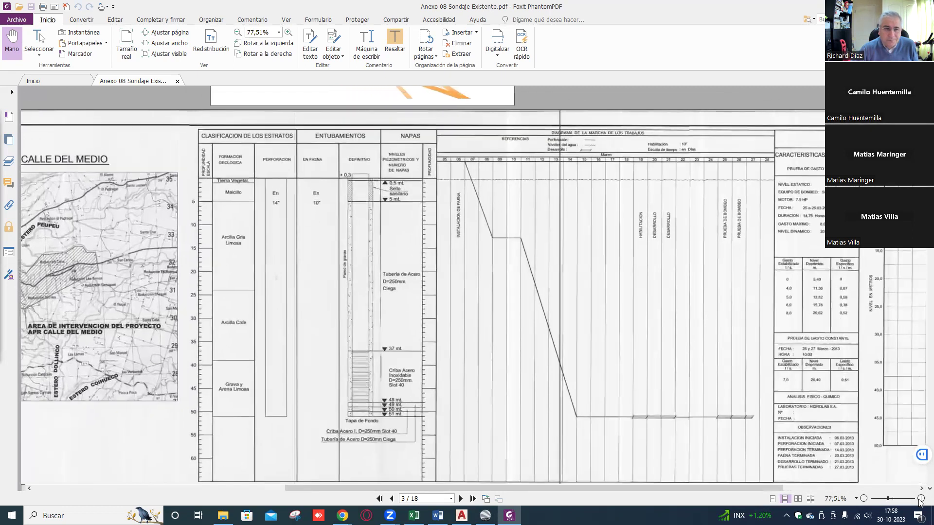
left_click(920, 499)
left_click_drag(668, 373, 645, 335)
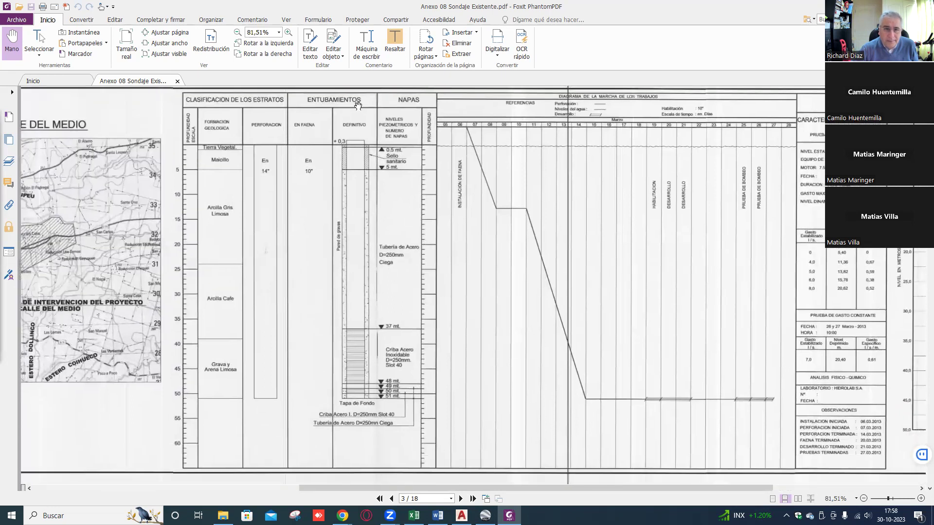
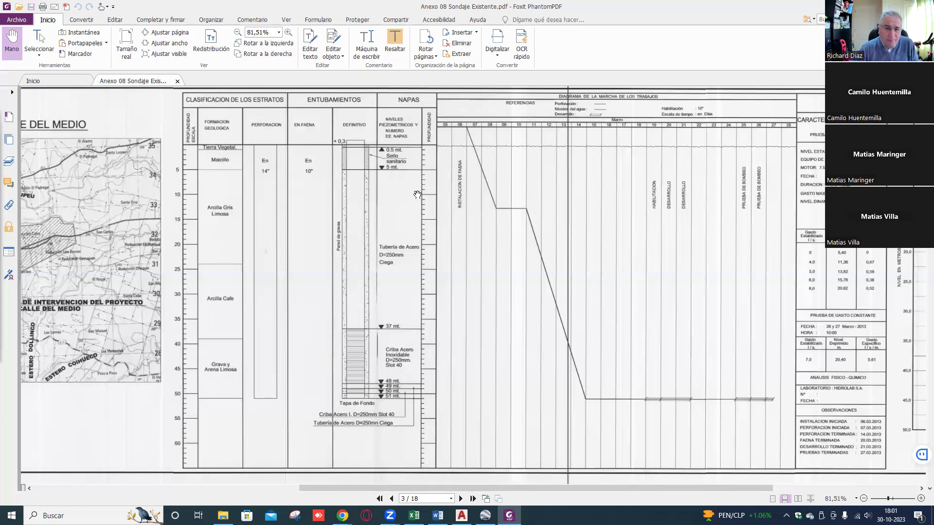
- Examine the plan's well profile, the Características de Bombeo tables and the Curva de Agotamiento
left_click_drag(316, 258, 280, 254)
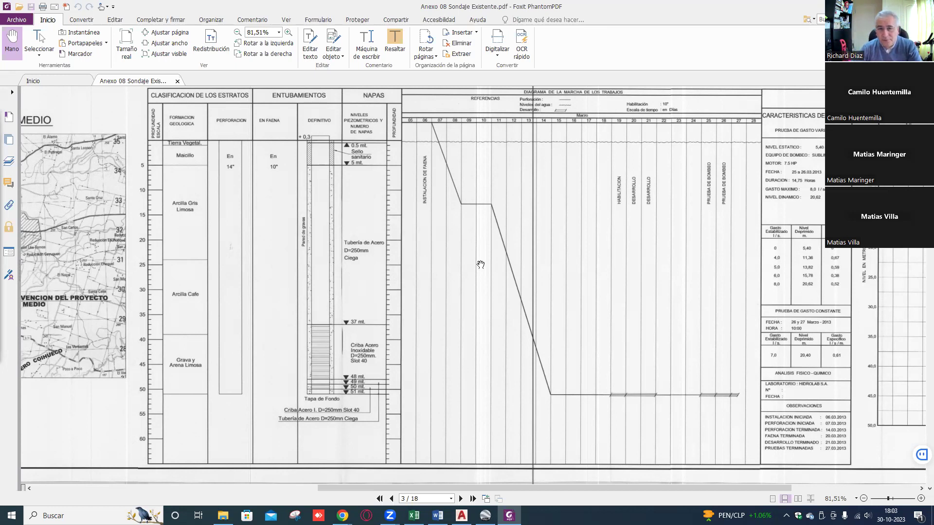
left_click_drag(526, 284, 296, 292)
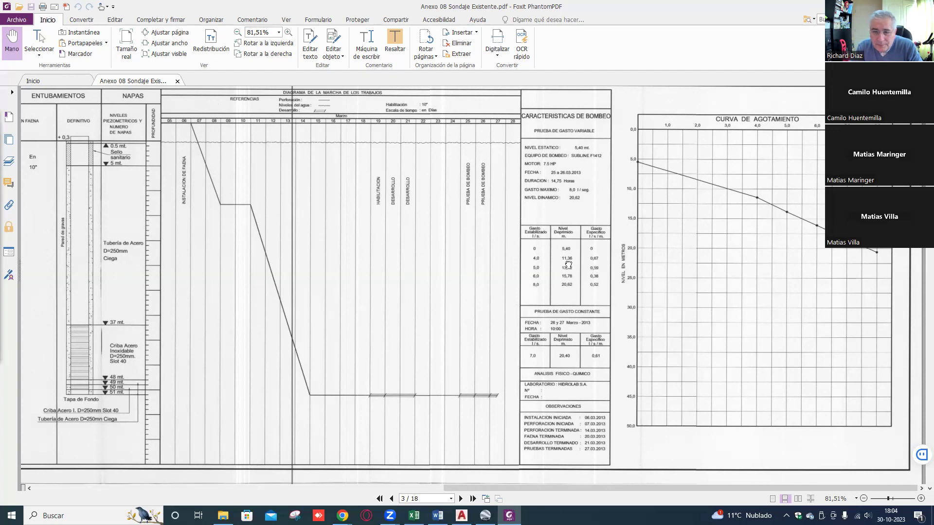
left_click_drag(568, 265, 471, 262)
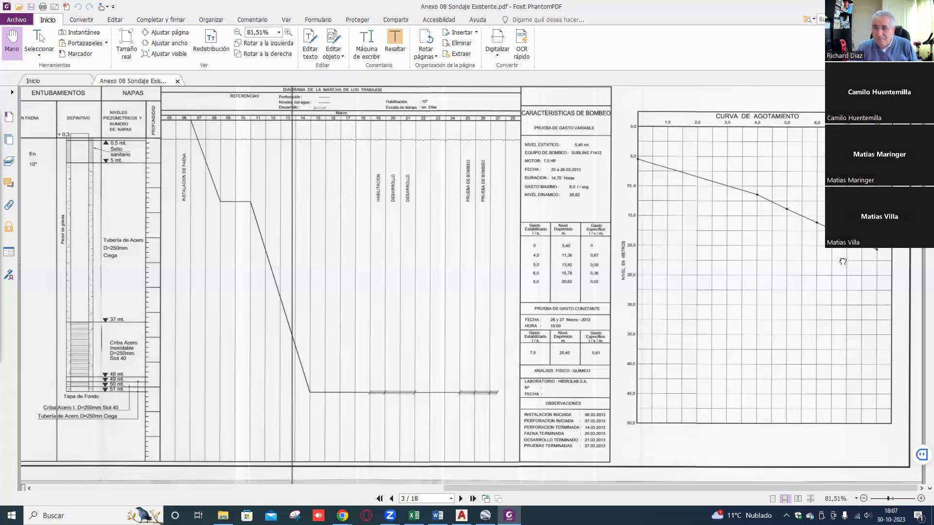
scroll(843, 262, "down", 1)
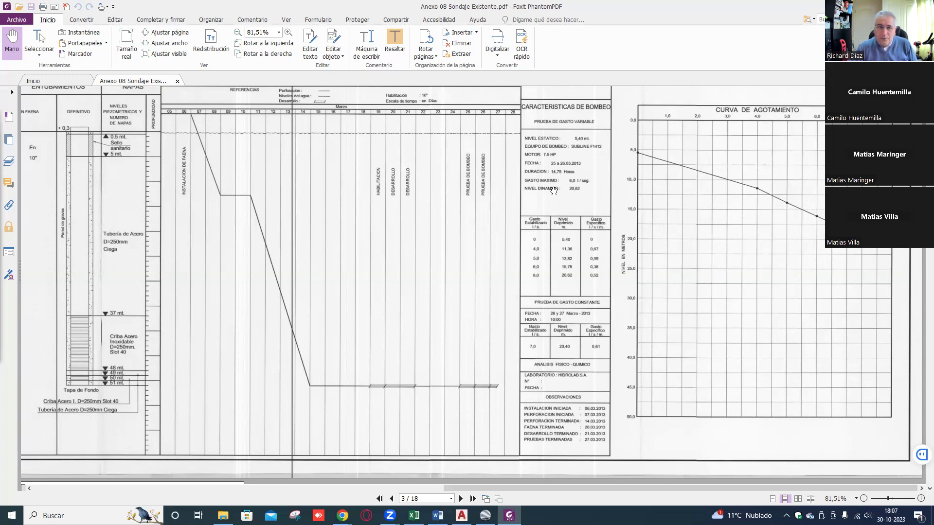
- Review the Plano de Ubicación APR Calle del Medio again and compare it with the plan's well profile and pumping data
left_click_drag(61, 235, 841, 241)
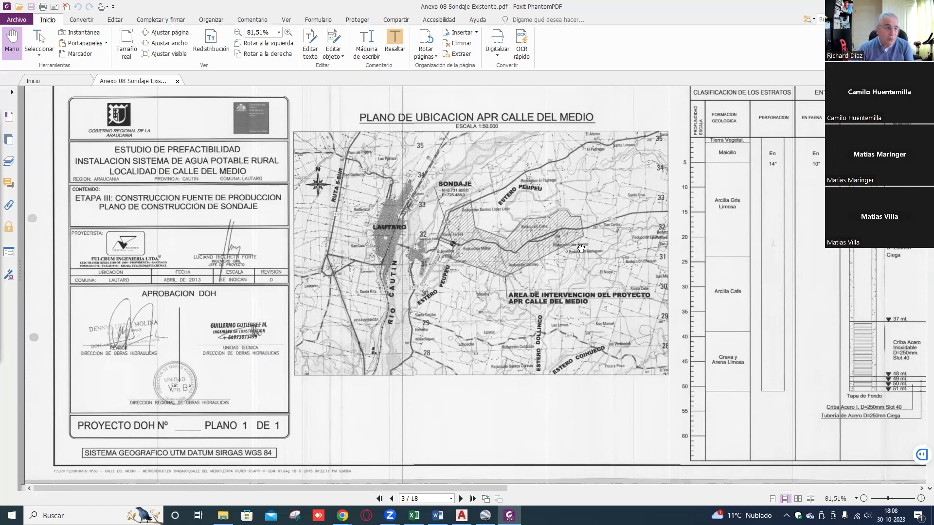
left_click_drag(649, 225, 336, 217)
left_click_drag(422, 253, 734, 254)
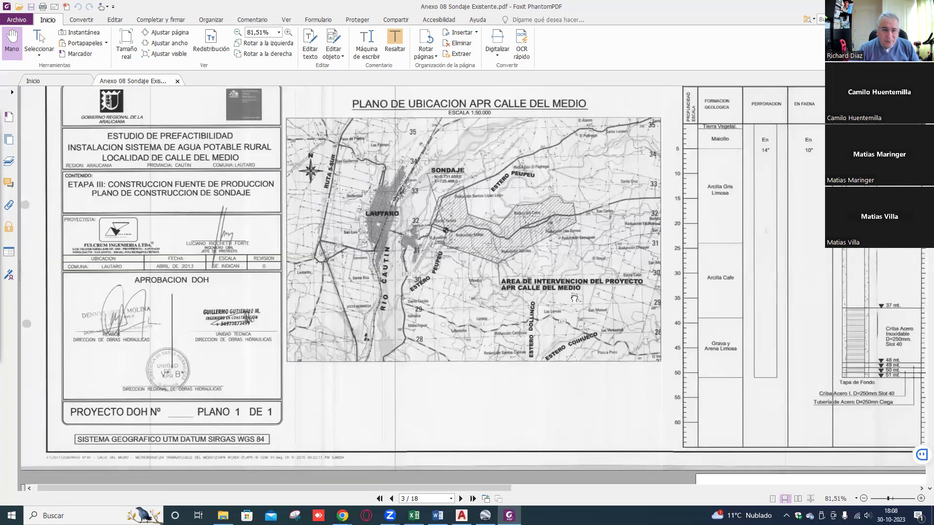
scroll(527, 309, "down", 1)
scroll(560, 292, "right", 10, "shift")
scroll(386, 338, "right", 5, "shift")
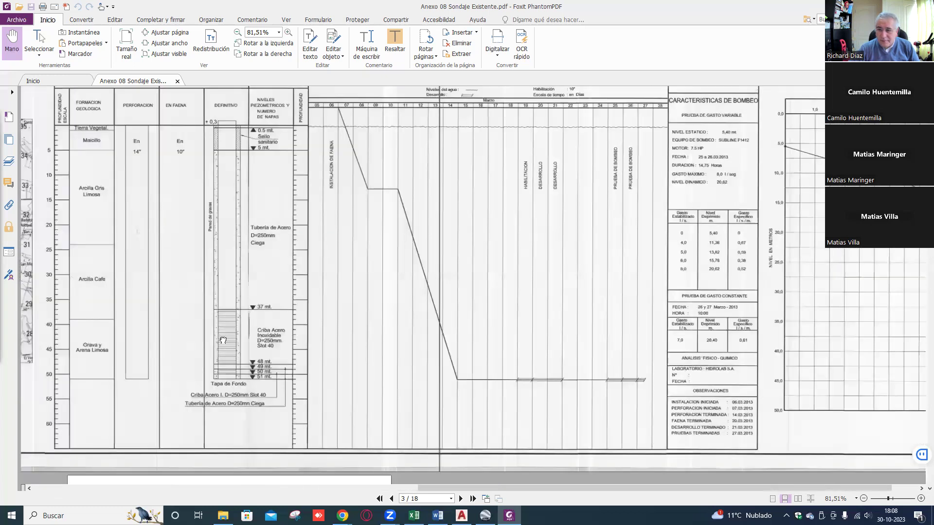
scroll(130, 335, "up", 1)
scroll(380, 319, "left", 12, "shift")
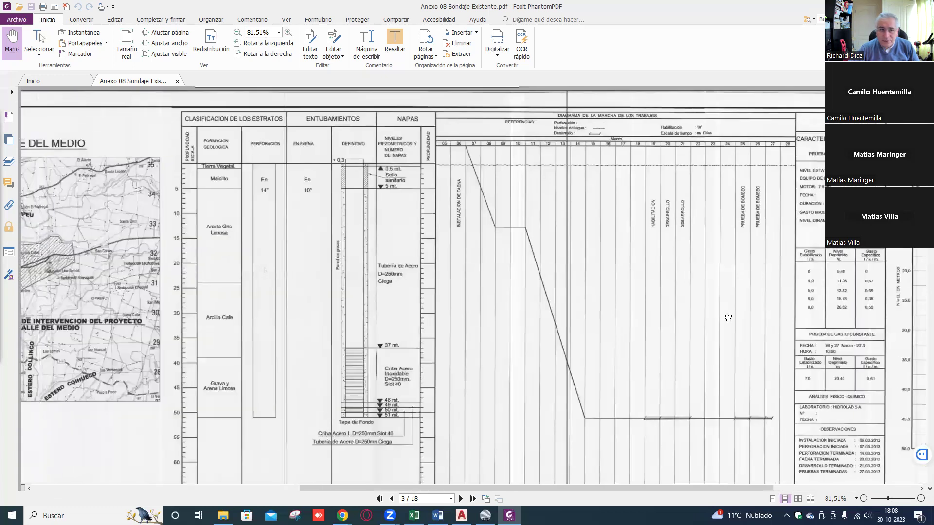
scroll(606, 288, "left", 4, "shift")
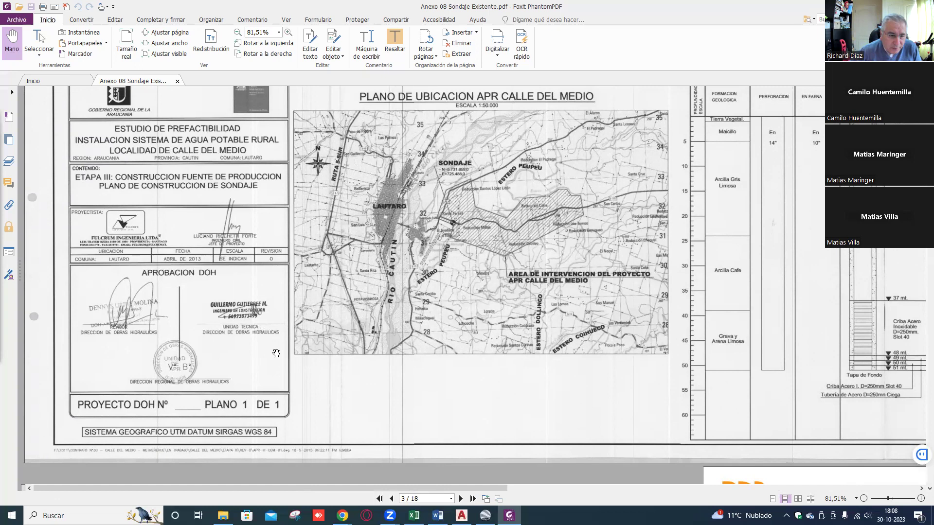
left_click_drag(477, 317, 248, 312)
left_click_drag(744, 294, 445, 306)
- Look through the construction-stage constant and variable flow test pages, up to the variable flow graph on page 7
scroll(579, 219, "down", 7)
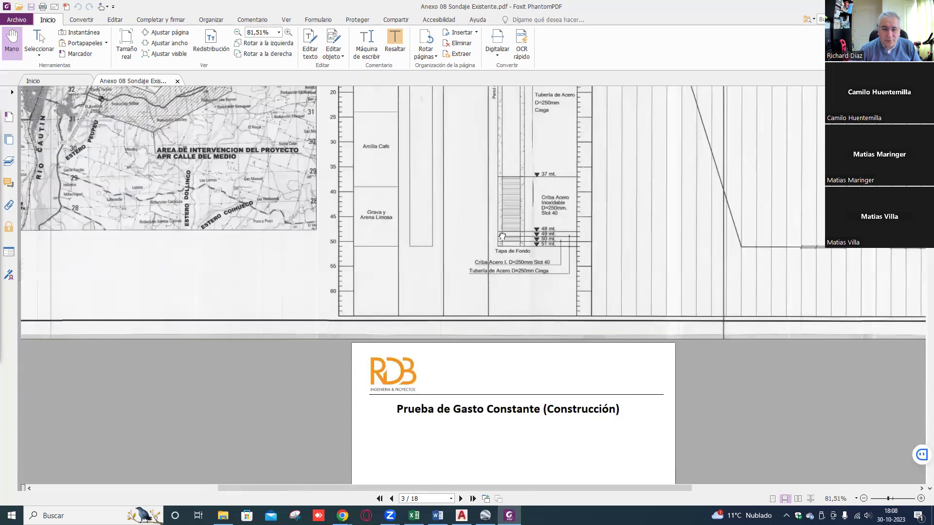
left_click_drag(581, 284, 521, 106)
left_click_drag(512, 326, 474, 148)
left_click_drag(491, 349, 494, 138)
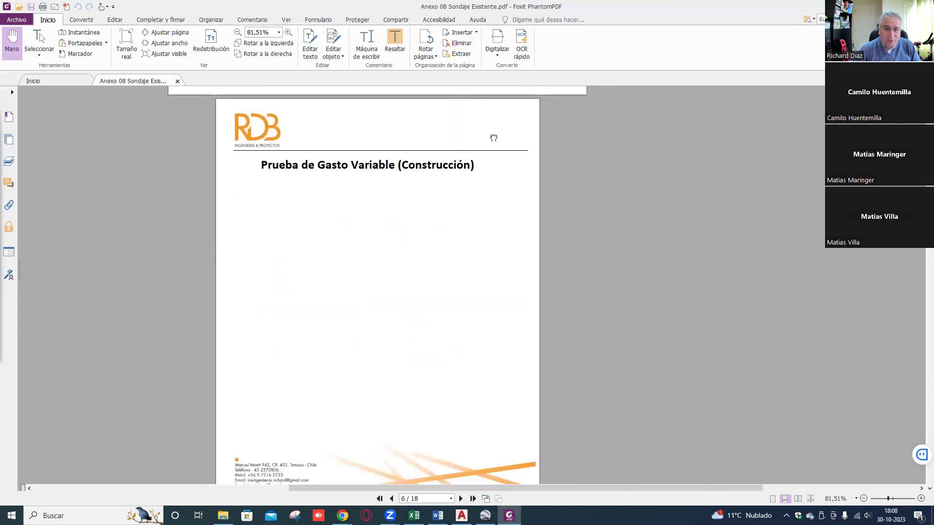
scroll(494, 291, "down", 5)
scroll(486, 268, "down", 3)
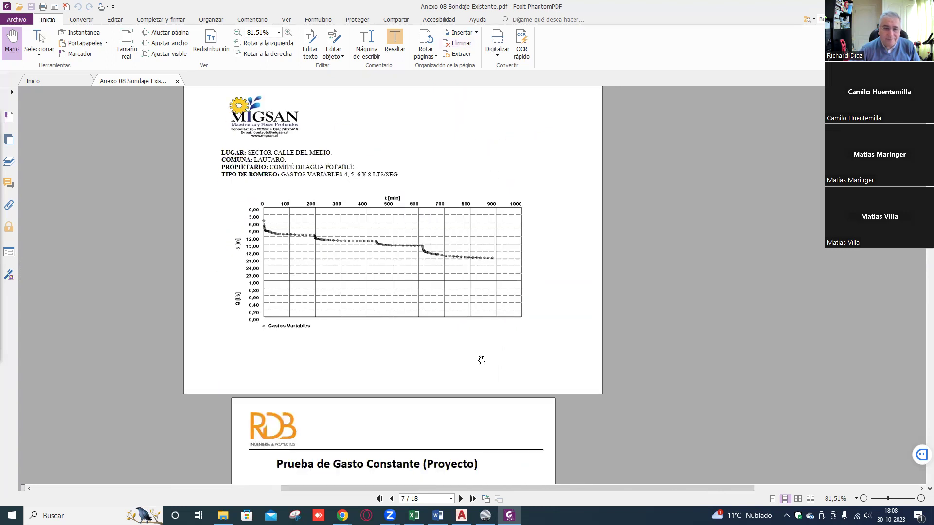
- Review the Rilling Pozos pumping test report from its cover to the constant flow result tables on page 14
left_click_drag(481, 358, 450, 188)
scroll(452, 243, "down", 3)
scroll(466, 330, "down", 10)
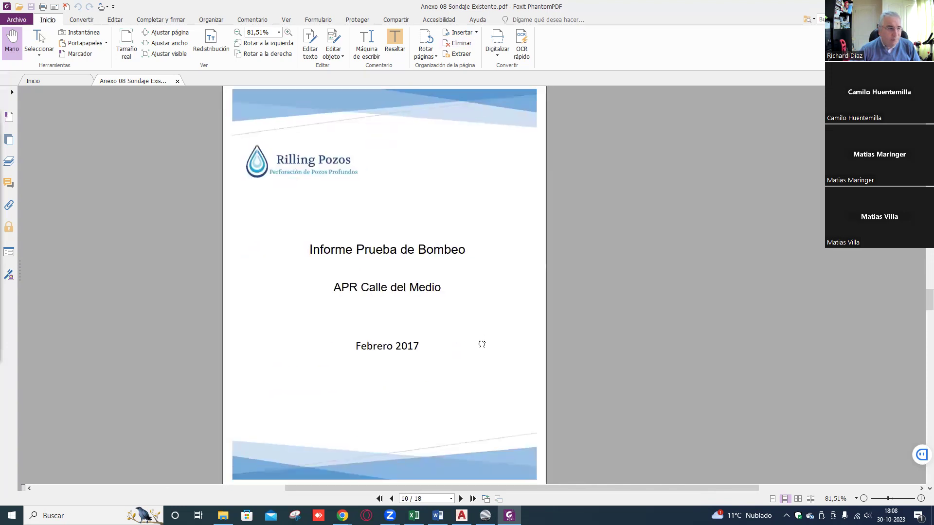
scroll(480, 354, "down", 8)
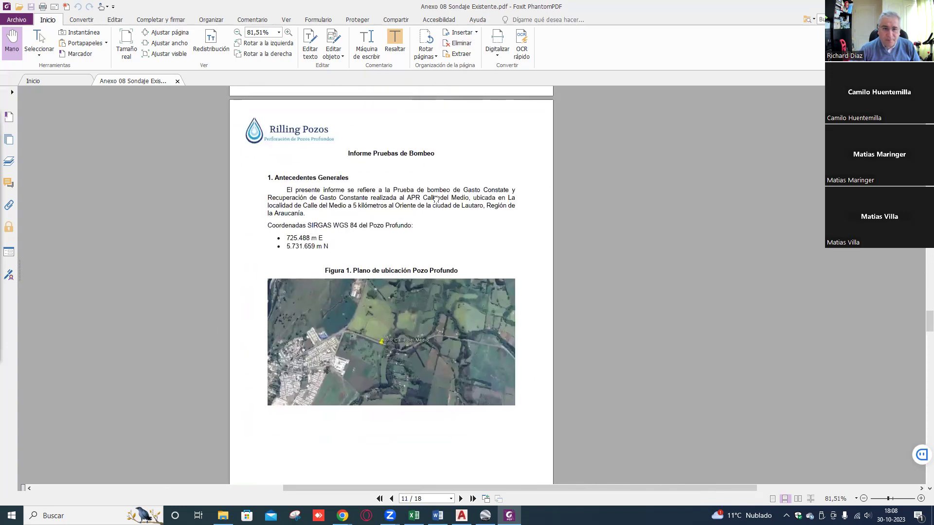
scroll(475, 351, "down", 10)
scroll(480, 187, "down", 10)
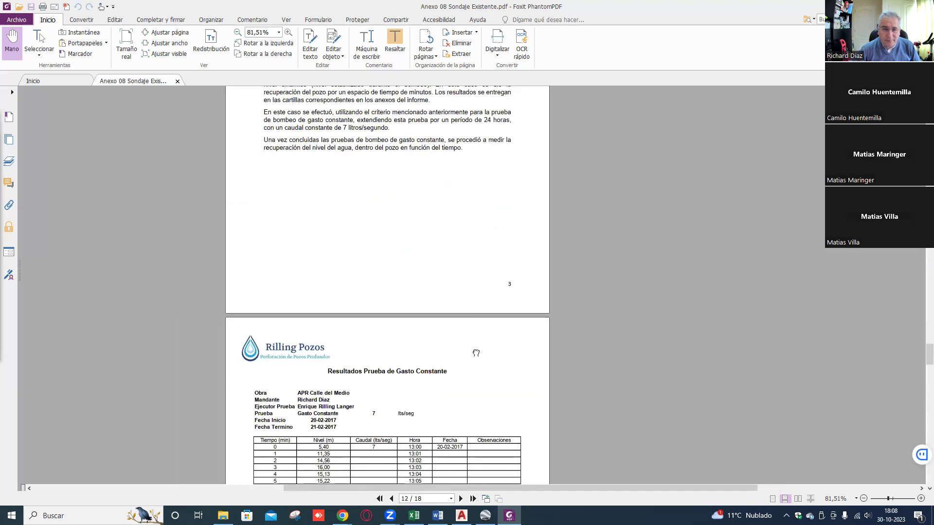
scroll(472, 342, "down", 5)
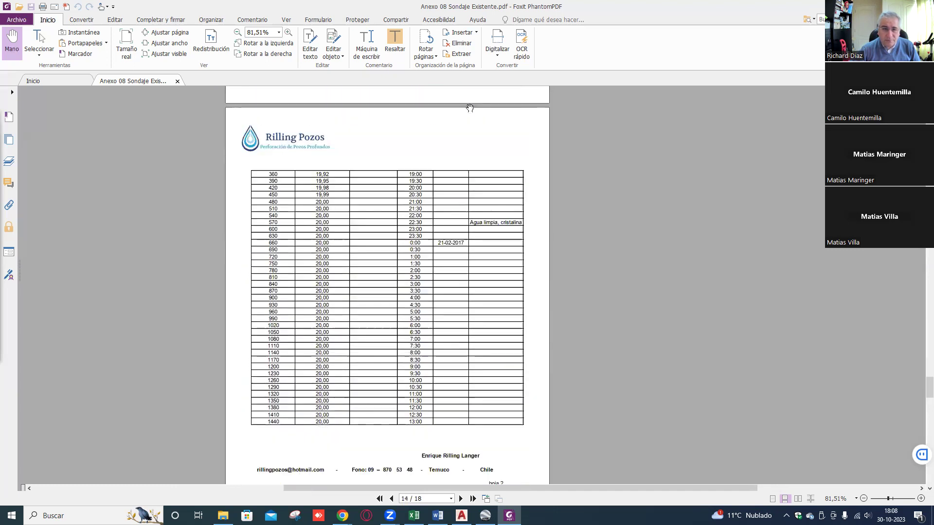
- Examine the constant flow and recovery curves, ending at the Resultados Prueba de Bombeo on page 18
scroll(444, 324, "down", 8)
scroll(419, 298, "down", 8)
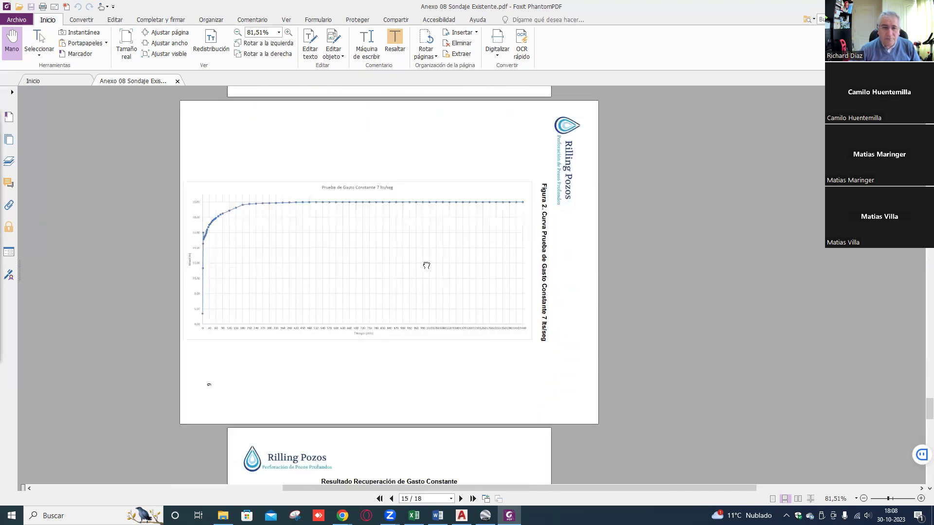
scroll(420, 138, "down", 8)
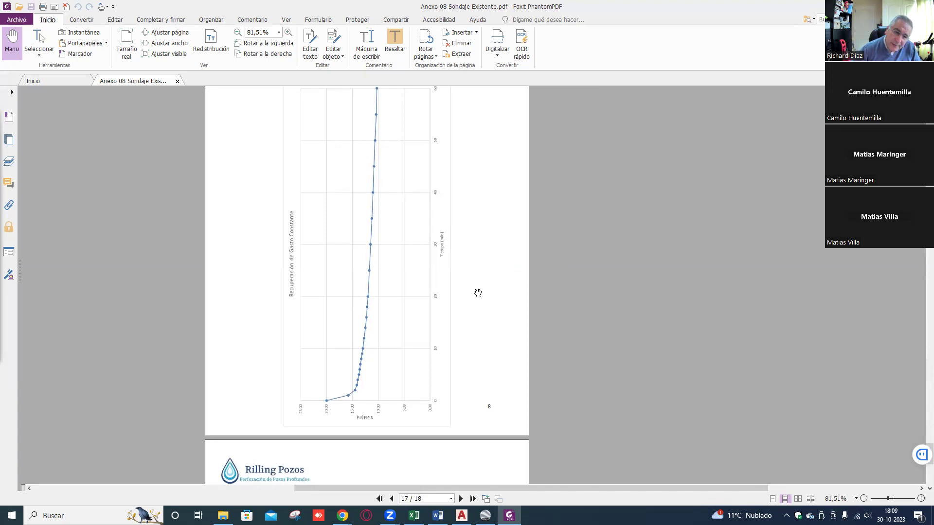
scroll(448, 338, "down", 5)
scroll(447, 321, "down", 8)
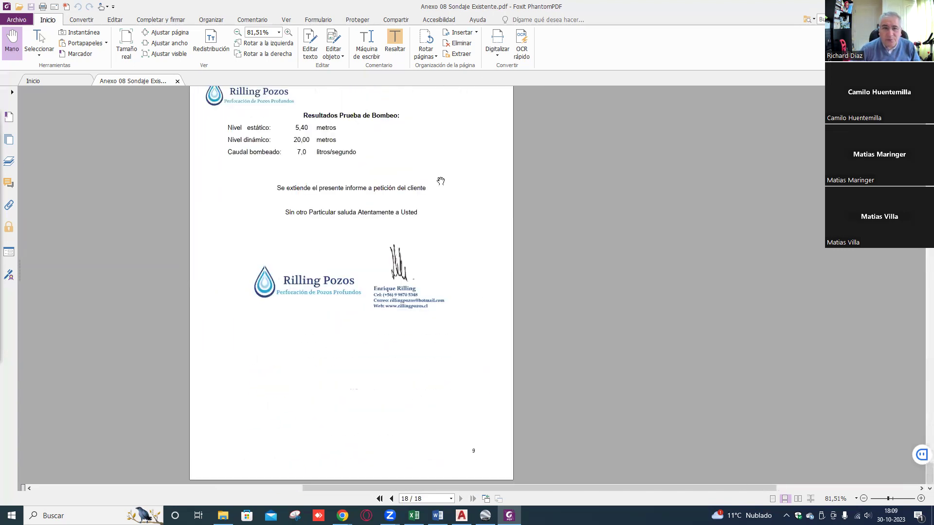
- Go back through the annex from the Resultados Prueba de Bombeo to the plan on page 3 and examine its well profile and pumping data
scroll(448, 194, "up", 1)
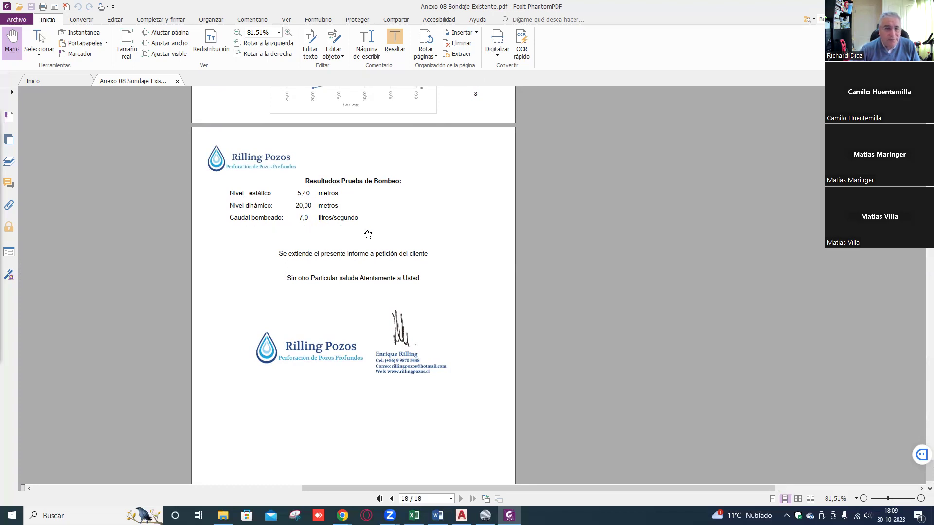
left_click_drag(357, 200, 492, 450)
scroll(491, 449, "up", 15)
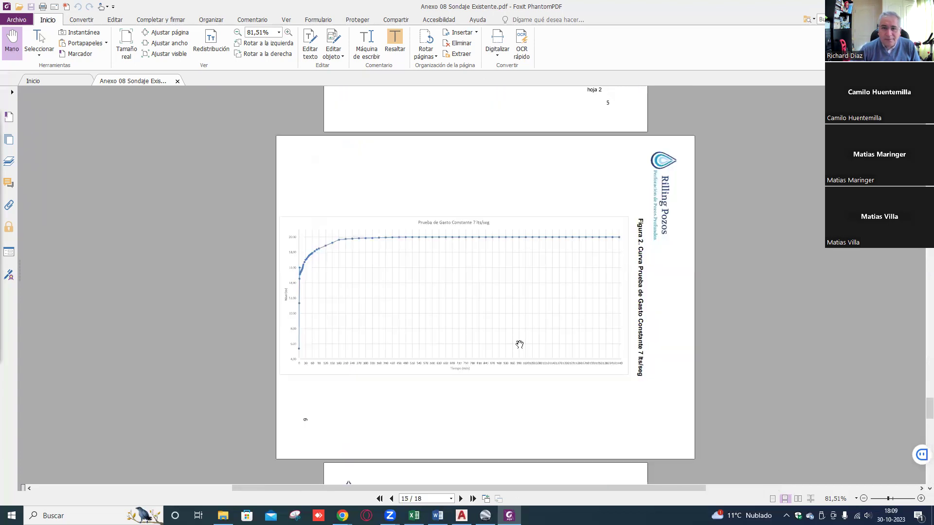
scroll(508, 290, "up", 10)
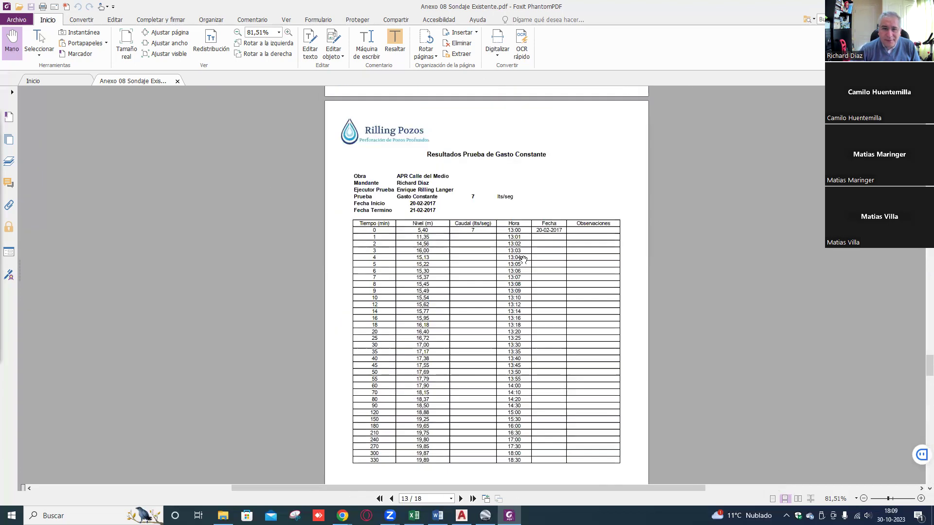
scroll(534, 232, "up", 10)
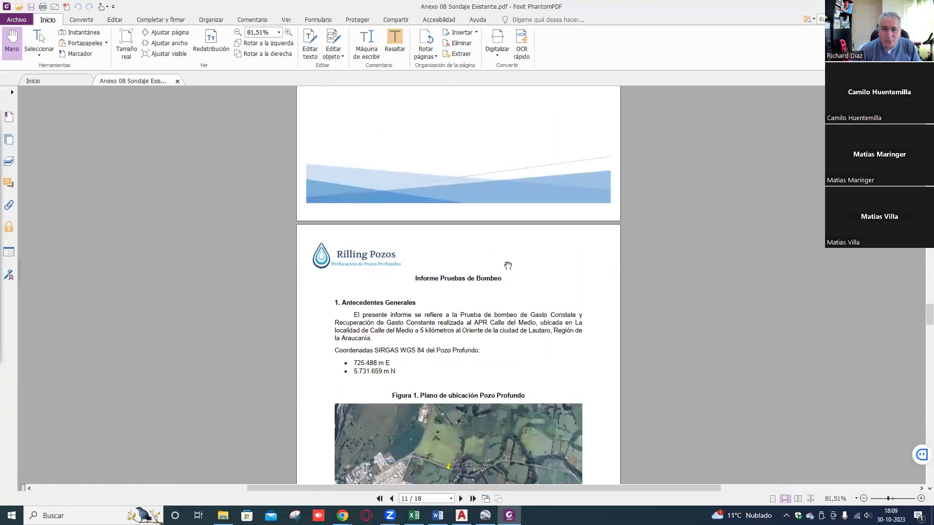
scroll(494, 255, "up", 10)
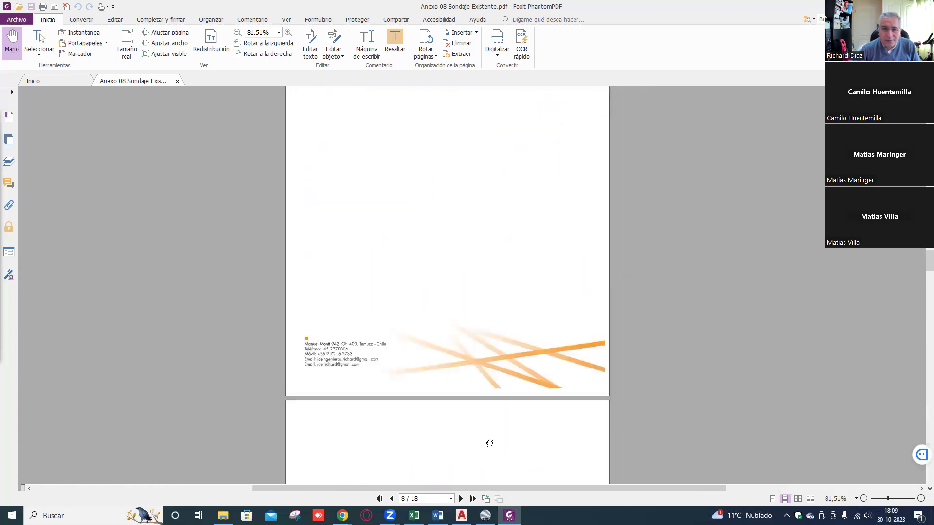
scroll(512, 403, "up", 10)
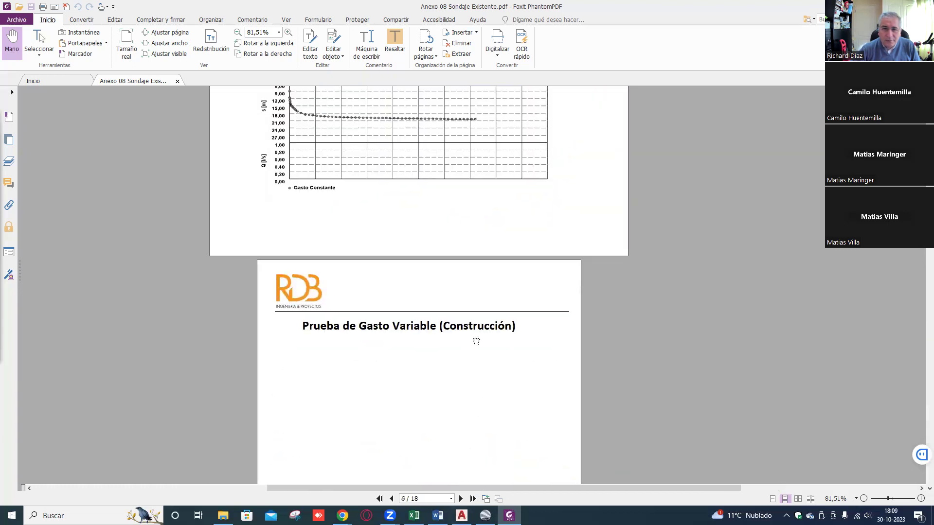
scroll(476, 360, "up", 10)
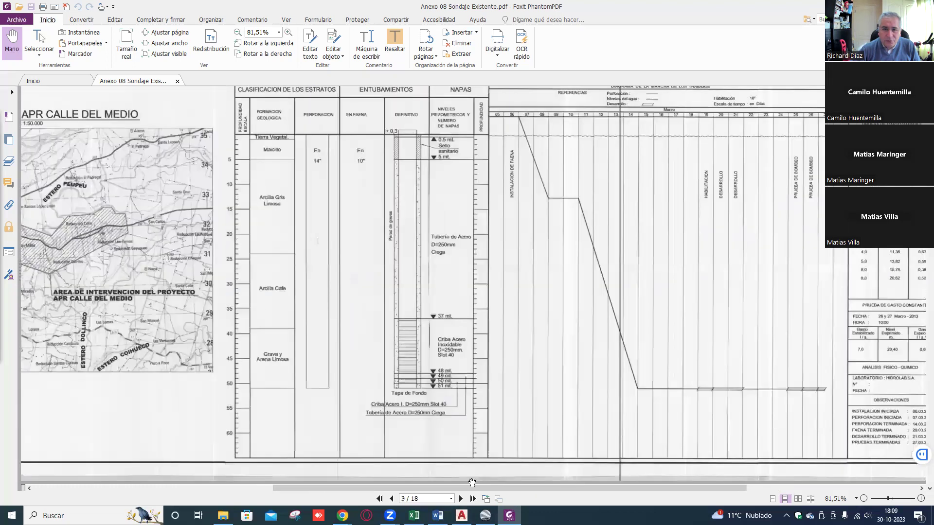
scroll(572, 346, "right", 5)
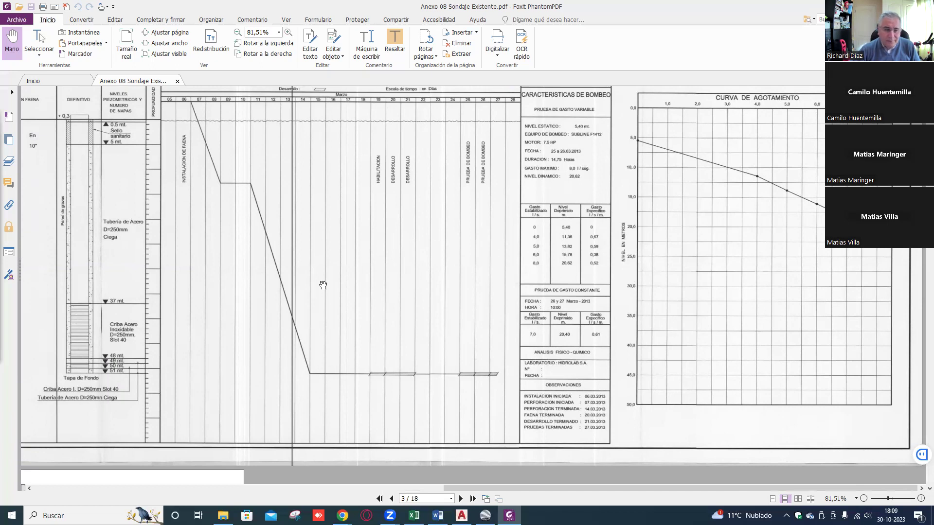
left_click_drag(286, 285, 567, 284)
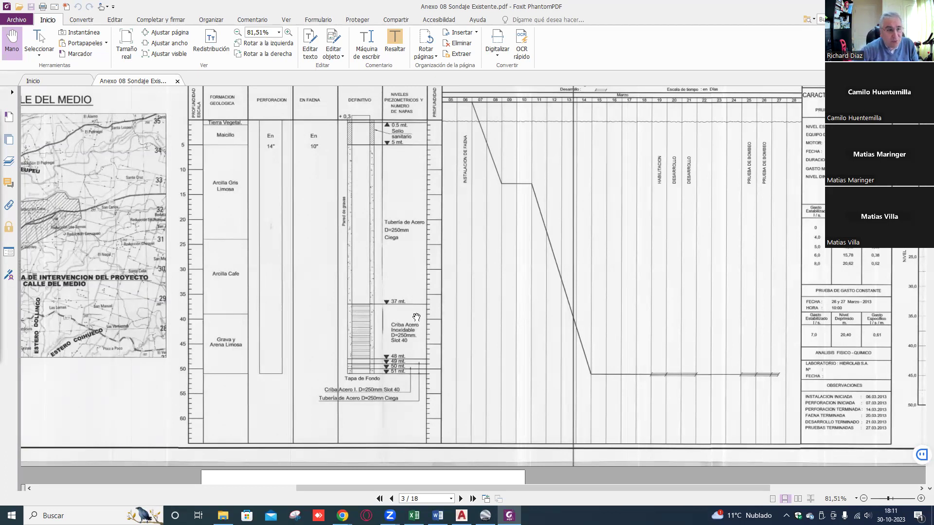
mouse_move(647, 233)
left_mouse_down()
mouse_move(475, 202)
mouse_move(465, 208)
mouse_move(522, 255)
left_mouse_up()
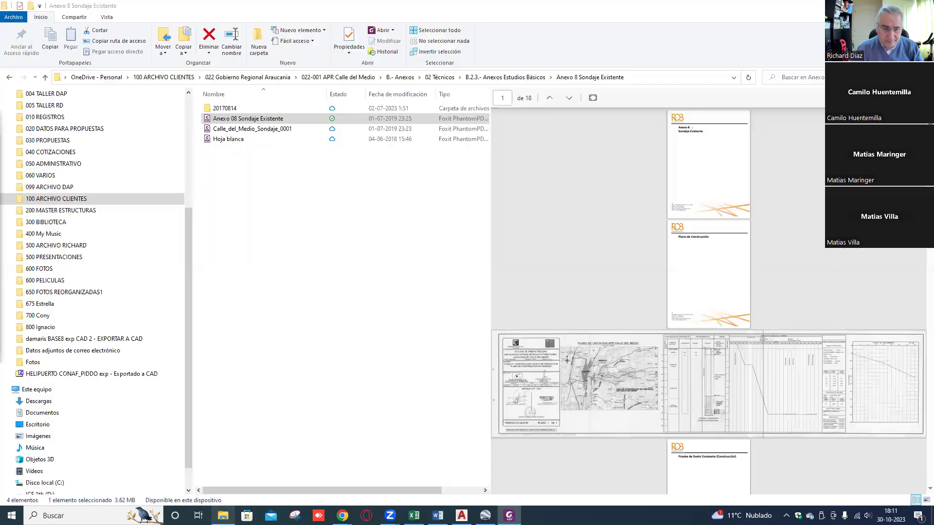
- Switch to File Explorer, close the Microsoft Store window, and go up from the annex folder to 100 ARCHIVO CLIENTES
left_click(223, 515)
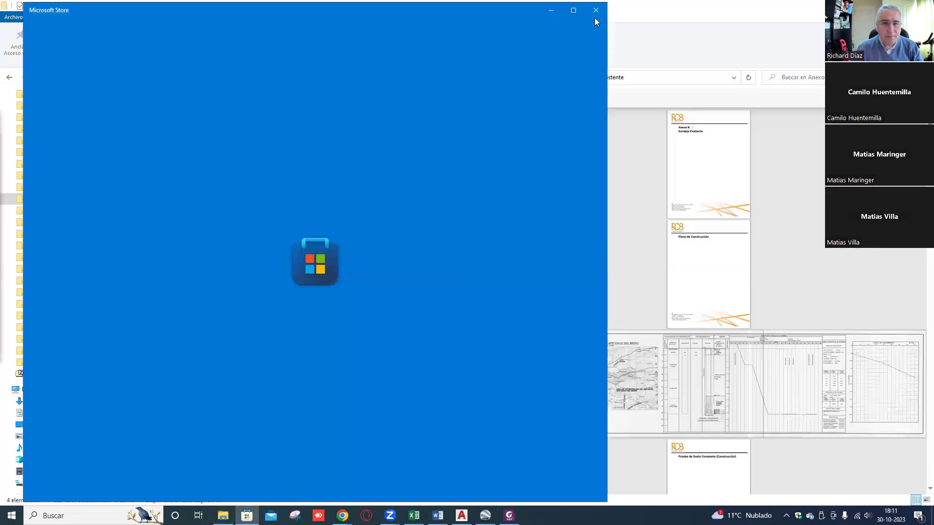
left_click(597, 7)
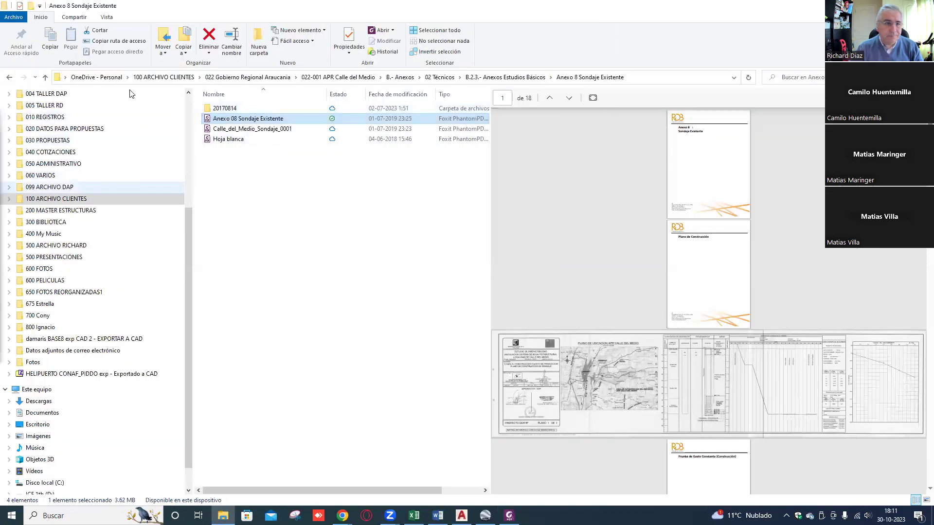
left_click(44, 78)
left_click(45, 78)
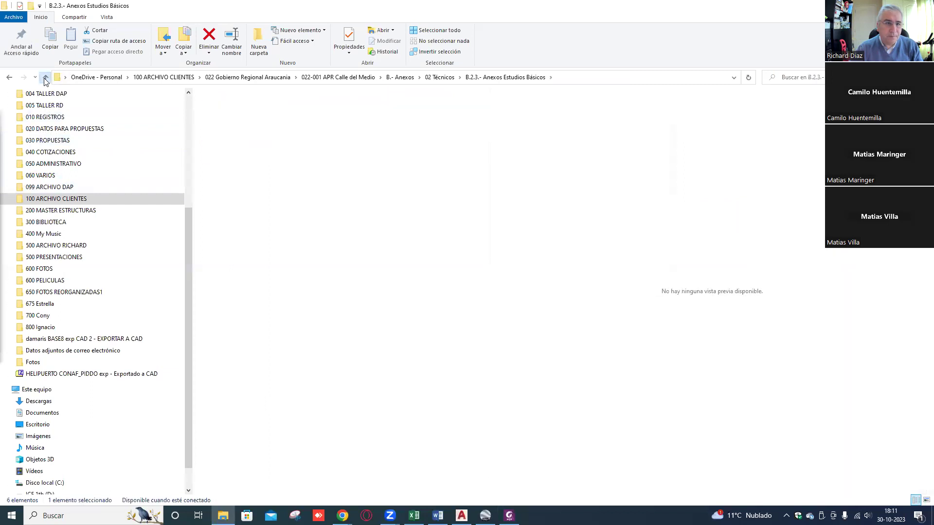
left_click(59, 81)
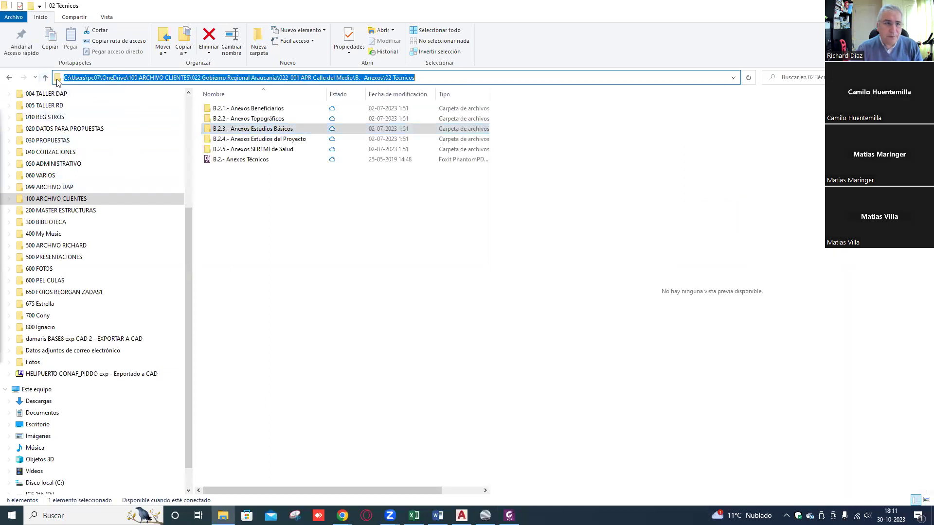
left_click(45, 79)
left_click(45, 79)
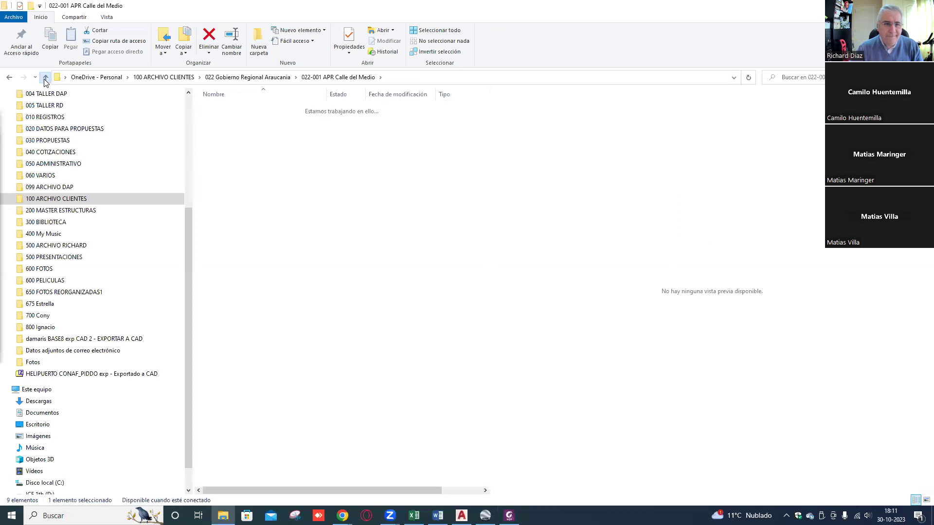
left_click(45, 79)
left_click(46, 79)
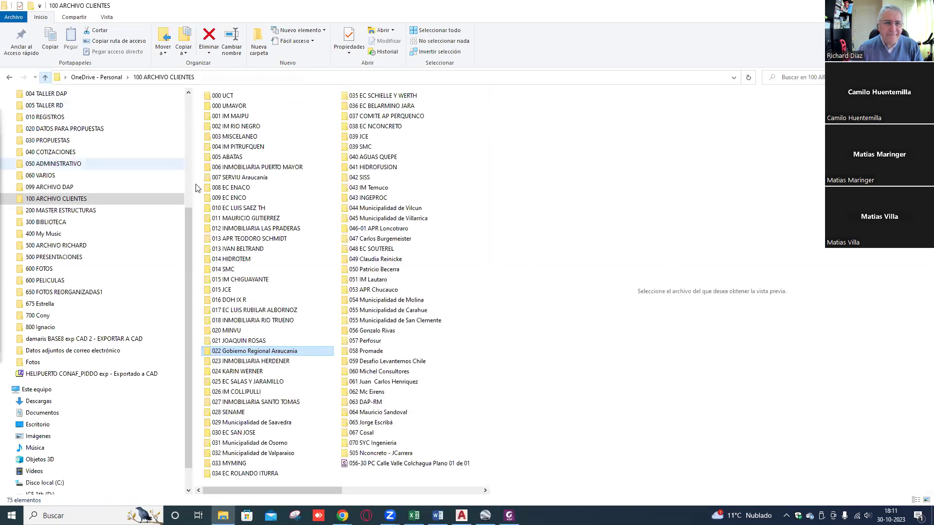
- Open the workbook 022-01 4.- Planillas de Cálculo from the A.- Memoria folder of 022-001 APR Calle del Medio, under 022 Gobierno Regional Araucania
double_click(262, 354)
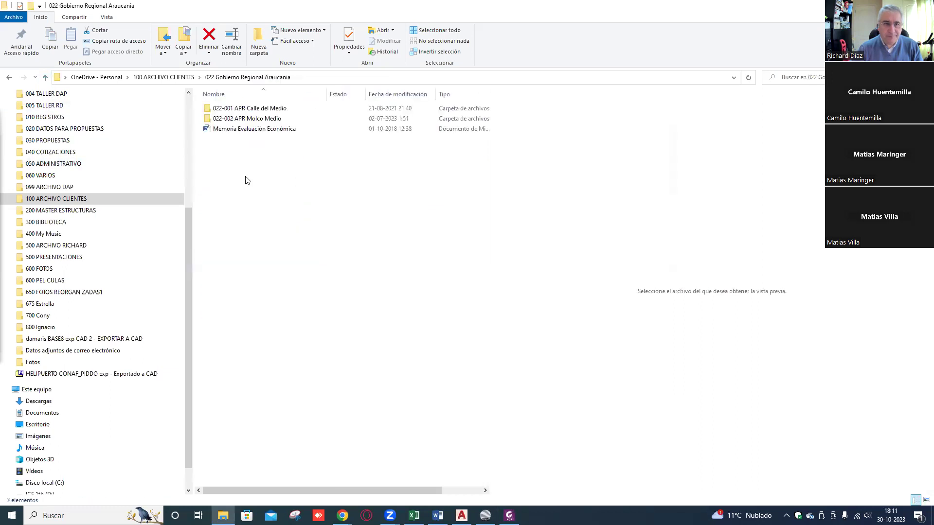
double_click(250, 108)
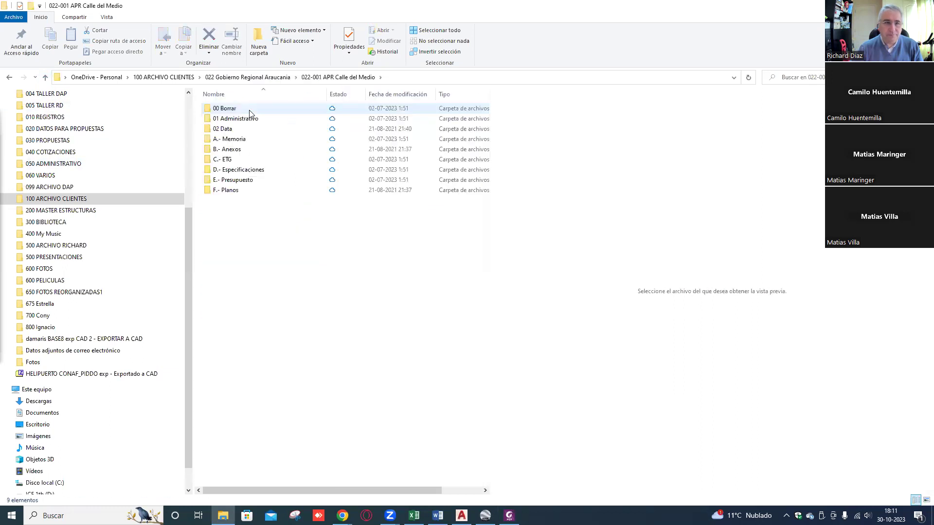
double_click(241, 140)
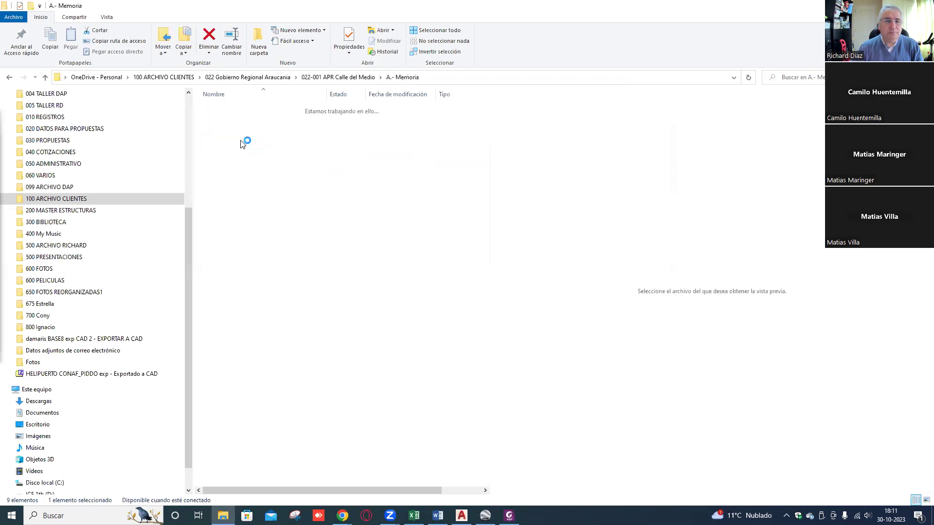
left_click(286, 214)
left_click(253, 232)
double_click(249, 232)
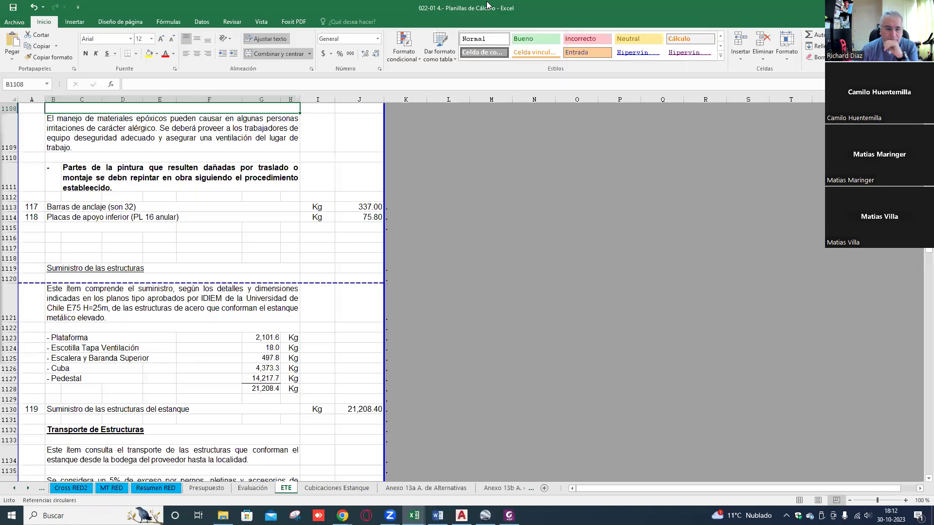
- Display the Caudales sheet near the beginning of the calculation workbook
left_click(15, 489)
left_click(15, 489)
left_click(14, 489)
left_click(14, 489)
left_click(15, 489)
left_click(14, 489)
left_click(14, 489)
left_click(14, 489)
left_click(15, 489)
left_click(15, 489)
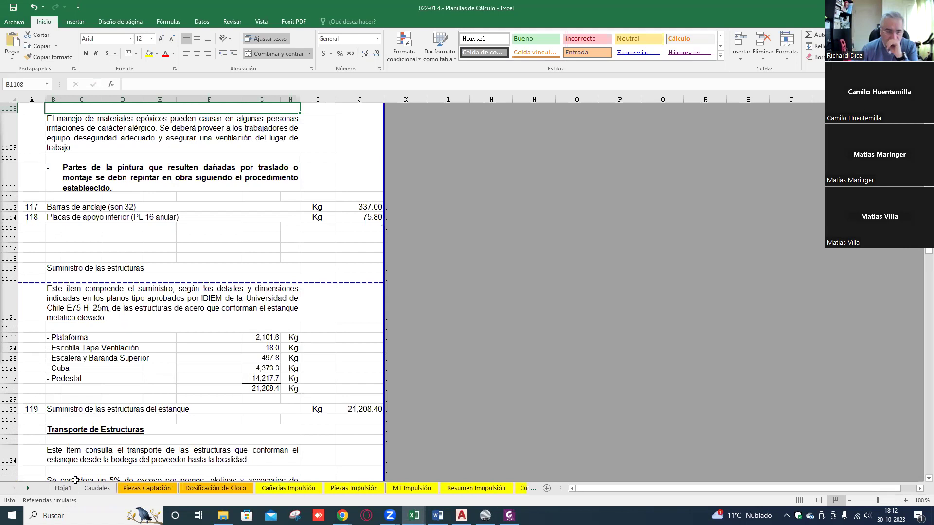
left_click(97, 488)
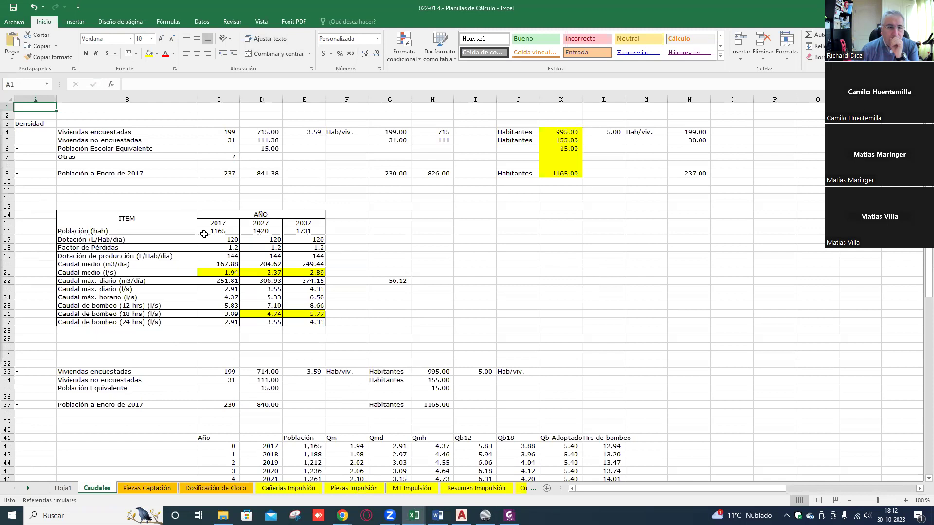
- Set the 2017 population (Población) in the flow projection table to 1200
left_click(905, 501)
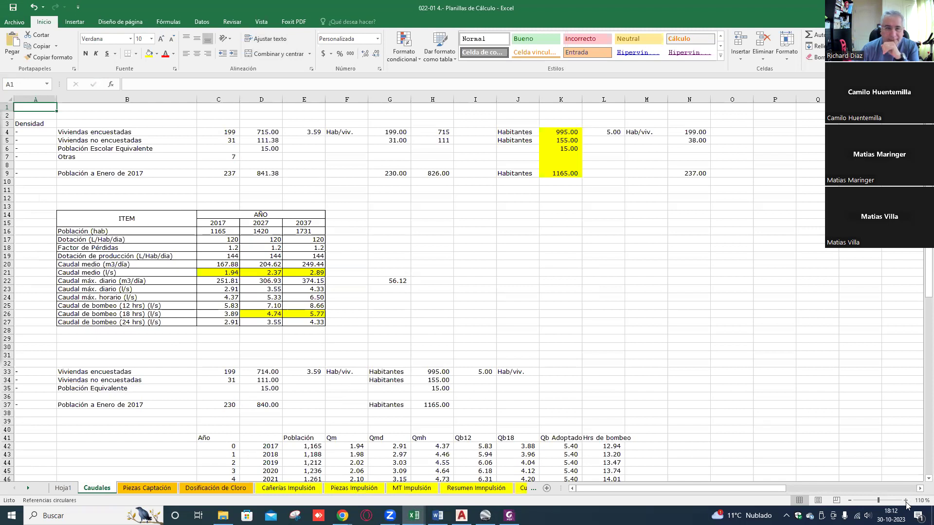
left_click(905, 500)
left_click(906, 500)
left_click(905, 501)
left_click(905, 500)
left_click(905, 501)
left_click(906, 501)
left_click(906, 500)
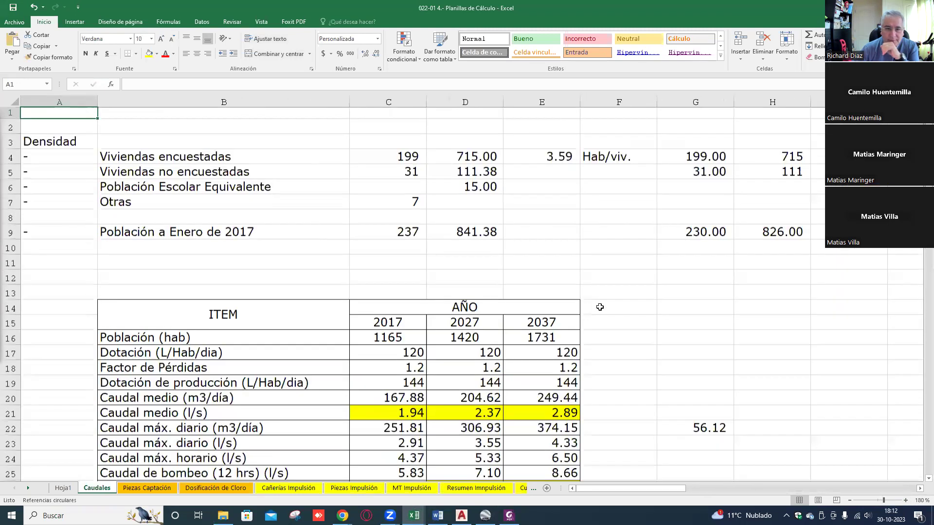
scroll(600, 307, "down", 3)
scroll(612, 281, "down", 1)
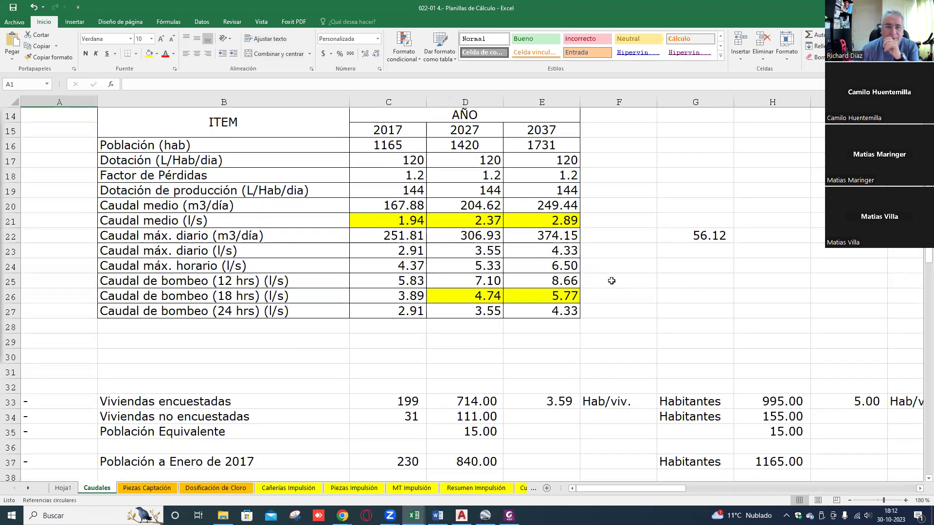
left_click(390, 145)
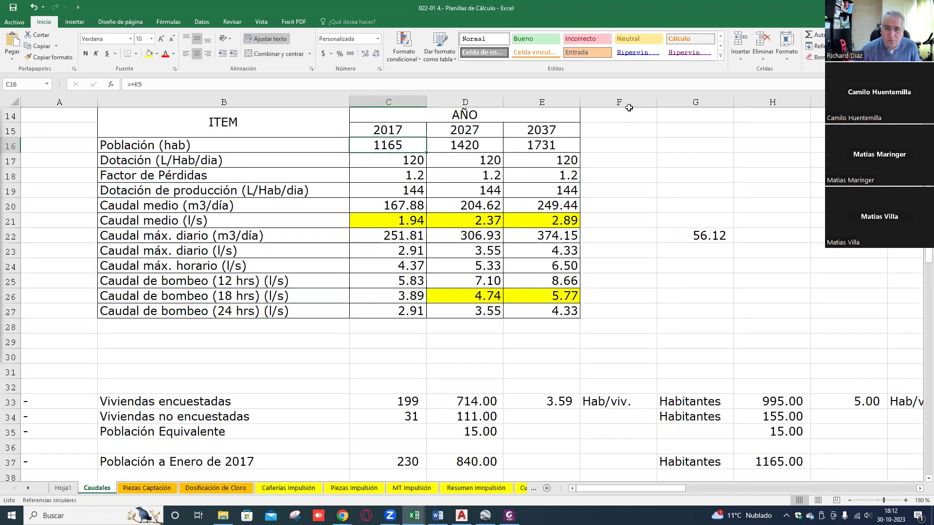
type("1200")
key("Return")
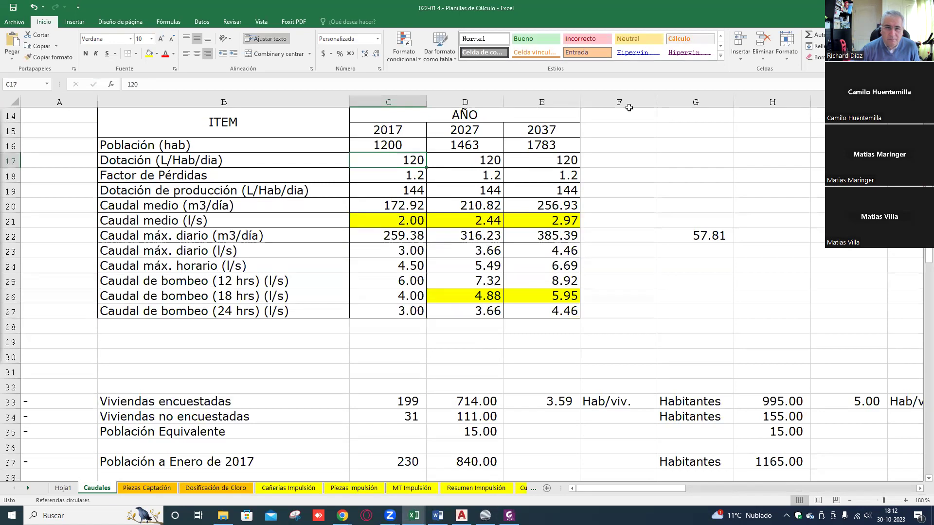
- Inspect the growth formula behind the 2027 population cell, leaving it as it is
key("Up")
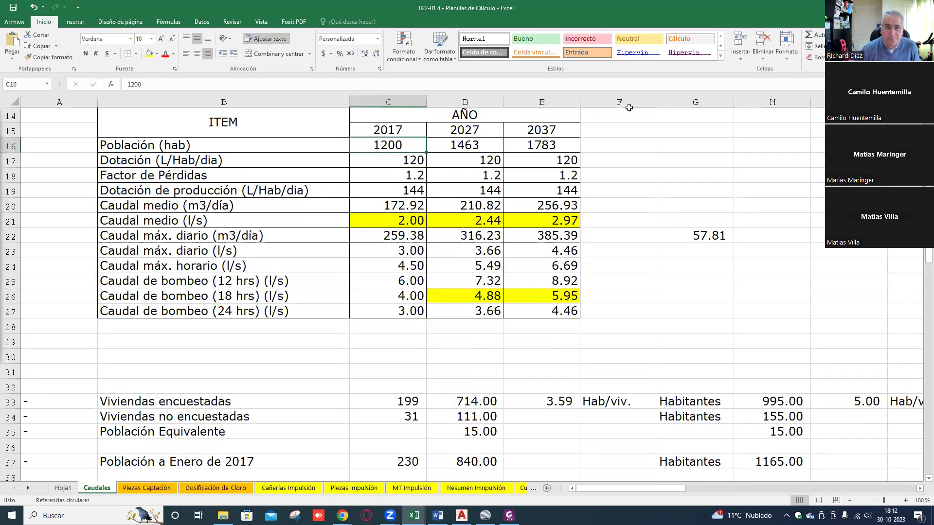
key("Right")
key("F2")
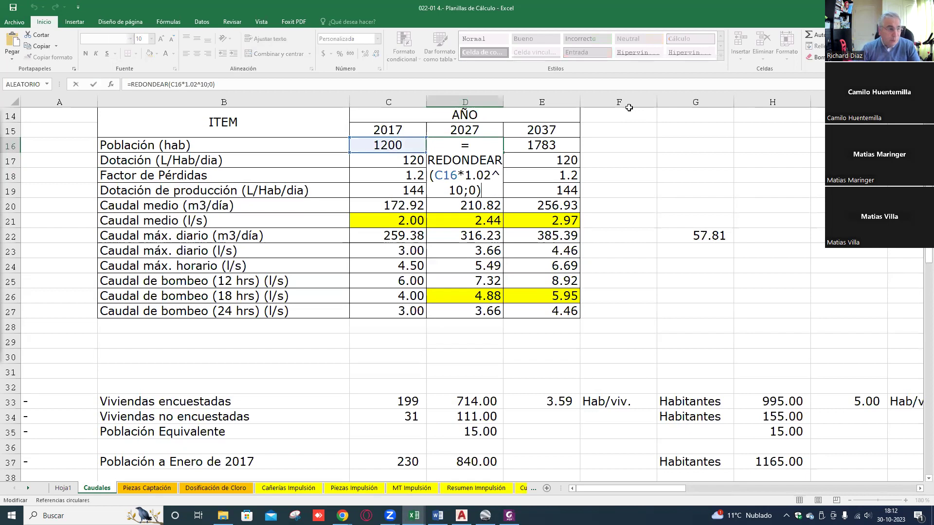
key("Return")
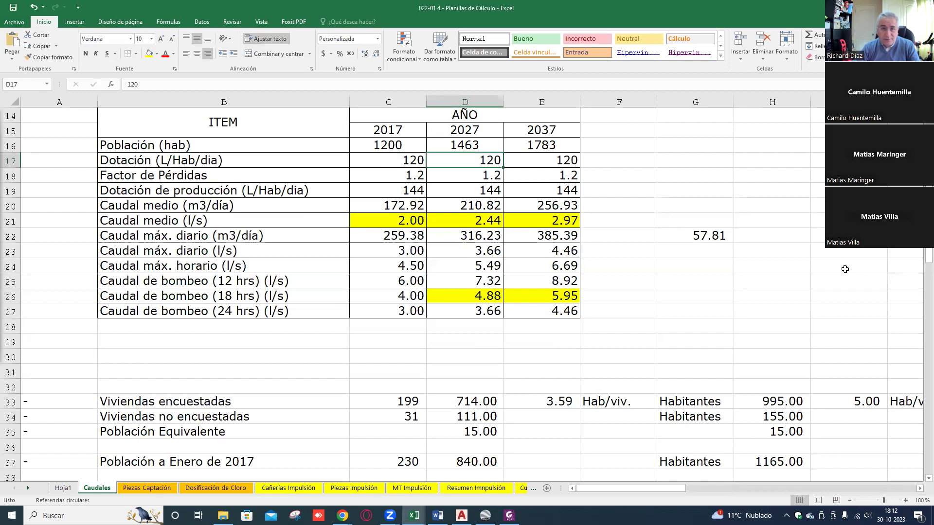
- Change the growth factor in the 2027 population formula to 1.035, giving =REDONDEAR(C16*1.035^10;0)
key("Up")
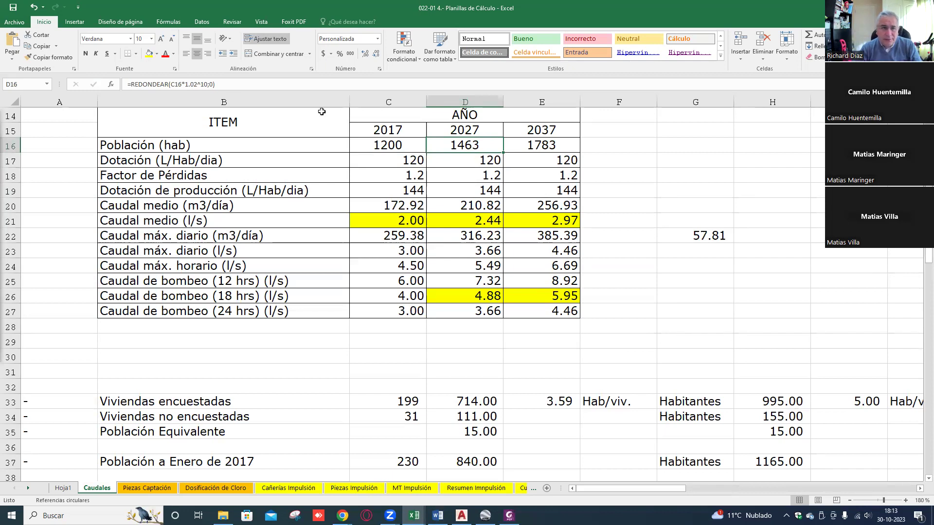
left_click(194, 85)
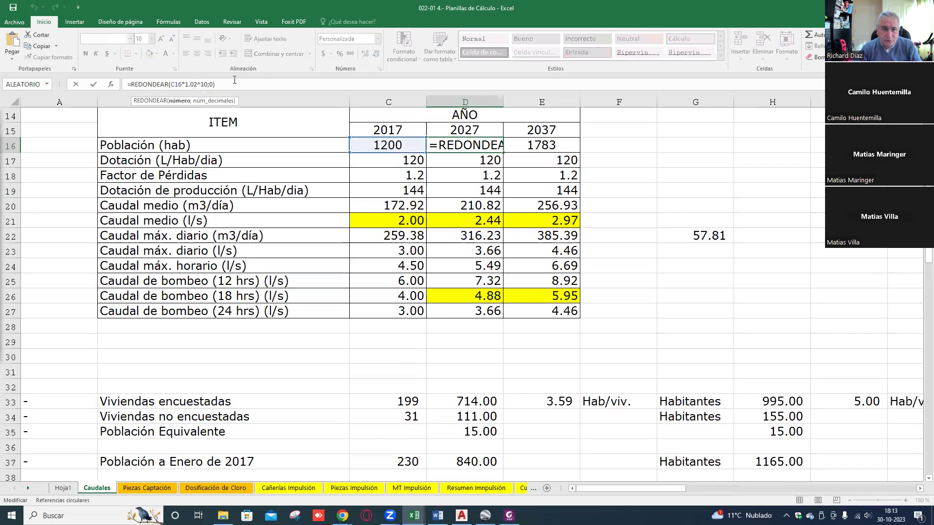
type("335")
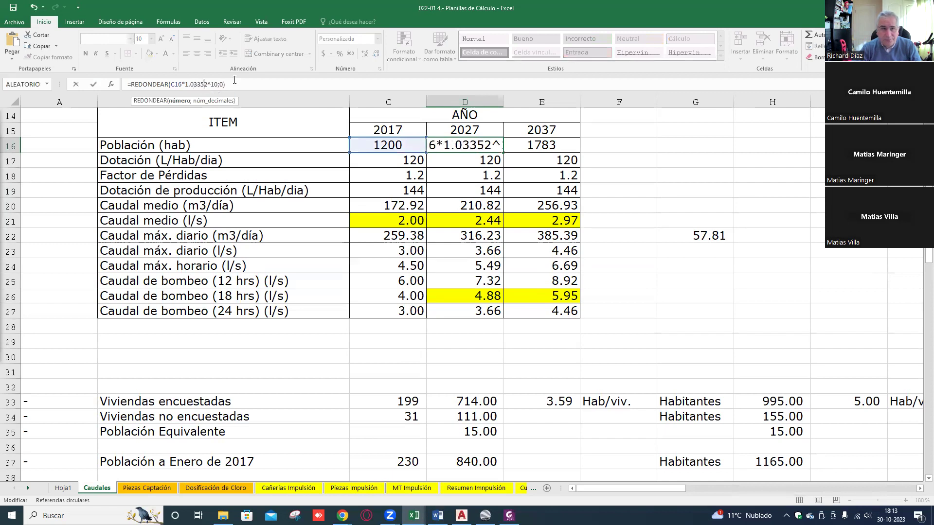
key("BackSpace")
key("BackSpace")
key("Delete")
type("5")
key("ctrl+Return")
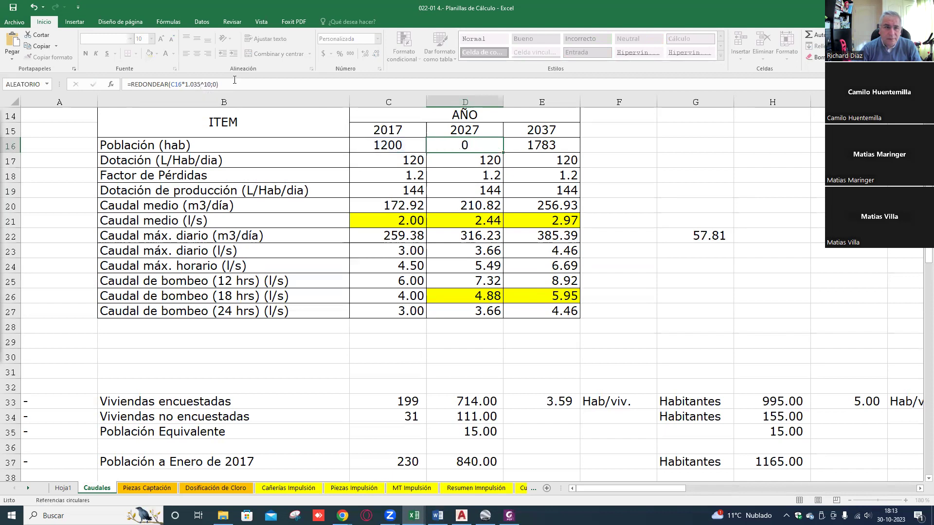
key("Right")
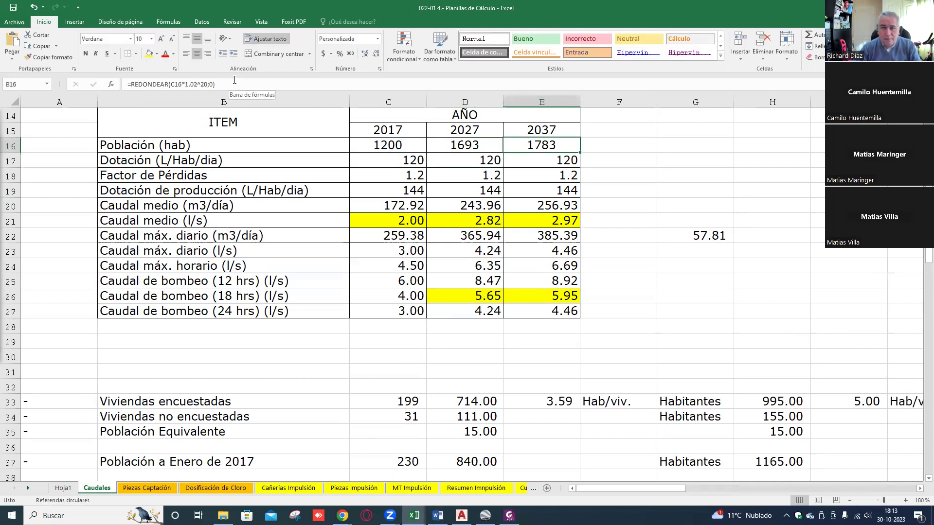
- Change the exponent in the 2037 population formula to 35, giving =REDONDEAR(C16*1.02^35;0)
key("F2")
key("Left")
key("Left")
key("Left")
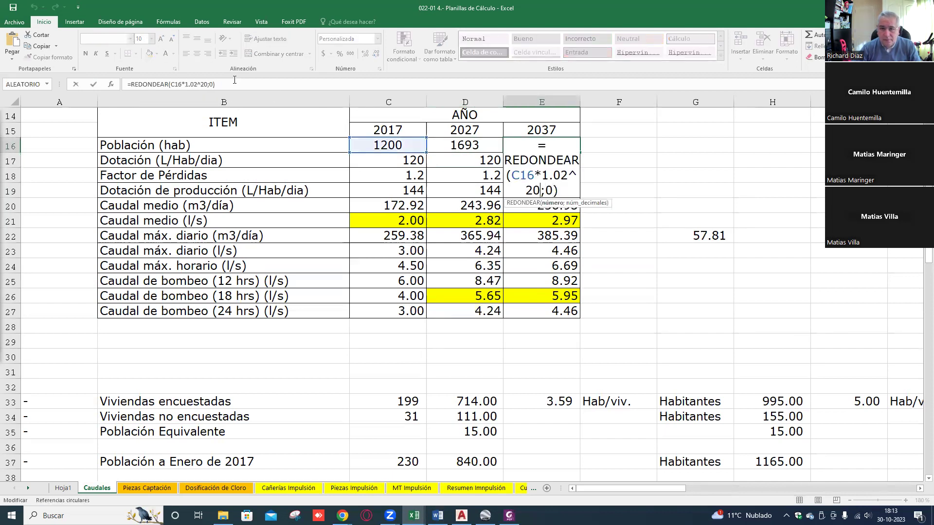
type("35")
key("Delete")
key("Delete")
key("Return")
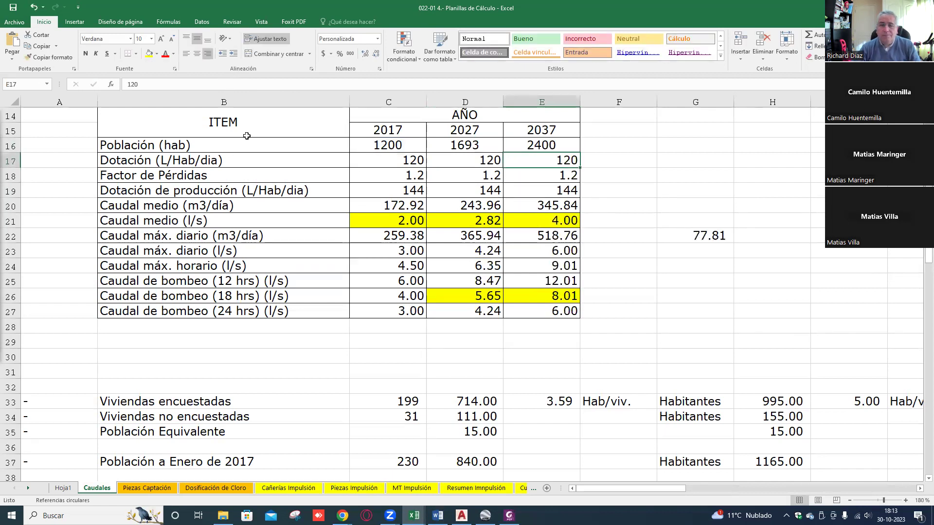
- Set the first year heading of the flow table to 2023 and make each following year the previous one plus 10
left_click(411, 131)
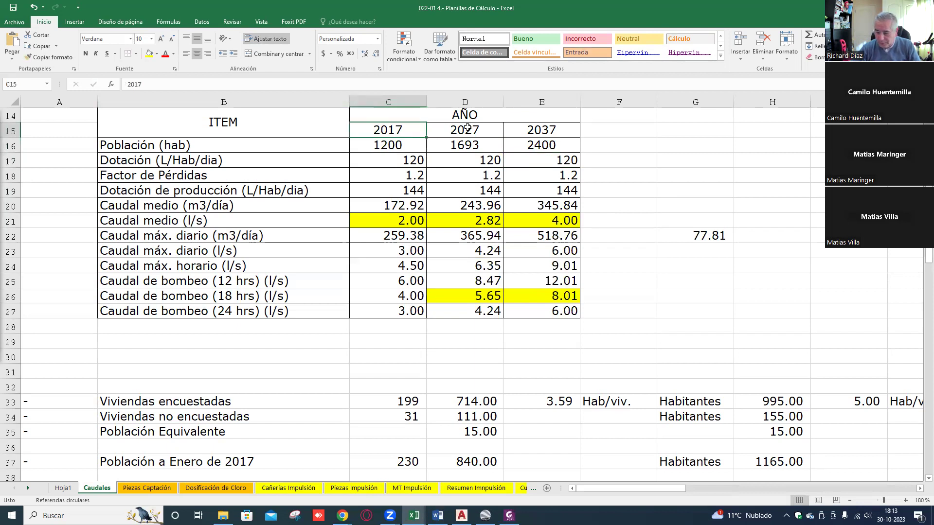
type("2023")
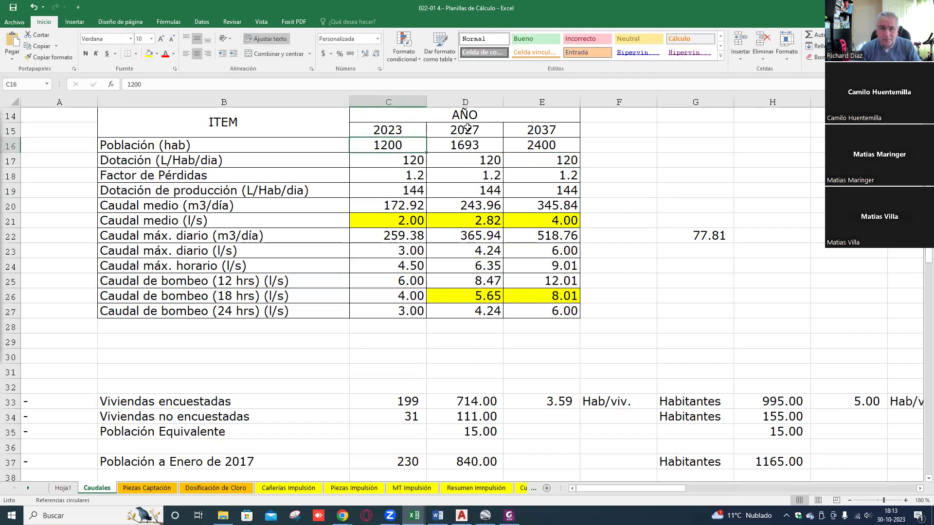
left_click(467, 128)
type("+C15+10")
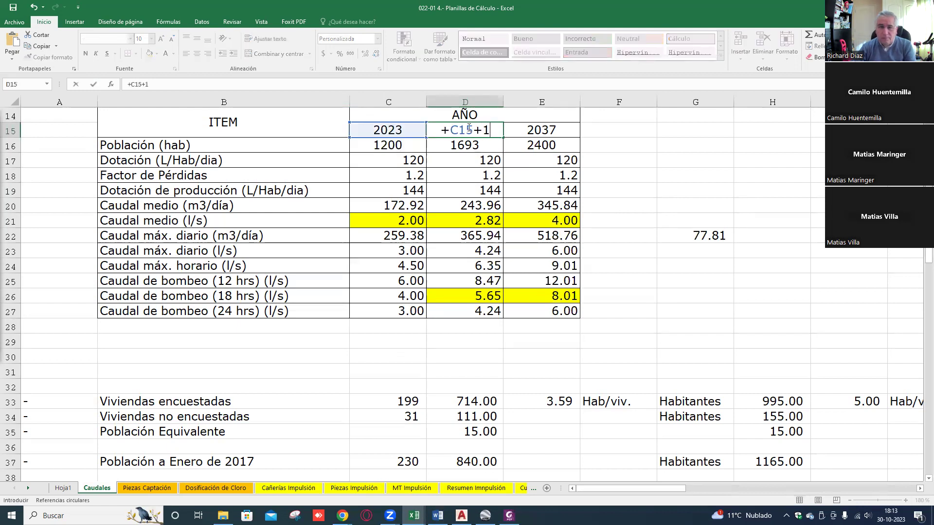
key("Tab")
type("+")
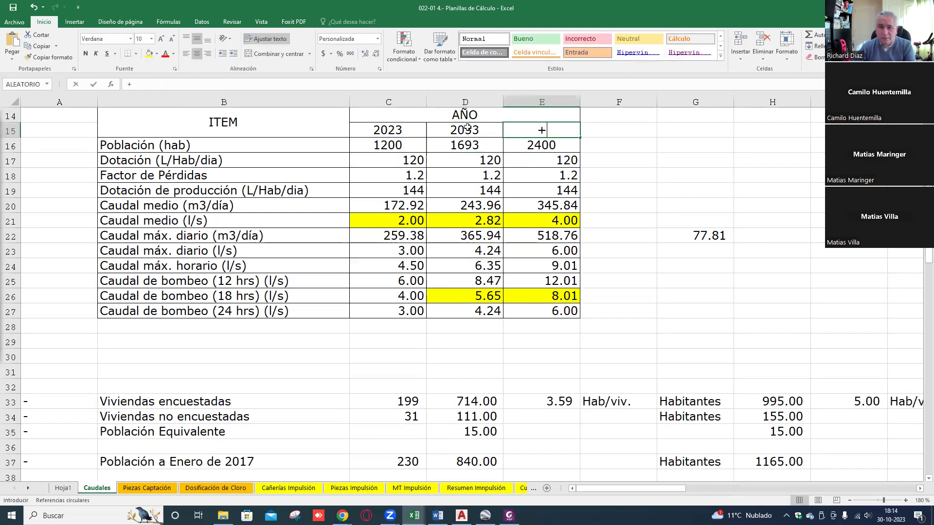
left_click(467, 128)
type("+10")
key("Return")
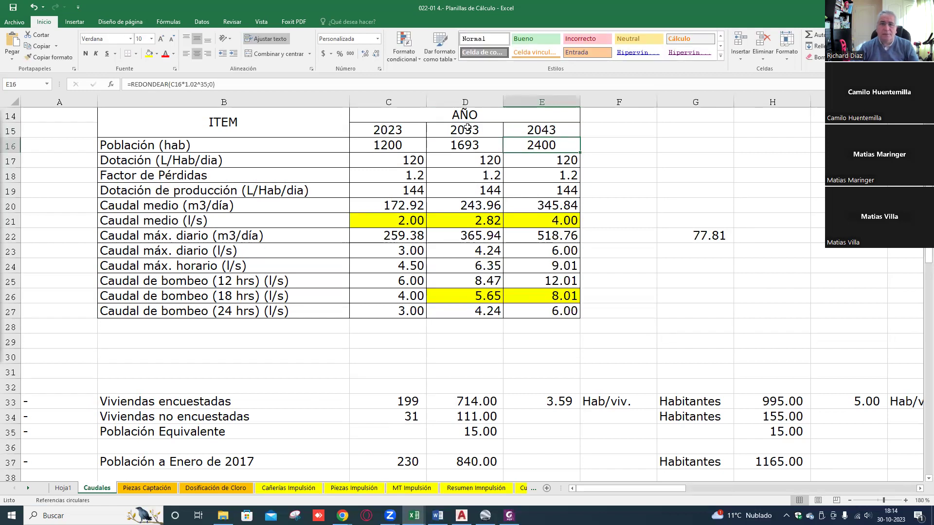
- Go through the 2023 column from Dotación down to Caudal medio (m3/día), examining the value or formula in each cell
left_click(381, 158)
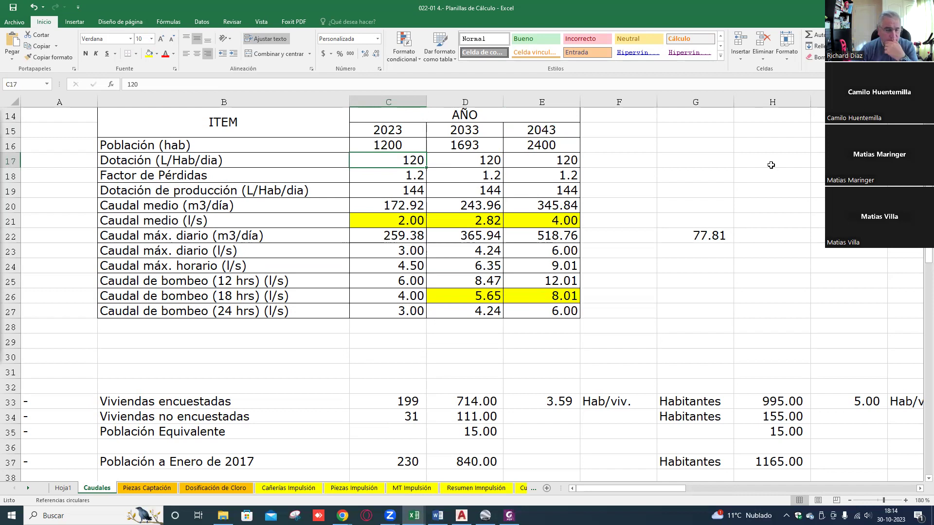
key("Down")
key("Down")
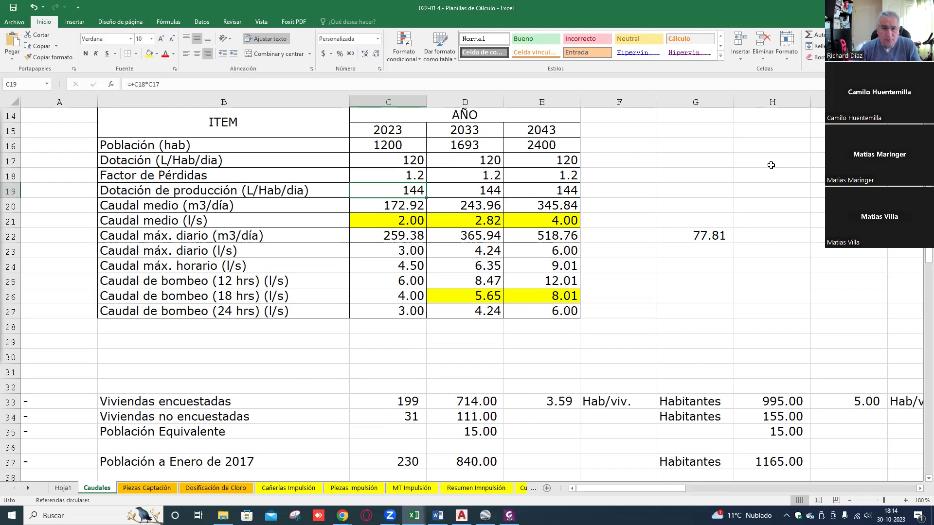
key("Up")
key("Down")
key("Down")
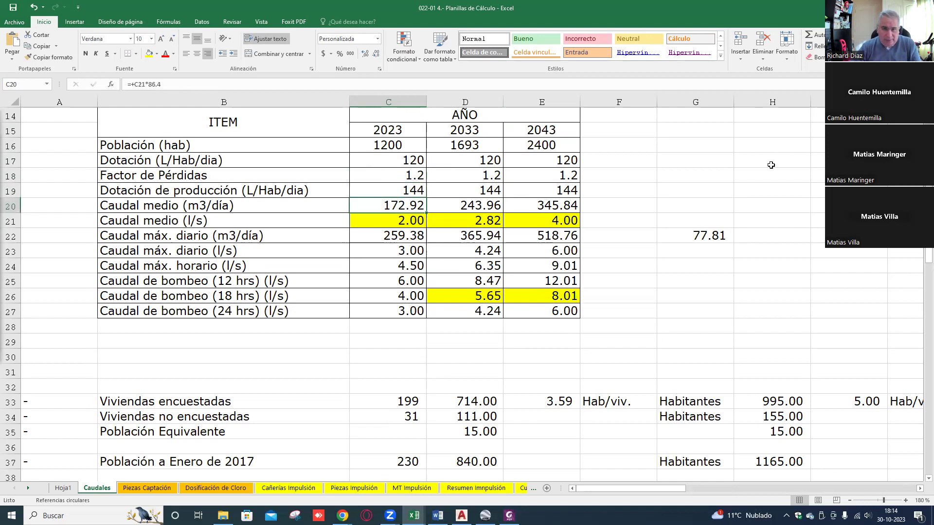
key("F1")
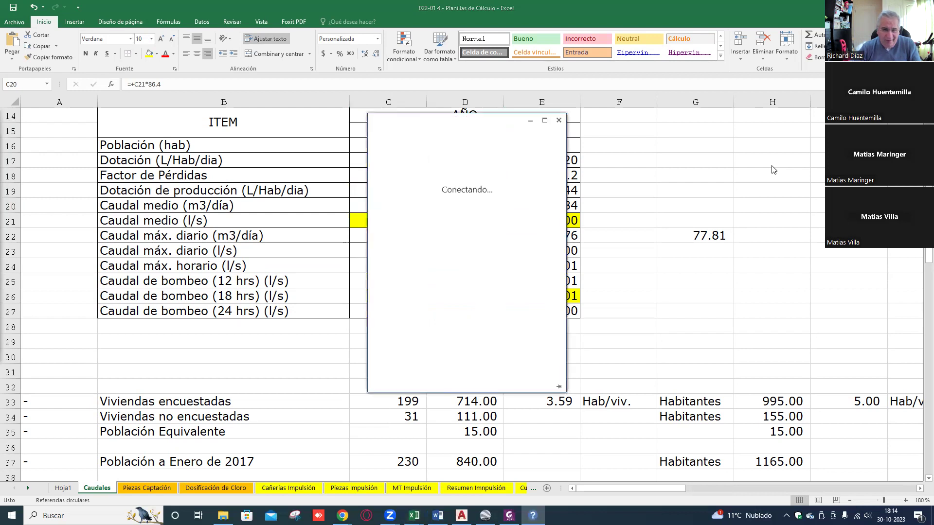
left_click(558, 120)
- Inspect which cells the Caudal medio (l/s) formulas for 2023 and 2033 refer to, leaving them as they are
left_click(418, 218)
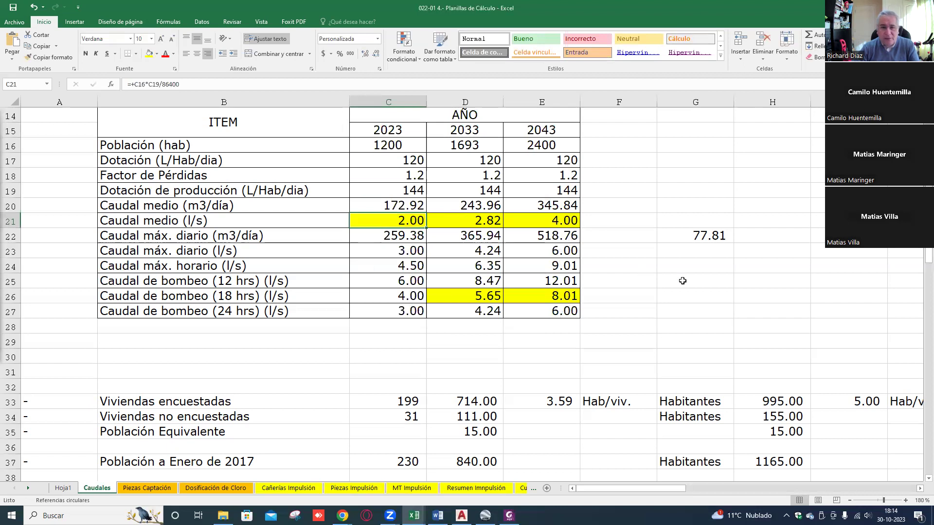
key("F2")
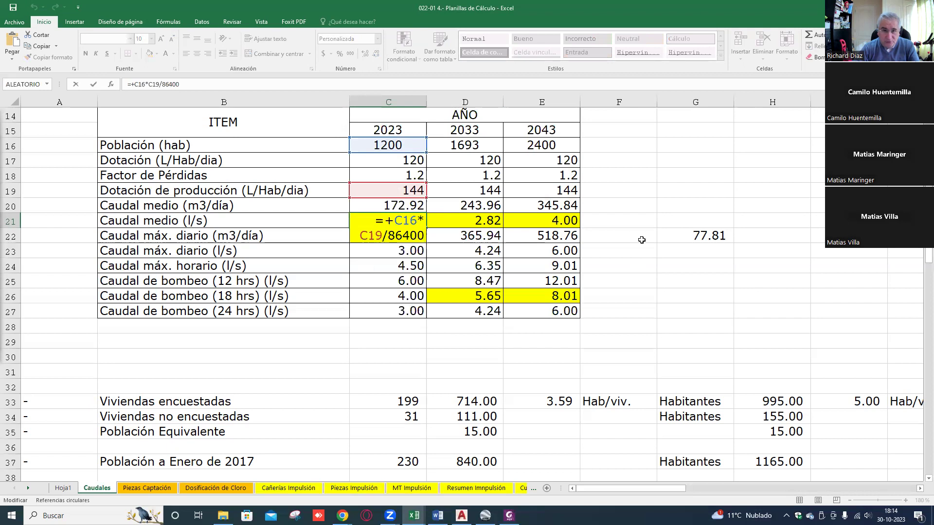
key("Return")
key("Up")
key("Right")
key("F2")
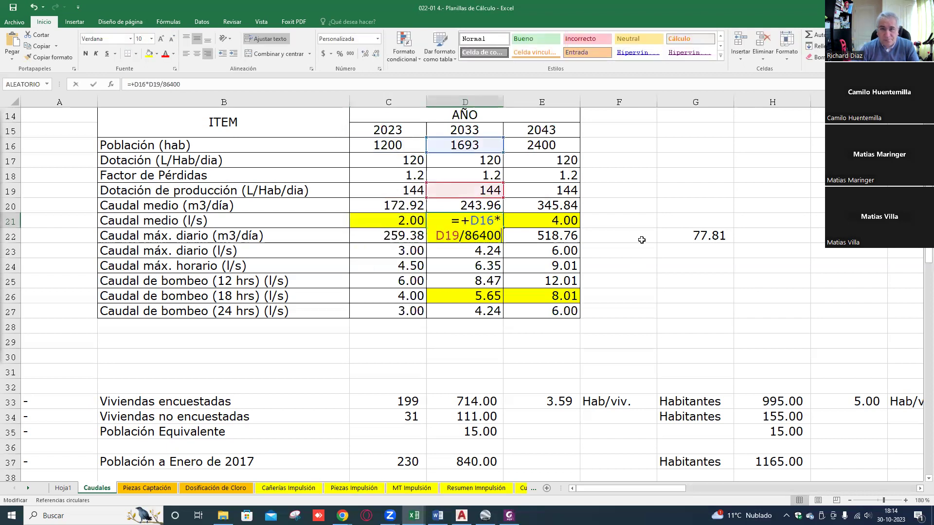
key("Return")
key("Up")
key("Left")
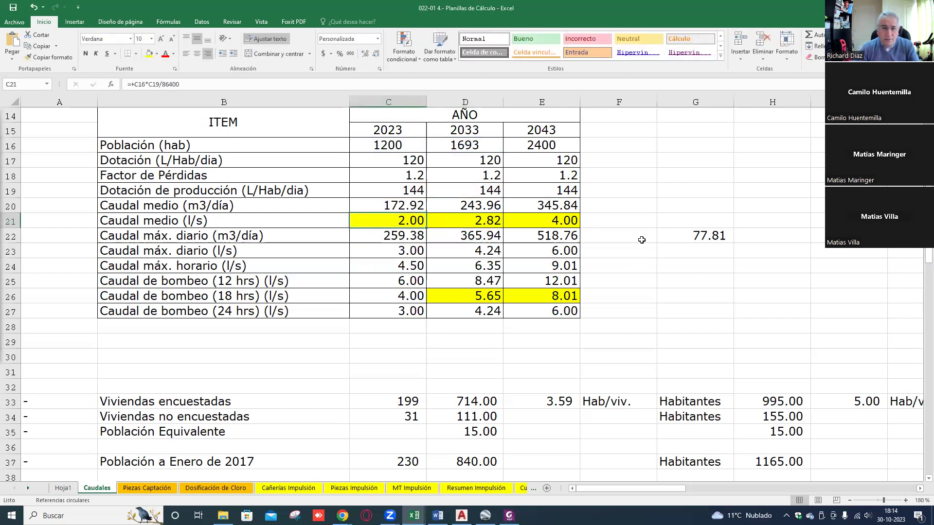
- Inspect the formula behind the 2023 Caudal medio (m3/día) cell without changing it
key("Up")
key("Down")
key("Up")
key("F2")
key("Escape")
- Enter =1.5*C20 as the 2023 Caudal máx. diario (m3/día) formula
key("Down")
key("Down")
type("=1.5*")
key("Up")
key("Up")
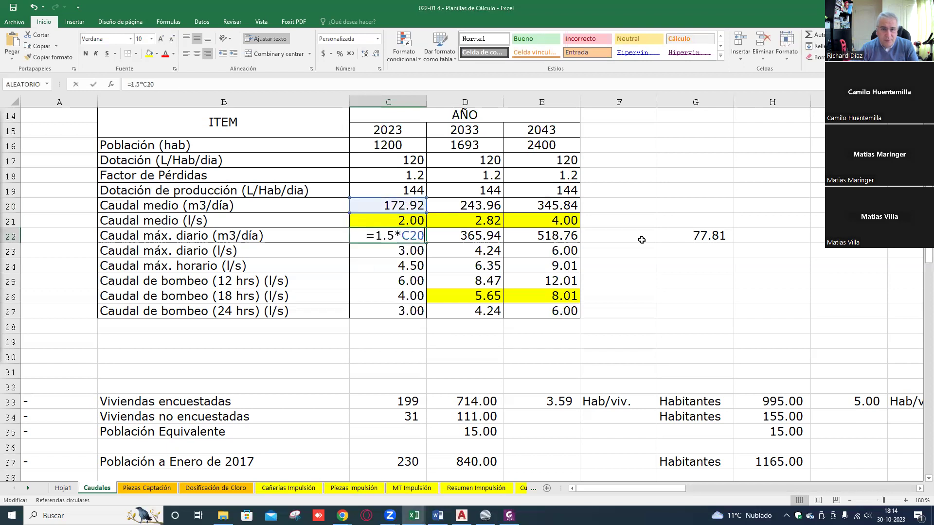
key("Return")
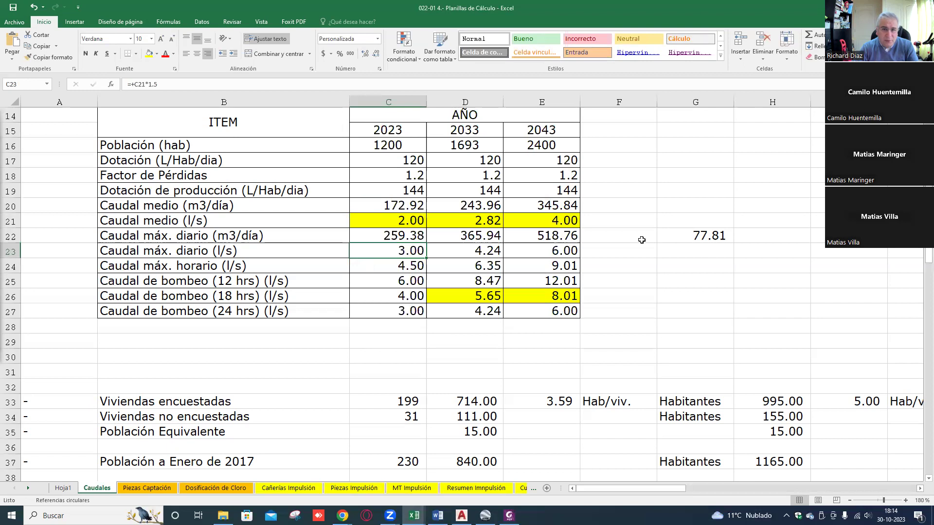
- Inspect the 2023 formulas for Caudal máx. diario (l/s) and Caudal máx. horario, then look across the hourly maximum row
key("F2")
key("Return")
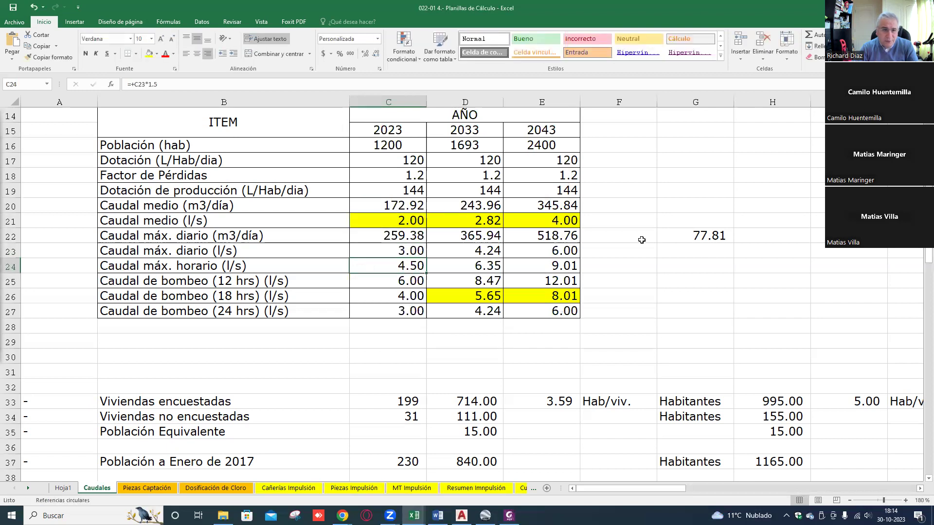
key("F2")
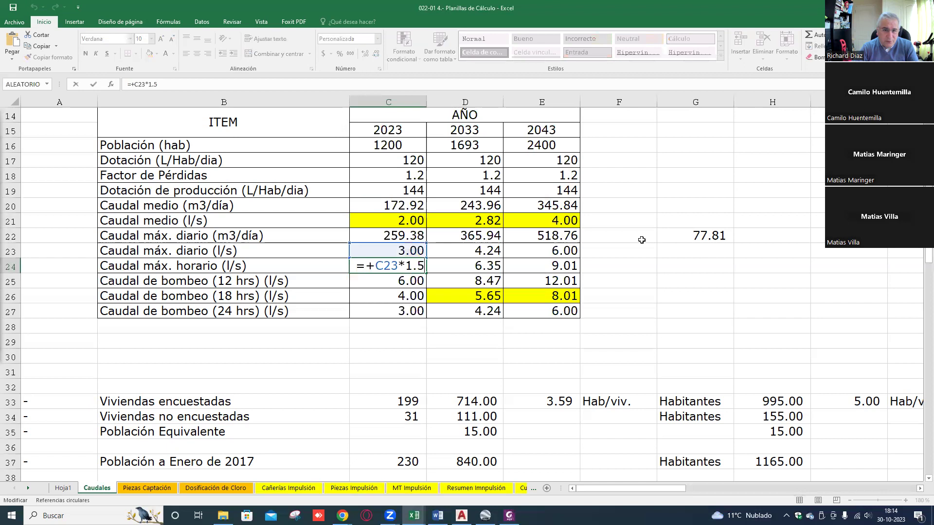
key("Return")
key("Up")
key("Right")
key("Right")
key("Right")
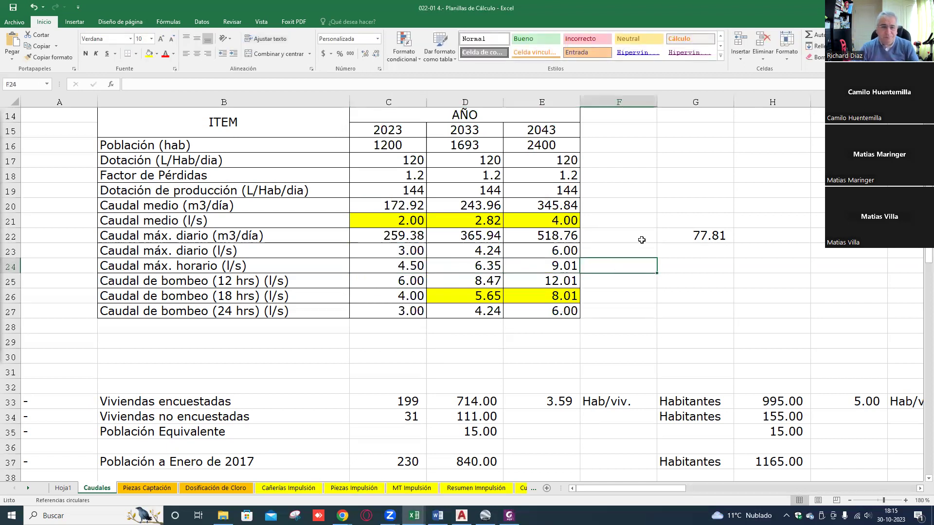
key("Left")
key("Left")
key("Left")
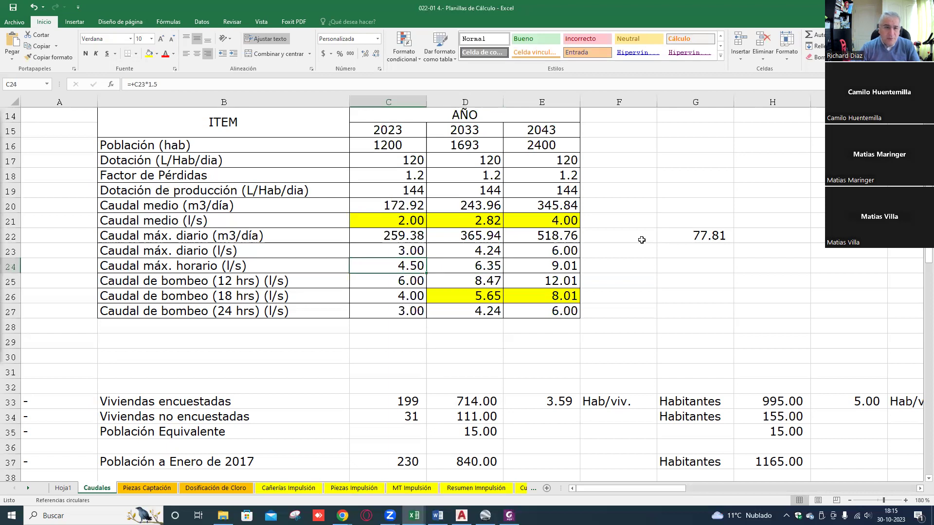
- Fill the Caudal de bombeo (12 hrs) row and the label and 2023 cells of the 18 hrs row with light blue
left_click_drag(141, 278, 528, 278)
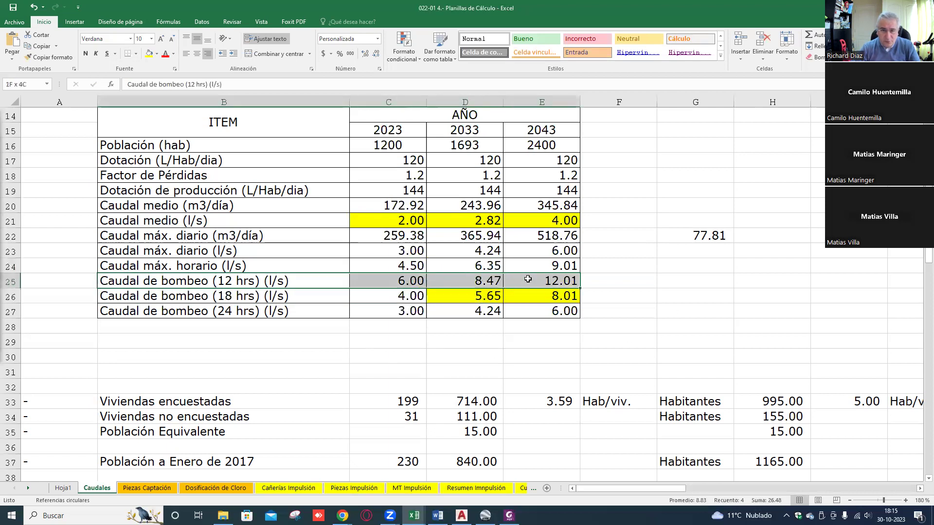
left_click(157, 53)
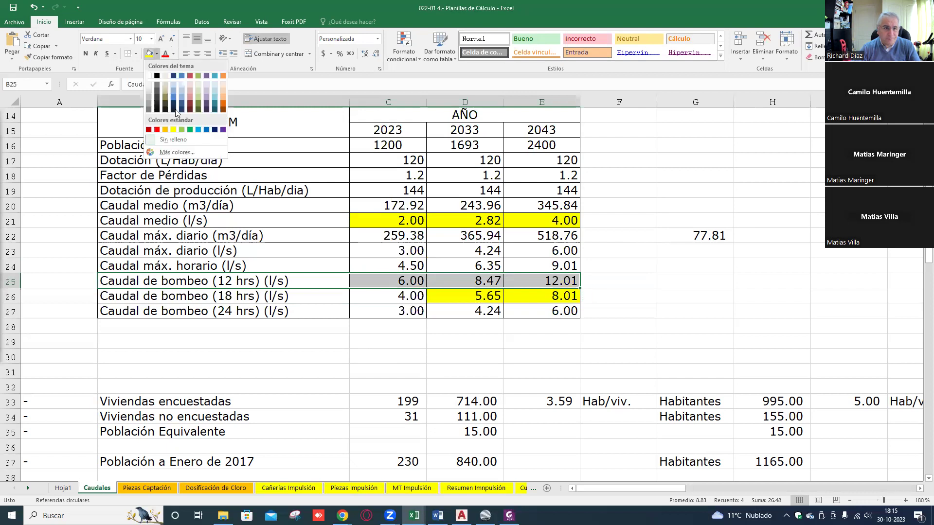
left_click(198, 131)
left_click_drag(141, 296, 373, 296)
left_click(149, 53)
- Fill the Caudal de bombeo (24 hrs) row, from its label to the 2043 value, with light green
left_click_drag(158, 314, 534, 313)
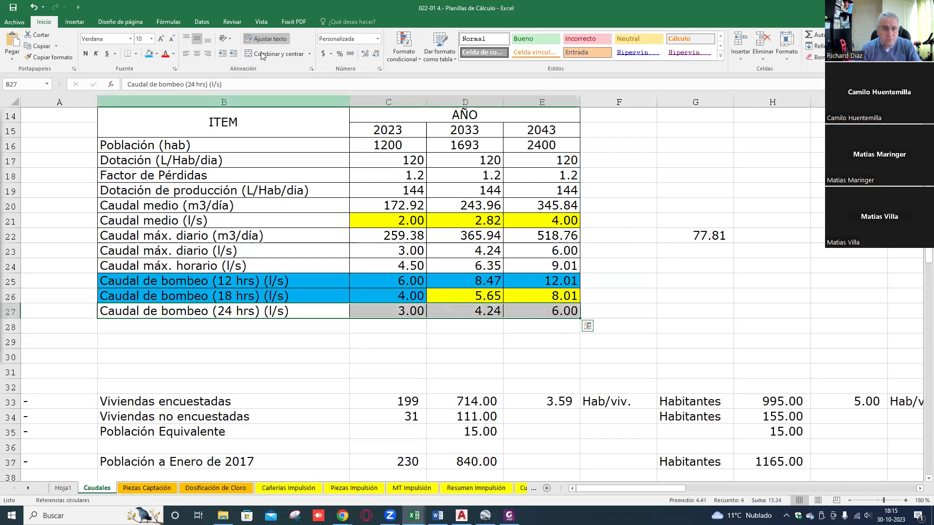
left_click(149, 53)
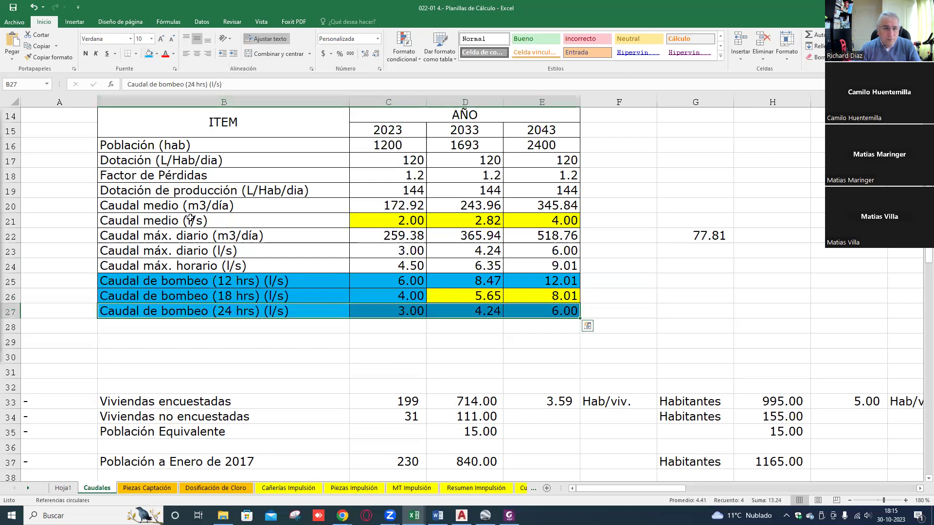
left_click(157, 54)
left_click(181, 130)
- Apply the light green fill to the whole Caudal de bombeo (12 hrs) row and the label and 2023 cells of the 18 hrs row
left_click(243, 286)
left_click(378, 307, "shift")
left_click(150, 53)
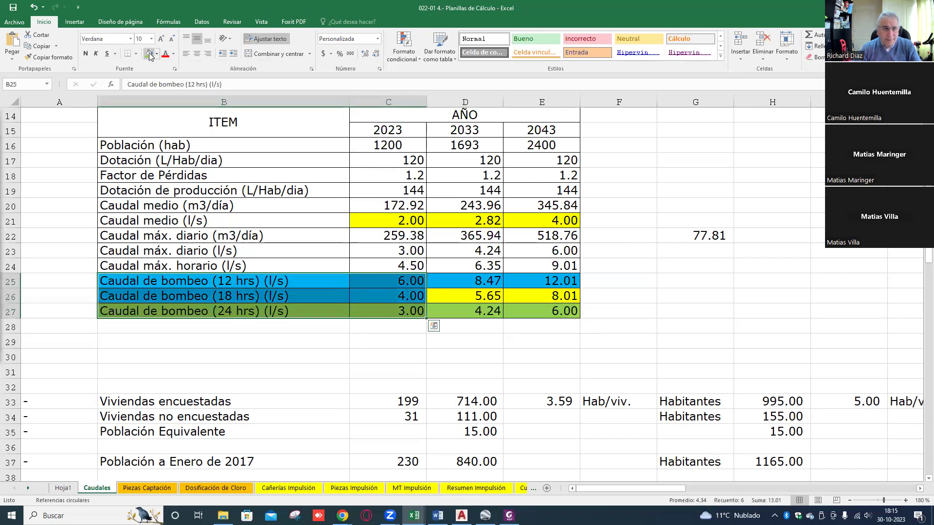
left_click_drag(433, 282, 508, 282)
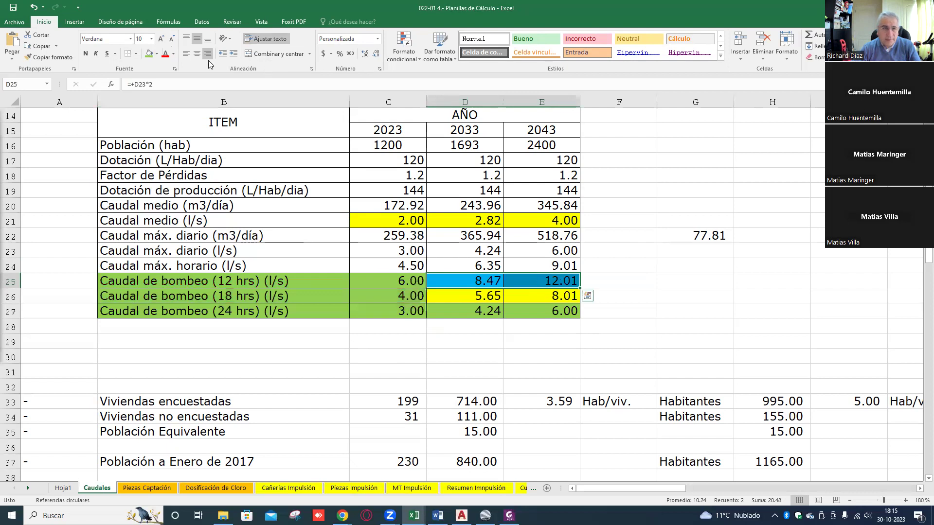
left_click(152, 57)
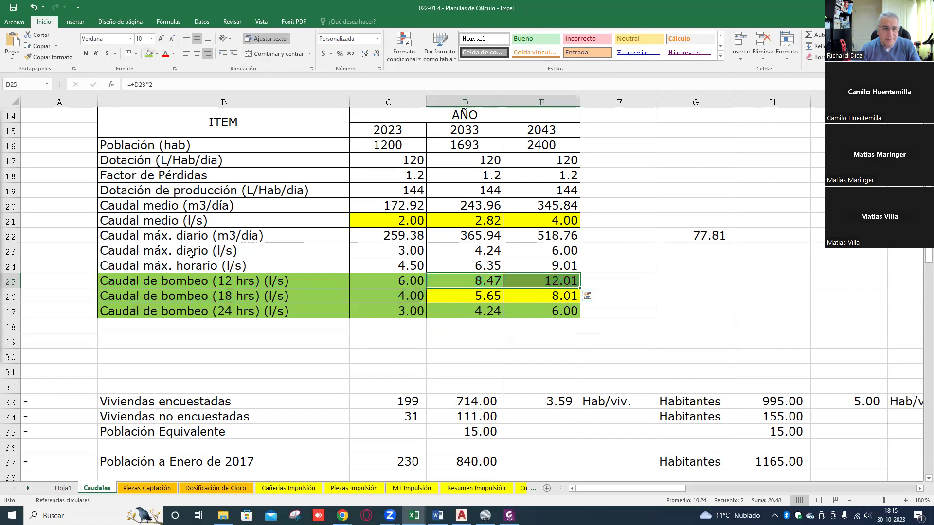
- Fill the 2023, 2033 and 2043 Caudal máx. diario (m3/día) values with light green
left_click(390, 237)
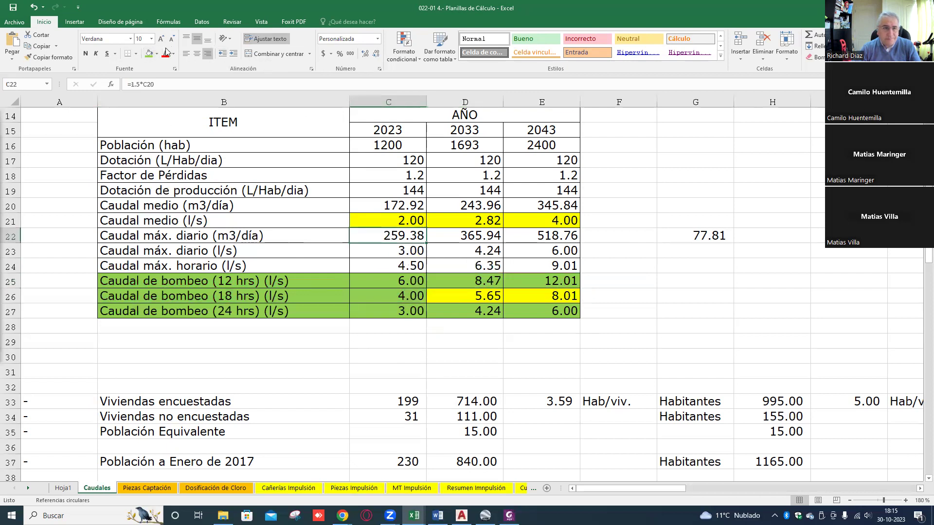
left_click(149, 54)
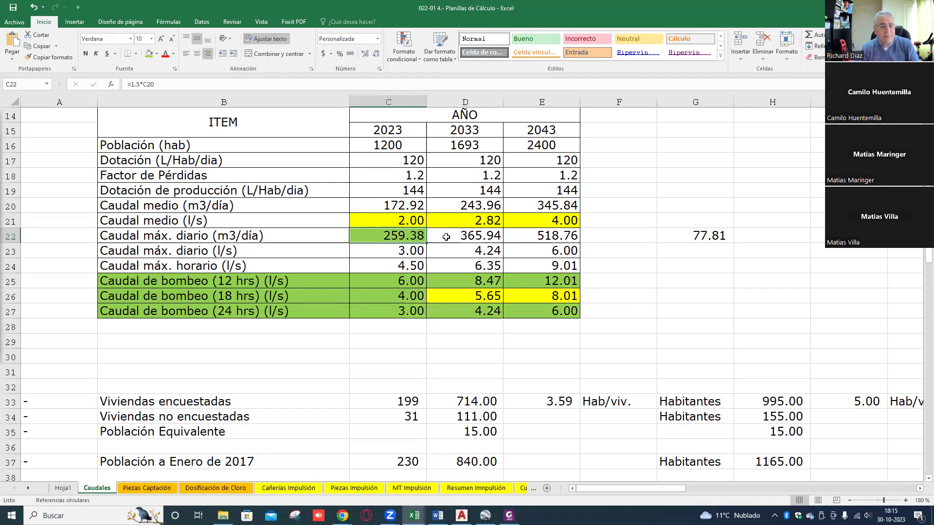
left_click_drag(461, 236, 517, 236)
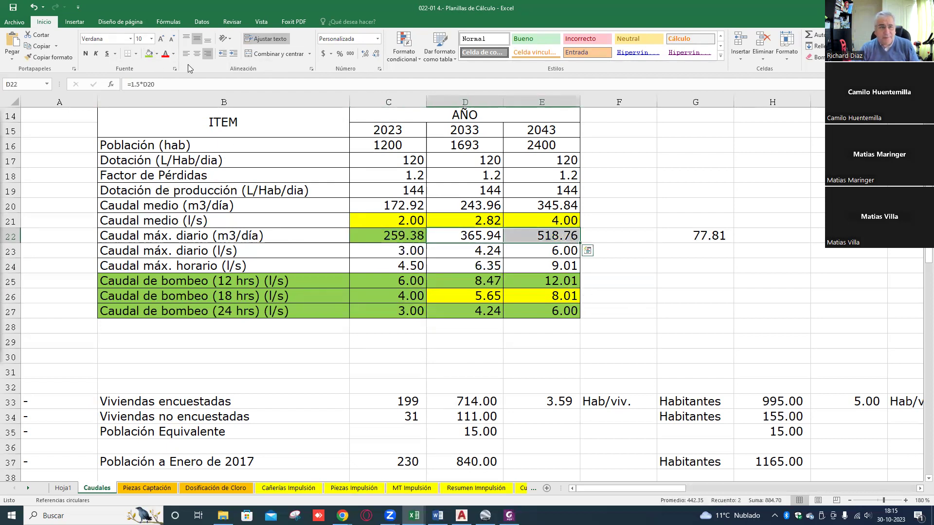
left_click(149, 53)
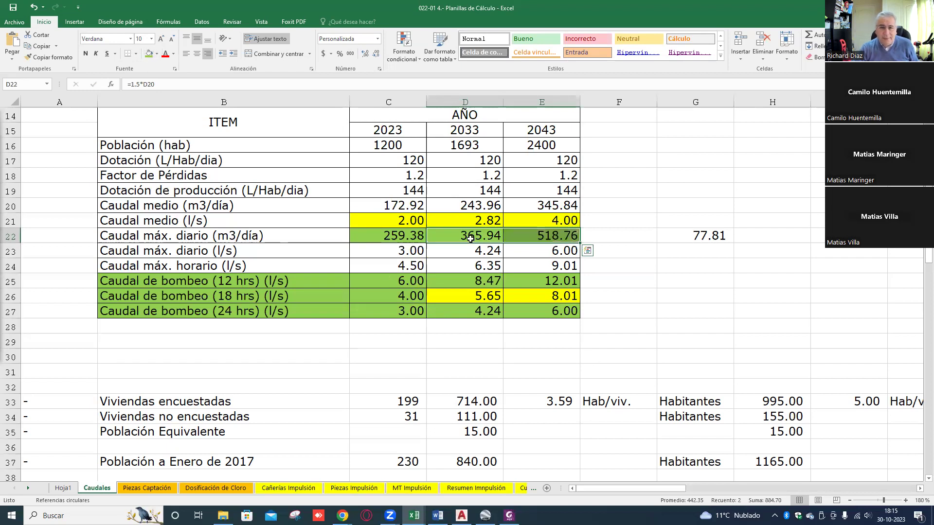
- Review the 2023 and 2033 Caudal máx. diario (m3/día) cells and the three 2023 Caudal de bombeo values
left_click(406, 236)
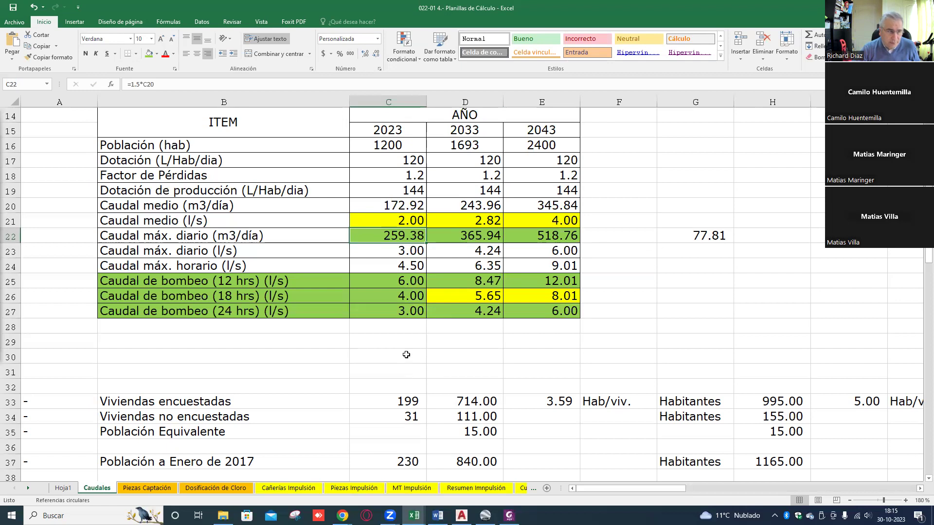
left_click(482, 238)
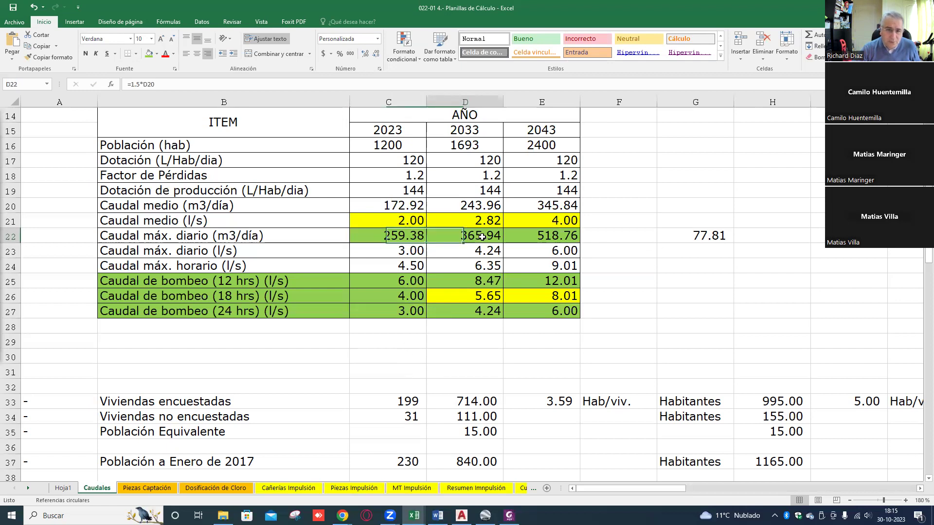
left_click_drag(406, 278, 405, 308)
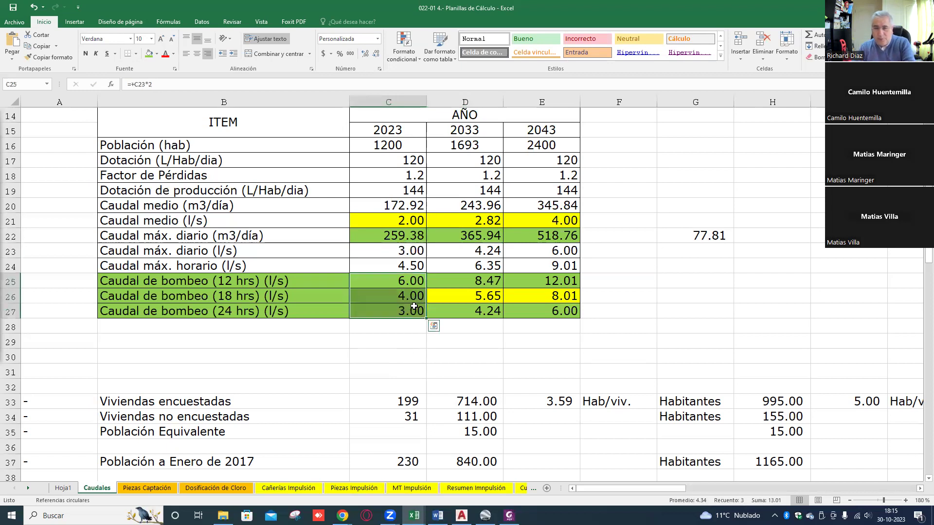
- Clear the 2023 Caudal de bombeo values for 12, 18 and 24 hrs, keeping the 2033 values
key("Delete")
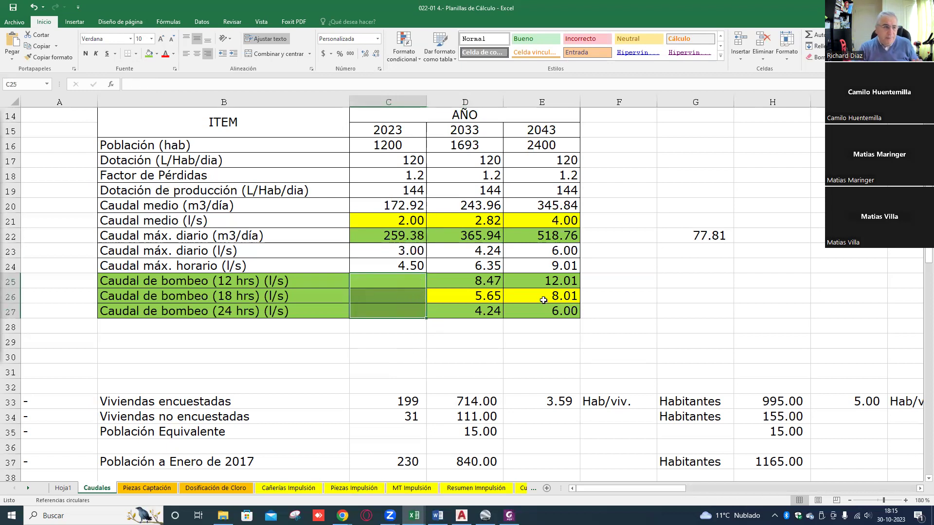
left_click_drag(474, 281, 482, 311)
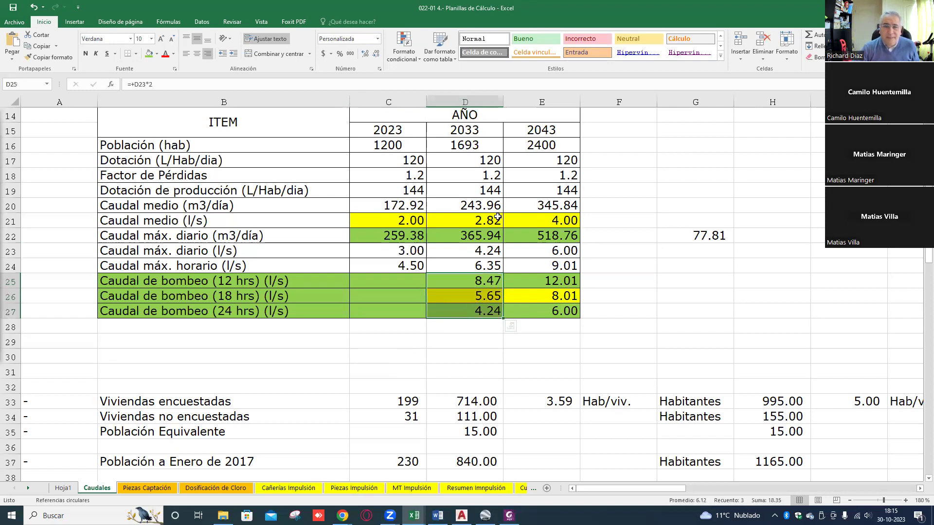
- Check the 2033 formulas for Caudal máx. diario (m3/día) and for Caudal de bombeo at 12, 18 and 24 hrs
left_click(470, 238)
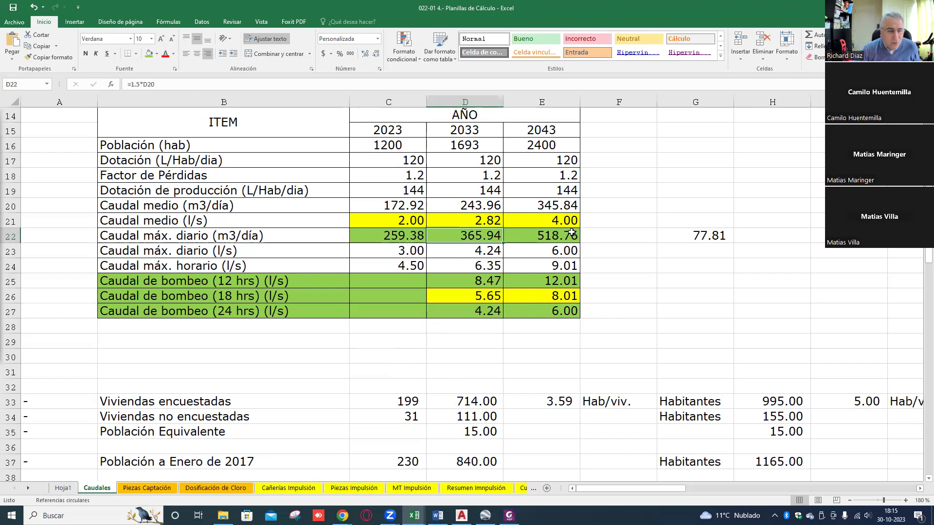
left_click(469, 284)
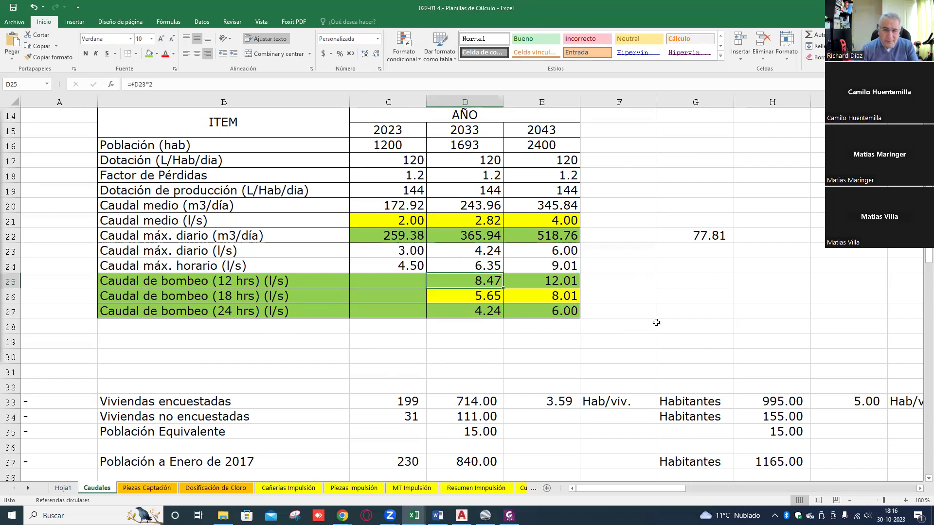
key("F2")
key("Escape")
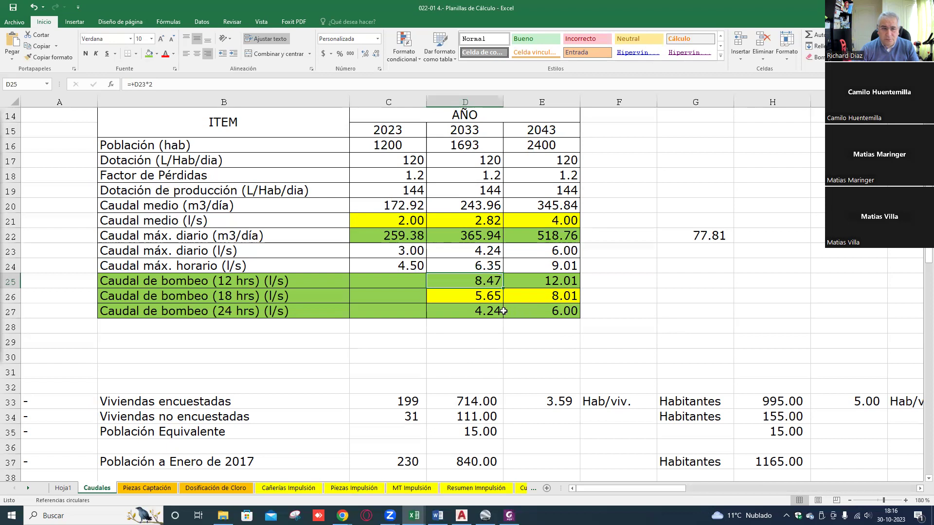
left_click(481, 299)
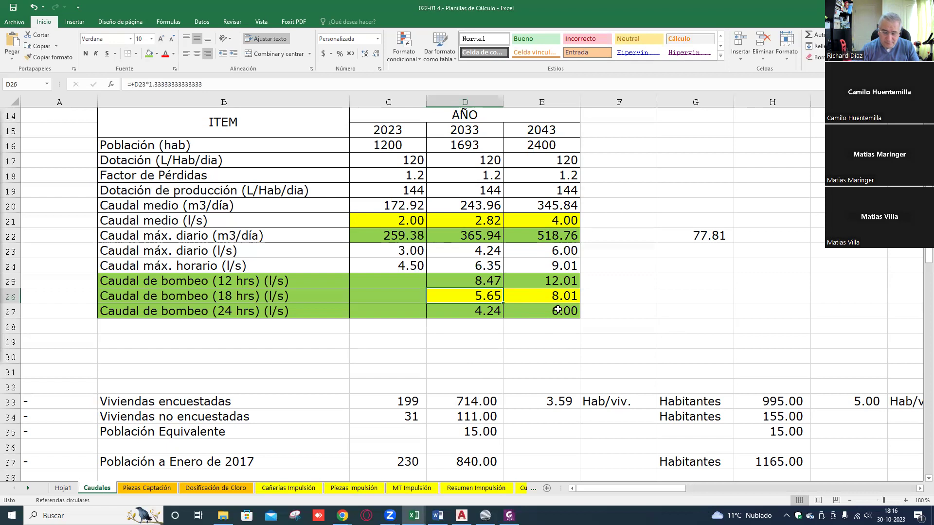
key("Down")
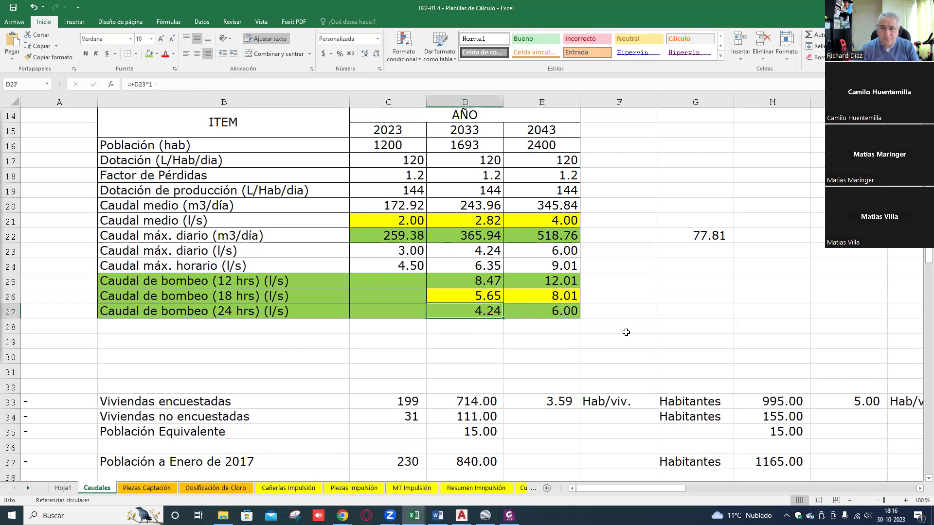
- Insert a blank column between the 2033 and 2043 columns of the flow table
right_click(538, 101)
left_click(566, 168)
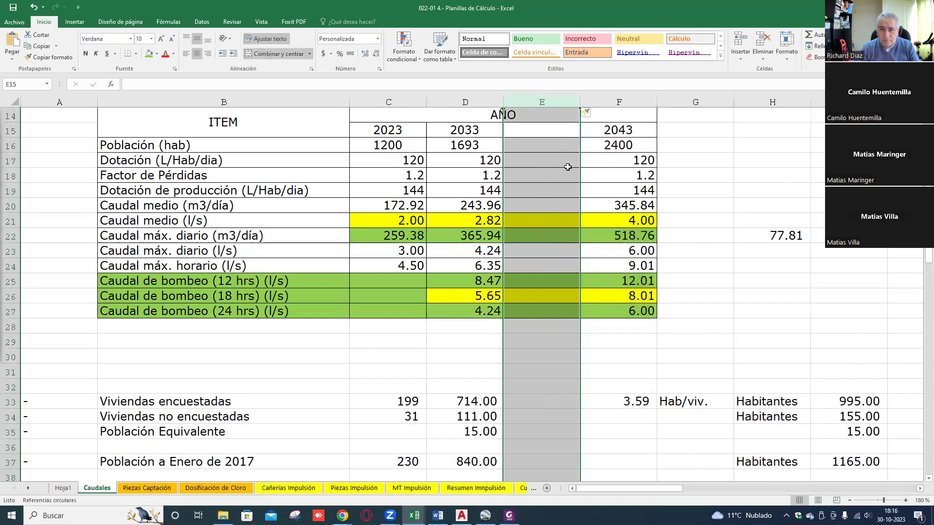
left_click(483, 296)
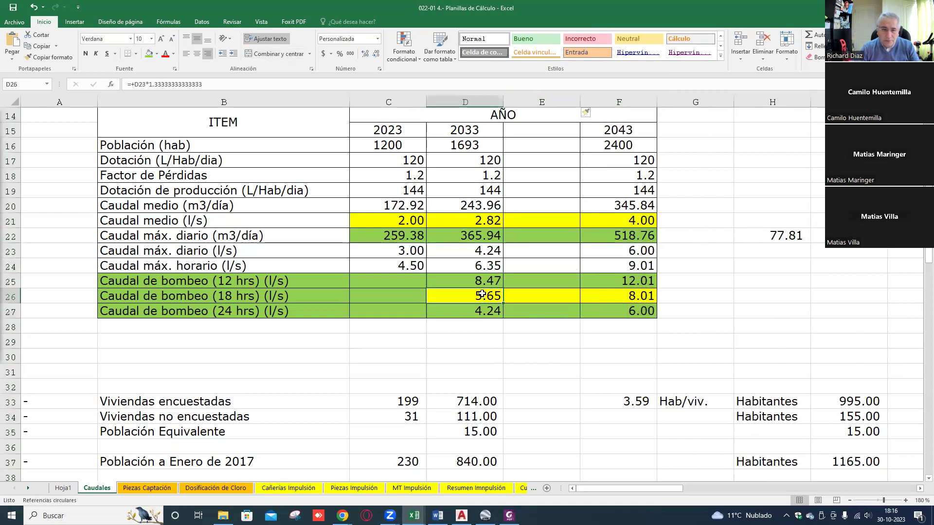
- Enter +D25*3.6 in E25, beside the 2033 Caudal de bombeo (12 hrs) value, to convert that flow
left_click(543, 282)
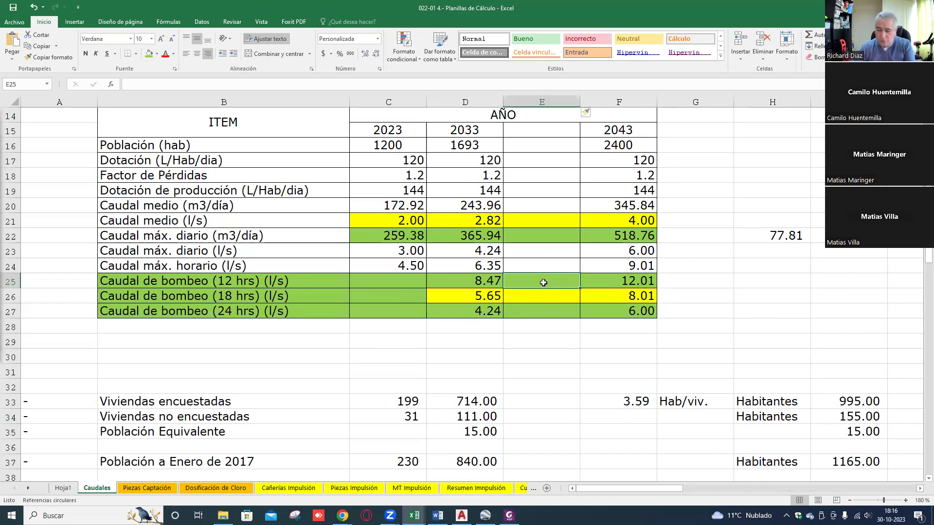
type("+D25*36")
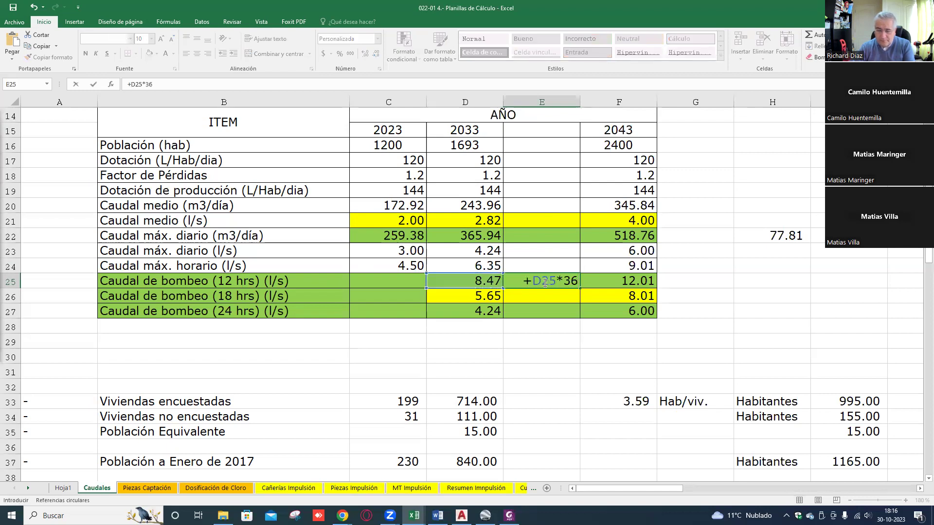
key("Left")
type(".")
key("Return")
left_click(543, 283)
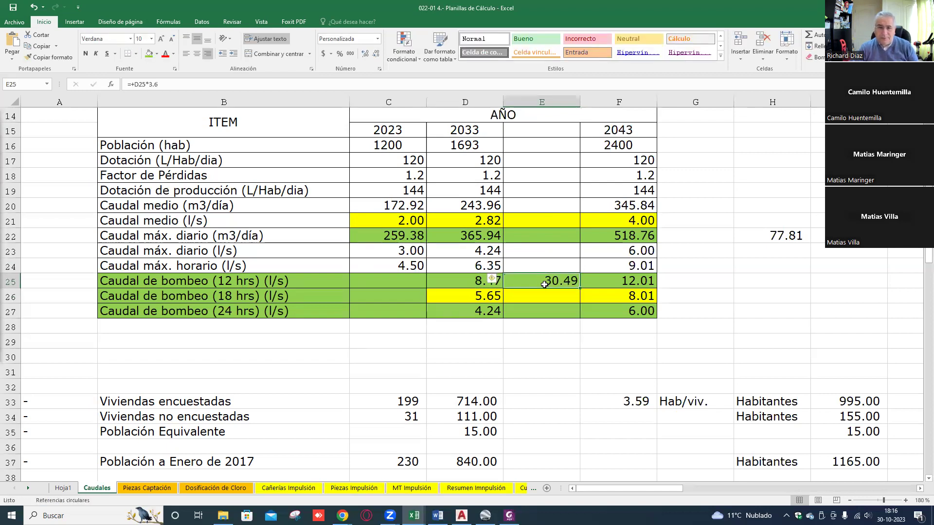
key("Down")
key("Down")
left_click(526, 282)
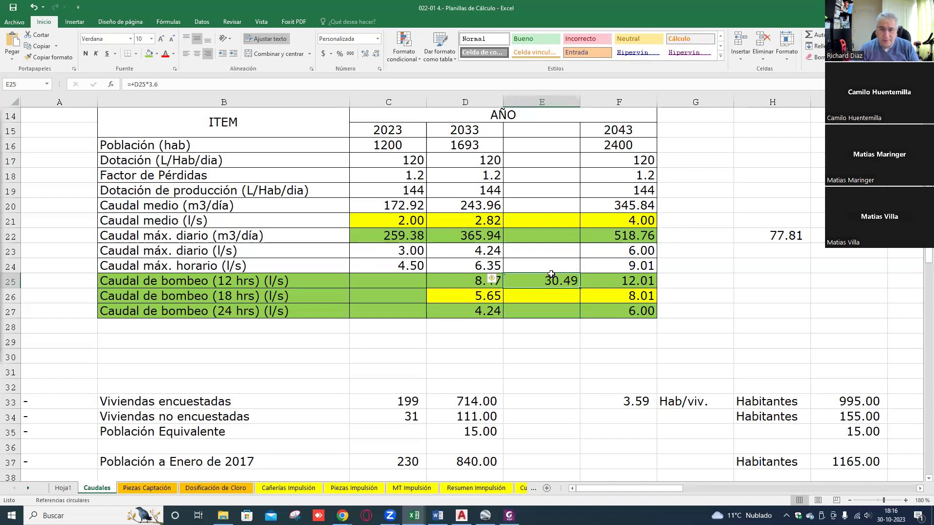
- Insert a second blank column directly before the 2043 column
right_click(619, 102)
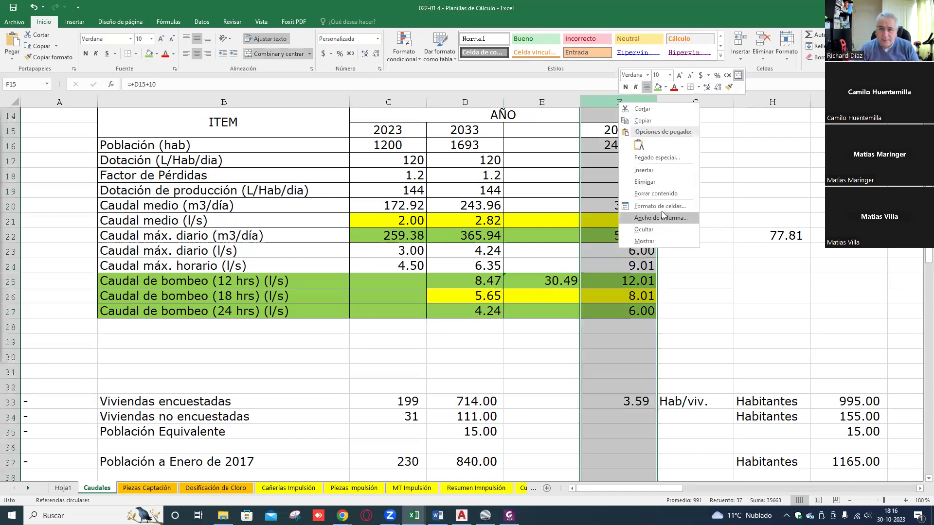
left_click(659, 170)
left_click(568, 280)
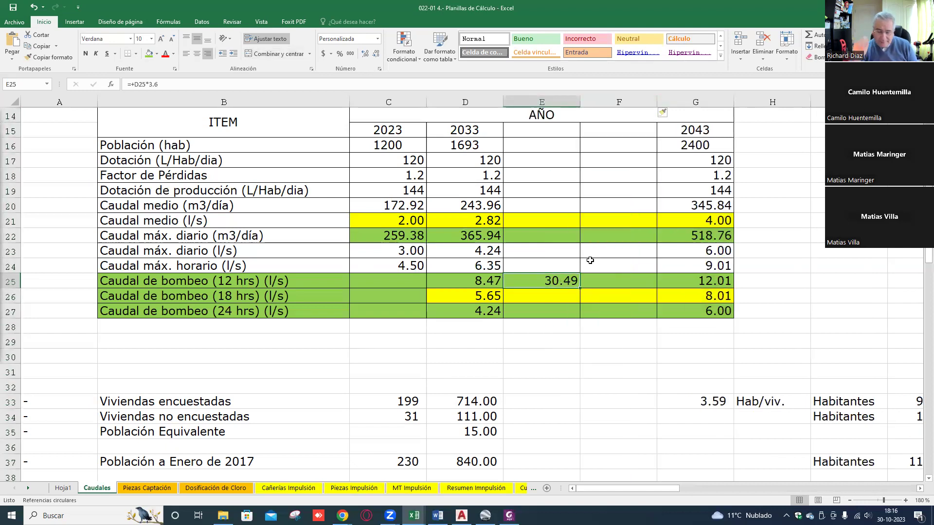
- Enter +D22/E25 in F25 to divide the 2033 Caudal máx. diario (m3/día) by the converted 12 hrs pumping flow
key("Up")
key("Up")
key("Up")
key("Left")
key("Right")
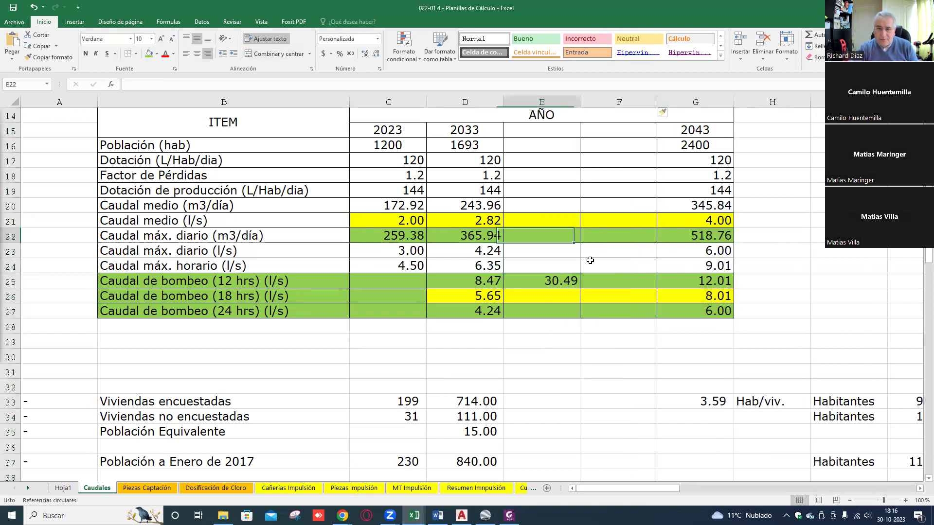
key("Right")
key("Down")
key("Down")
key("Down")
key("Down")
key("Up")
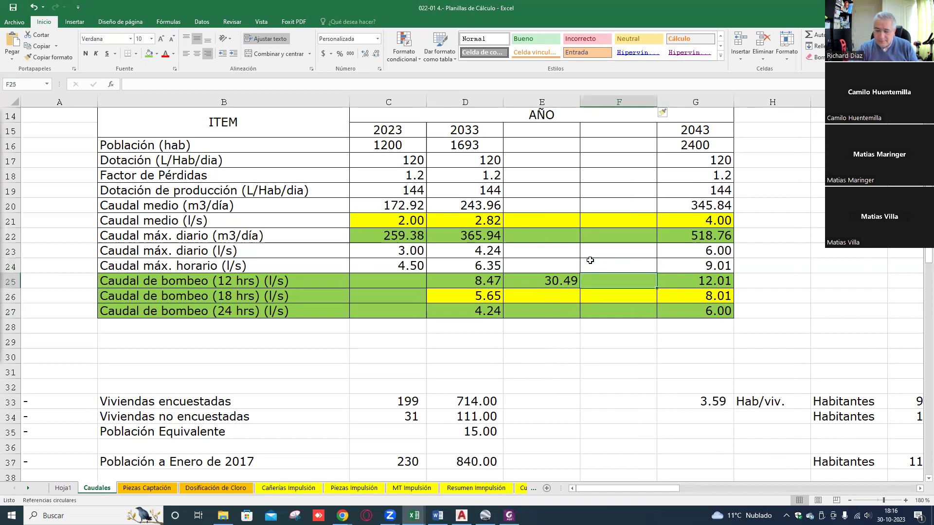
type("+")
key("Up")
key("Up")
key("Up")
key("Left")
key("Left")
type("/")
key("Left")
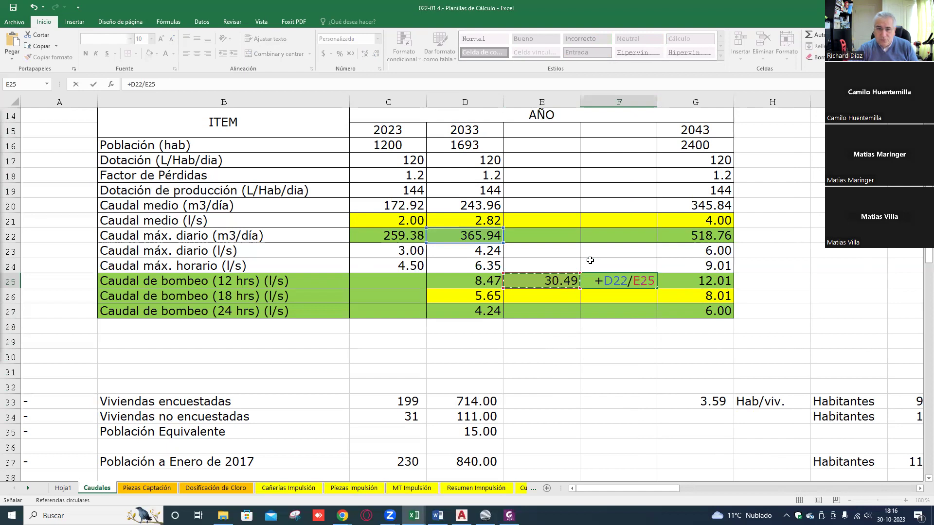
key("ctrl+Return")
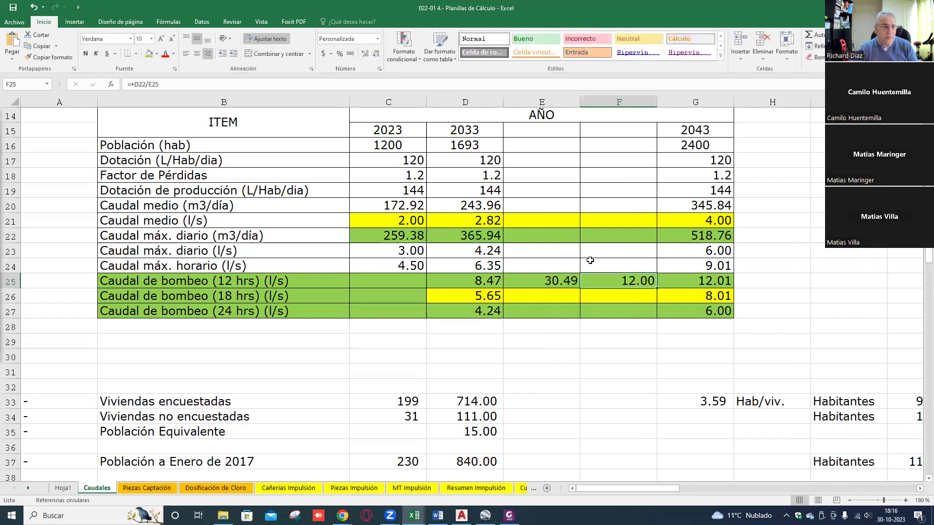
- Review the Caudal de bombeo (12 hrs) row from its label through the 2033 value to the converted flow in E25
key("Left")
key("Left")
key("Left")
key("Left")
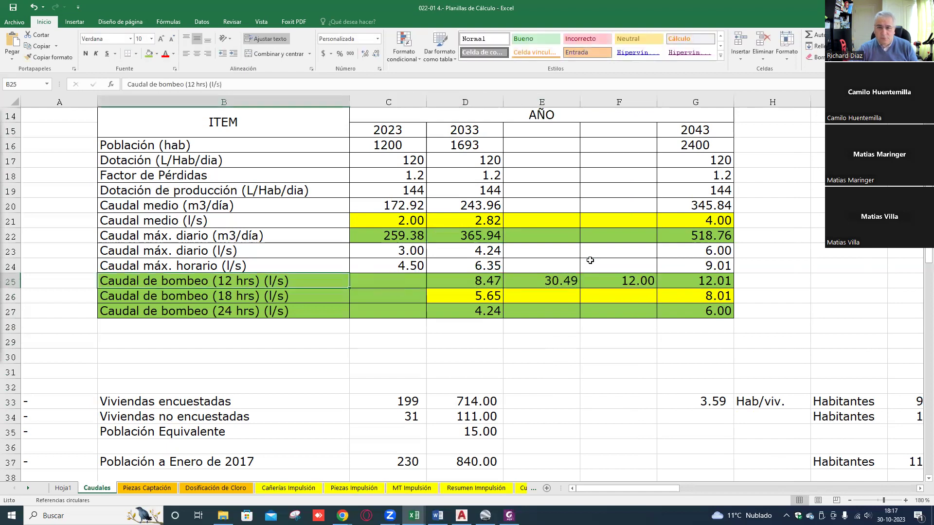
key("Right")
key("Right")
key("Right")
key("Left")
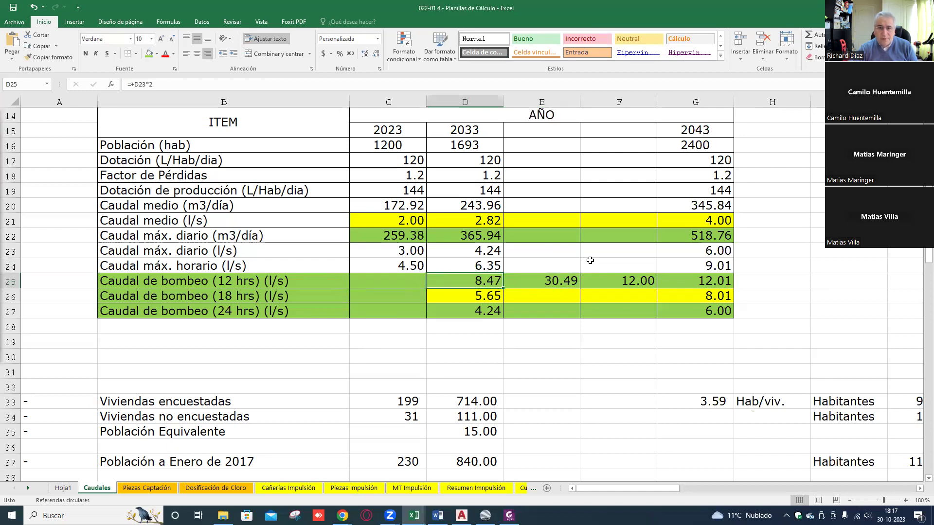
key("Right")
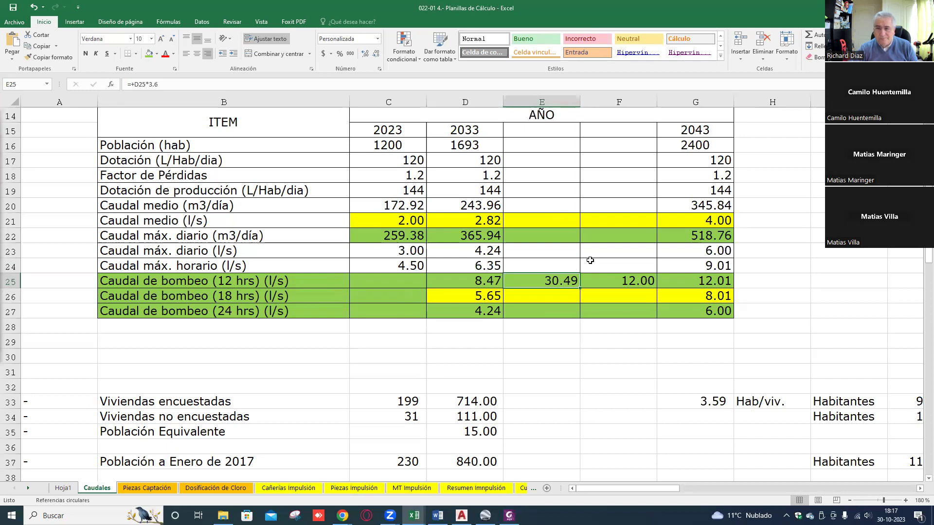
- Examine the Caudal máx. diario (m3/día) row against the converted flow and the division result in the 12 hrs row
key("Up")
key("Up")
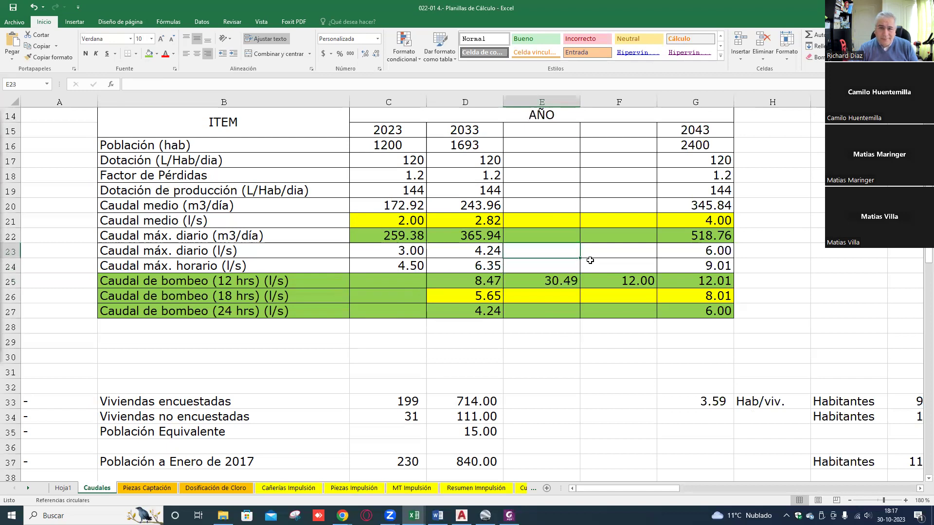
key("Up")
key("Left")
key("Right")
key("Right")
key("Right")
key("Left")
key("Left")
key("Left")
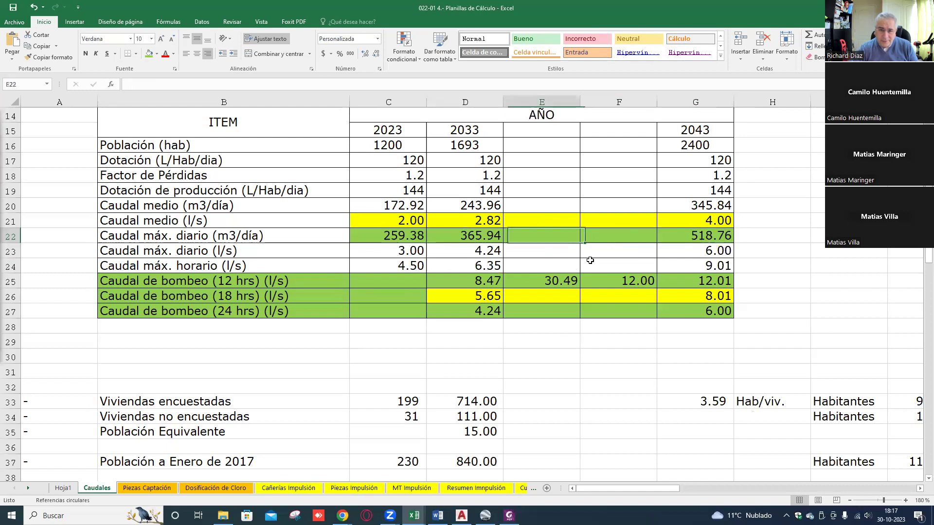
key("Down")
key("Down")
key("Down")
key("Right")
key("Right")
key("Right")
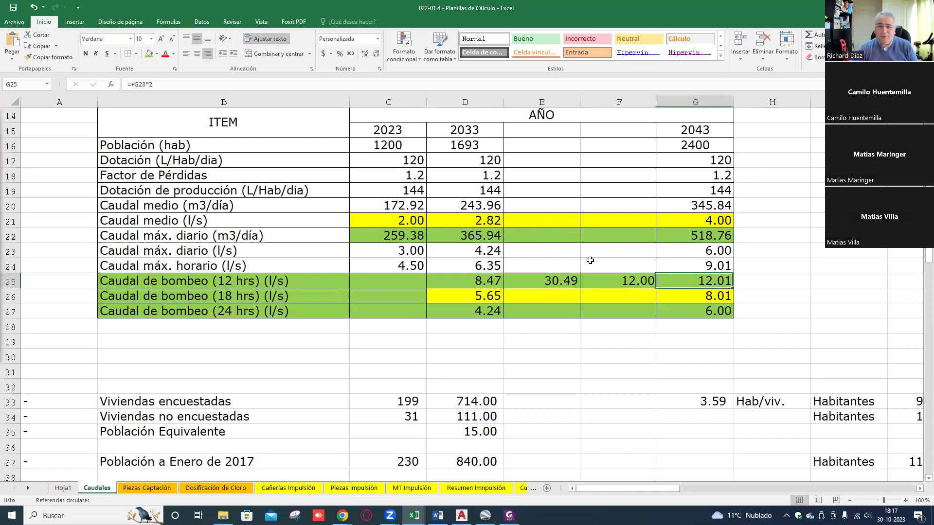
key("Left")
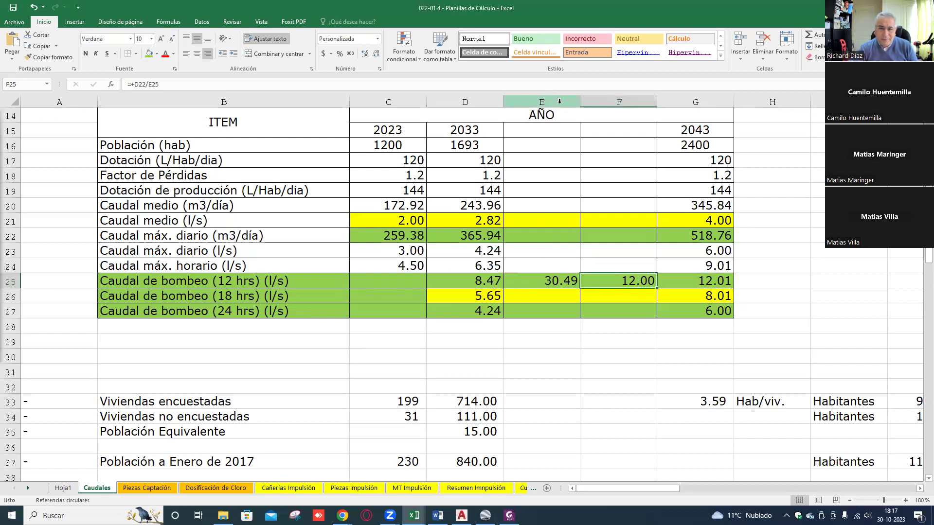
- Undo the two auxiliary formulas in the 12 hrs row and both columns inserted before 2043
key("ctrl+z")
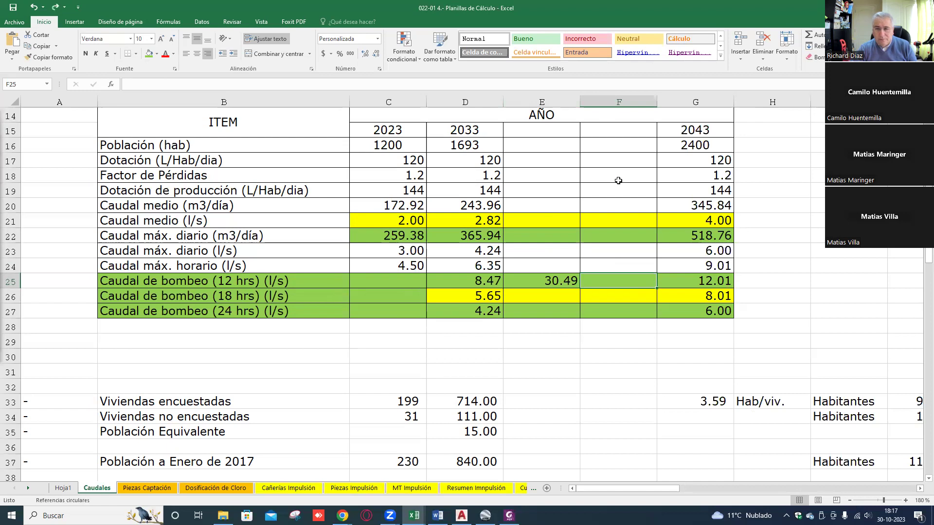
key("ctrl+z")
key("ctrl+z")
key("ctrl+z")
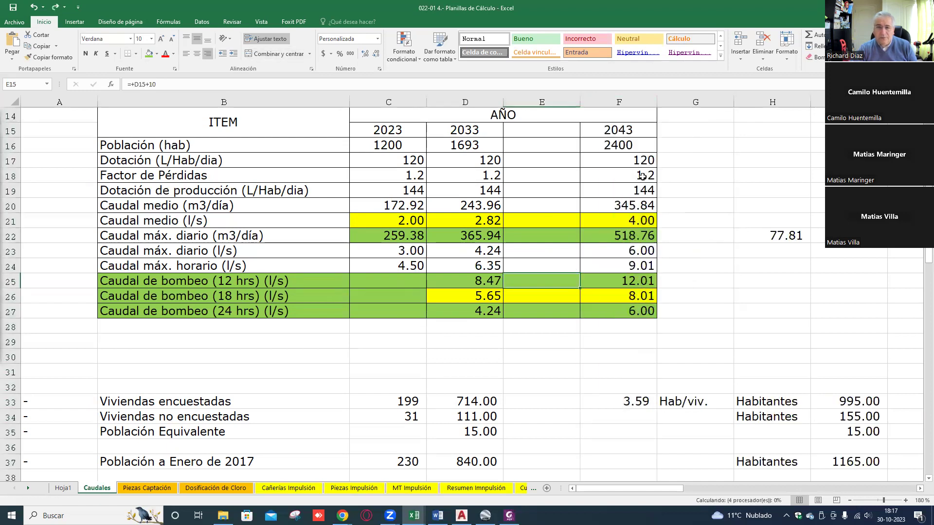
key("ctrl+z")
left_click(610, 326)
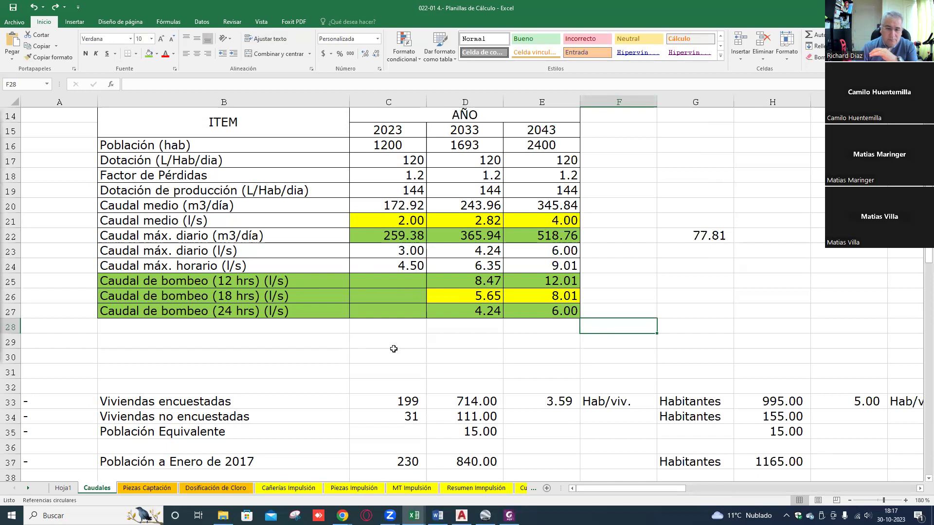
- Switch to Anexo 08 Sondaje Existente.pdf in Foxit PhantomPDF and examine the well's pumping characteristics and Curva de Agotamiento
left_click(509, 515)
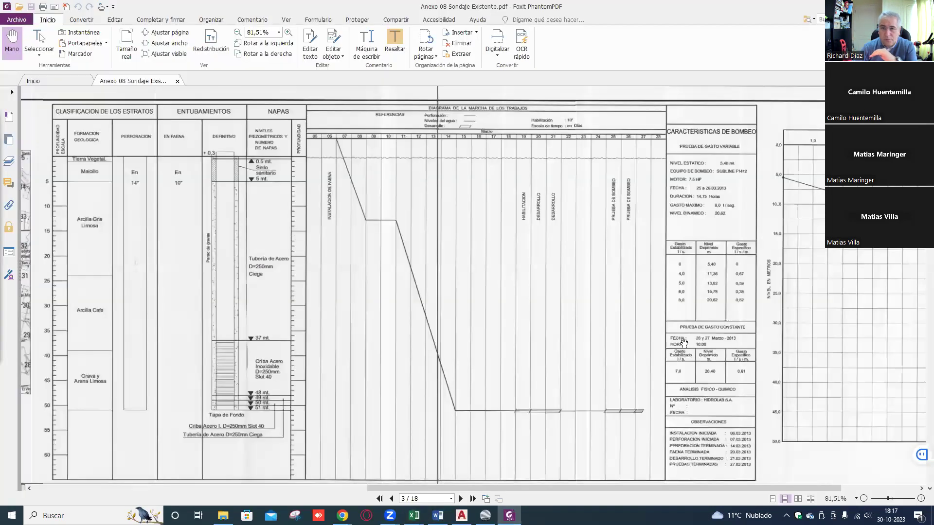
scroll(692, 335, "right", 3)
scroll(692, 335, "up", 1)
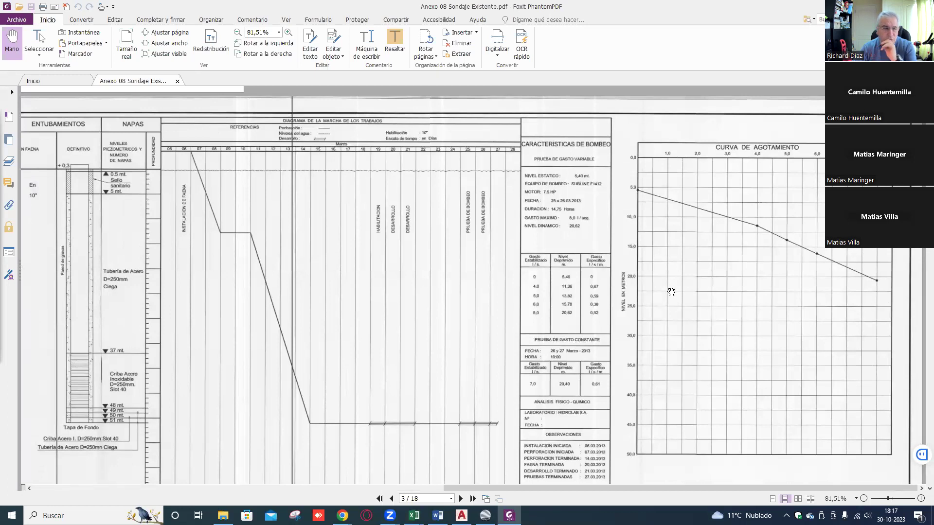
scroll(516, 214, "down", 4)
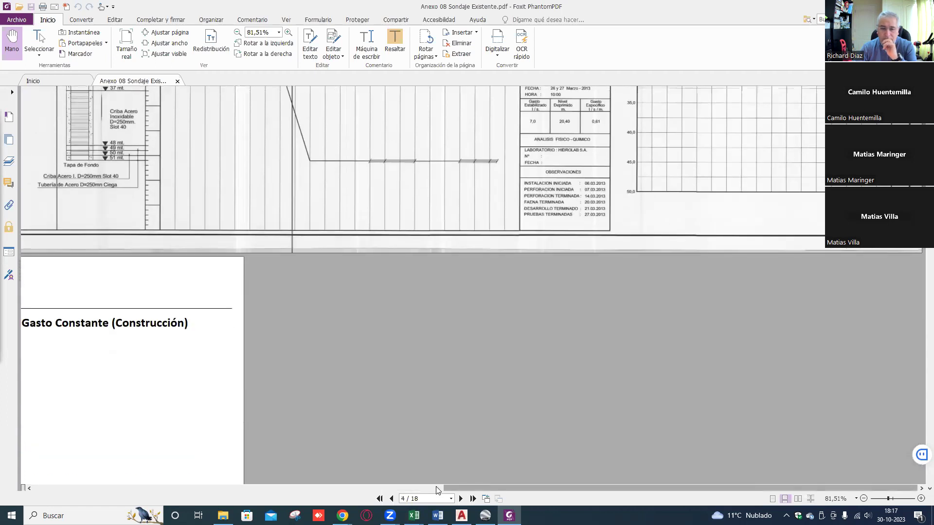
- Examine the Gasto Constante and Gasto Variable pumping test graphs on pages 5 and 7 of the well annex
left_click_drag(492, 488, 395, 489)
scroll(389, 344, "down", 1)
scroll(306, 351, "down", 8)
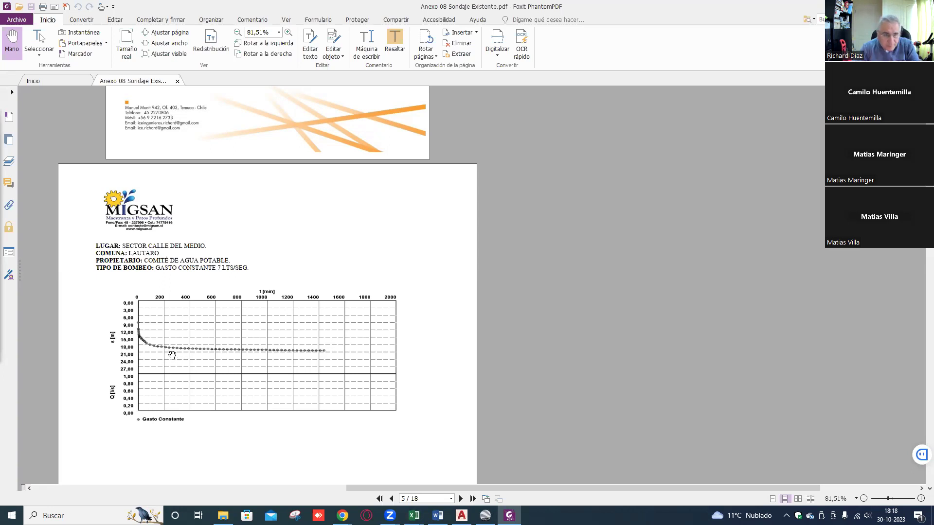
scroll(272, 335, "down", 5)
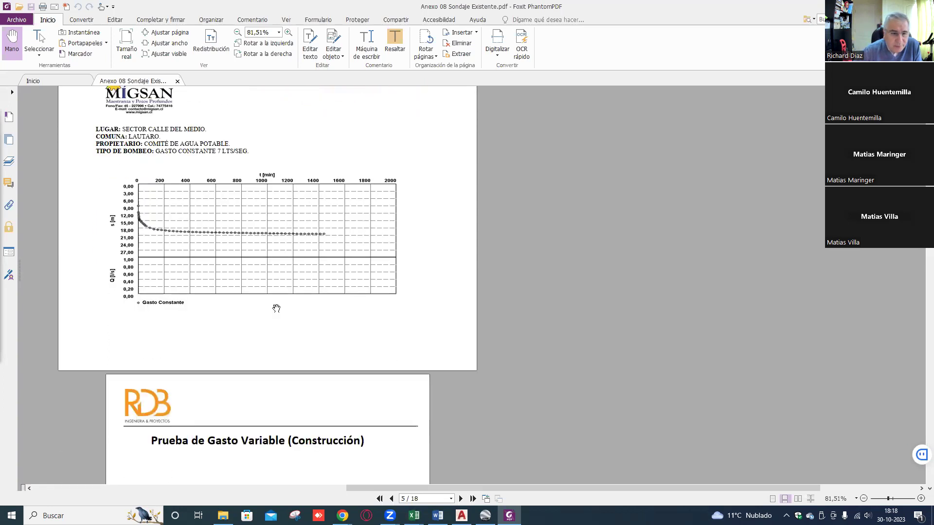
scroll(278, 309, "down", 13)
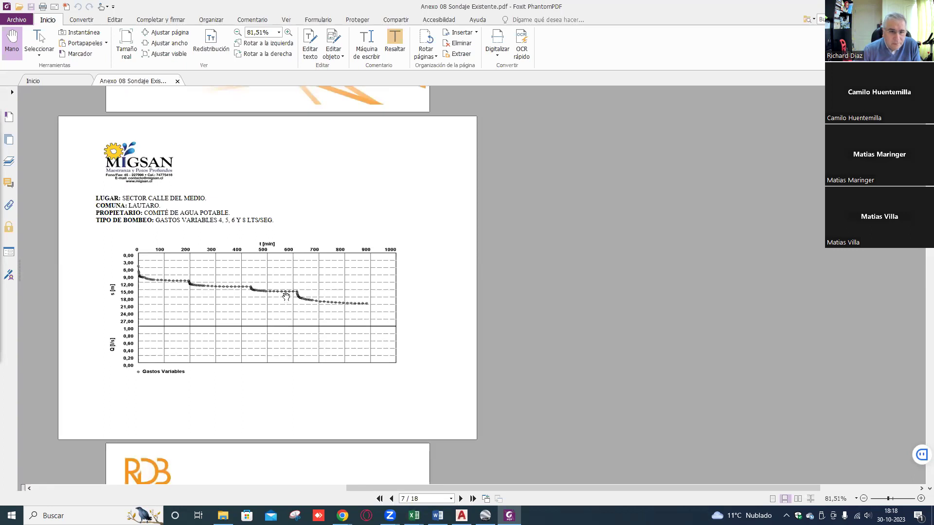
- Examine the Gasto Variable graph on page 7 and the Gasto Constante and Recuperación de la Napa Freática sections on page 12
scroll(286, 296, "down", 8)
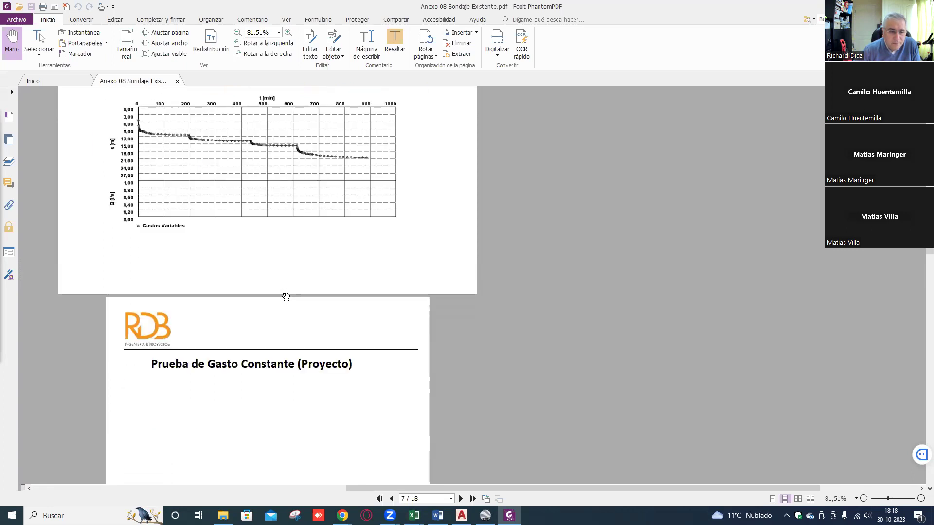
scroll(280, 291, "down", 3)
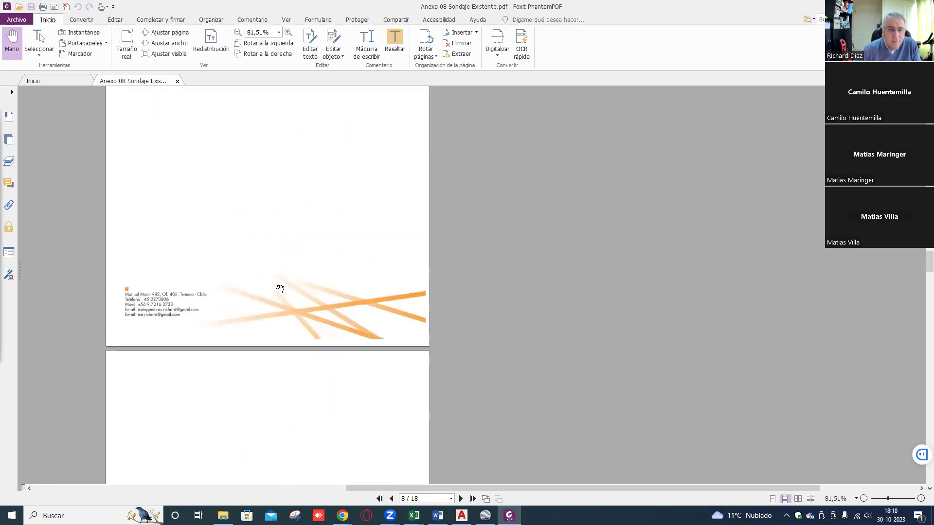
scroll(273, 293, "up", 6)
scroll(270, 295, "up", 3)
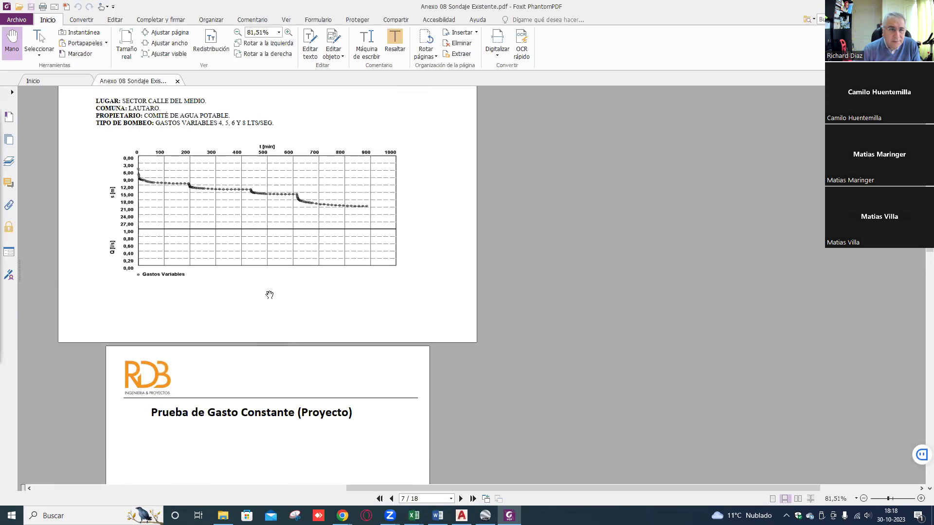
scroll(270, 294, "up", 1)
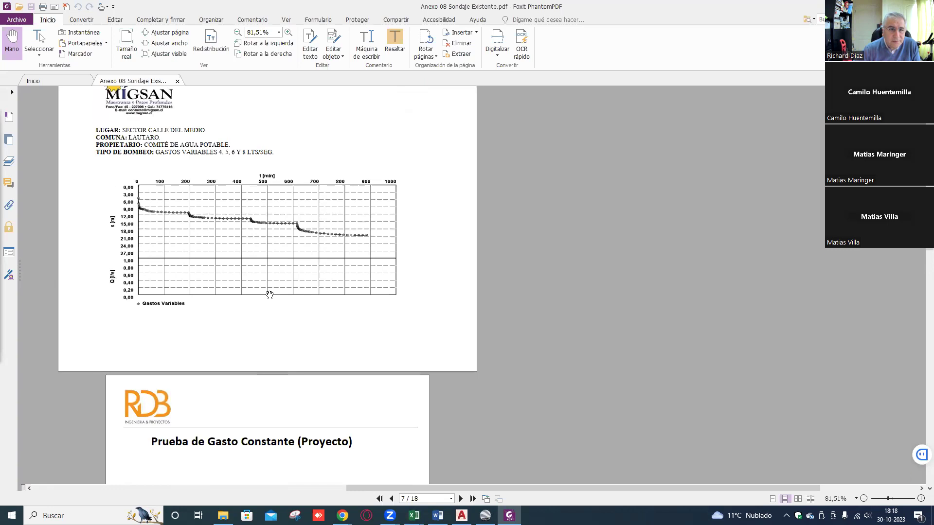
scroll(269, 294, "down", 9)
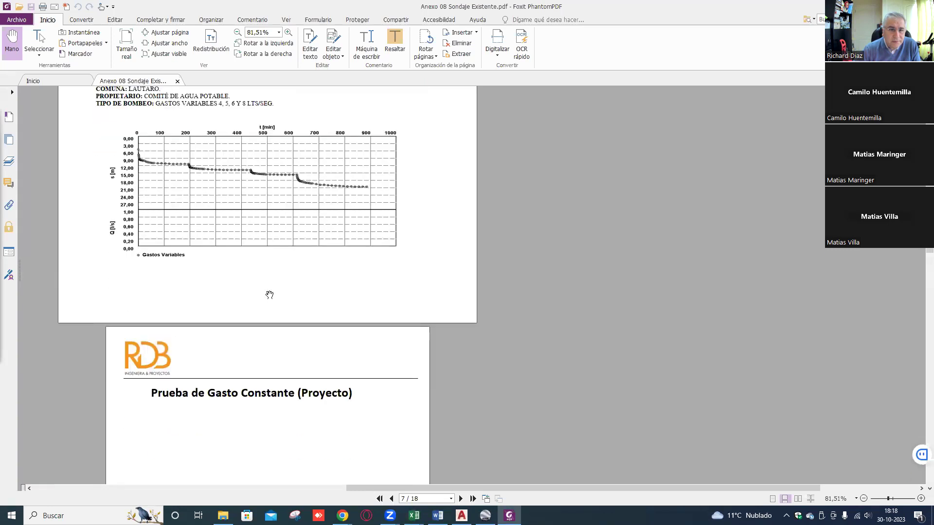
scroll(276, 292, "down", 10)
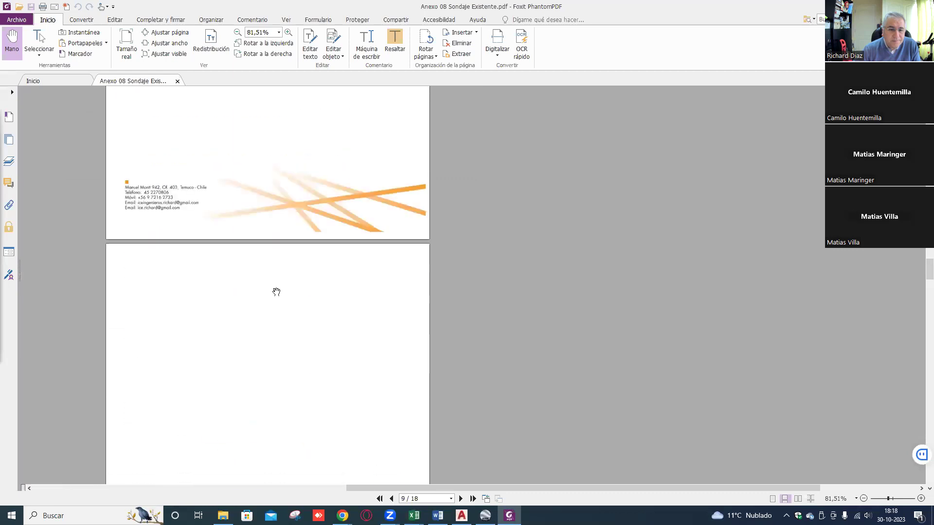
scroll(278, 286, "down", 10)
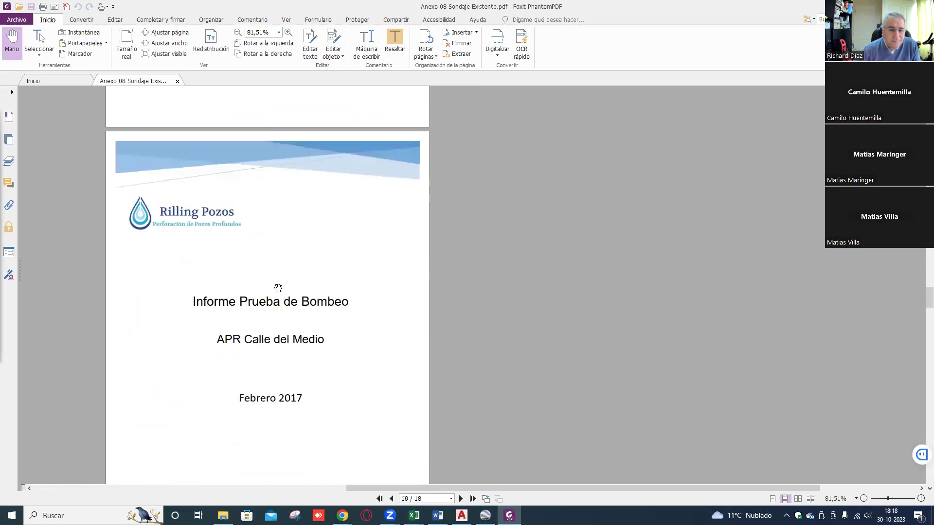
scroll(281, 285, "down", 10)
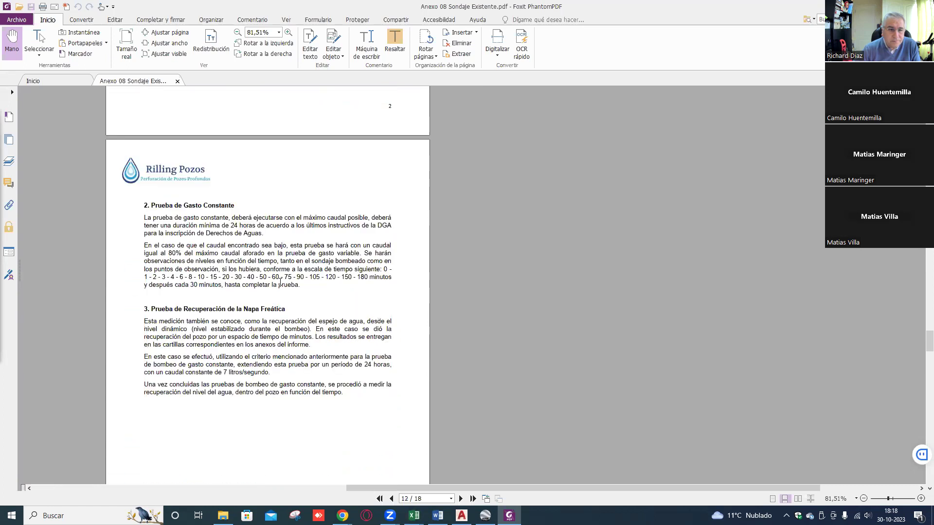
scroll(280, 282, "down", 4)
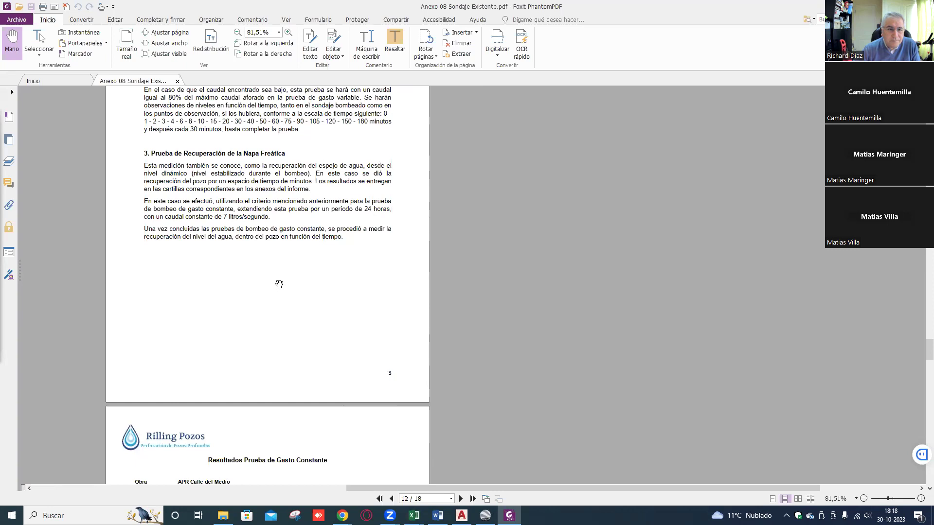
- Examine the Resultados Prueba de Gasto Constante tables and the 7 lts/seg test curve on pages 13 to 15
scroll(279, 284, "down", 7)
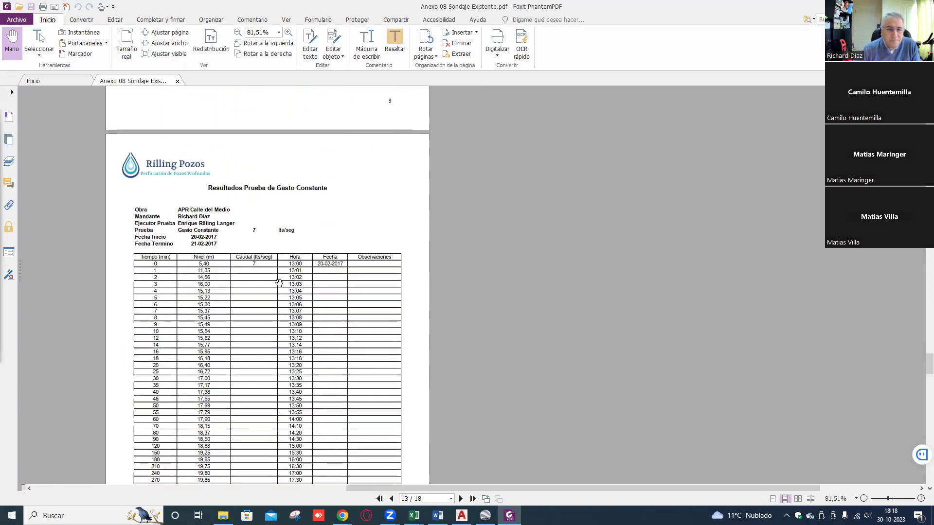
scroll(279, 283, "down", 2)
scroll(279, 283, "down", 1)
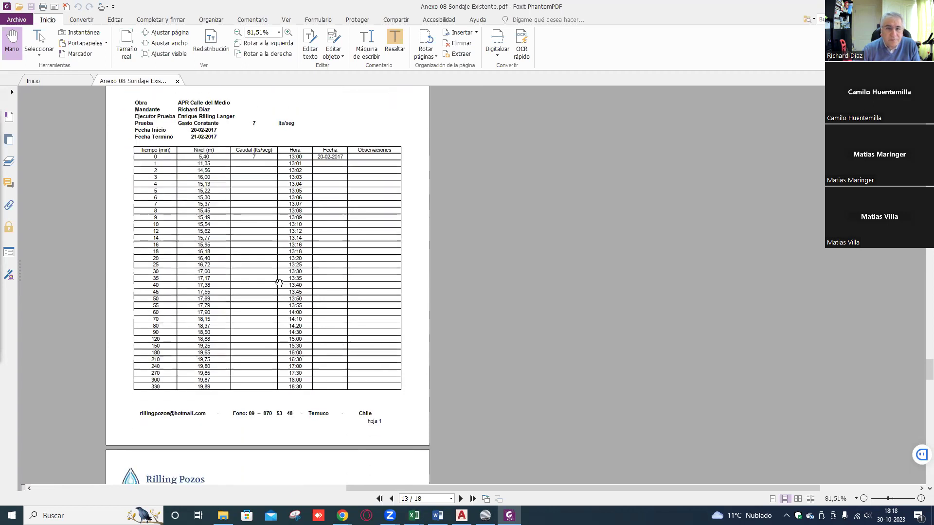
scroll(242, 204, "down", 3)
scroll(242, 204, "down", 11)
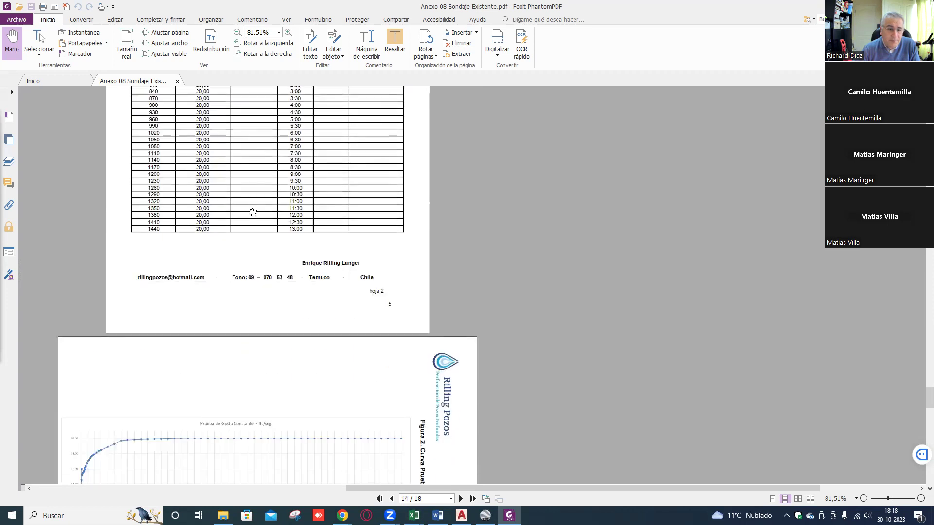
scroll(253, 212, "down", 3)
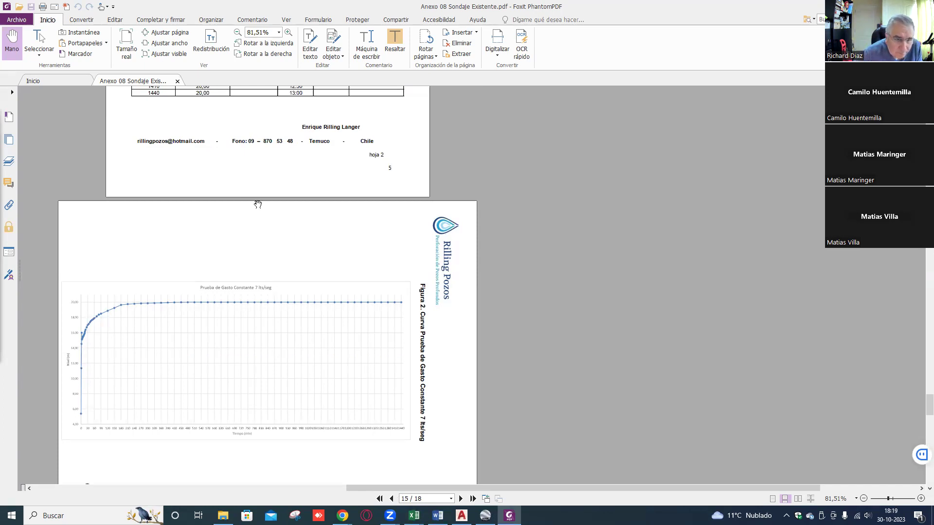
scroll(257, 199, "up", 6)
scroll(256, 194, "up", 5)
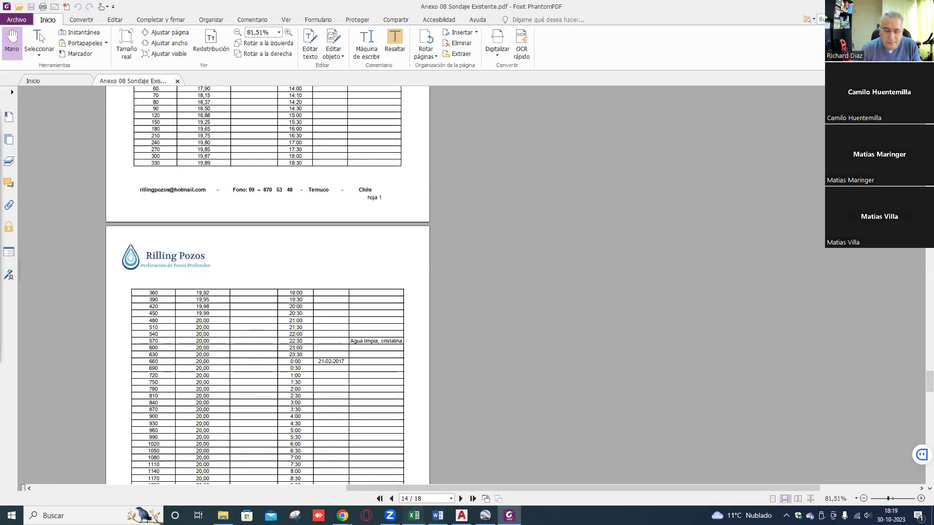
- Switch to the 022-01 4.- Planillas de Cálculo workbook in Excel and check the 2033 Caudal de bombeo (12 hrs) formula
mouse_move(414, 515)
left_click(470, 474)
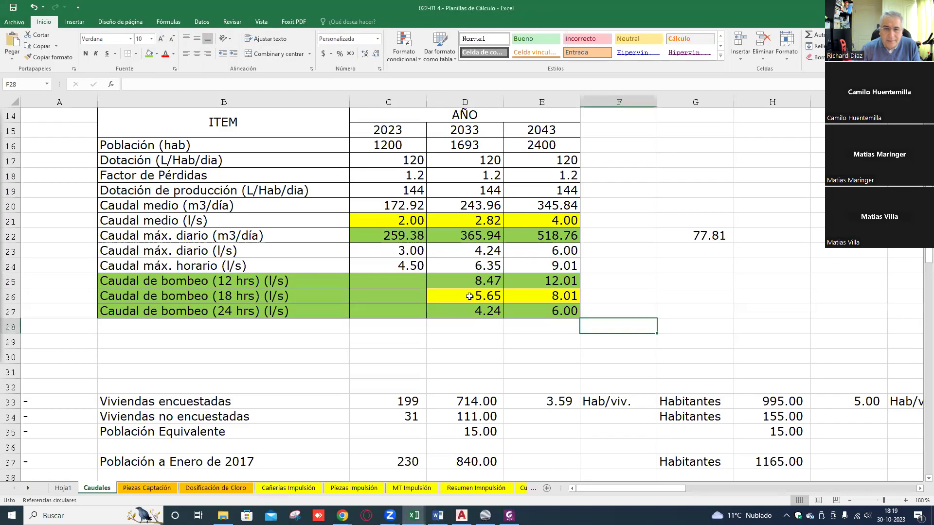
left_click(479, 281)
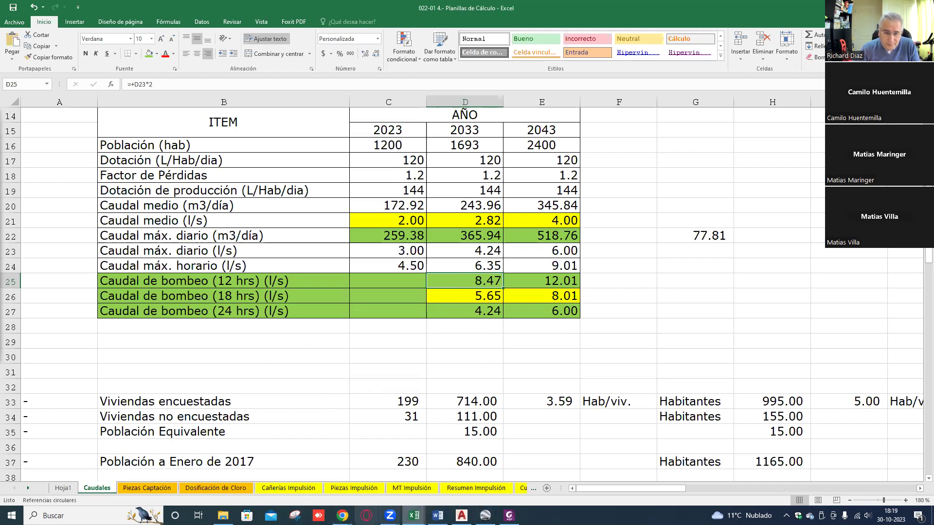
- Return to the well annex in Foxit PhantomPDF and examine the construction plan's pumping characteristics and Curva de Agotamiento on page 3
left_click(509, 515)
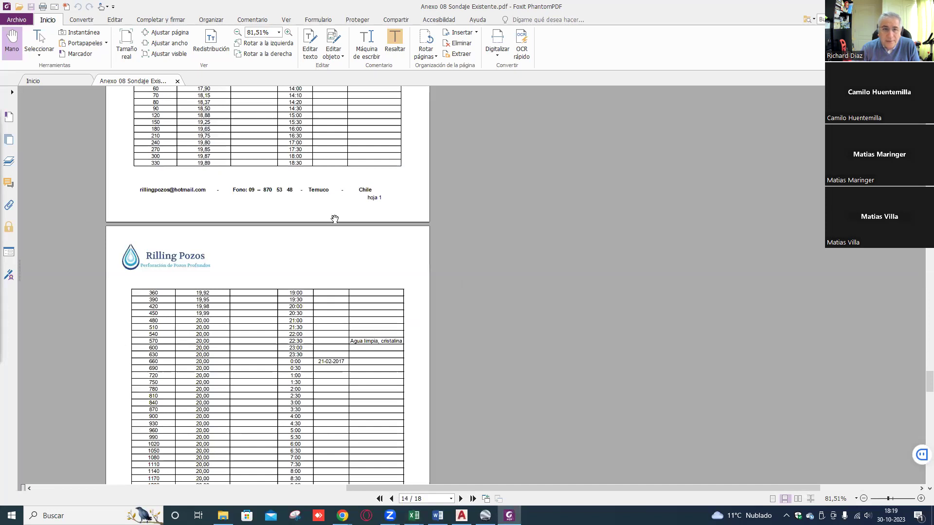
scroll(344, 218, "up", 1)
key("ctrl+Home")
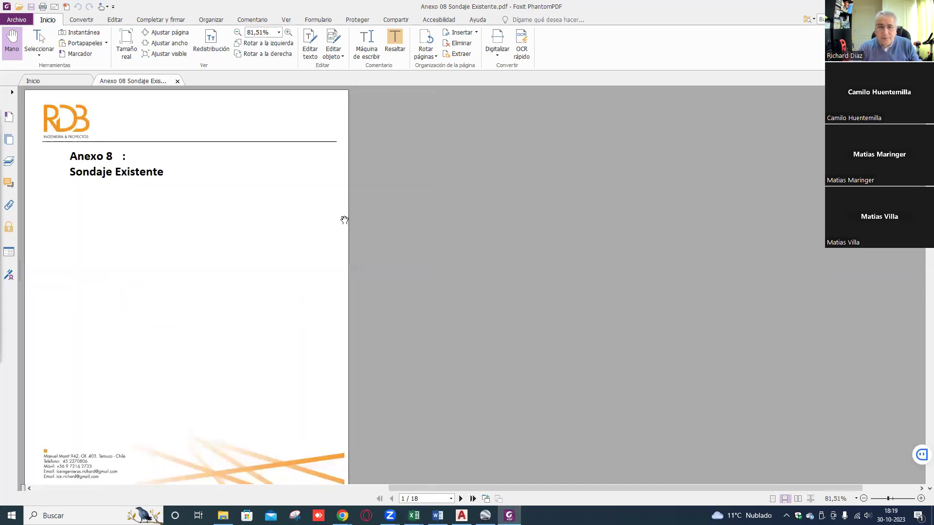
scroll(536, 423, "down", 6)
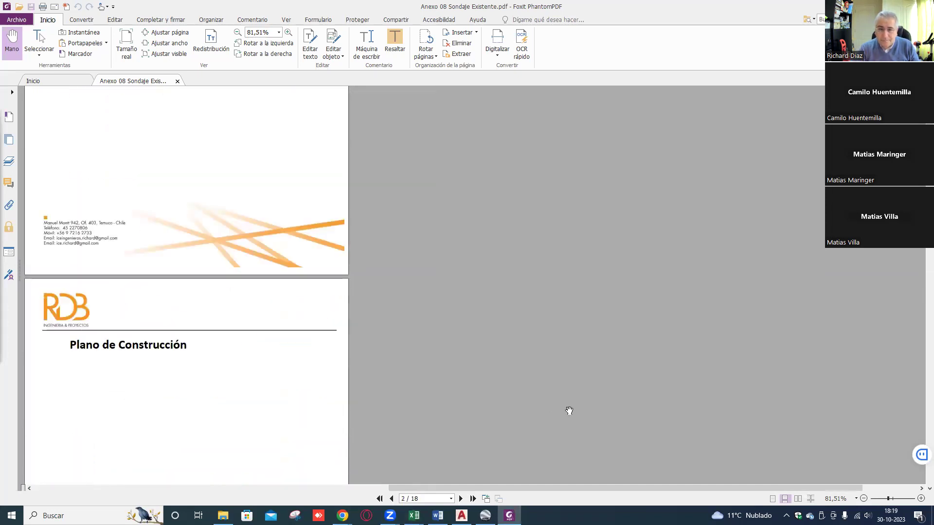
scroll(565, 414, "down", 8)
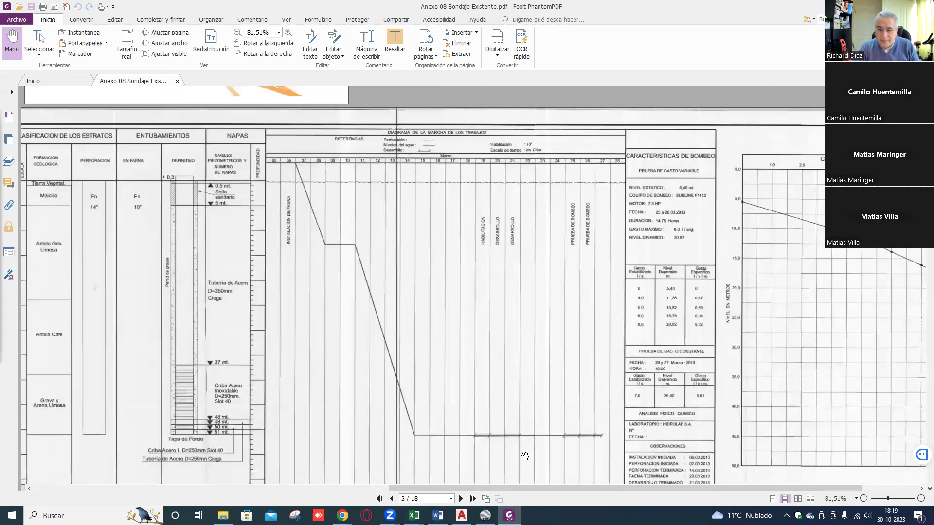
left_click_drag(547, 489, 676, 484)
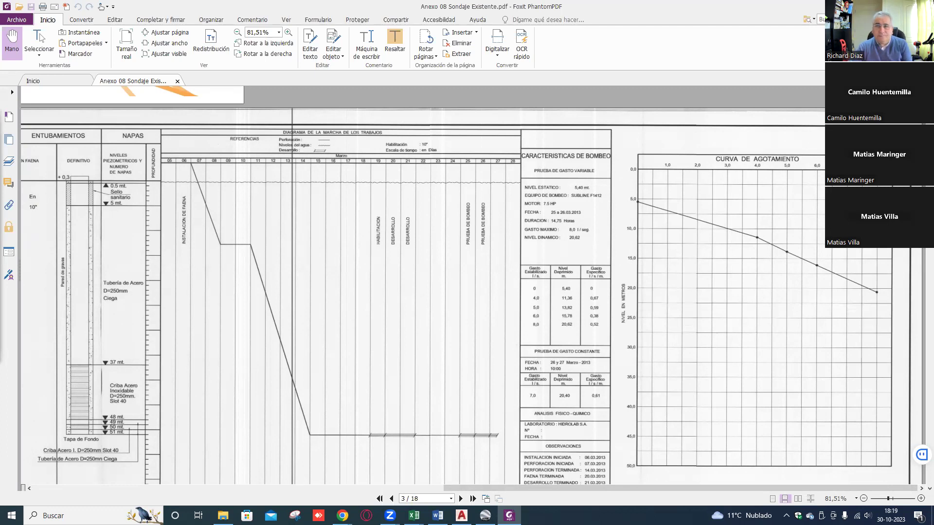
- Switch back to Excel and fill the 2033 Caudal de bombeo (12 hrs) cell with standard light blue
key("alt+Tab")
left_click(496, 285)
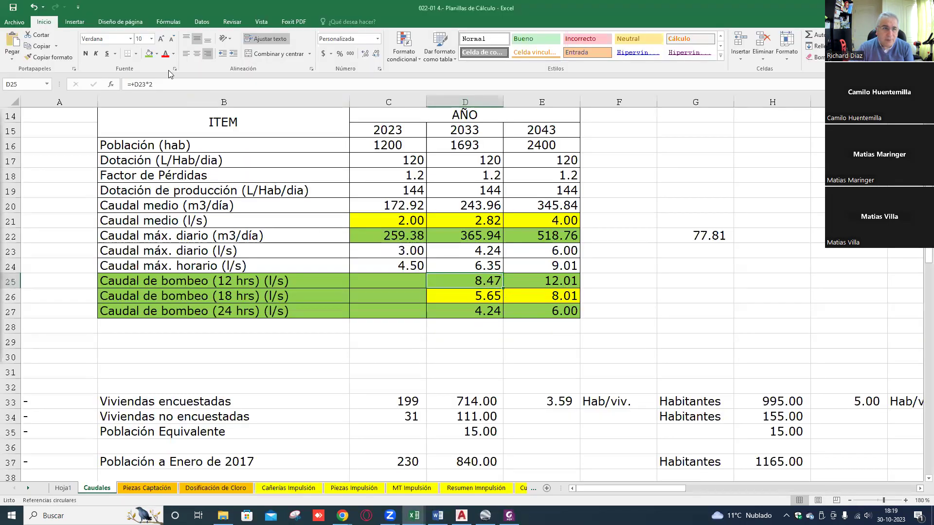
left_click(157, 53)
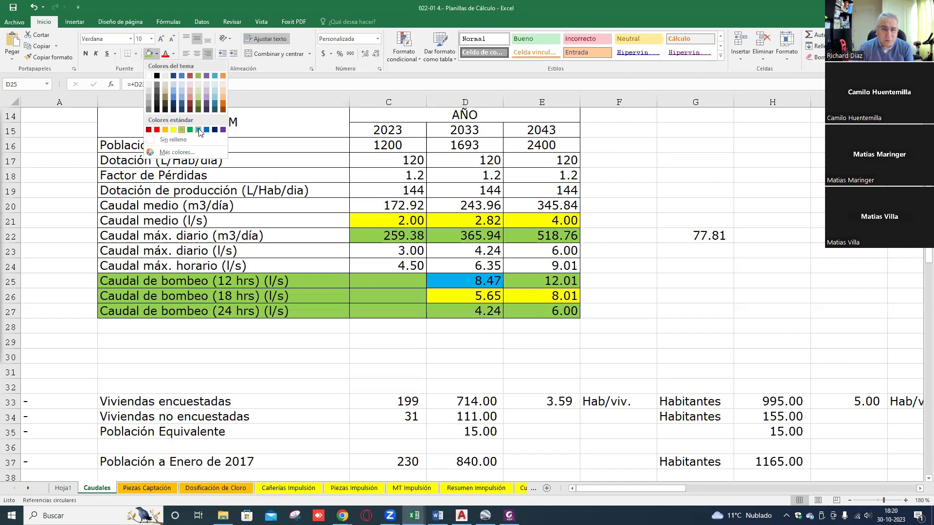
left_click(197, 130)
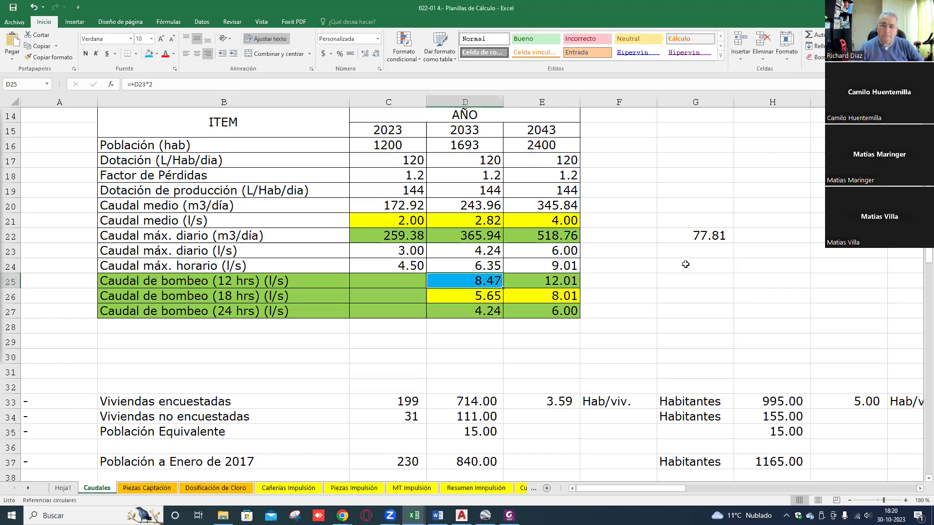
left_click(618, 278)
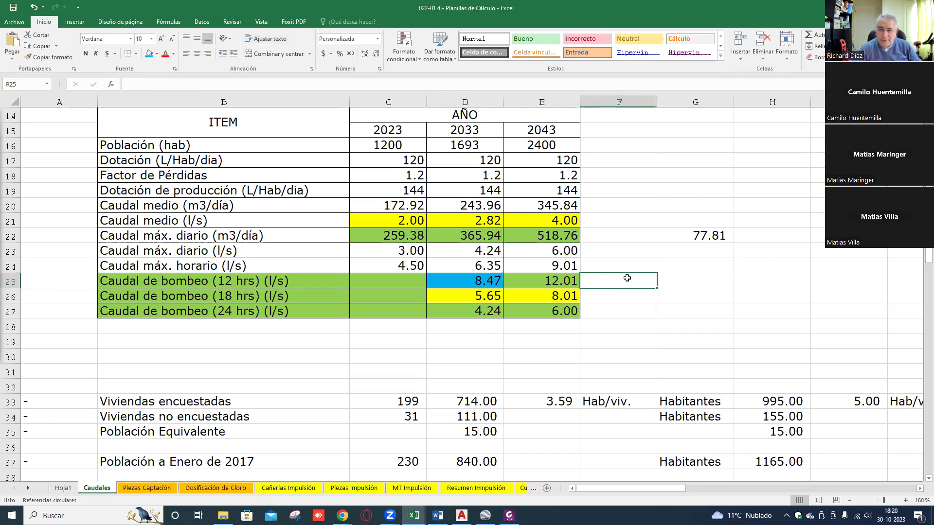
- Examine the whole flow projection table and its 2033 column from Dotación down to the 24 hrs pumping flow
scroll(618, 278, "down", 4)
scroll(636, 278, "up", 2)
scroll(636, 279, "up", 1)
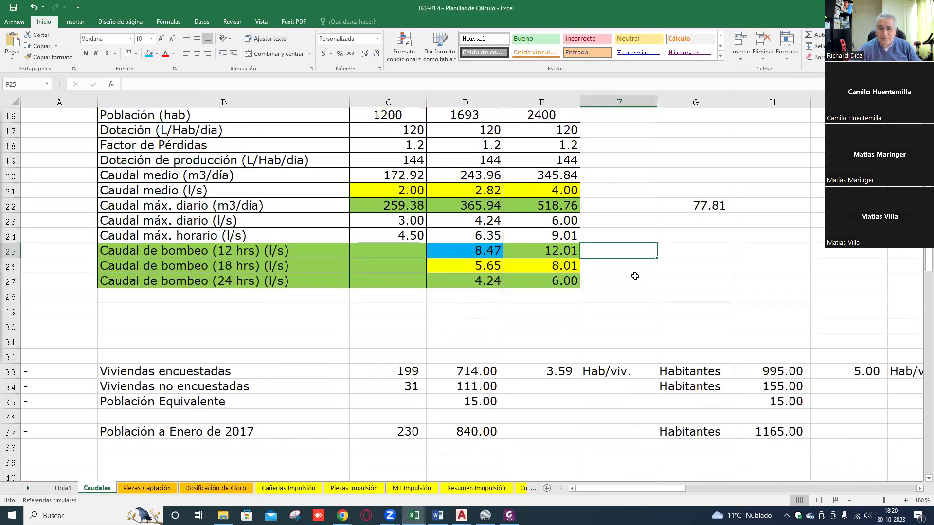
scroll(627, 237, "up", 2)
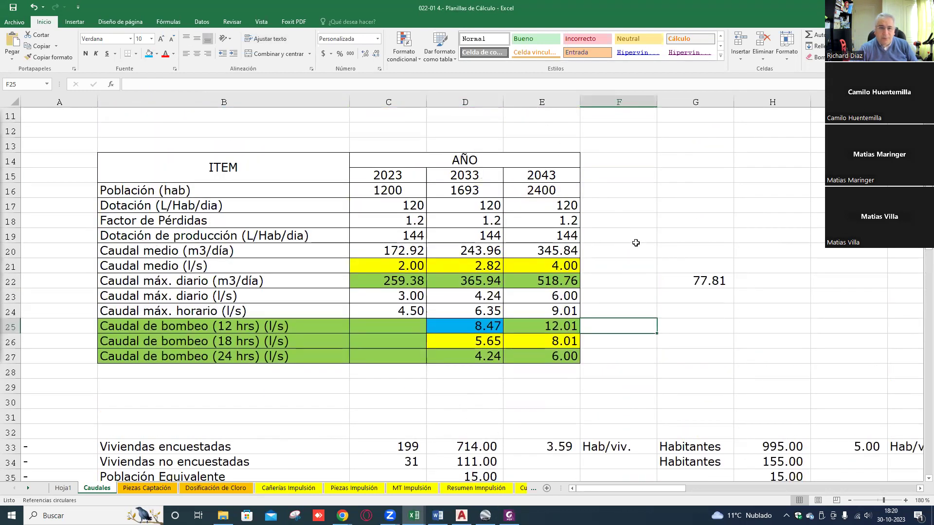
scroll(636, 242, "down", 1)
left_click_drag(137, 139, 553, 326)
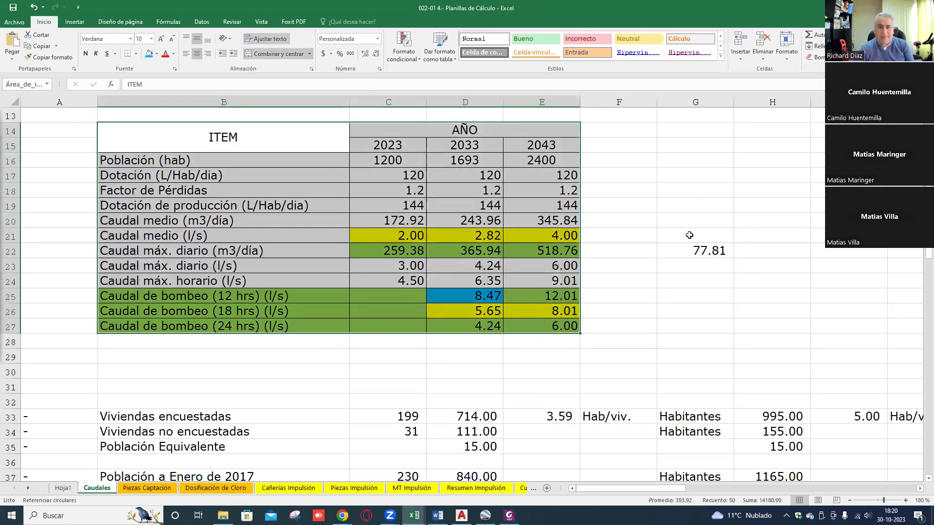
left_click(467, 147)
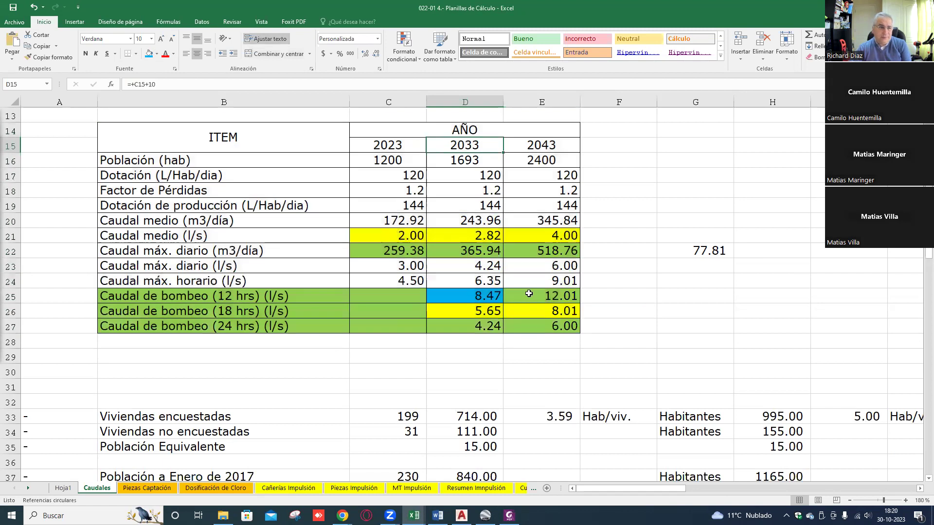
left_click_drag(475, 173, 475, 331)
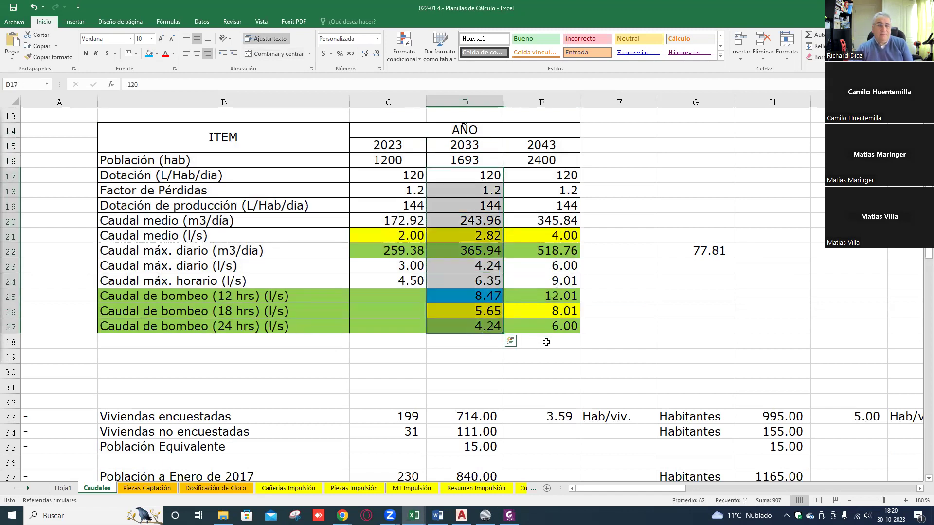
- Examine the 2033 Caudal de bombeo formulas for 12, 18 and 24 hours of pumping
left_click(473, 294)
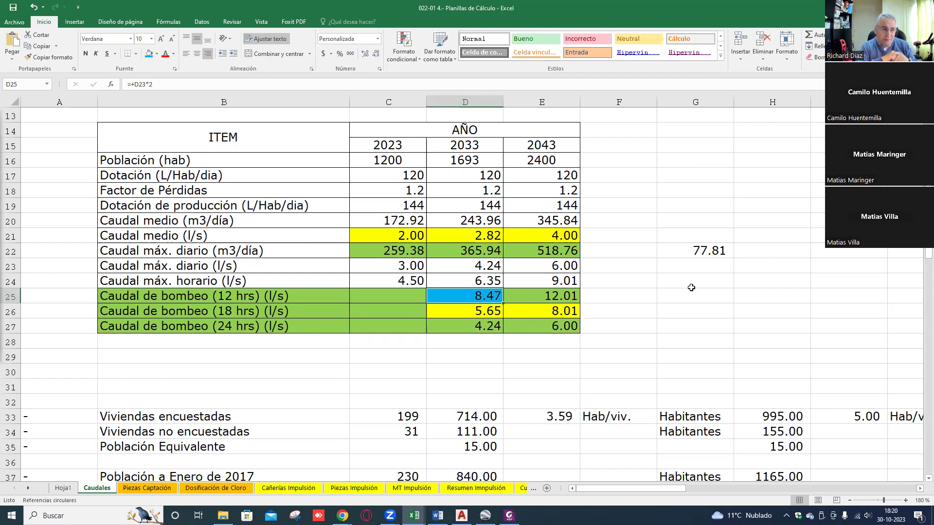
key("Down")
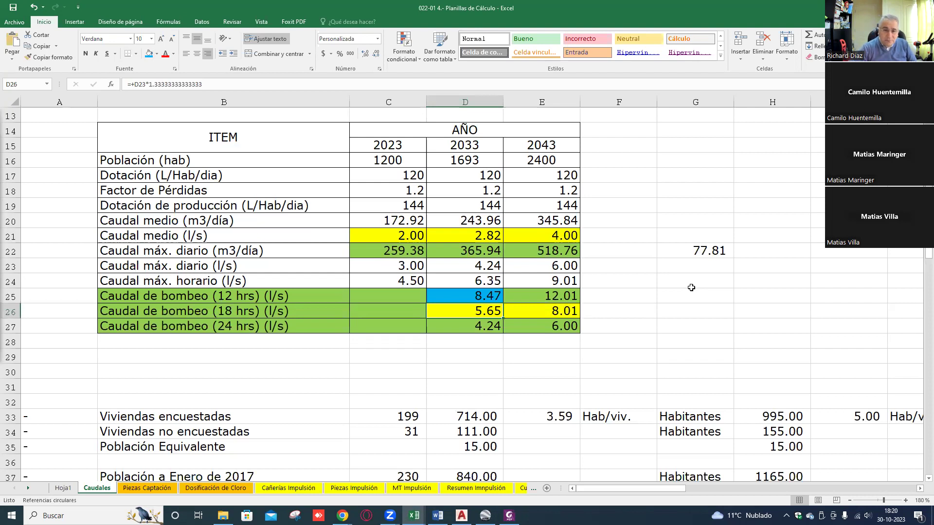
key("Left")
key("Left")
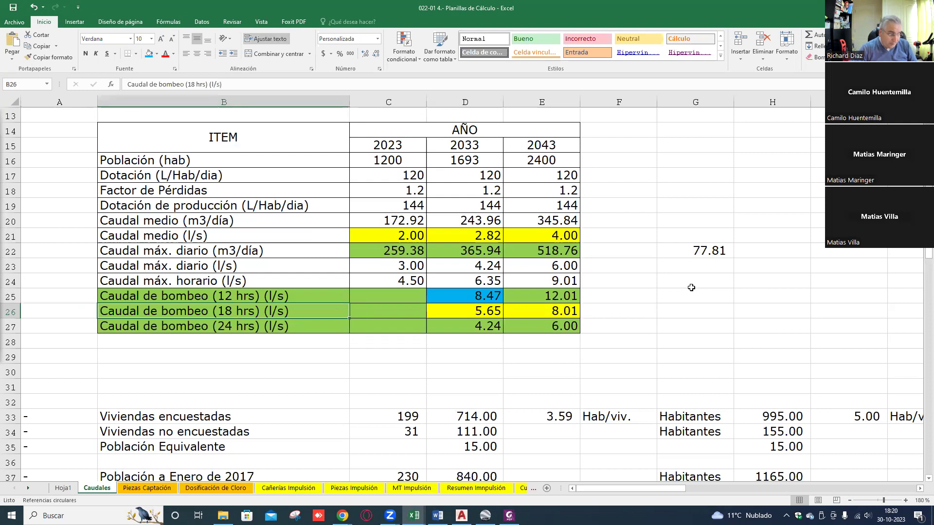
key("Right")
key("Right")
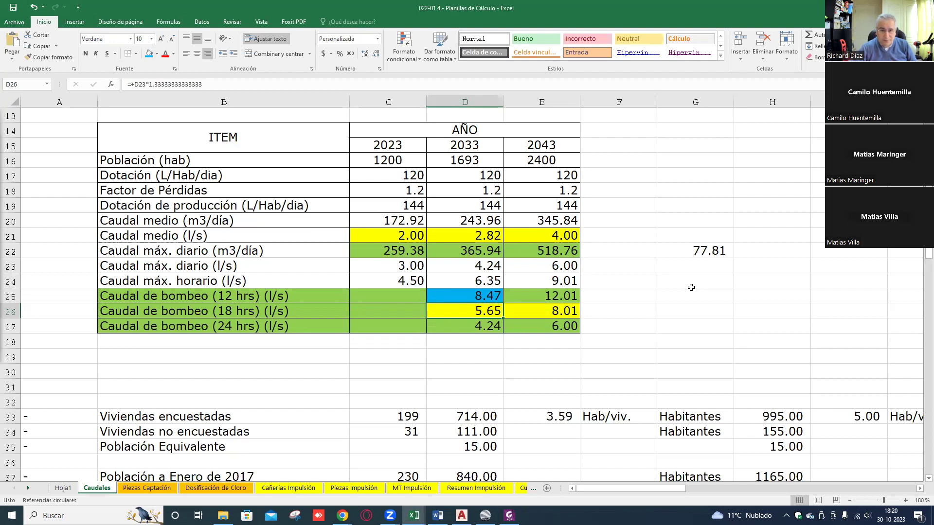
key("Down")
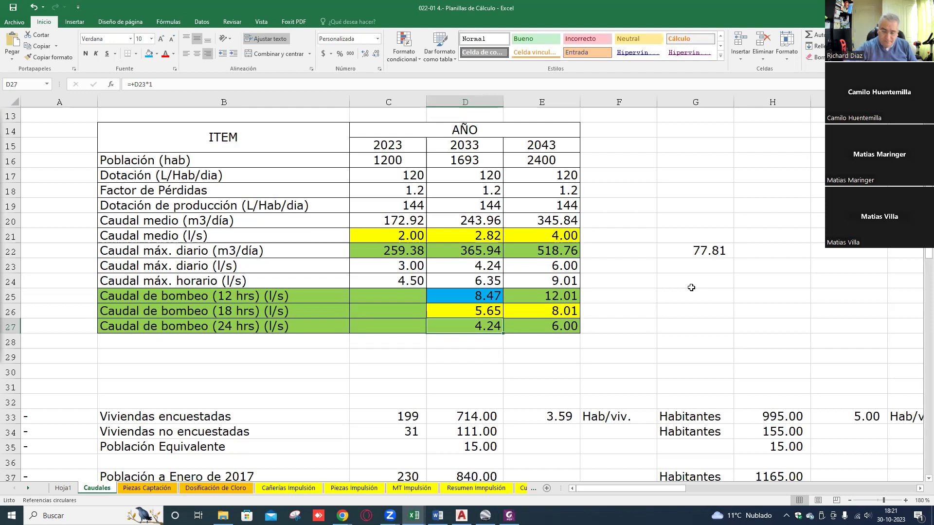
- Go through the impulsion sheets to Curvas and examine its input data, friction loss table and motor pump operating point table
left_click(480, 296)
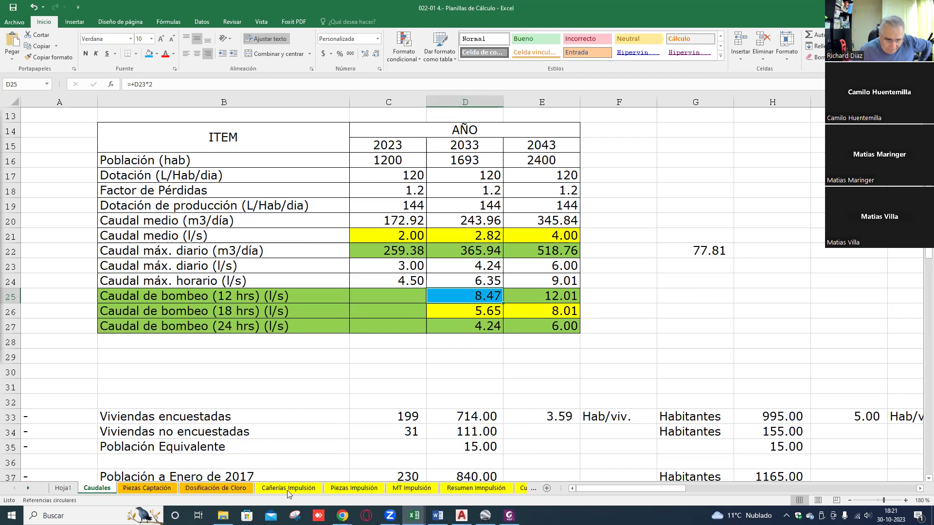
left_click(351, 488)
left_click(394, 489)
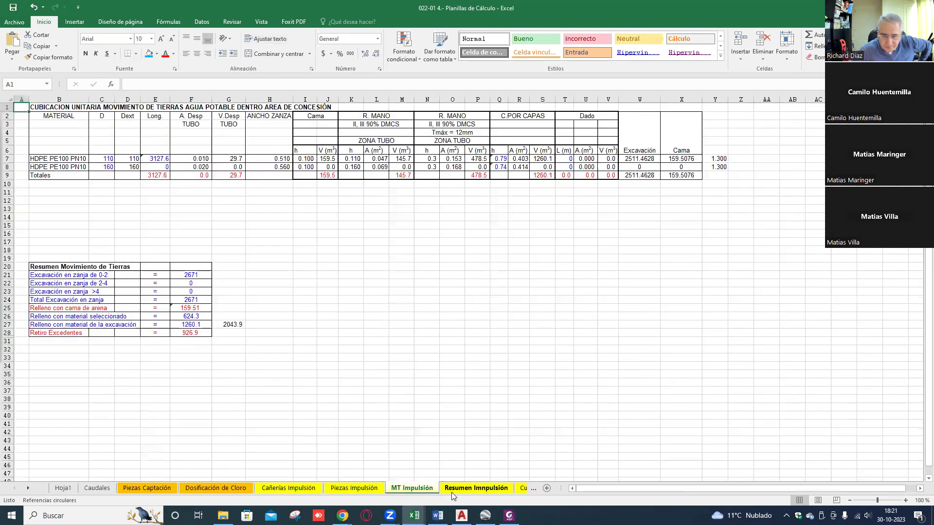
left_click(468, 489)
left_click(523, 488)
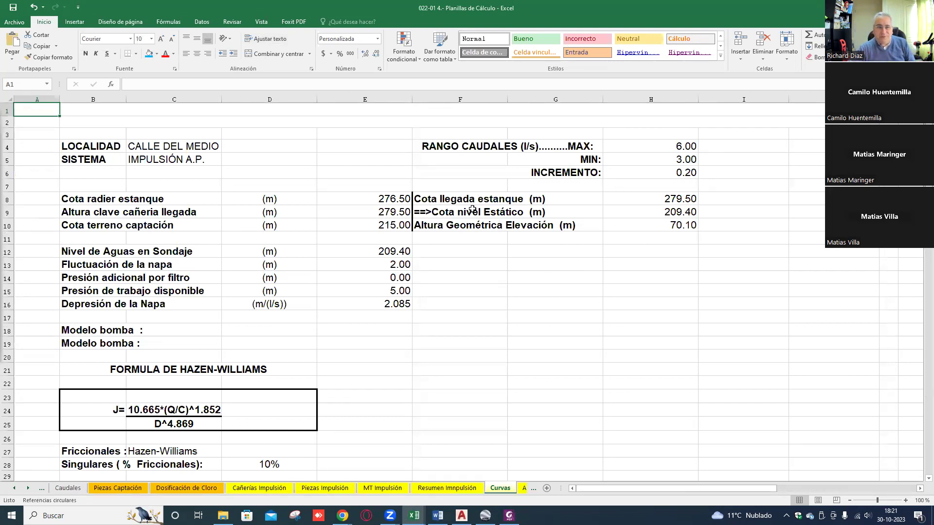
scroll(536, 250, "down", 5)
scroll(536, 244, "down", 16)
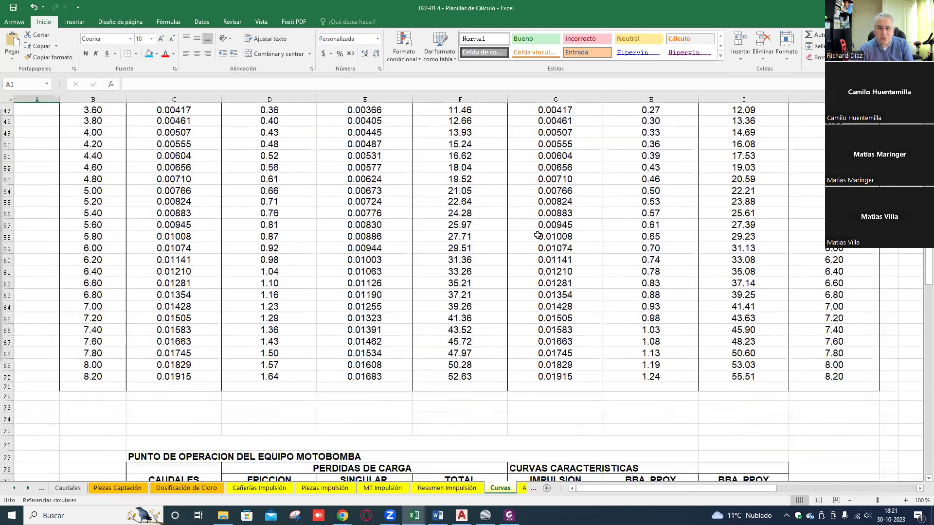
scroll(535, 232, "down", 19)
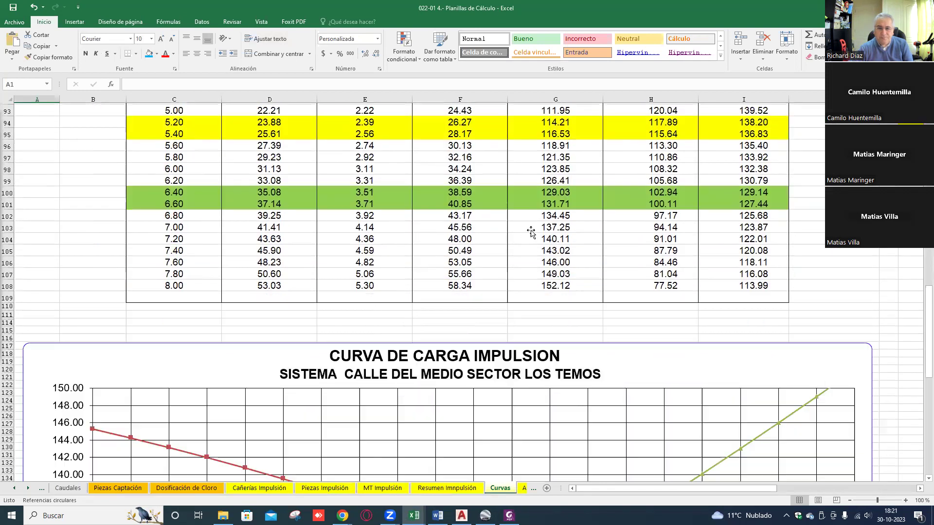
- Zoom the Curvas sheet out to 70% and examine the PUNTO DE OPERACION table and the CURVA DE CARGA IMPULSION chart
left_click(850, 501)
scroll(524, 210, "up", 12)
scroll(524, 210, "down", 2, "ctrl")
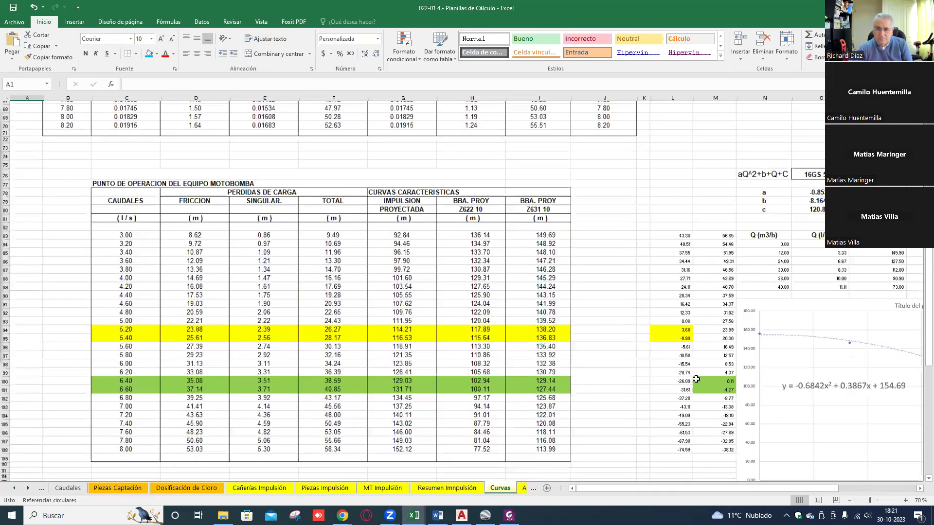
scroll(524, 210, "down", 5)
scroll(524, 210, "down", 9)
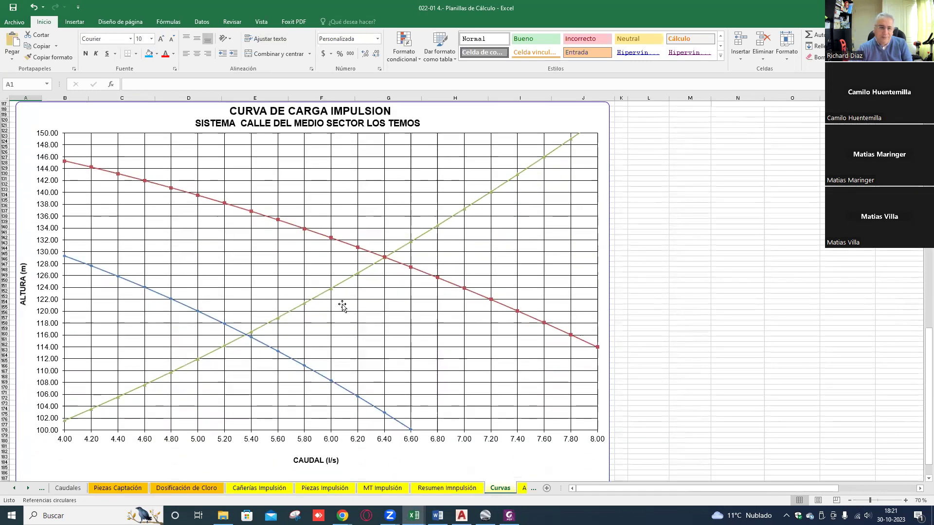
- Inspect the IMPULSION and BOMBA10 series in the CURVA DE CARGA IMPULSION chart, leaving the chart deselected
left_click(316, 297)
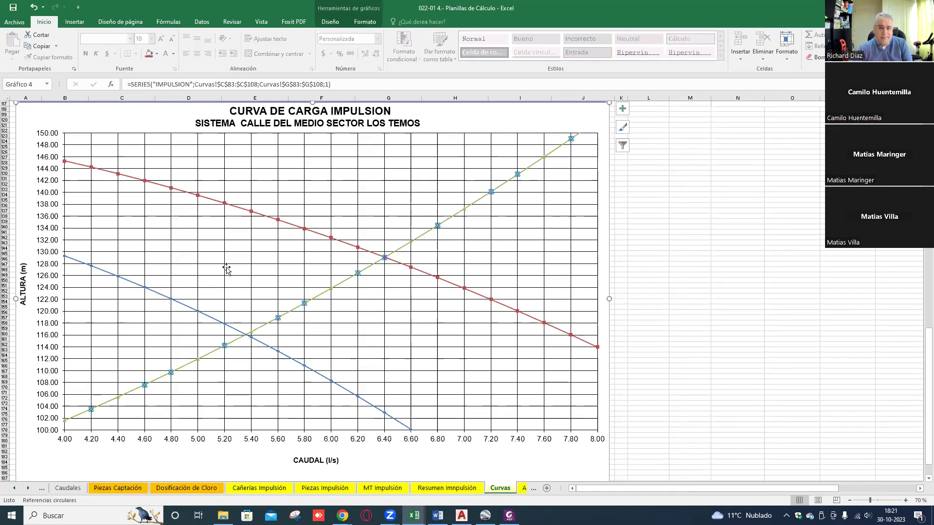
left_click(222, 204)
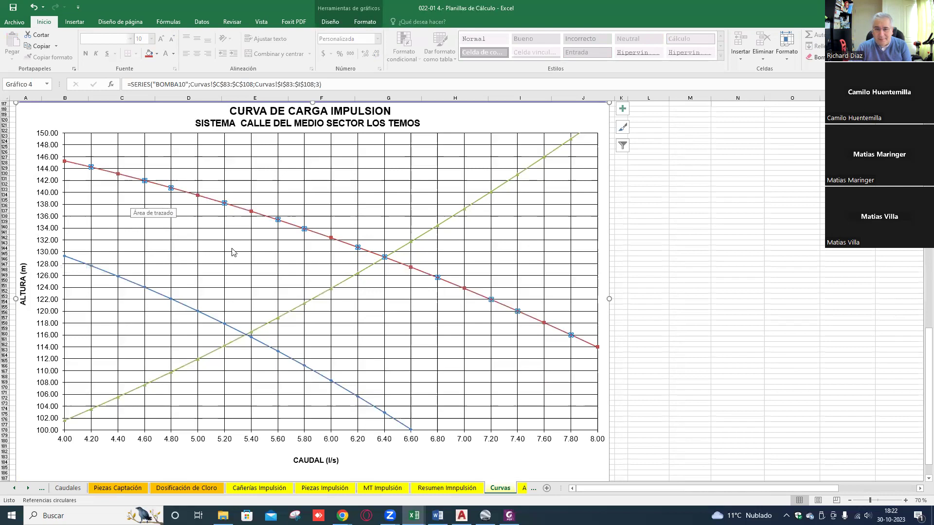
left_click(692, 339)
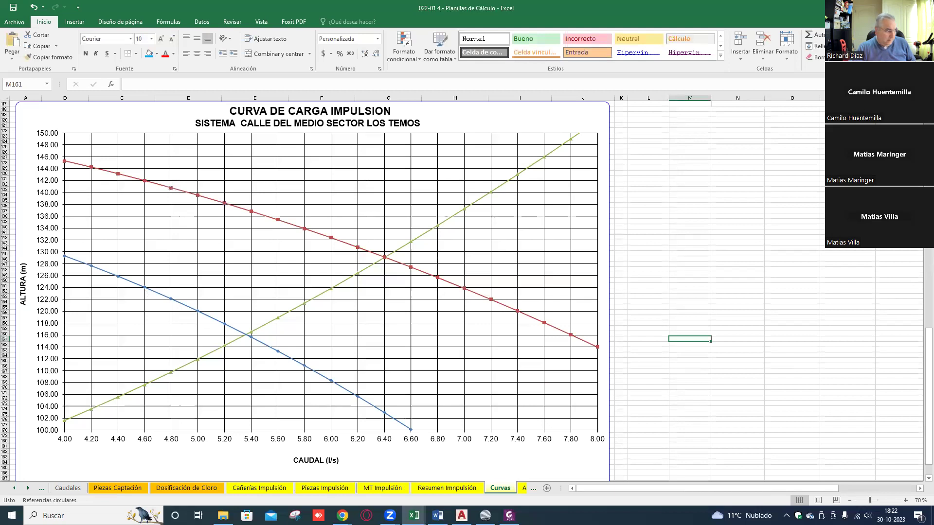
key("alt+Tab")
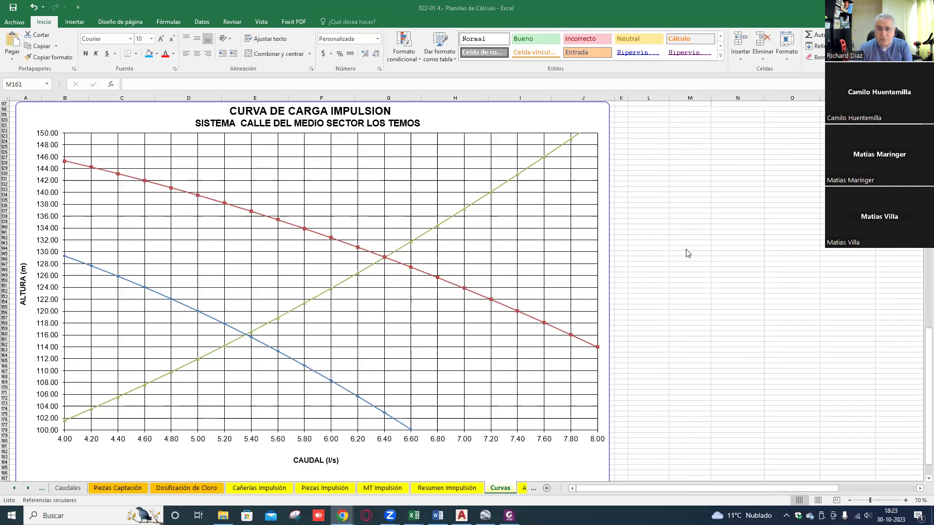
left_click(652, 235)
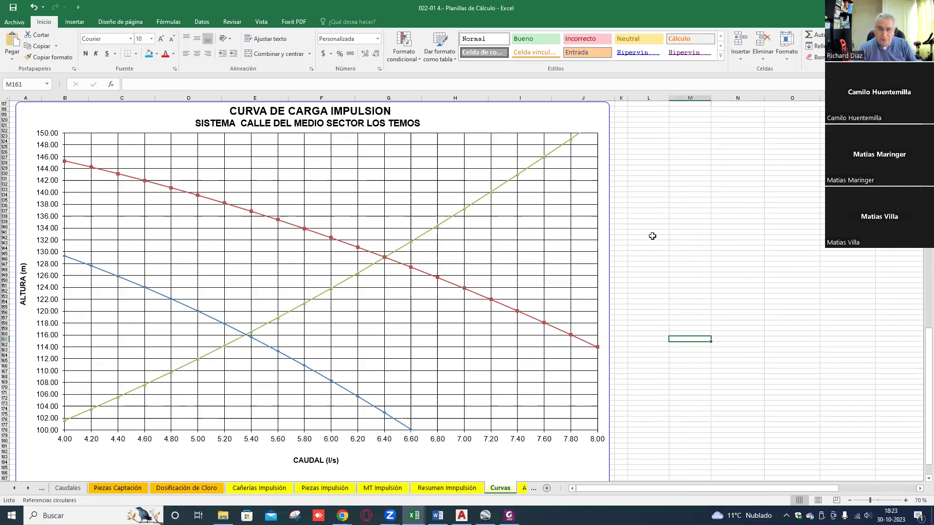
- Fill the whole DESCRIPCION TRAMOS IMPULSION table on the Curvas sheet with standard yellow
key("ctrl+Home")
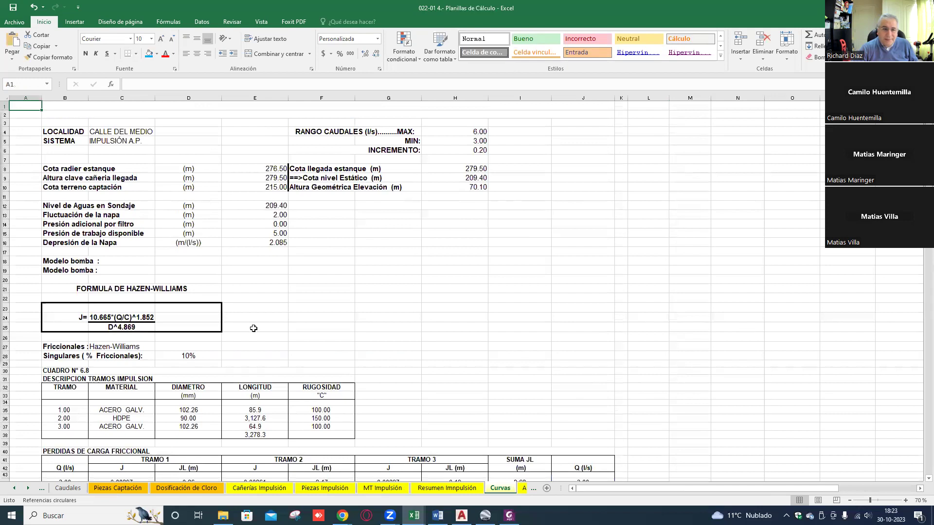
scroll(359, 315, "down", 3)
scroll(201, 336, "down", 2)
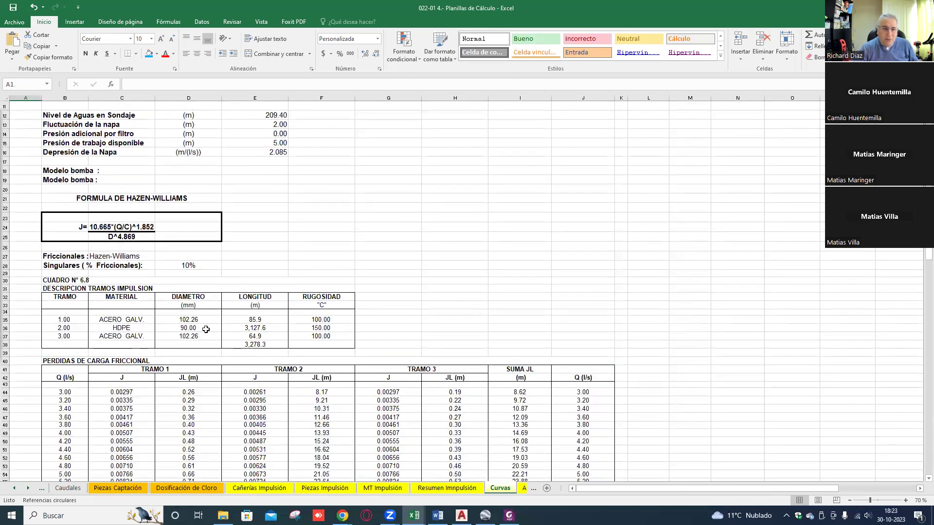
left_click_drag(63, 269, 328, 318)
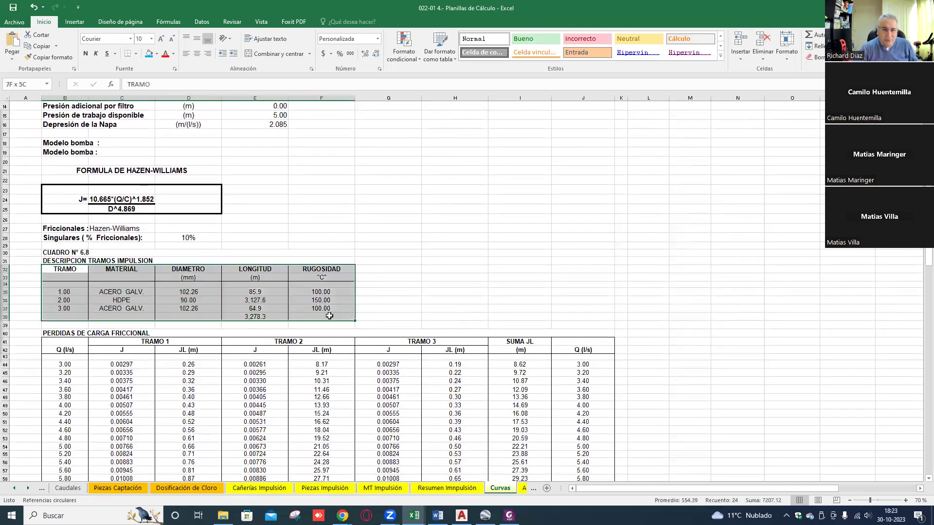
left_click(156, 53)
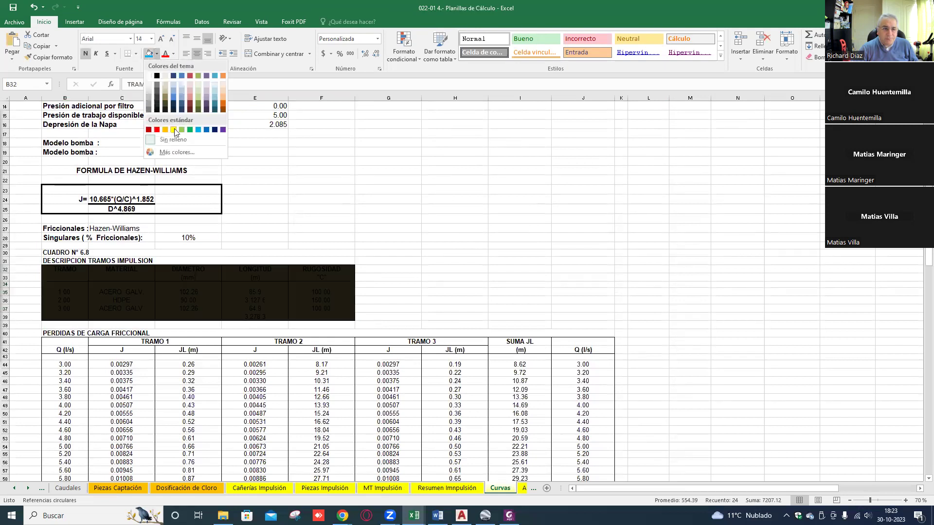
key("Escape")
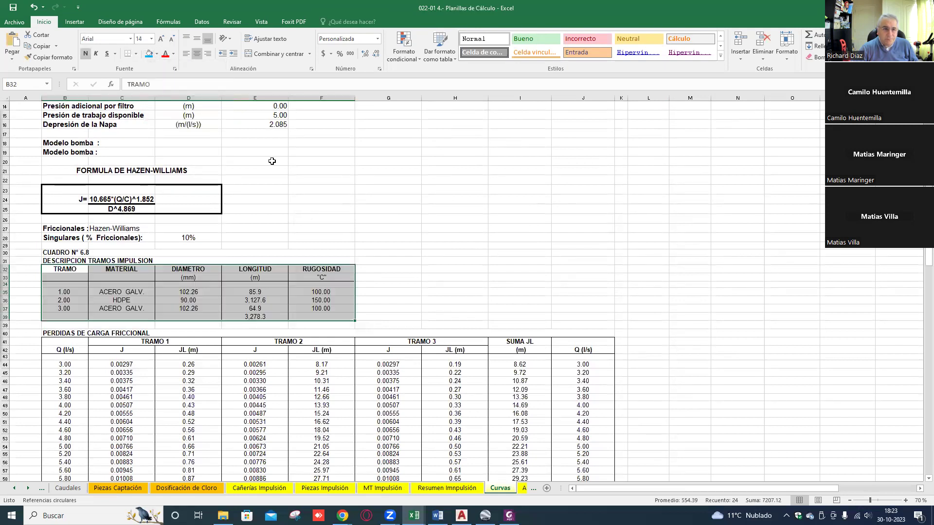
left_click(156, 53)
left_click(175, 131)
left_click(386, 244)
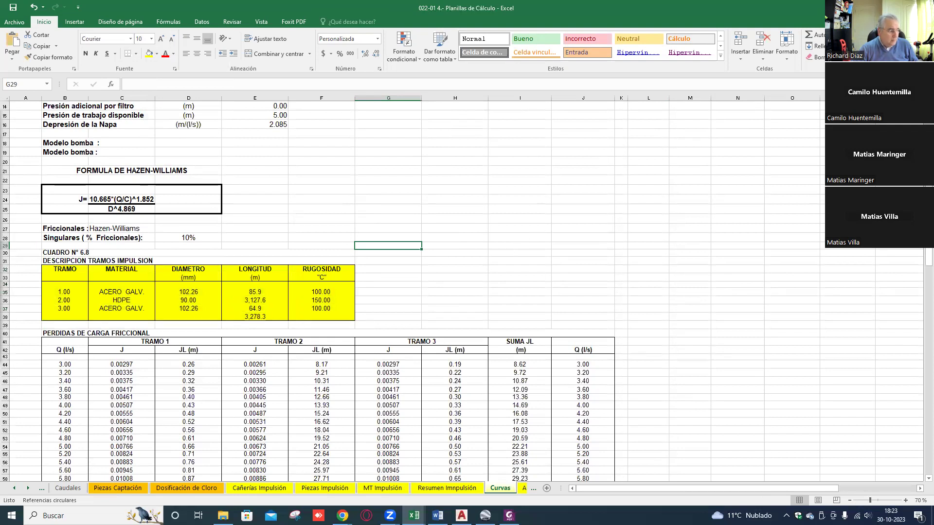
key("alt+Tab")
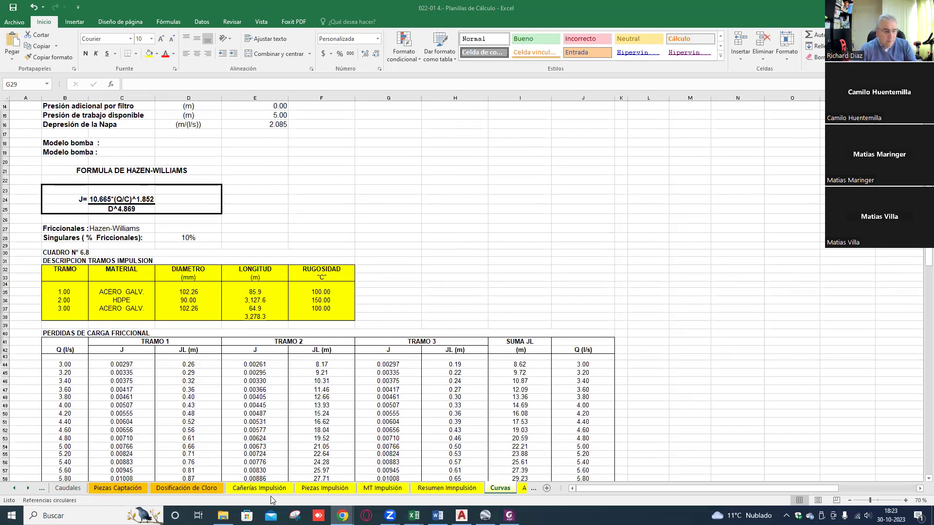
key("alt+Tab")
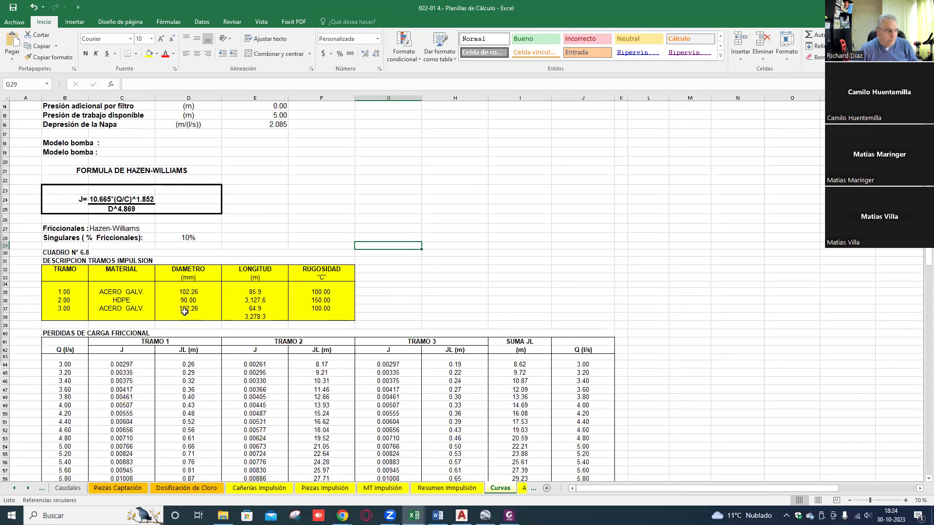
key("alt+Tab")
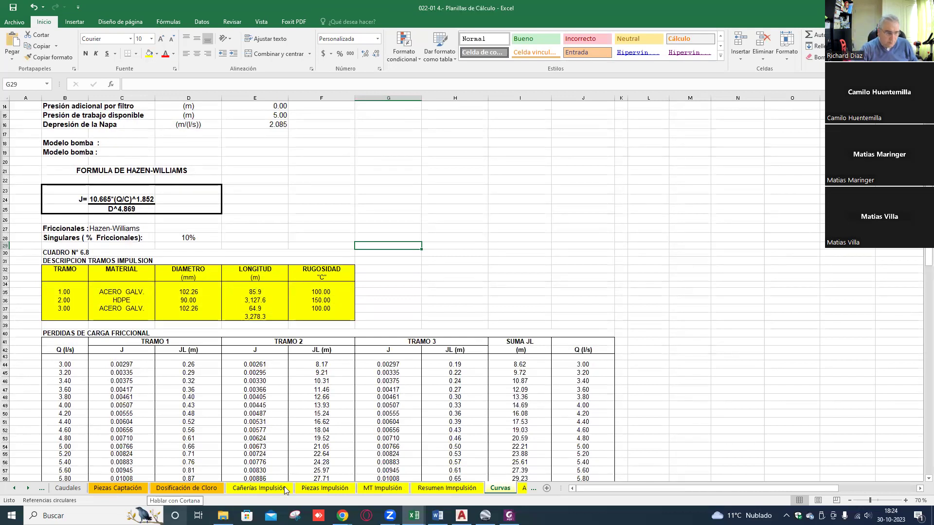
- Find and open Paint with a blank canvas for a sketch
key("super+s")
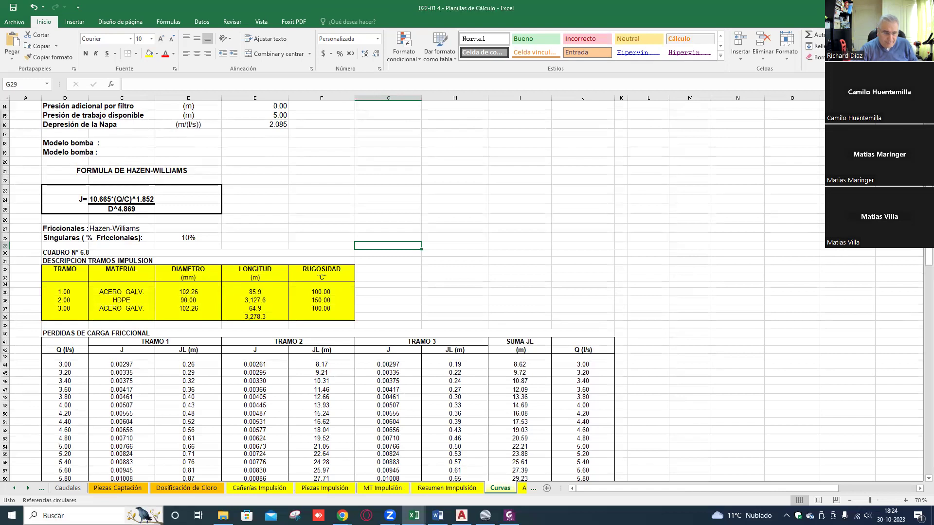
type("pia")
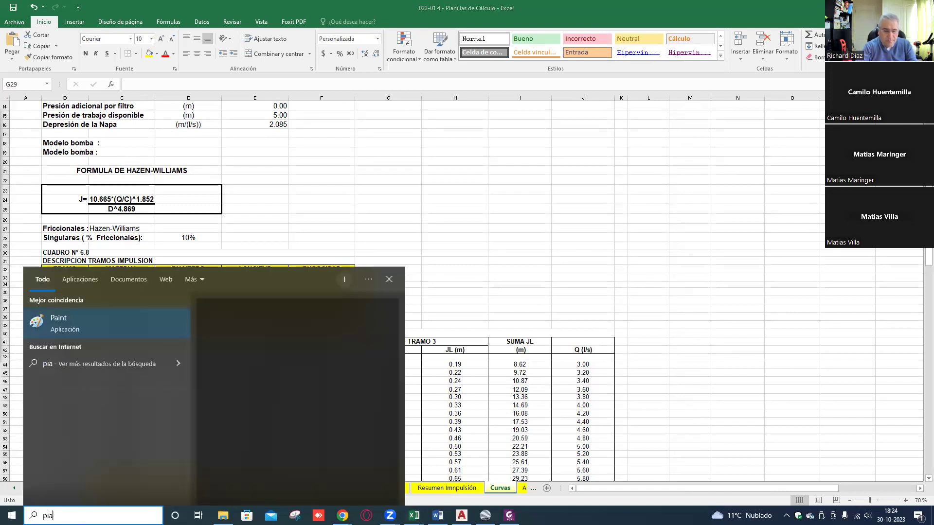
key("BackSpace")
key("BackSpace")
type("aint")
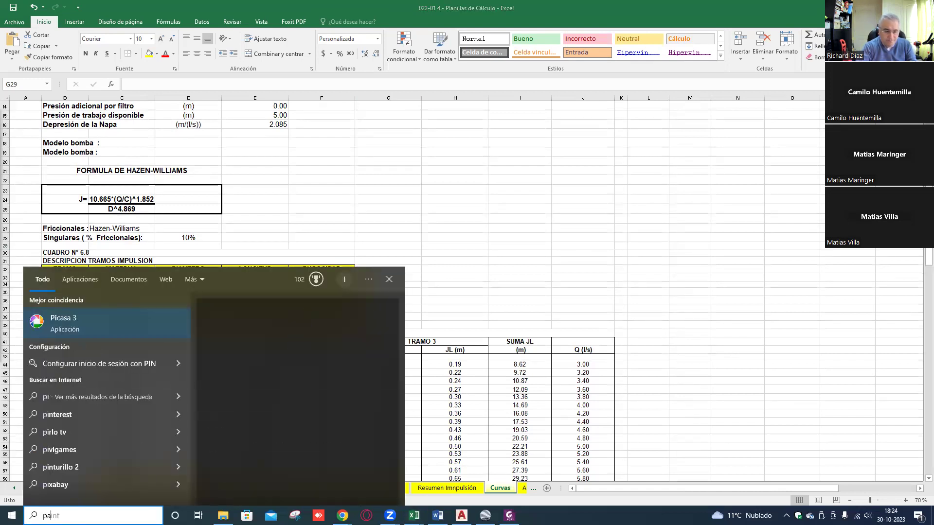
key("Return")
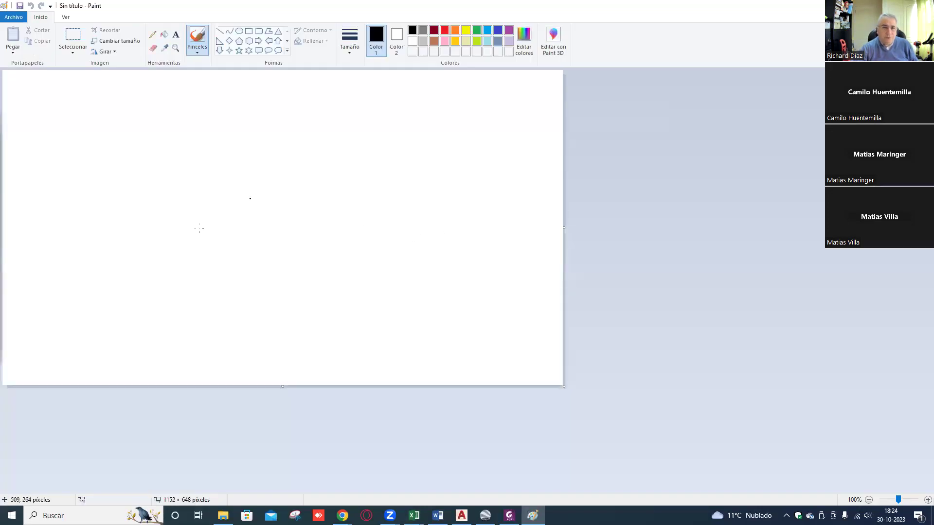
- Sketch in black an undulating terrain line rising to an elevated tank, with a narrow well at its low end
mouse_move(52, 278)
left_mouse_down()
mouse_move(273, 246)
mouse_move(404, 241)
mouse_move(435, 217)
mouse_move(500, 199)
mouse_move(507, 161)
mouse_move(524, 200)
left_mouse_up()
mouse_move(495, 148)
left_mouse_down()
mouse_move(506, 164)
mouse_move(508, 147)
mouse_move(527, 151)
mouse_move(521, 163)
left_mouse_up()
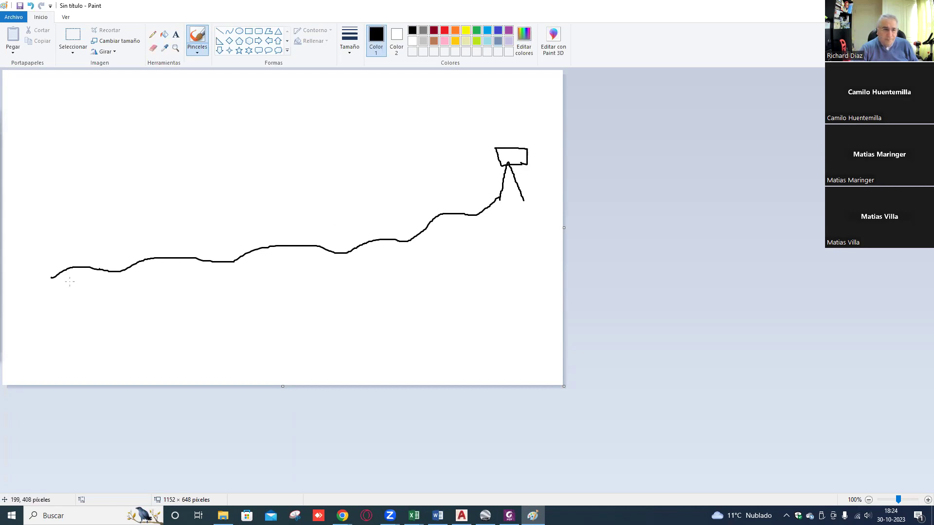
mouse_move(51, 278)
left_mouse_down()
mouse_move(54, 342)
mouse_move(66, 338)
mouse_move(71, 269)
left_mouse_up()
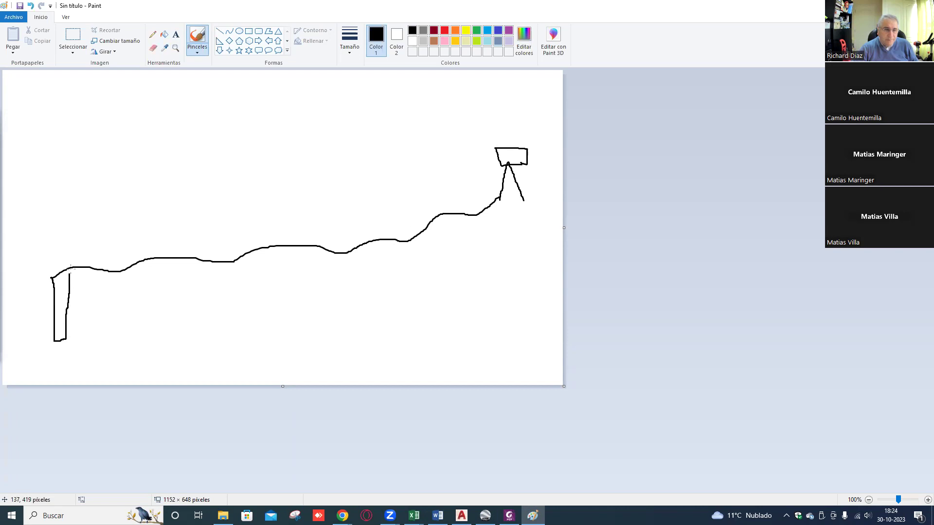
- Draw a red dimension line below the terrain from the well to the tank and label it 3 Km
left_click(444, 30)
mouse_move(57, 347)
left_mouse_down()
mouse_move(58, 371)
mouse_move(543, 352)
mouse_move(537, 369)
left_mouse_up()
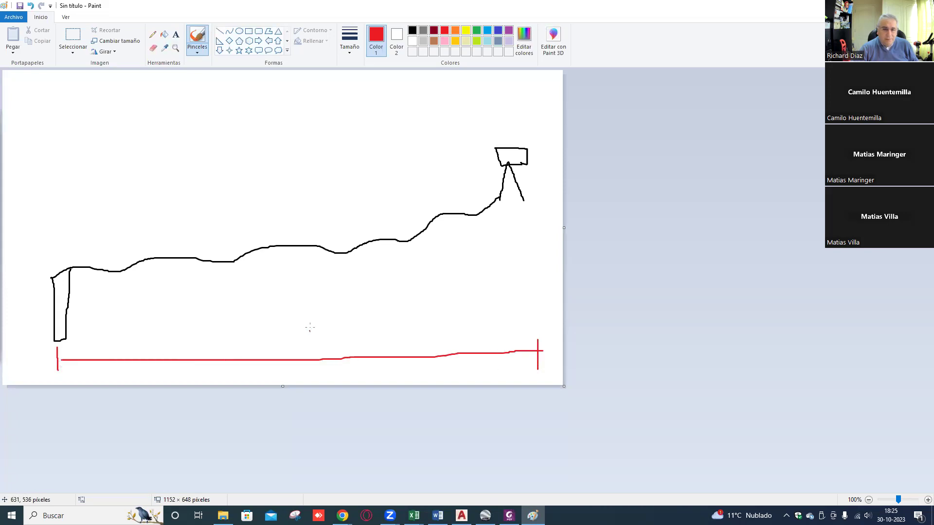
mouse_move(307, 328)
left_mouse_down()
mouse_move(355, 327)
mouse_move(322, 341)
left_mouse_up()
mouse_move(367, 322)
left_mouse_down()
mouse_move(372, 343)
mouse_move(373, 331)
mouse_move(385, 344)
mouse_move(440, 334)
mouse_move(444, 343)
left_mouse_up()
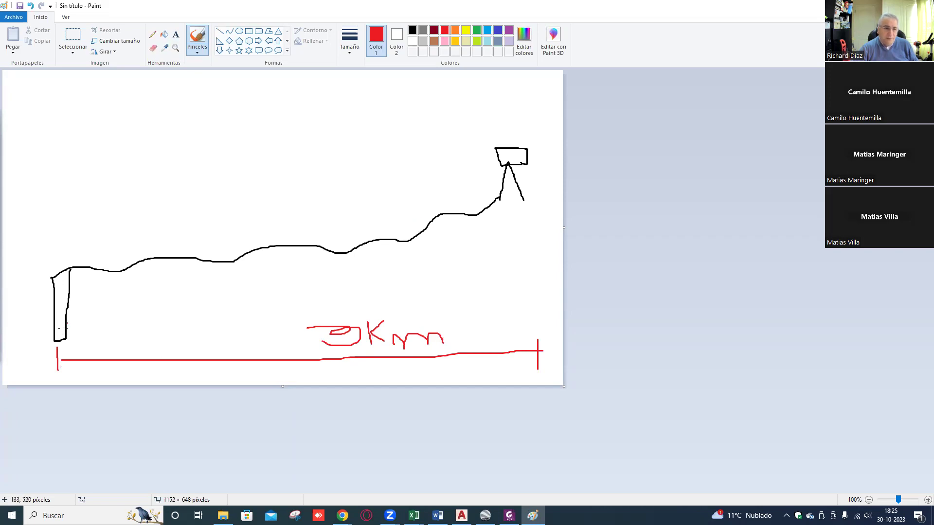
- Draw in red the pipe rising from the well, a roofed pump house beside it, and the pipeline following the terrain into the tank
mouse_move(62, 315)
left_mouse_down()
mouse_move(65, 264)
mouse_move(81, 259)
mouse_move(84, 242)
mouse_move(82, 268)
mouse_move(85, 239)
mouse_move(112, 244)
mouse_move(109, 270)
left_mouse_up()
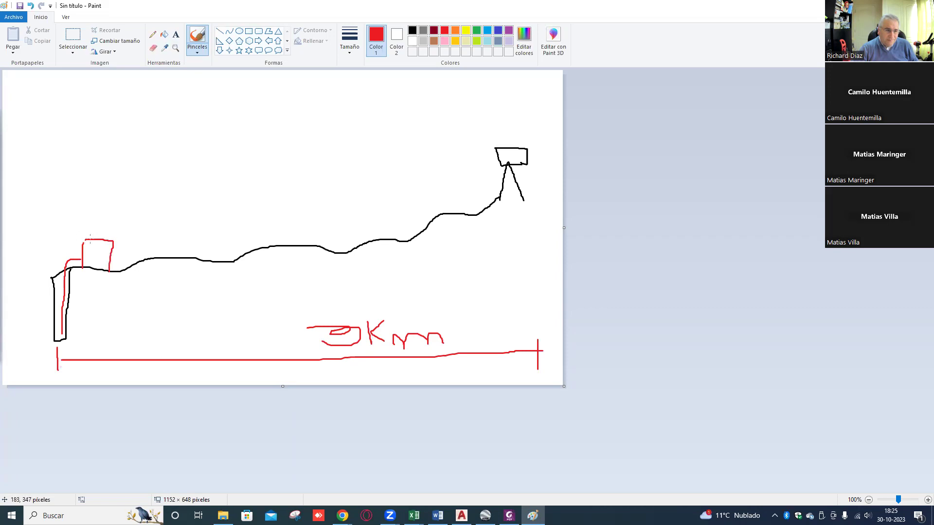
mouse_move(77, 240)
left_mouse_down()
mouse_move(107, 224)
mouse_move(125, 242)
left_mouse_up()
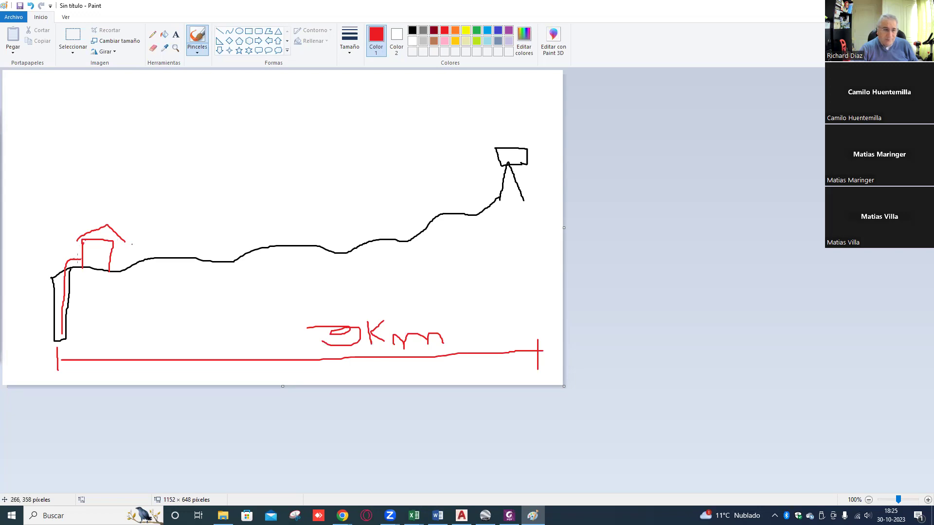
mouse_move(81, 260)
left_mouse_down()
mouse_move(111, 259)
mouse_move(121, 279)
mouse_move(278, 256)
mouse_move(359, 259)
mouse_move(428, 241)
mouse_move(444, 226)
mouse_move(516, 221)
mouse_move(542, 210)
mouse_move(535, 154)
mouse_move(511, 151)
left_mouse_up()
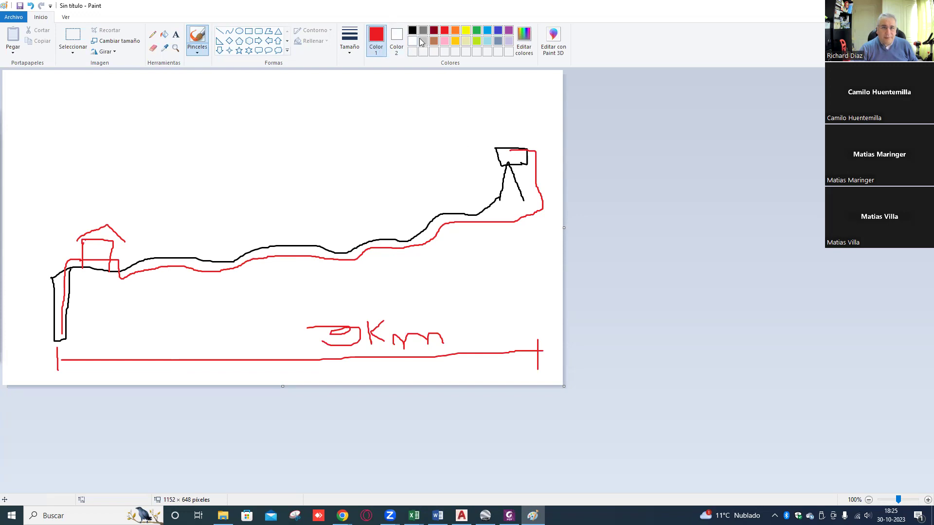
- Draw in blue the water level across the well labelled 5,4, with a tall vertical line above it and a brace labelled 130
left_click(487, 30)
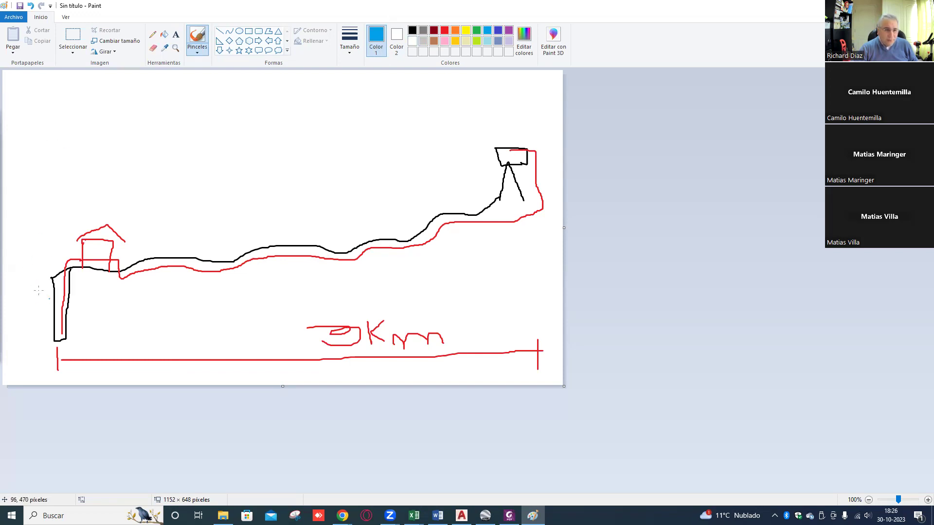
left_click_drag(24, 285, 103, 285)
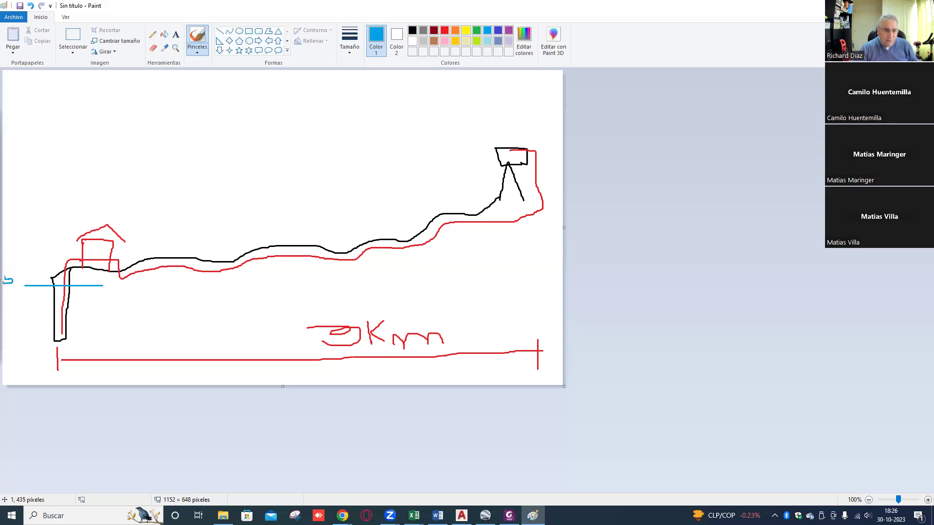
left_click_drag(4, 273, 14, 273)
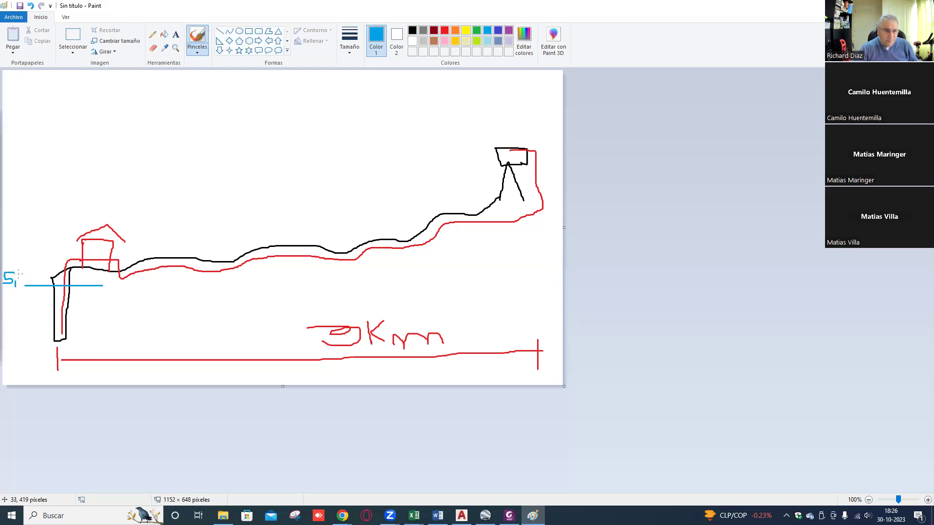
mouse_move(29, 274)
left_mouse_down()
mouse_move(48, 280)
mouse_move(50, 266)
mouse_move(49, 81)
left_mouse_up()
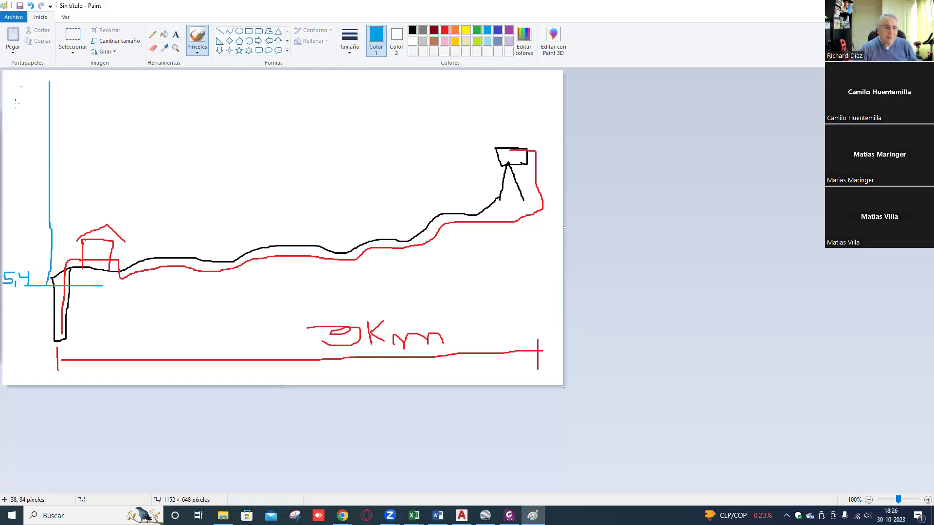
mouse_move(28, 87)
left_mouse_down()
mouse_move(14, 155)
mouse_move(43, 267)
mouse_move(13, 246)
mouse_move(21, 240)
mouse_move(21, 251)
mouse_move(24, 238)
left_mouse_up()
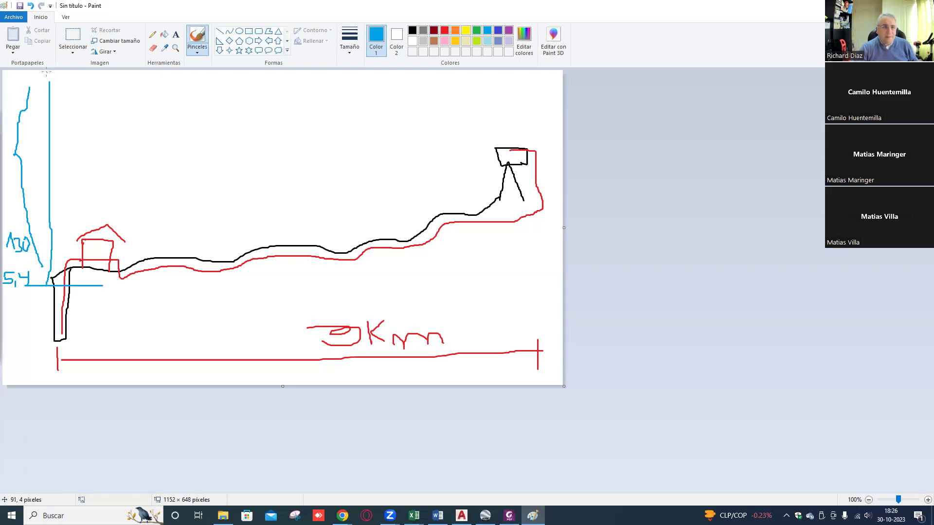
- Draw in blue the pressure line sloping from the vertical's arrowhead down to the tank, with an intermediate vertical to the terrain labelled 100
left_click_drag(50, 74, 47, 84)
left_click_drag(50, 78, 50, 88)
left_click_drag(64, 77, 473, 129)
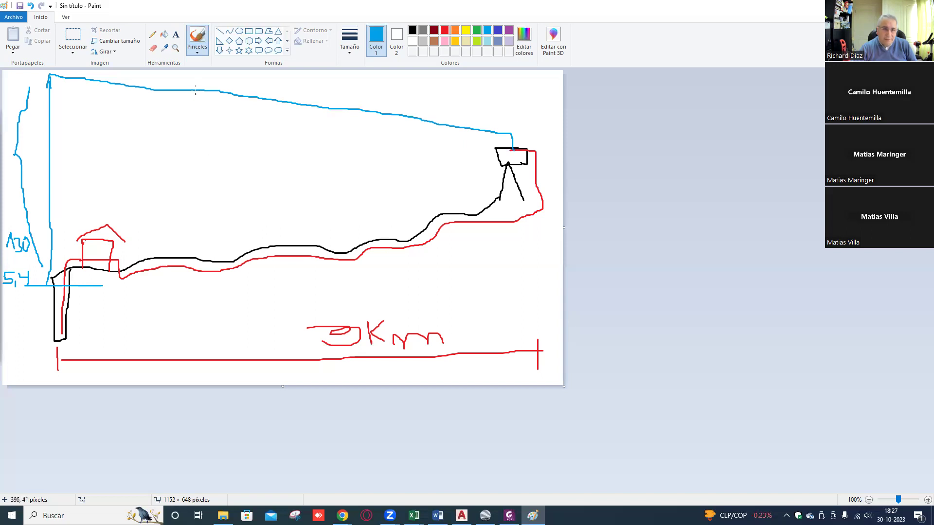
left_click_drag(197, 103, 199, 257)
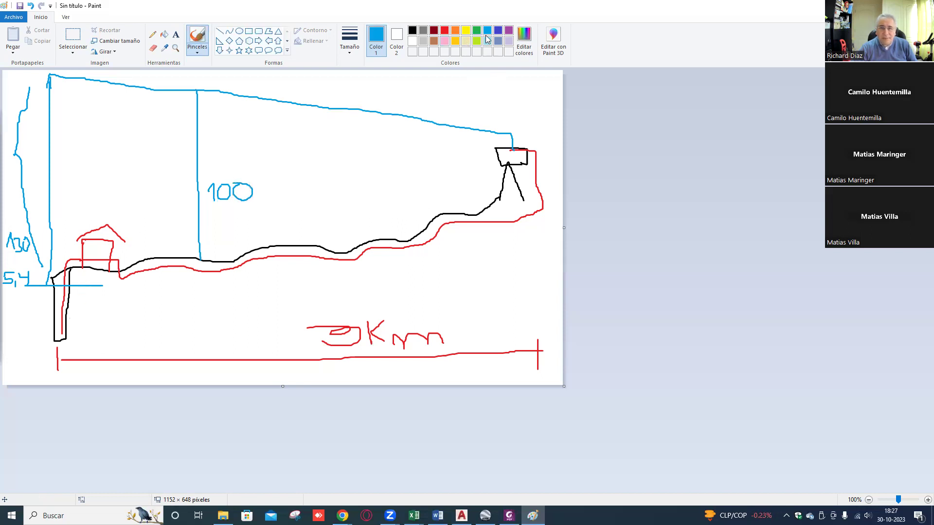
- Trace the pipe from the well to the 100 vertical with a thicker blue brush and label the remaining pipeline HDPE in red
left_click(351, 43)
left_click(371, 86)
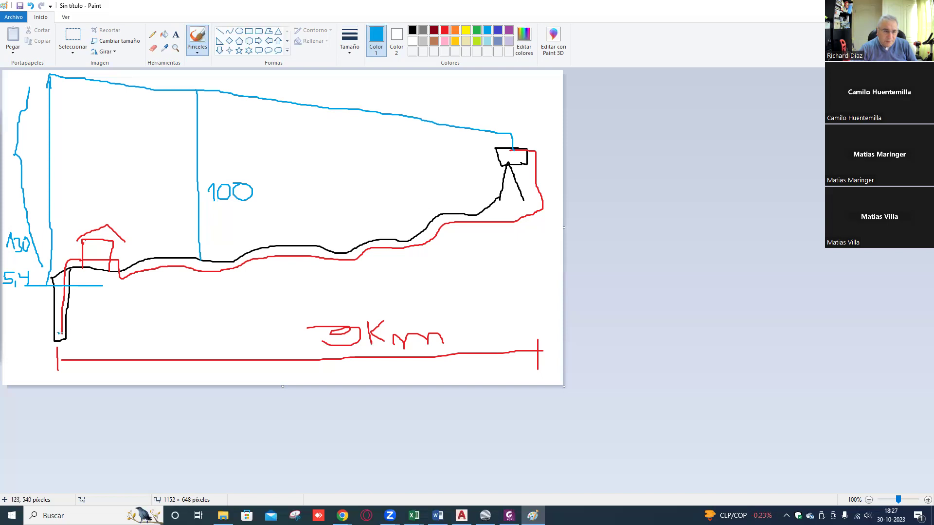
left_click(352, 43)
left_click(371, 126)
mouse_move(61, 328)
left_mouse_down()
mouse_move(71, 257)
mouse_move(117, 258)
mouse_move(122, 280)
mouse_move(205, 269)
left_mouse_up()
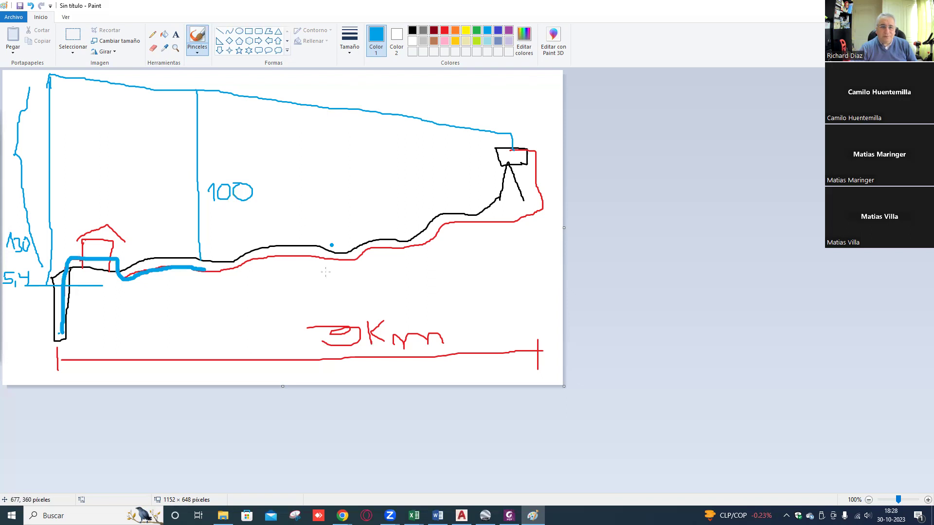
left_click(444, 30)
mouse_move(387, 261)
left_mouse_down()
mouse_move(387, 278)
mouse_move(440, 269)
mouse_move(440, 282)
mouse_move(441, 273)
mouse_move(477, 279)
mouse_move(479, 262)
left_mouse_up()
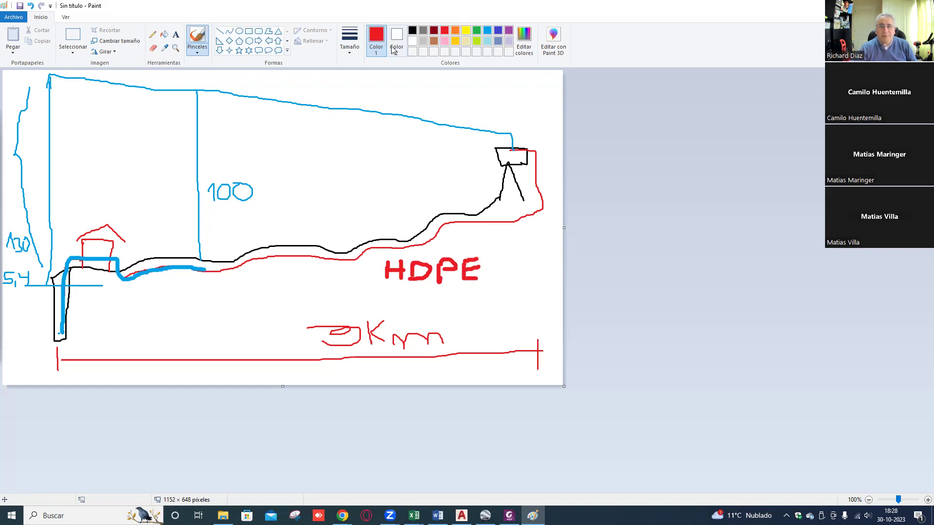
- Label the thick blue pipe stretch ACERO in blue and enclose it, the well and the pump house in a cloud outline
left_click(487, 31)
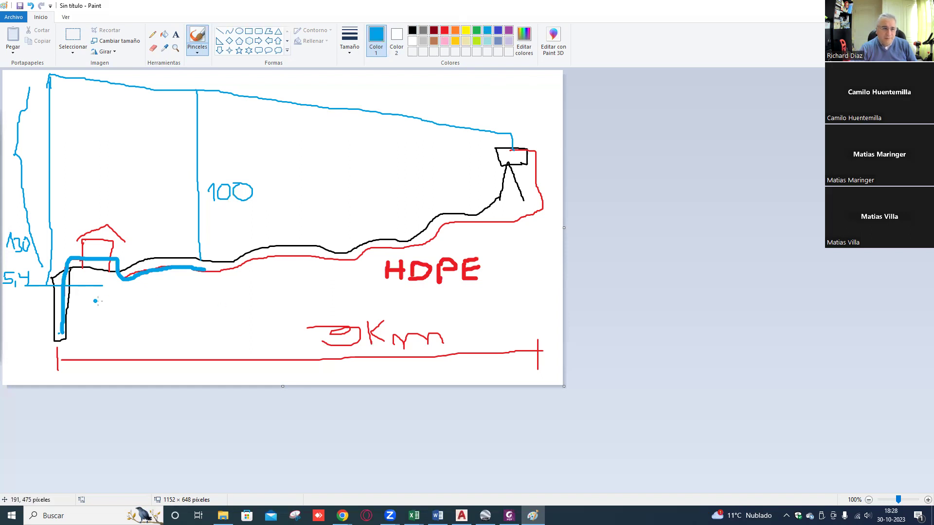
mouse_move(88, 302)
left_mouse_down()
mouse_move(97, 324)
mouse_move(85, 323)
mouse_move(121, 324)
mouse_move(126, 310)
mouse_move(129, 328)
mouse_move(138, 314)
mouse_move(130, 309)
mouse_move(146, 305)
mouse_move(152, 324)
mouse_move(154, 306)
mouse_move(168, 306)
mouse_move(167, 325)
mouse_move(183, 309)
mouse_move(173, 329)
mouse_move(197, 321)
mouse_move(185, 306)
left_mouse_up()
left_click(78, 168)
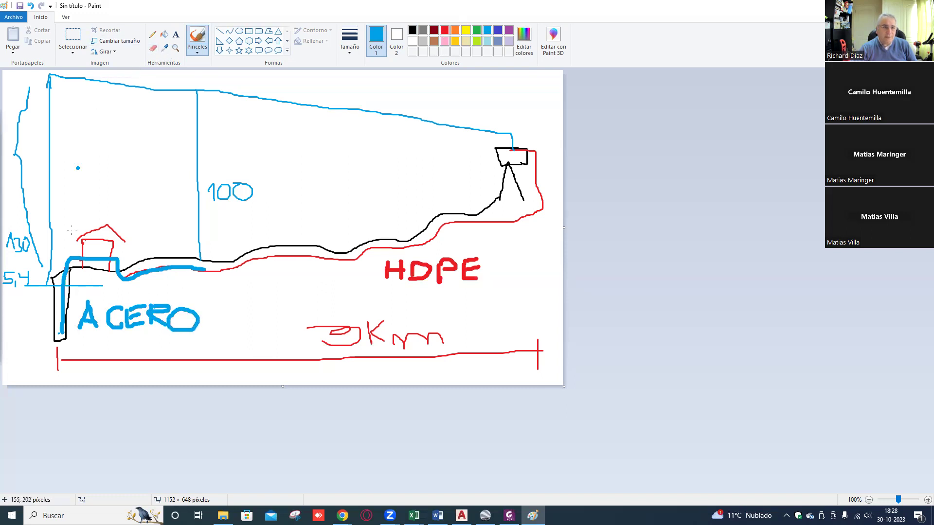
mouse_move(152, 211)
left_mouse_down()
mouse_move(72, 216)
mouse_move(74, 228)
mouse_move(30, 282)
mouse_move(41, 307)
mouse_move(22, 329)
mouse_move(88, 378)
mouse_move(120, 353)
mouse_move(180, 340)
mouse_move(187, 347)
mouse_move(214, 298)
mouse_move(214, 263)
mouse_move(180, 228)
mouse_move(178, 206)
mouse_move(151, 209)
left_mouse_up()
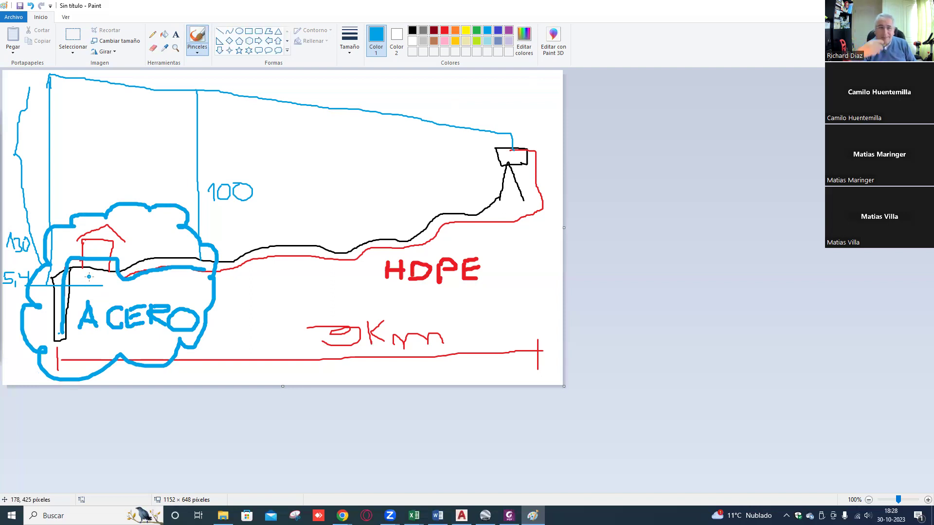
- Circle the 130 height in blue and write PN16 above the pump house
mouse_move(33, 225)
left_mouse_down()
mouse_move(5, 262)
mouse_move(37, 264)
mouse_move(32, 225)
left_mouse_up()
left_click_drag(63, 132, 63, 179)
mouse_move(58, 137)
left_mouse_down()
mouse_move(78, 141)
mouse_move(62, 149)
mouse_move(81, 179)
mouse_move(101, 175)
left_mouse_up()
mouse_move(106, 141)
left_mouse_down()
mouse_move(106, 176)
mouse_move(128, 148)
mouse_move(125, 178)
left_mouse_up()
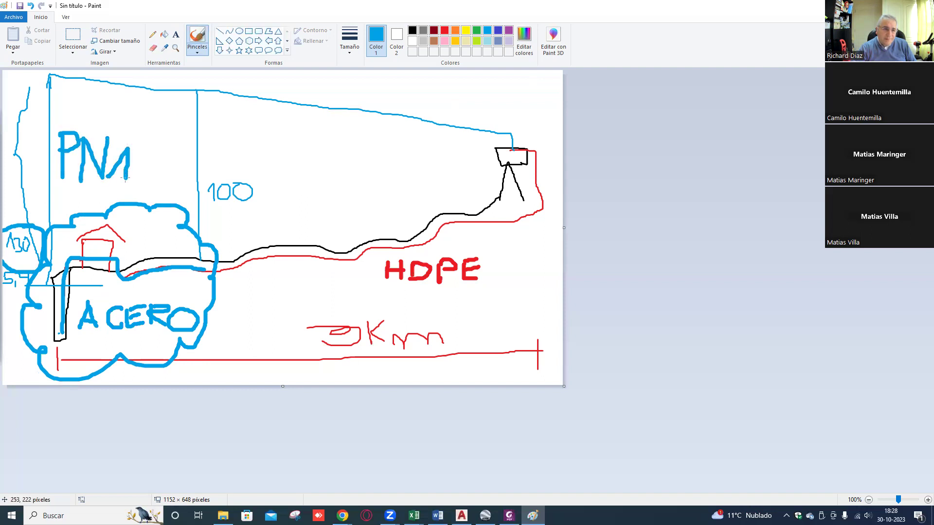
mouse_move(158, 152)
left_mouse_down()
mouse_move(138, 165)
mouse_move(156, 179)
mouse_move(142, 169)
left_mouse_up()
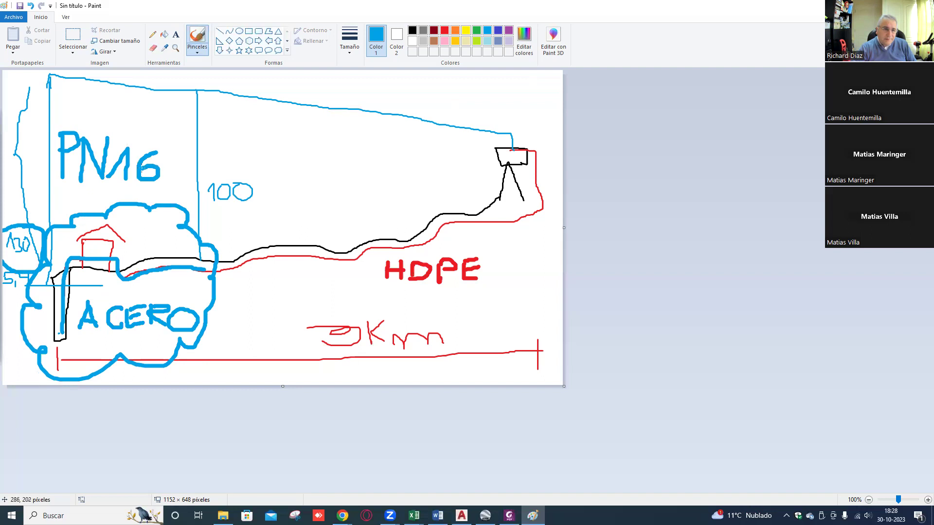
- Write PN10 in red above the HDPE stretch and underline it twice
left_click(445, 32)
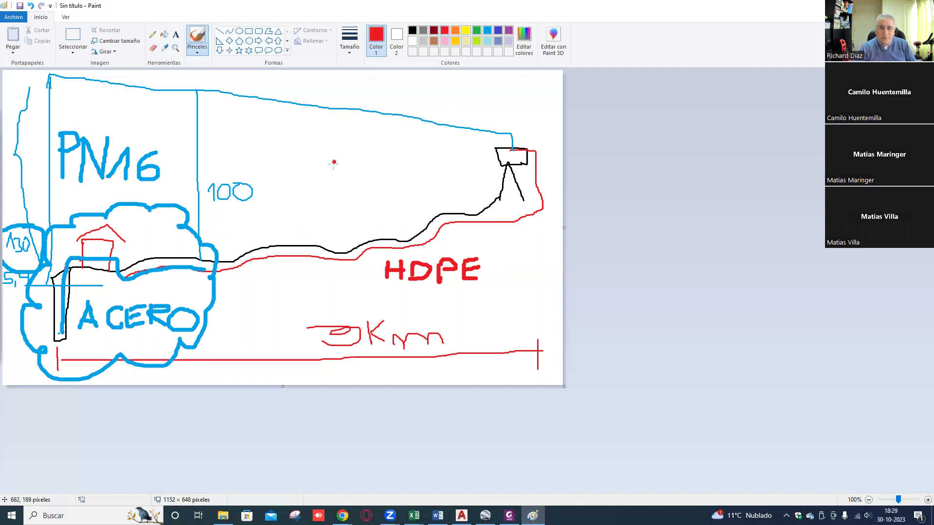
left_click_drag(292, 144, 298, 180)
mouse_move(288, 145)
left_mouse_down()
mouse_move(319, 147)
mouse_move(294, 160)
mouse_move(329, 158)
mouse_move(326, 178)
mouse_move(346, 176)
mouse_move(355, 141)
left_mouse_up()
left_click_drag(362, 153, 371, 184)
left_click(400, 157)
mouse_move(400, 157)
left_mouse_down()
mouse_move(381, 169)
mouse_move(395, 182)
mouse_move(399, 154)
mouse_move(388, 182)
mouse_move(294, 194)
mouse_move(404, 197)
mouse_move(324, 210)
mouse_move(376, 213)
left_mouse_up()
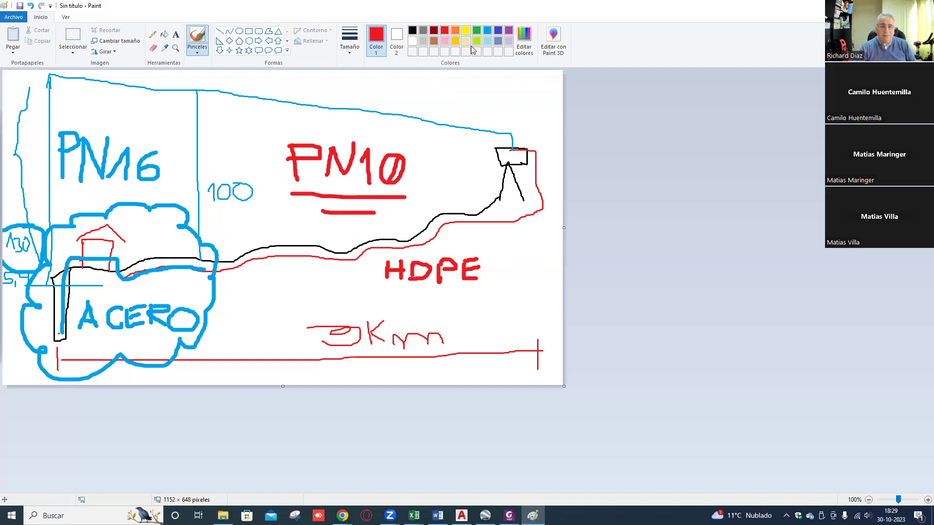
- Underline PN16 twice in blue, strike out its 16, and write 20 above it with a slash through the zero
left_click(486, 30)
mouse_move(72, 187)
left_mouse_down()
mouse_move(144, 191)
mouse_move(90, 196)
mouse_move(130, 197)
left_mouse_up()
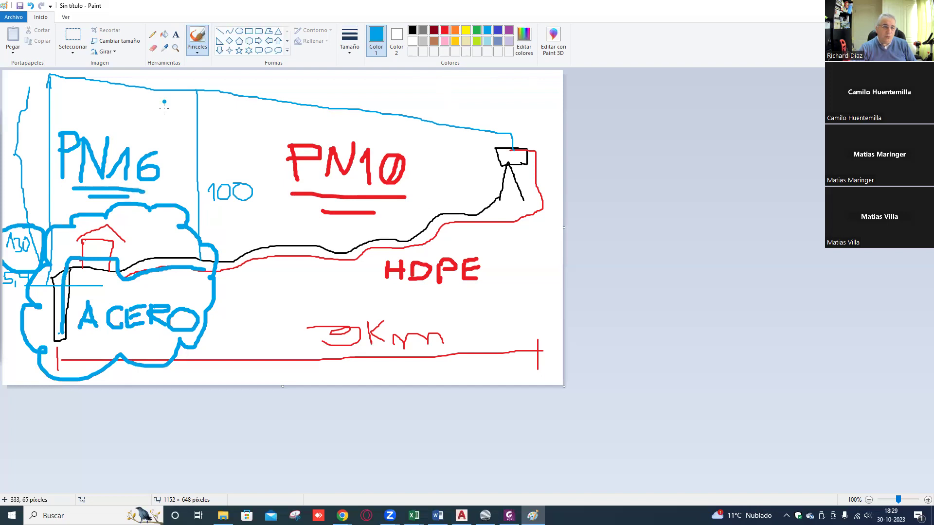
left_click_drag(171, 131, 105, 195)
mouse_move(119, 113)
left_mouse_down()
mouse_move(137, 111)
mouse_move(130, 132)
mouse_move(178, 116)
mouse_move(155, 108)
left_mouse_up()
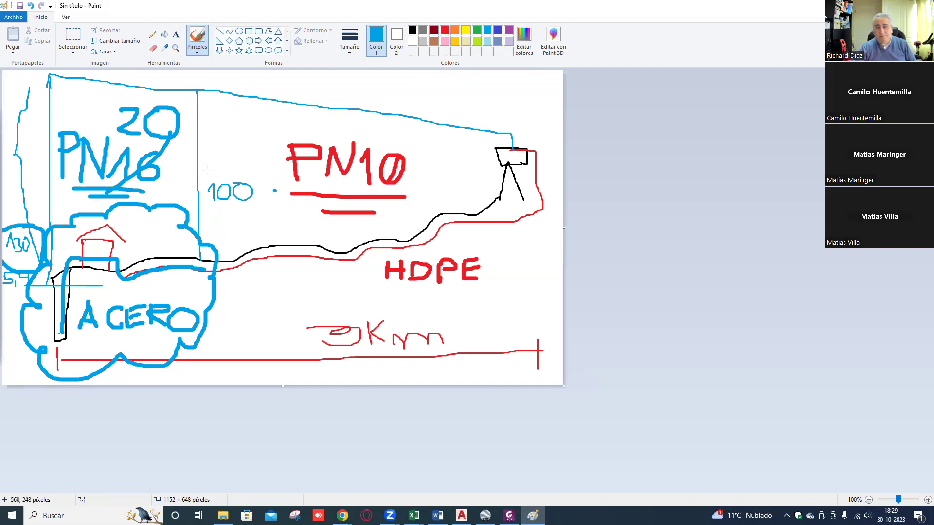
left_click_drag(175, 110, 150, 136)
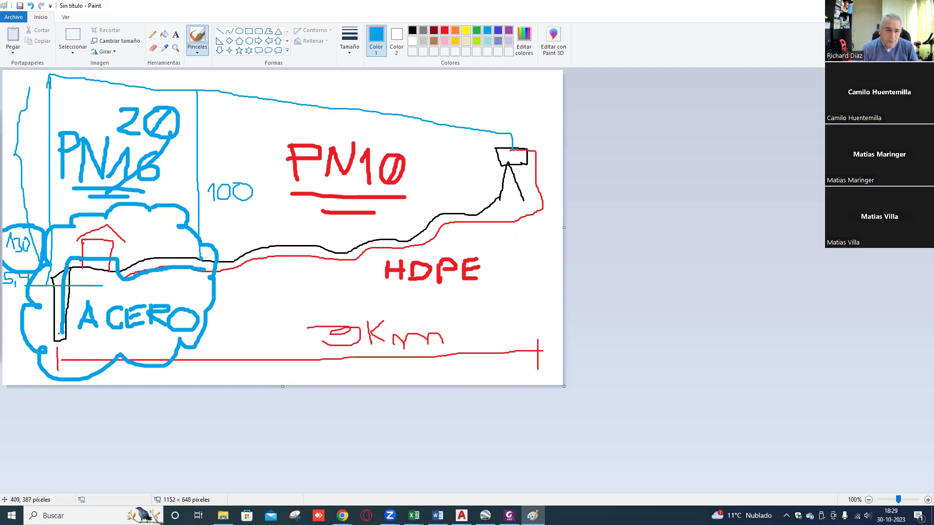
- Circle the junction between the steel and HDPE stretches in blue and draw an arrow pointing at it
mouse_move(203, 254)
left_mouse_down()
mouse_move(186, 271)
mouse_move(194, 283)
mouse_move(214, 278)
mouse_move(207, 253)
mouse_move(272, 342)
left_mouse_up()
mouse_move(215, 282)
left_mouse_down()
mouse_move(233, 280)
mouse_move(224, 284)
left_mouse_up()
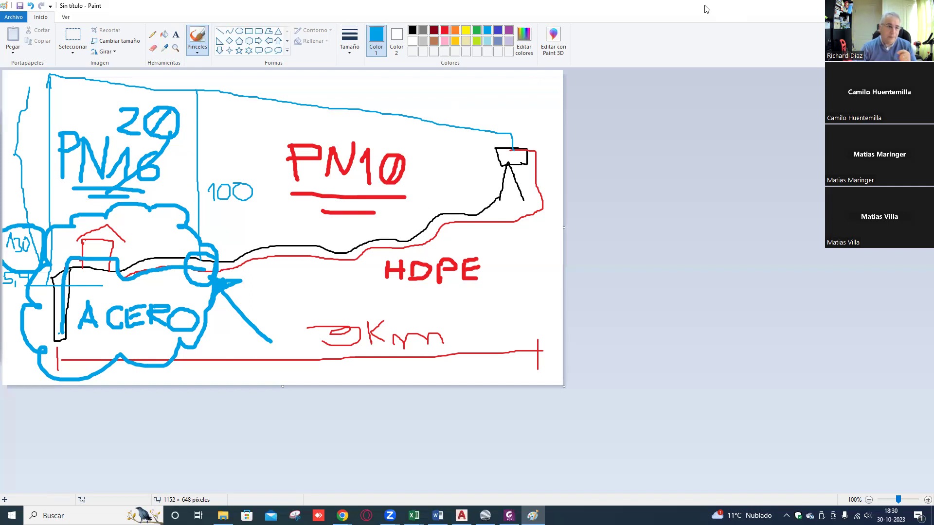
left_click(55, 93)
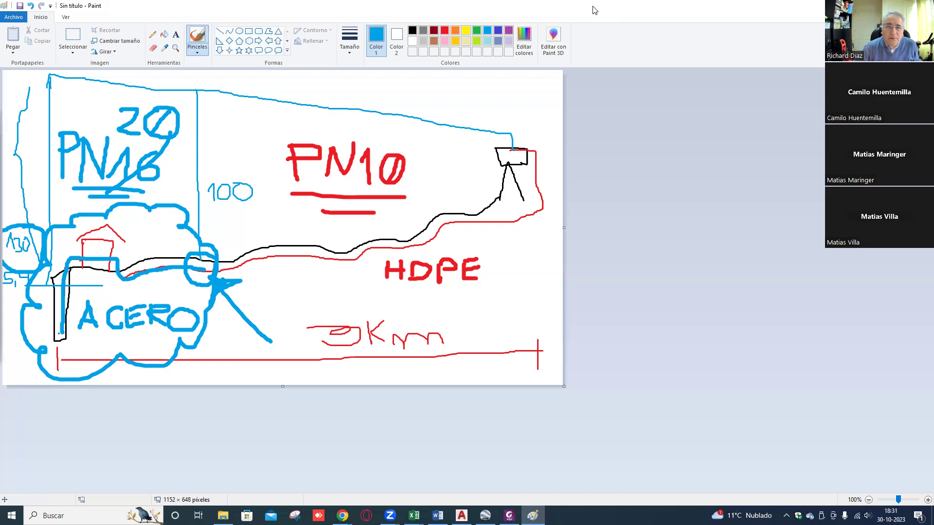
- Switch to the Excel calculation workbook and review the impulsion segments and Hazen-Williams formula on the Curvas sheet
key("alt+Tab")
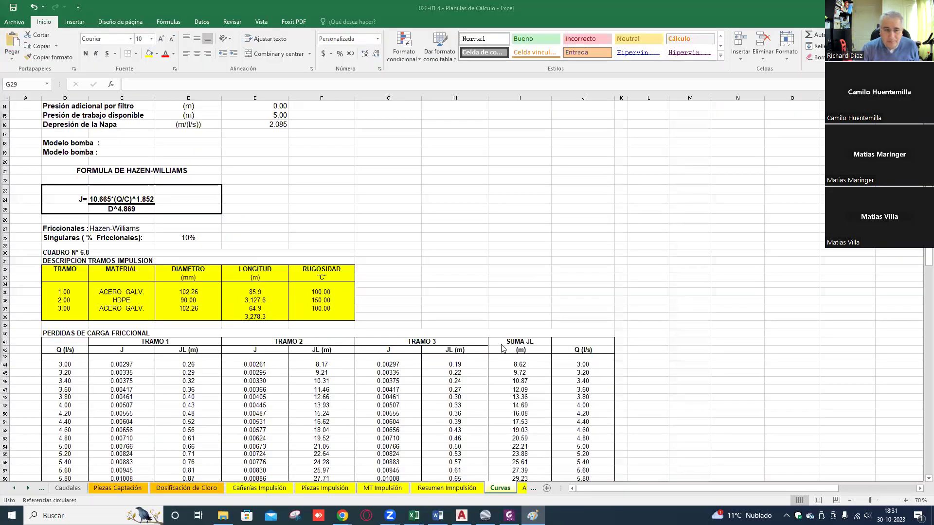
left_click(433, 236)
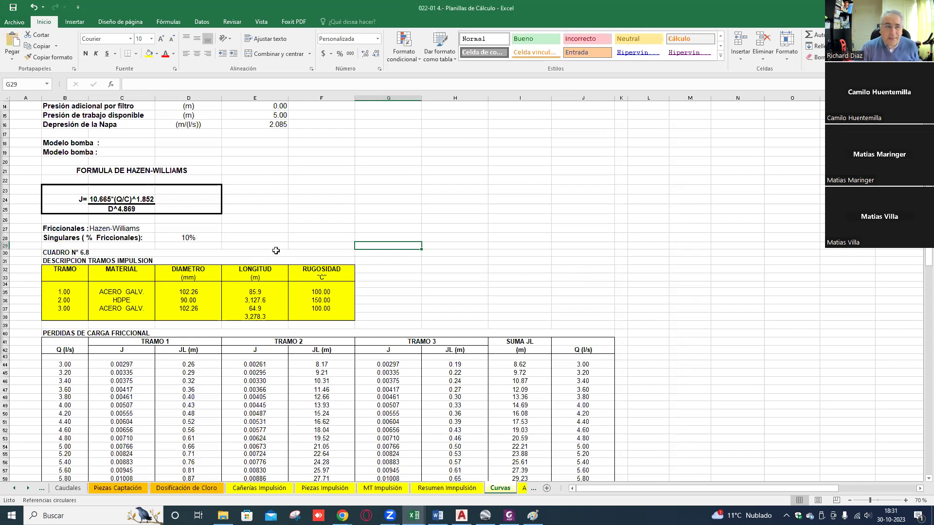
left_click(254, 208)
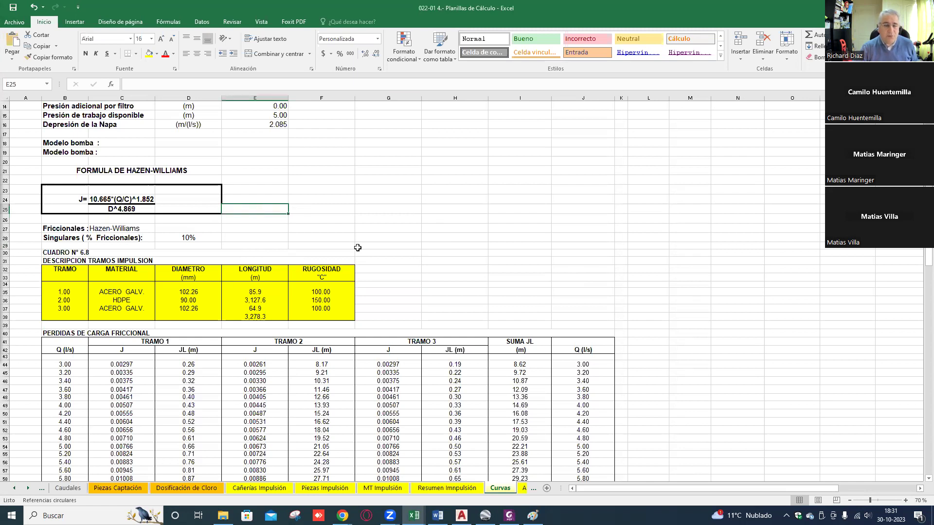